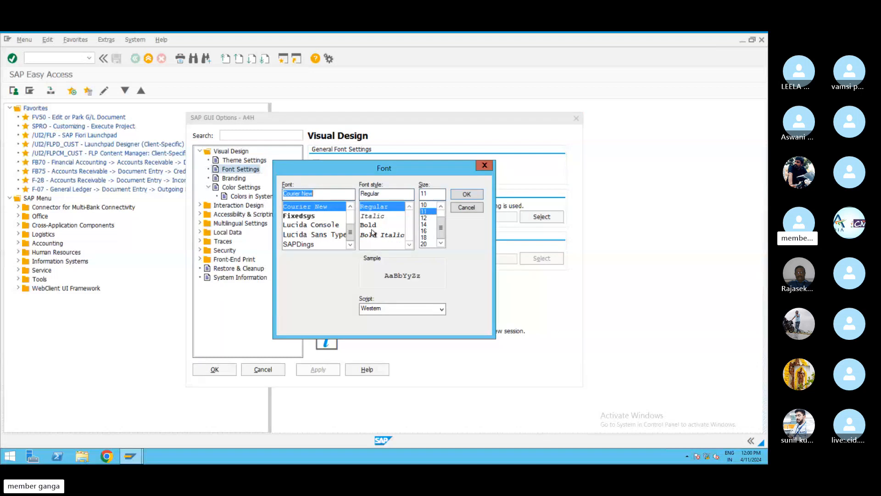
# Step: Set the monospaced font to Courier New, Bold, size 16, and apply the SAP GUI font settings
pyautogui.click(372, 226)
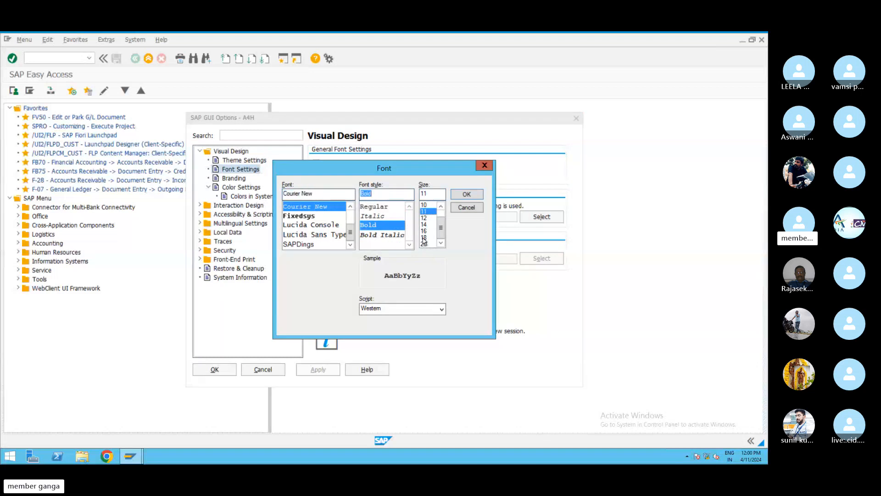
pyautogui.click(424, 237)
pyautogui.click(424, 231)
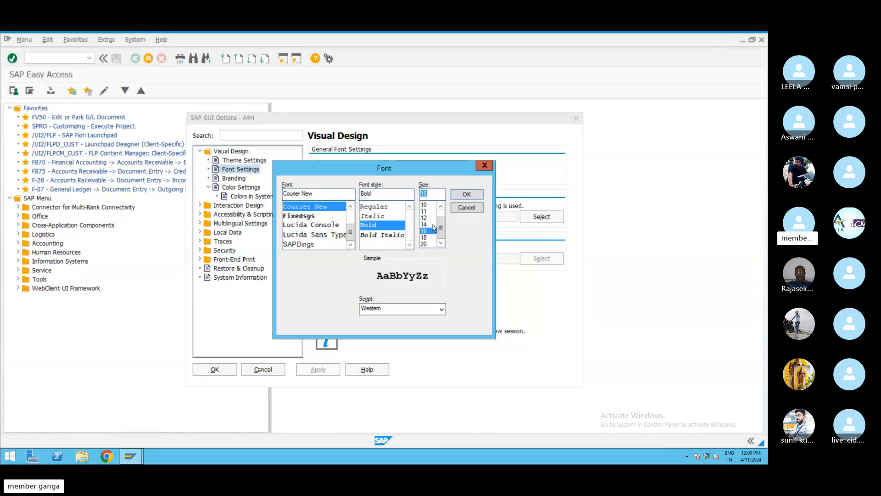
pyautogui.click(467, 193)
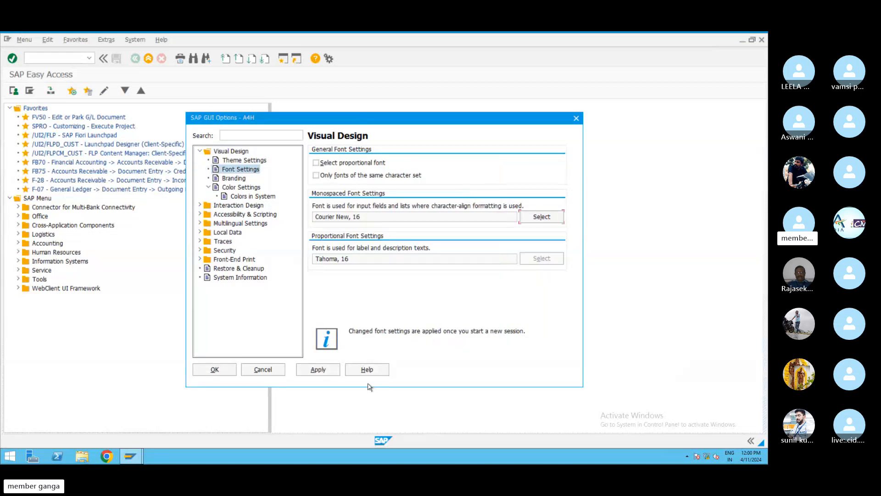
pyautogui.click(317, 370)
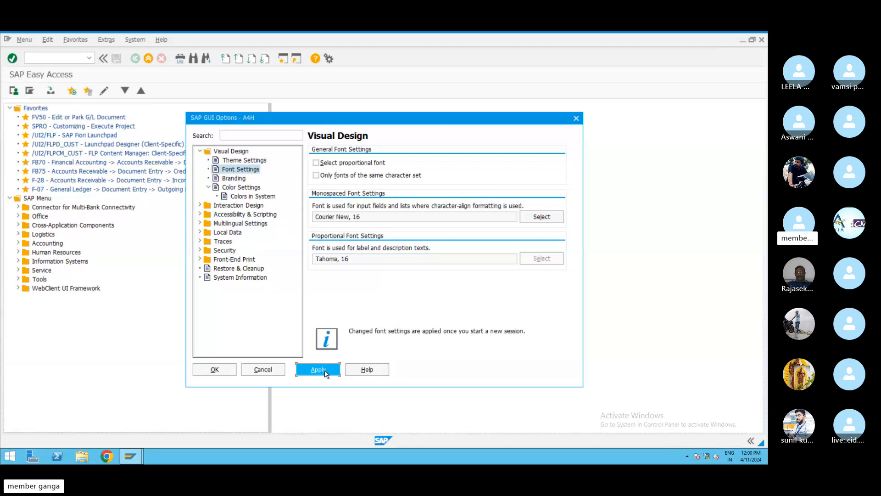
pyautogui.click(215, 370)
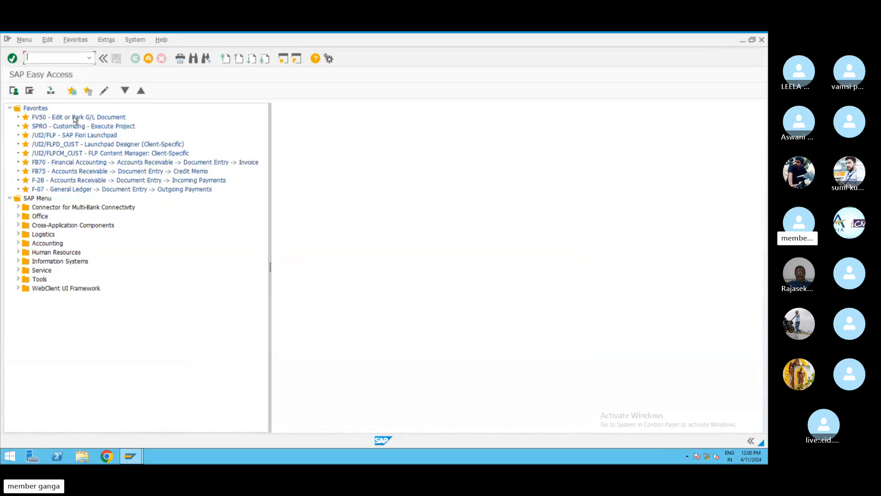
# Step: End the current SAP session with the /nex command and open the S4HANA2022 system's logon screen
pyautogui.write('/nex')
pyautogui.press('Return')
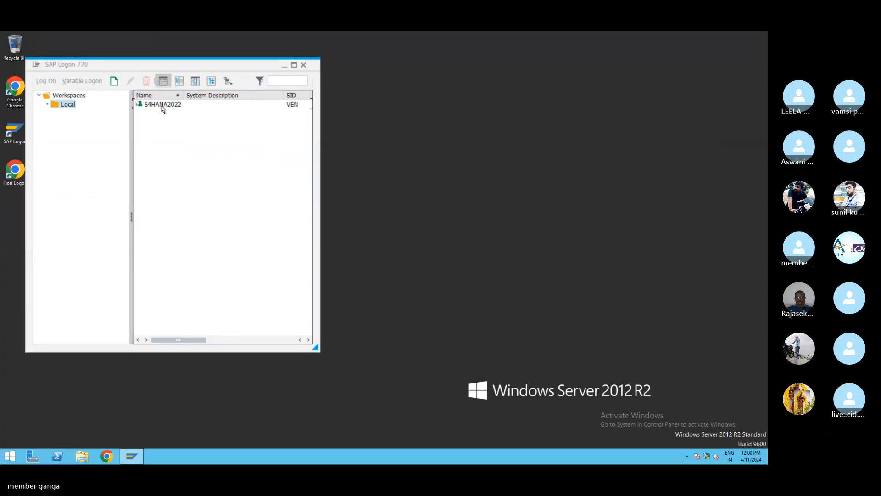
pyautogui.click(162, 106)
pyautogui.doubleClick(162, 105)
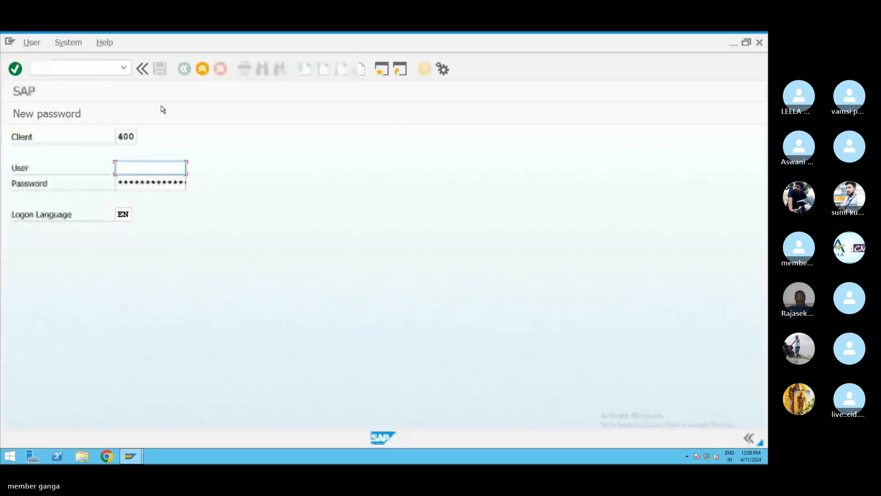
# Step: Log on to client 400 with the user name and account password, and return to SAP Easy Access
pyautogui.click(138, 169)
pyautogui.click(140, 180)
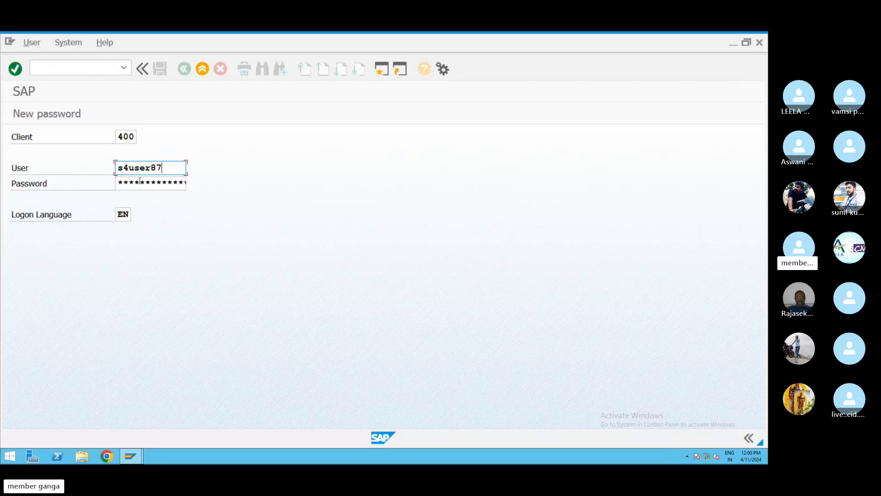
pyautogui.press('Tab')
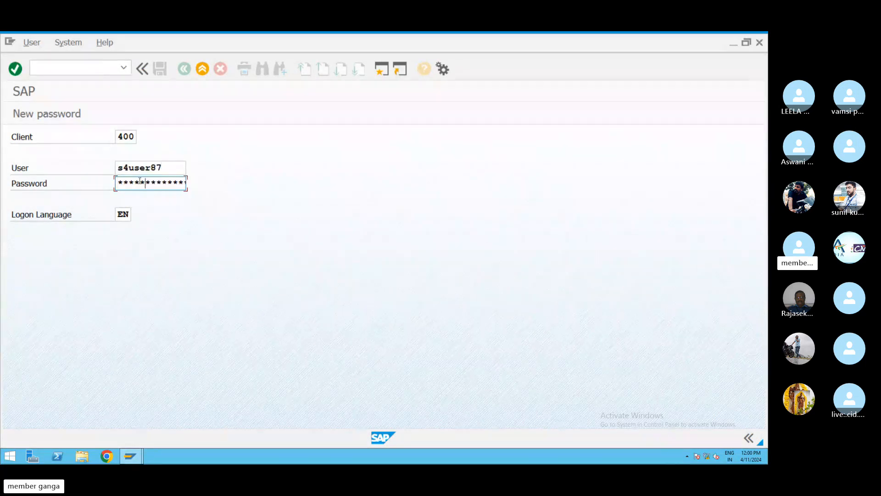
pyautogui.write('*******')
pyautogui.press('Return')
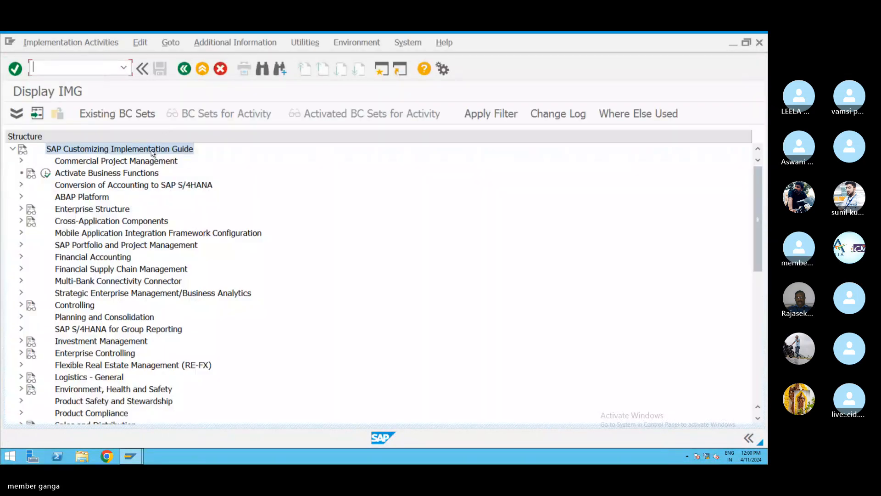
pyautogui.click(184, 69)
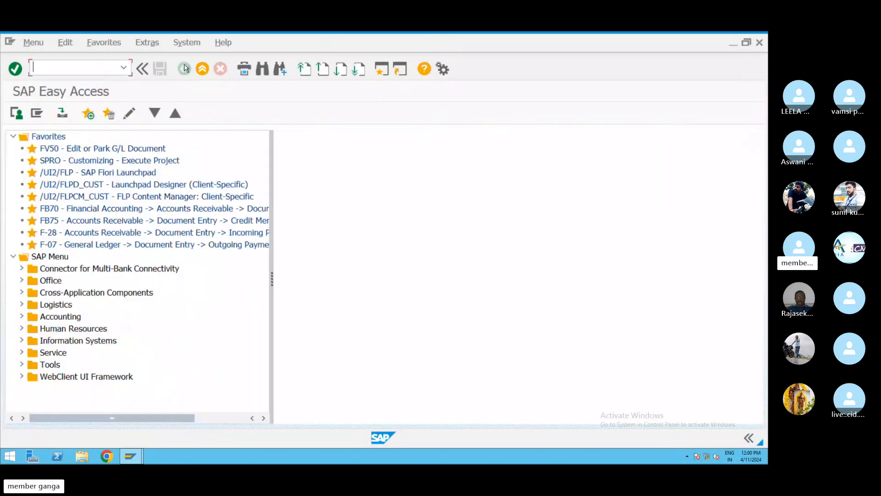
# Step: Minimize the remote desktop session and open Notepad on the local computer
pyautogui.hotkey('alt', 'Tab')
pyautogui.click(355, 275)
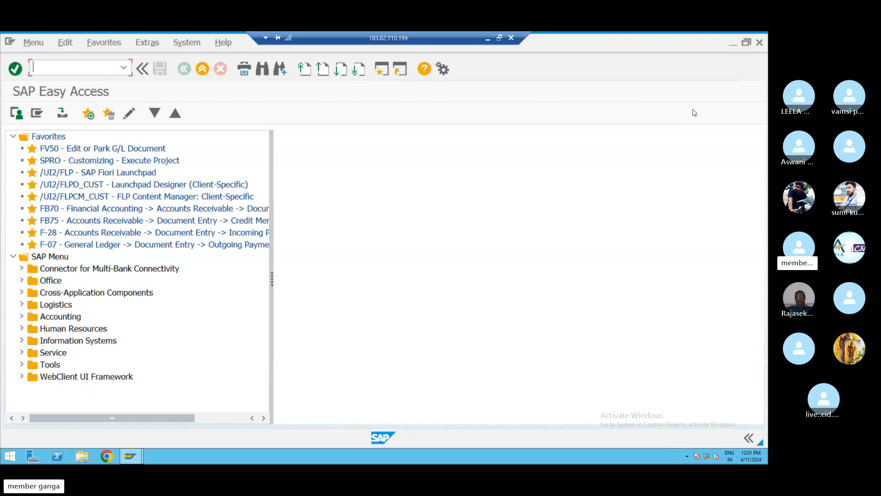
pyautogui.click(487, 38)
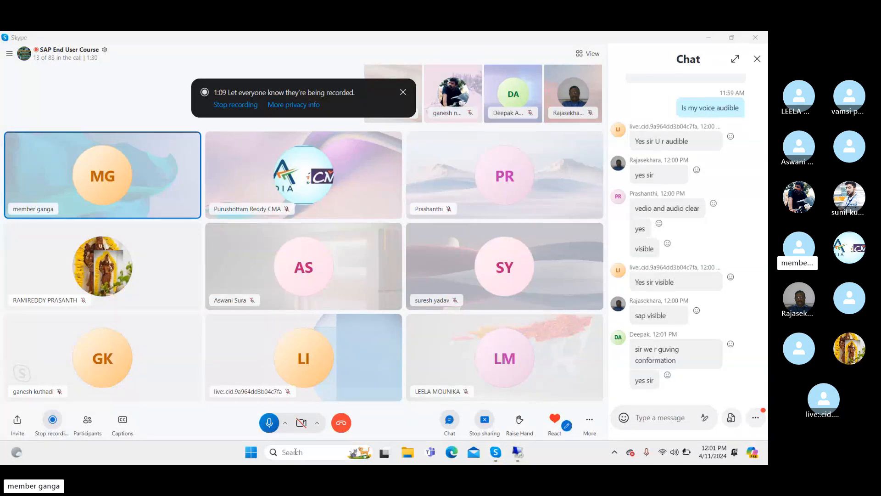
pyautogui.click(295, 452)
pyautogui.write('notepad')
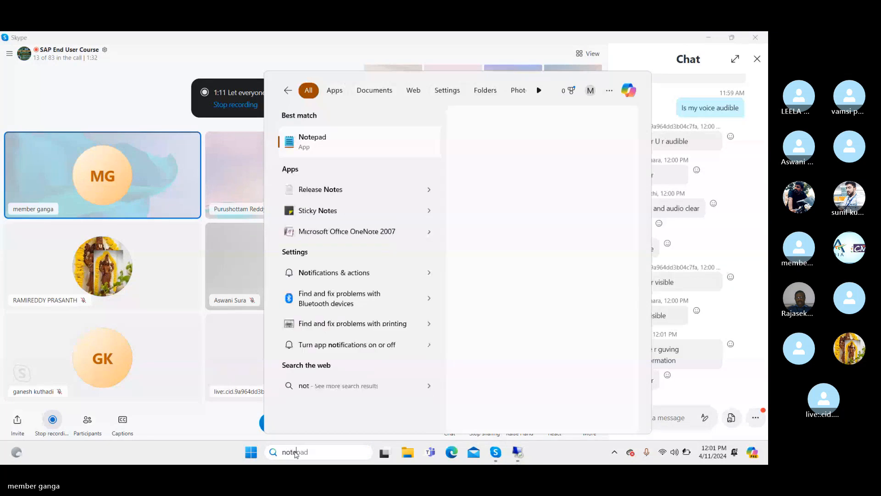
pyautogui.click(313, 146)
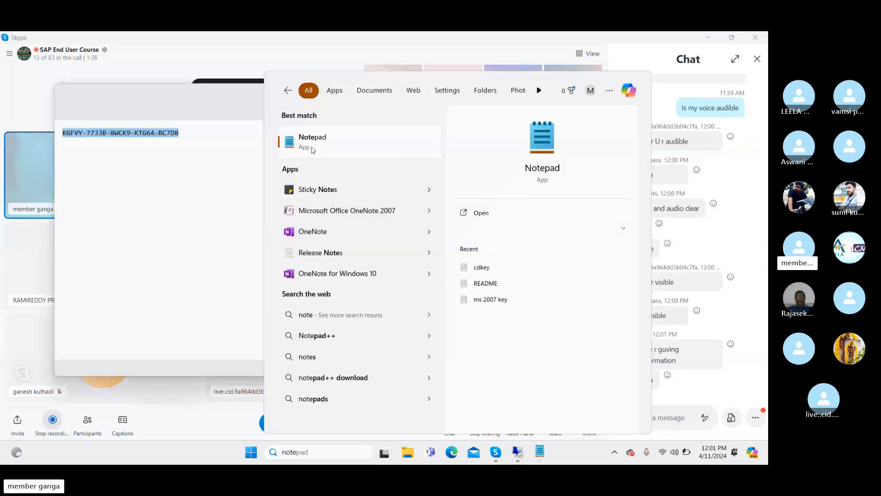
# Step: Cut the licence key text out of the cdkey file and start a second line
pyautogui.click(143, 189)
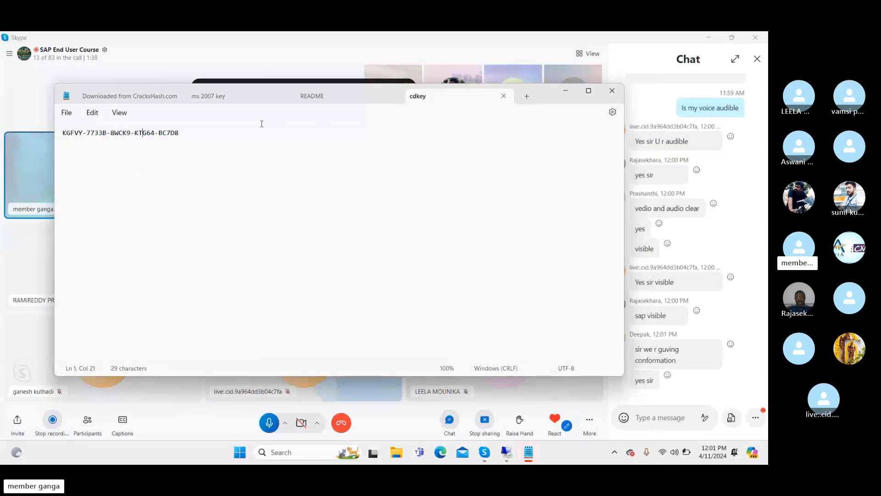
pyautogui.moveTo(178, 133); pyautogui.dragTo(43, 132)
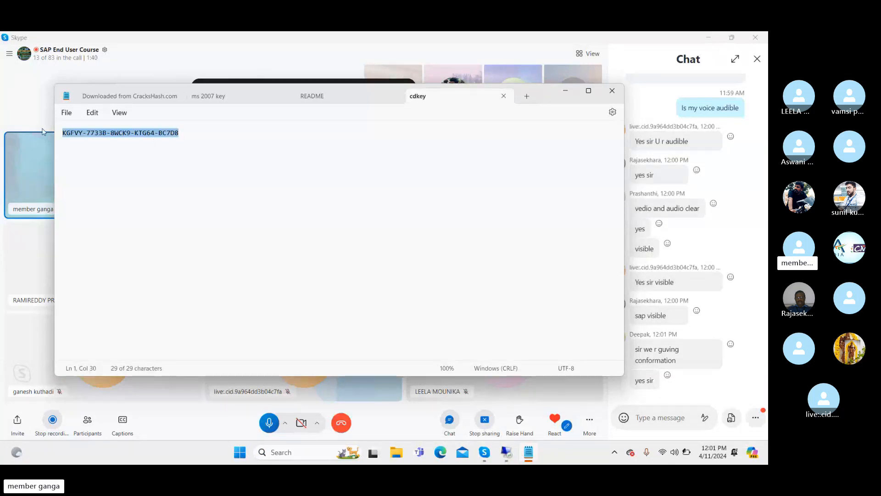
pyautogui.hotkey('ctrl', 'x')
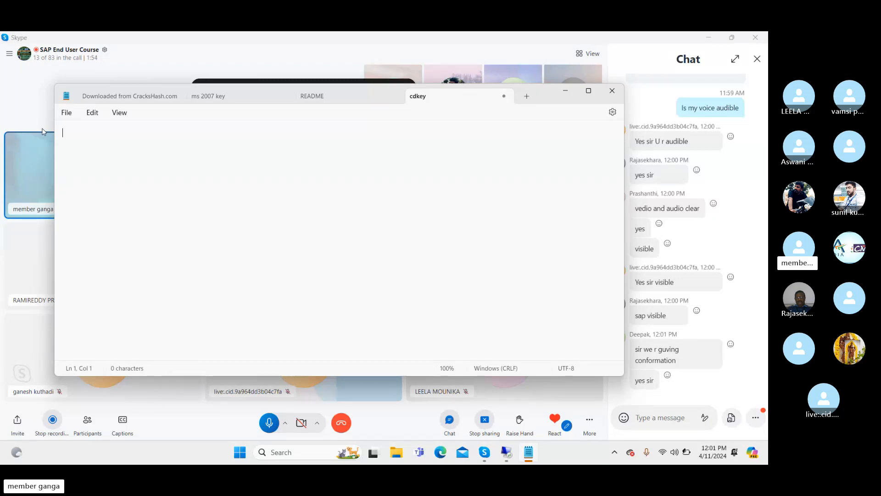
pyautogui.press('Return')
pyautogui.write('Inq')
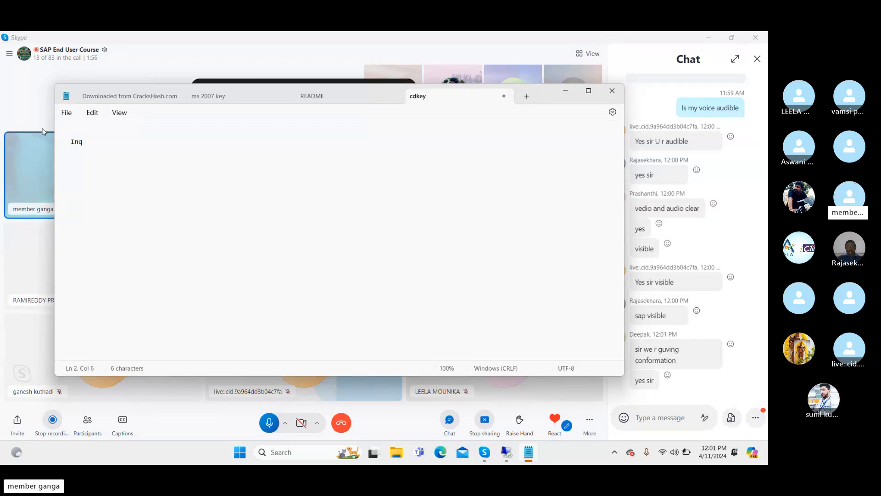
pyautogui.write('ui')
pyautogui.press('BackSpace')
pyautogui.press('BackSpace')
pyautogui.press('BackSpace')
pyautogui.press('BackSpace')
pyautogui.press('BackSpace')
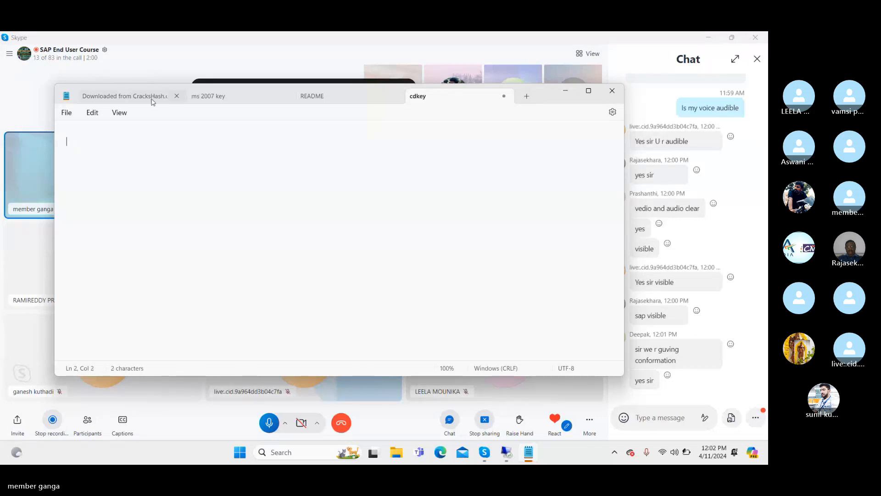
# Step: Set the Notepad font size to 22 in the font settings
pyautogui.click(95, 113)
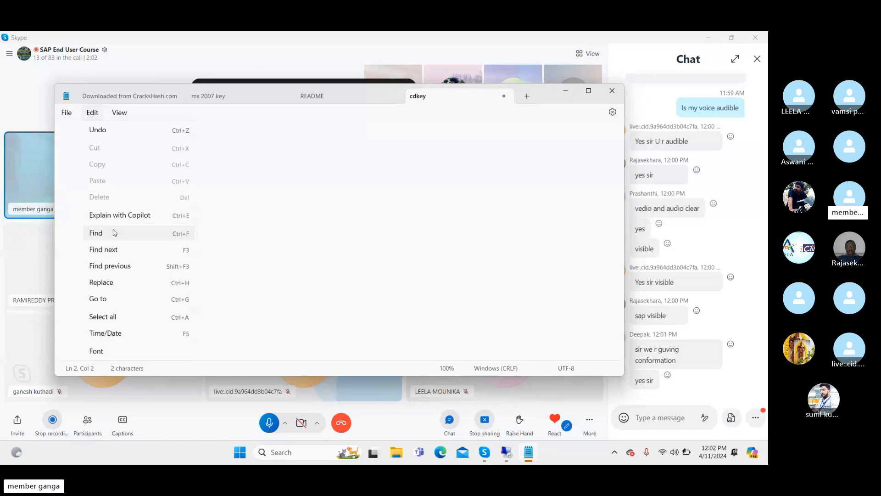
pyautogui.click(97, 351)
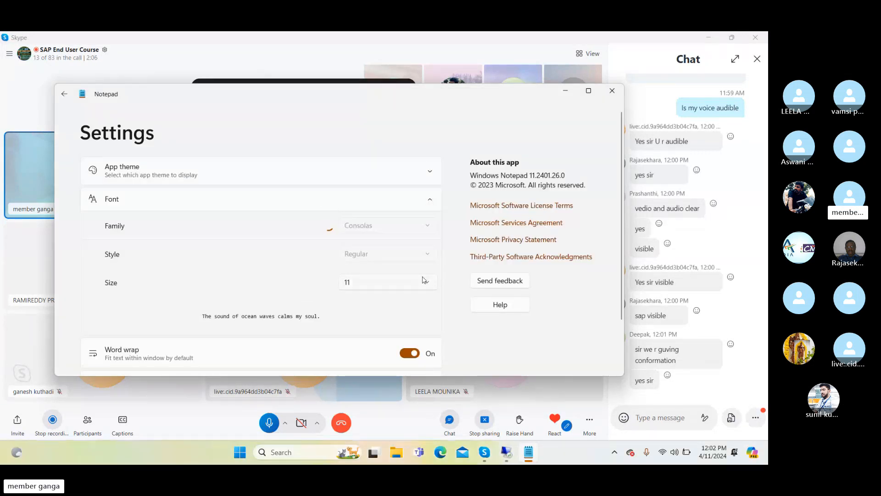
pyautogui.click(424, 281)
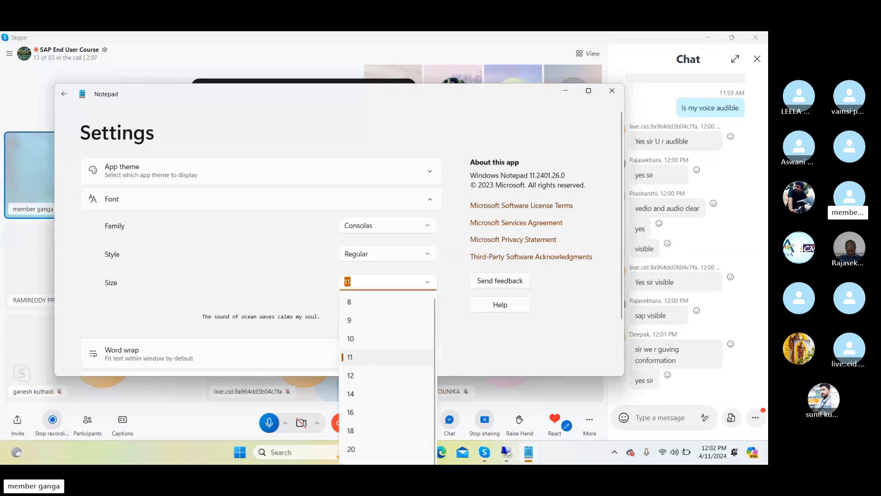
pyautogui.click(351, 450)
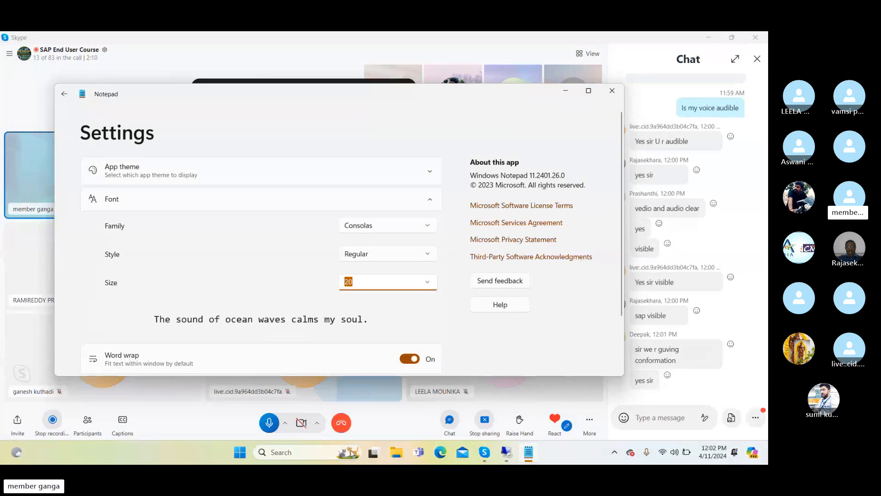
pyautogui.click(392, 316)
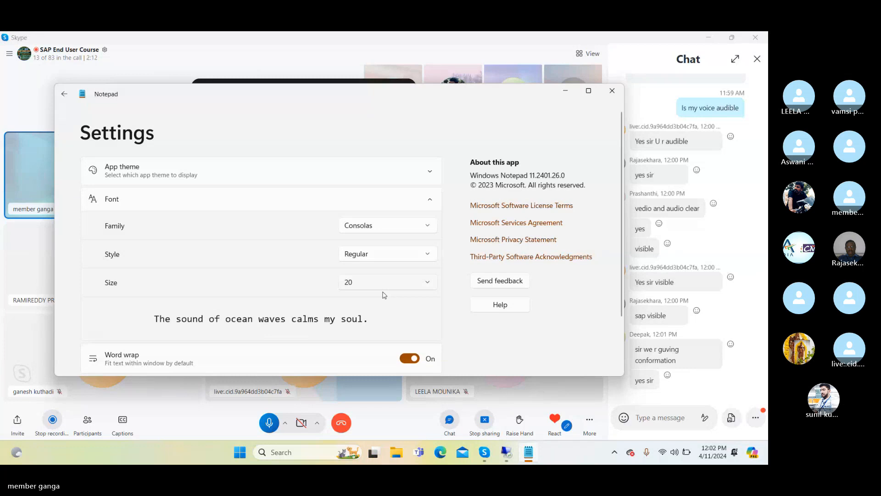
pyautogui.click(426, 282)
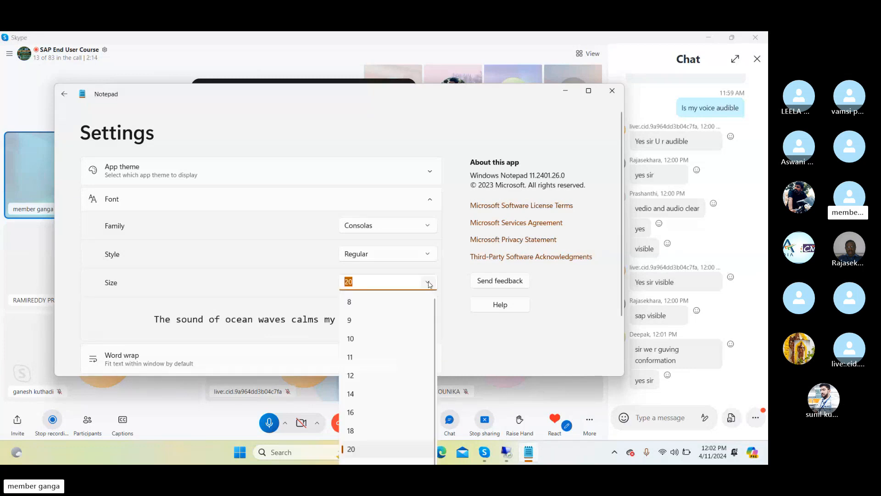
pyautogui.scroll(-1, 430, 415)
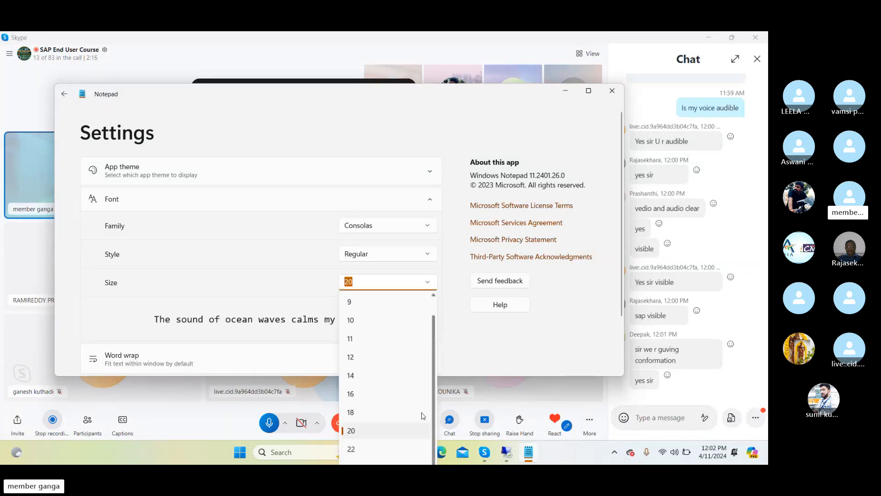
pyautogui.click(404, 449)
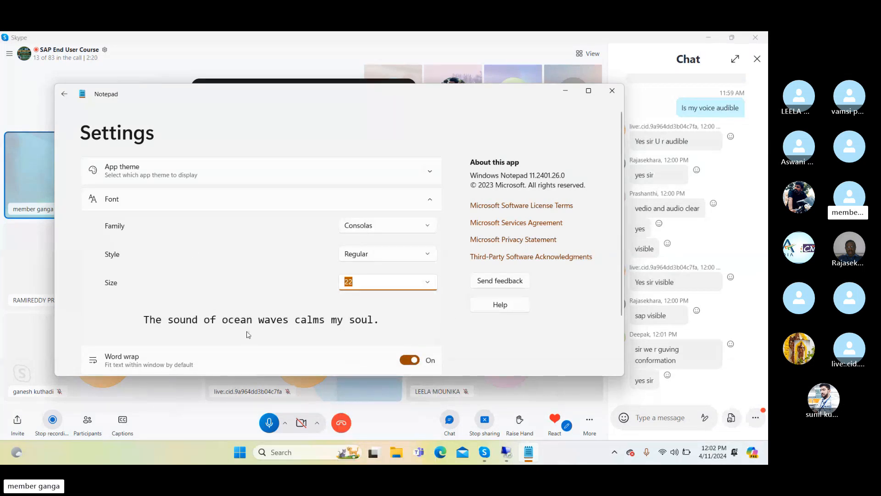
pyautogui.click(259, 278)
pyautogui.press('space')
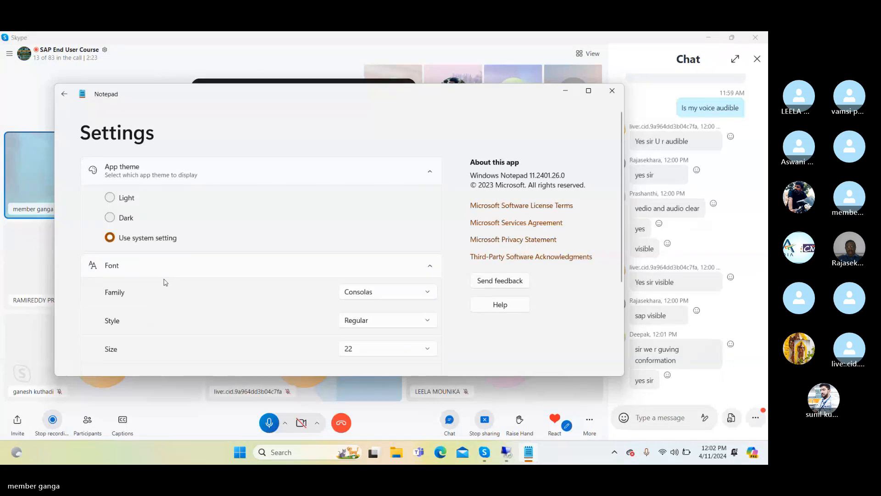
# Step: Set the Notepad font style to Bold and return to the cdkey document
pyautogui.click(423, 323)
pyautogui.click(361, 361)
pyautogui.press('space')
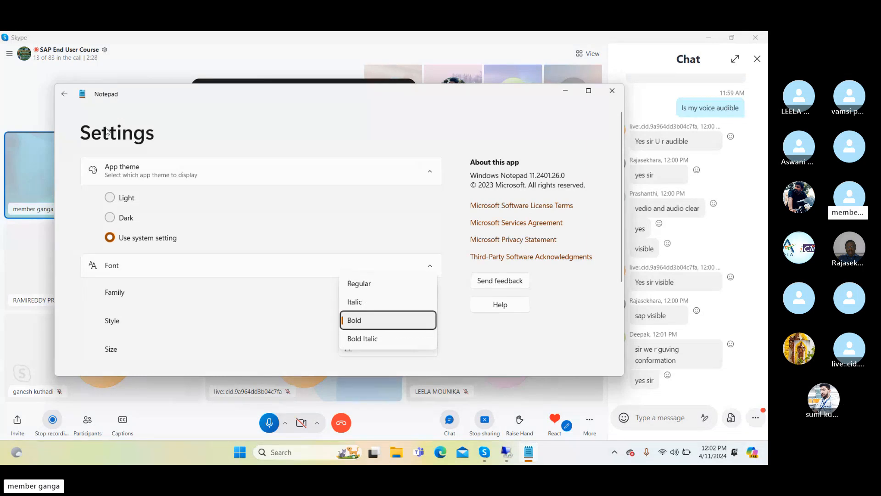
pyautogui.click(64, 94)
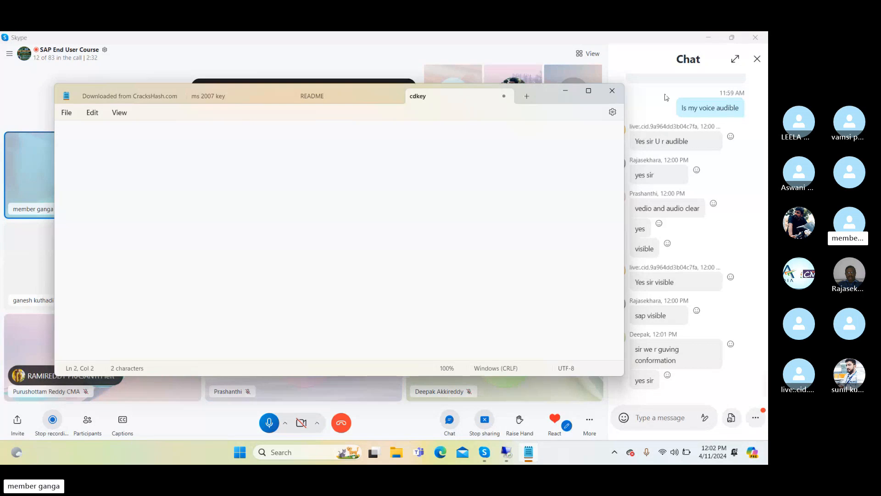
# Step: Bring the Notepad window back in front of Skype and write "Inquiry" on the second line
pyautogui.click(699, 106)
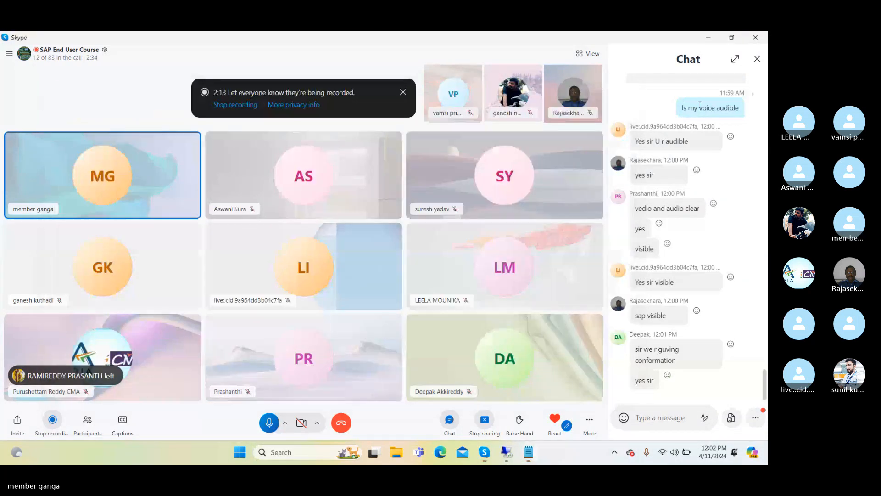
pyautogui.click(534, 456)
pyautogui.click(534, 456)
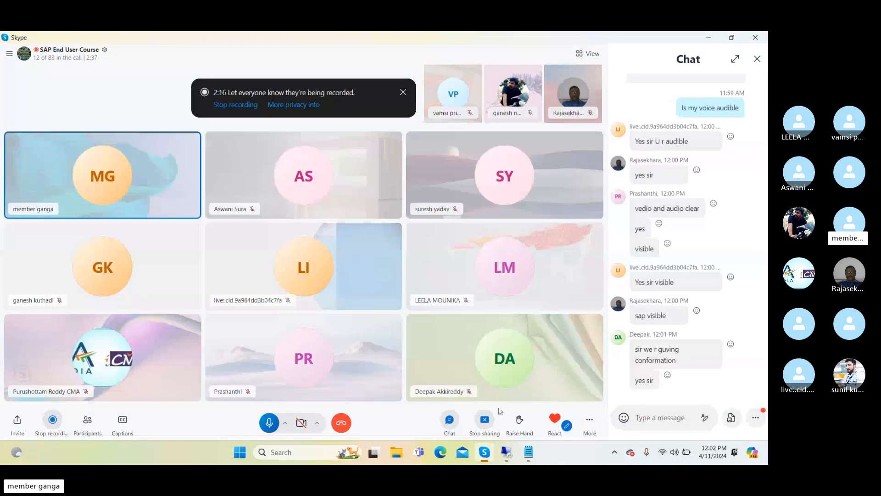
pyautogui.click(527, 460)
pyautogui.write('I')
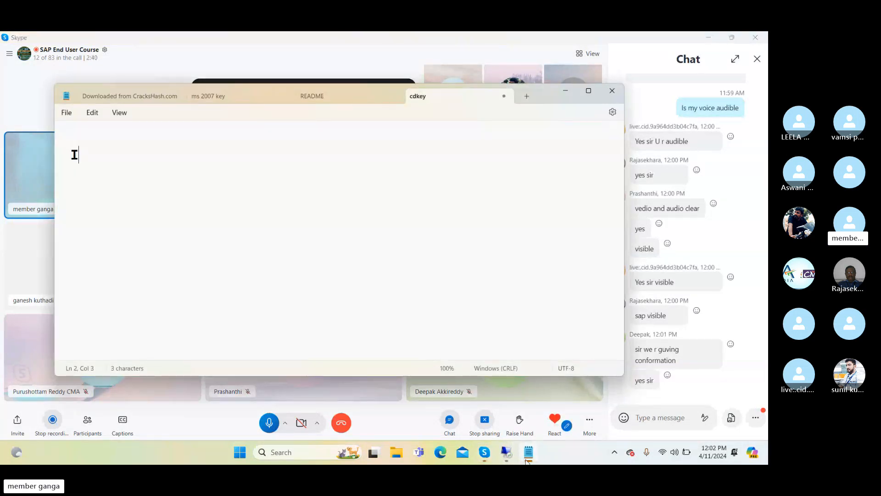
pyautogui.write('nquiry')
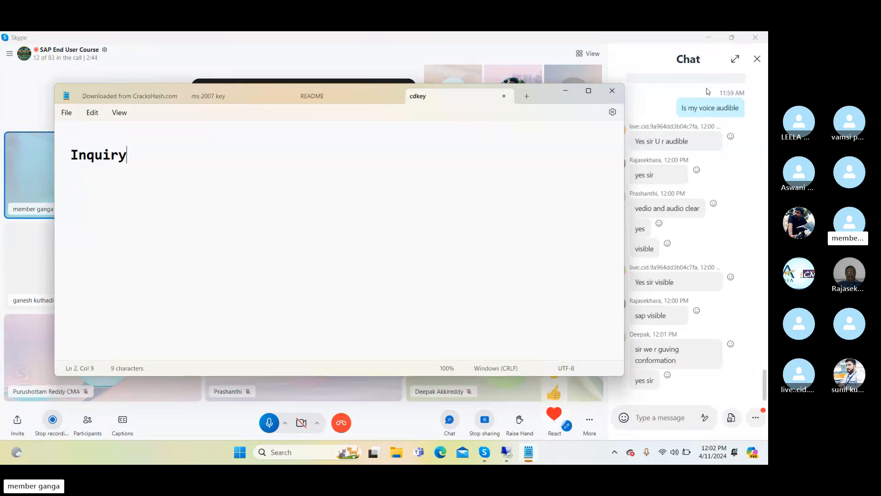
# Step: Add a "||" connector beneath Inquiry in the Notepad notes and write "Quotation" on the line below it
pyautogui.click(697, 114)
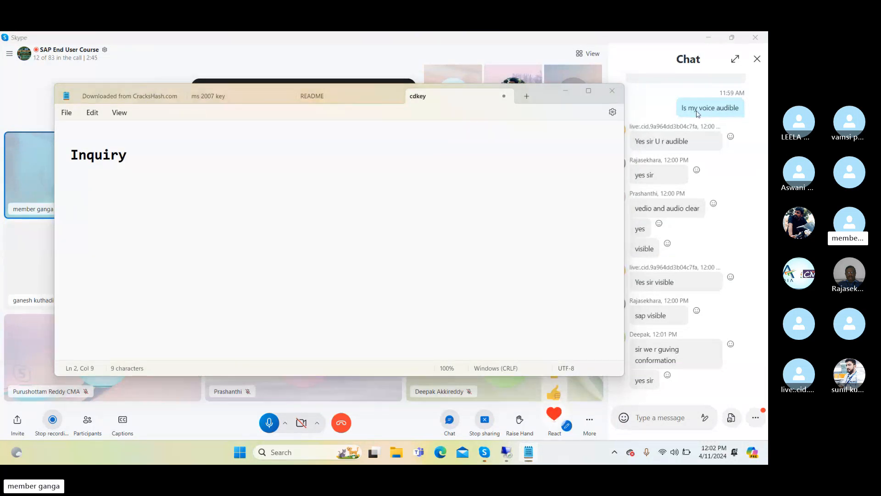
pyautogui.click(181, 180)
pyautogui.press('Return')
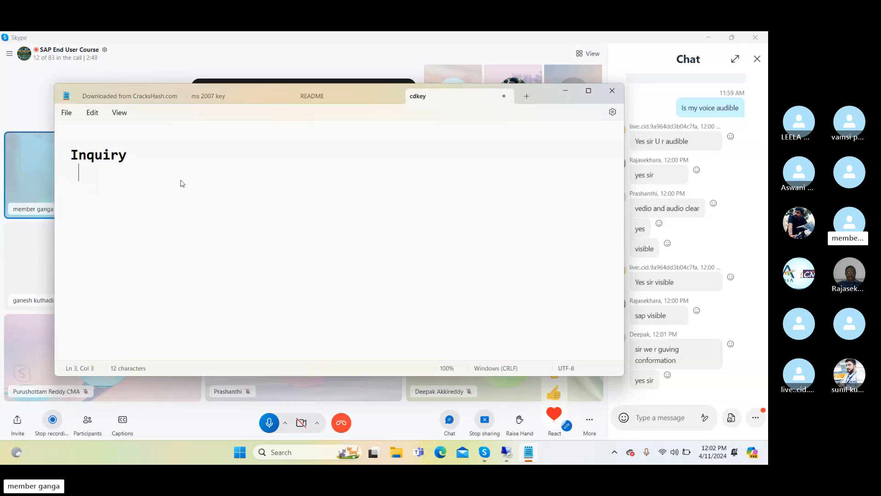
pyautogui.write('|| Q')
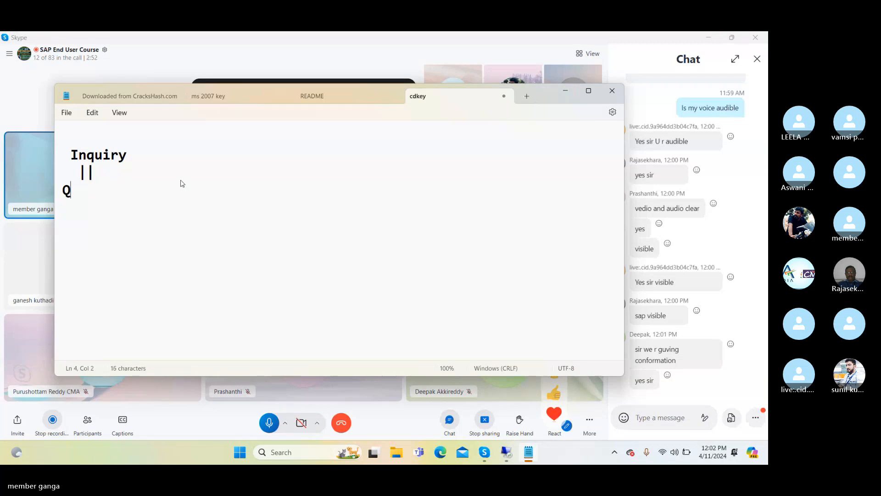
pyautogui.write('uotation')
pyautogui.press('Return')
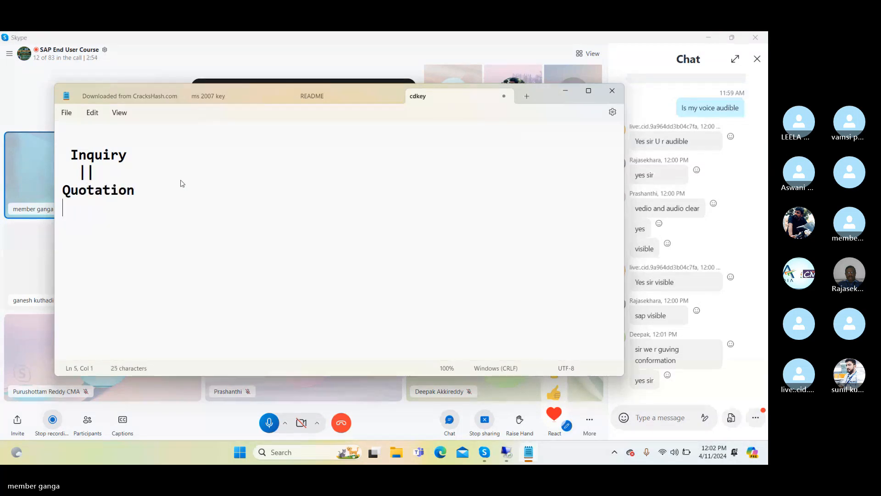
# Step: Add a "||" connector beneath Quotation and write "outline Agreement" on the line below it
pyautogui.write('|| Quotation   ')
pyautogui.write('|| ')
pyautogui.write('ou')
pyautogui.write('tbound De')
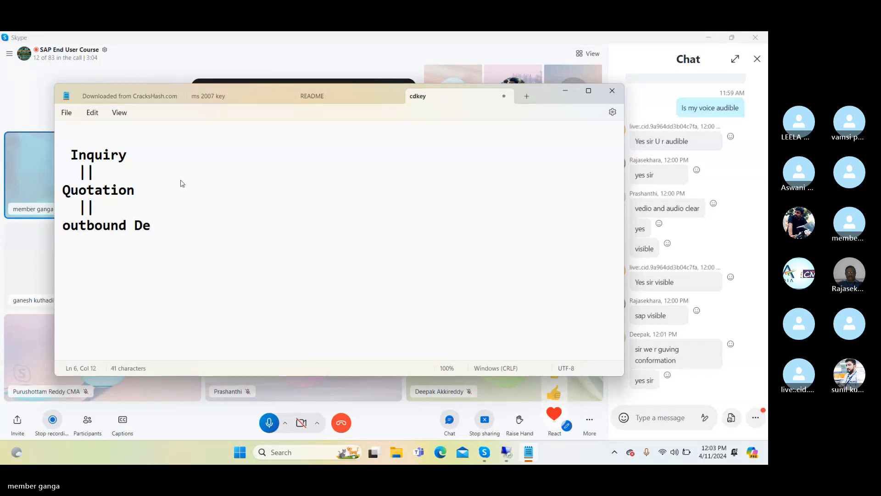
pyautogui.press('BackSpace')
pyautogui.press('BackSpace')
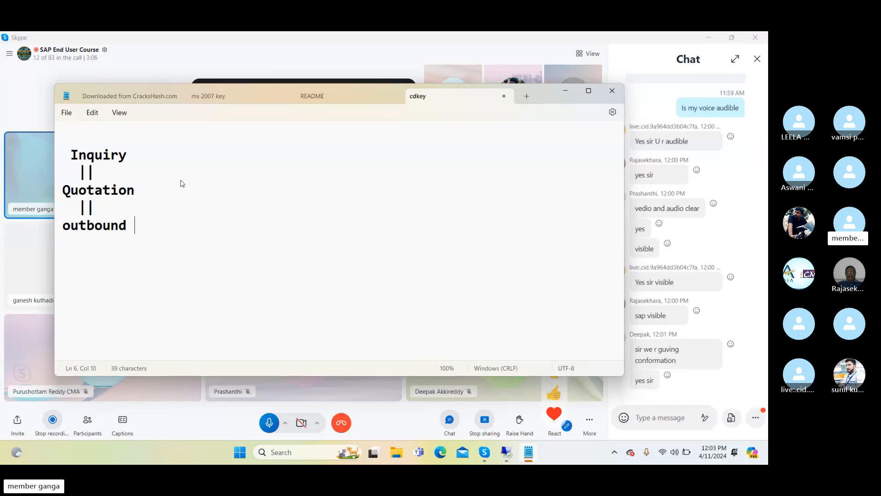
pyautogui.press('BackSpace')
pyautogui.press('BackSpace')
pyautogui.press('BackSpace')
pyautogui.press('BackSpace')
pyautogui.press('BackSpace')
pyautogui.press('BackSpace')
pyautogui.write('line Agreee')
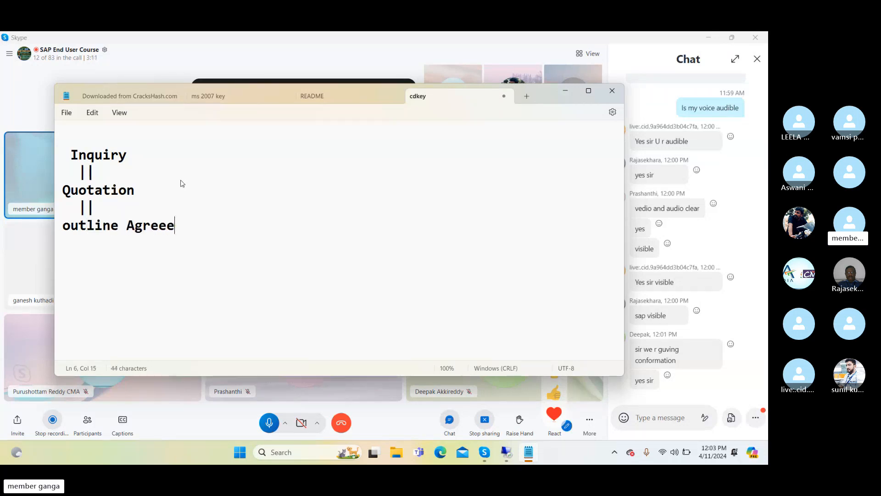
pyautogui.press('BackSpace')
pyautogui.write('ment')
pyautogui.press('Return')
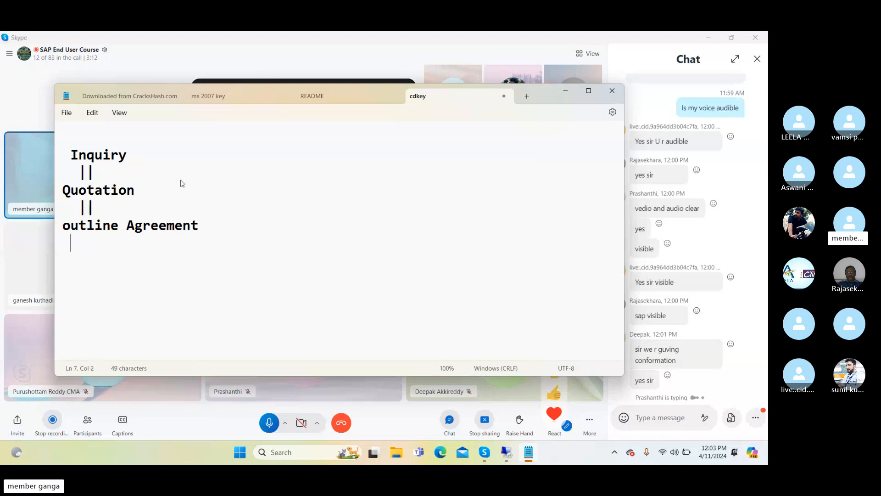
# Step: List "a) Contract" and "b) Scheduled Agreement" as indented sub-items under outline Agreement
pyautogui.write('a) Conta')
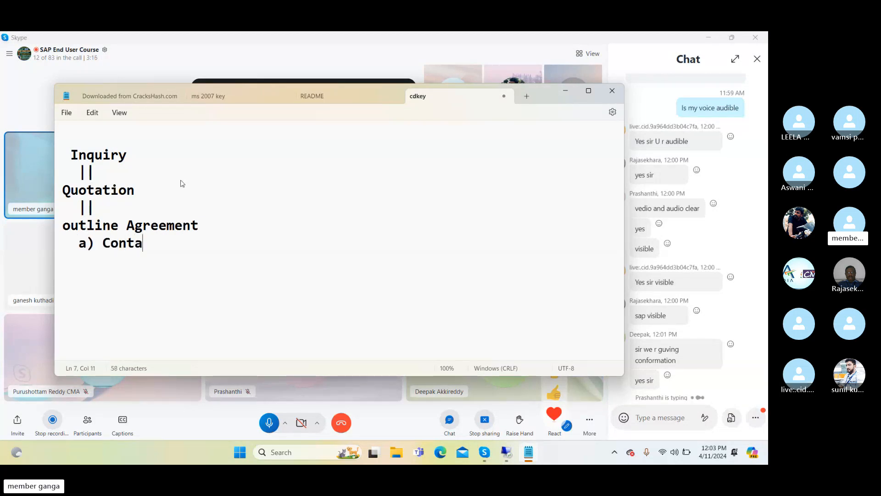
pyautogui.press('BackSpace')
pyautogui.write('ract')
pyautogui.press('Return')
pyautogui.write('b) Sc')
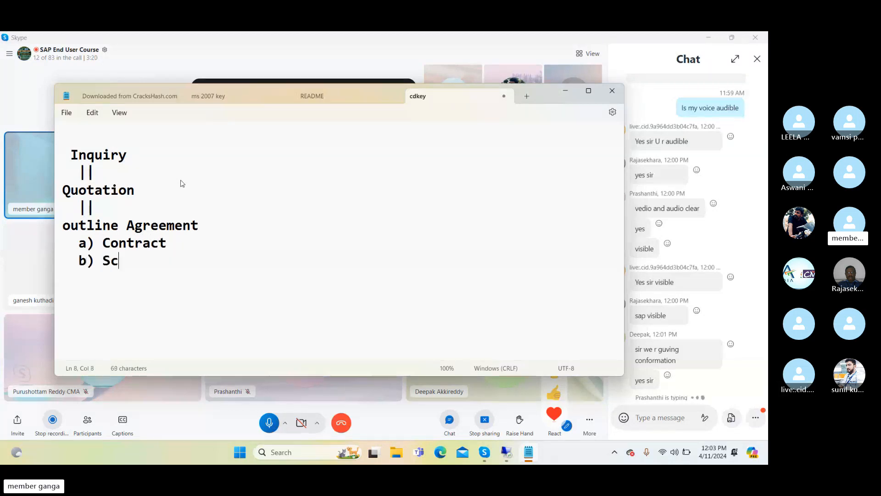
pyautogui.write('heduled A')
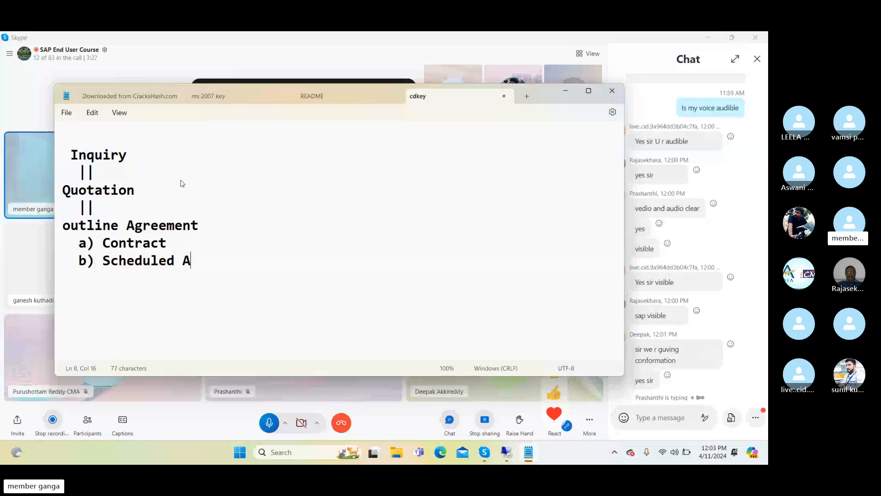
pyautogui.write('greement')
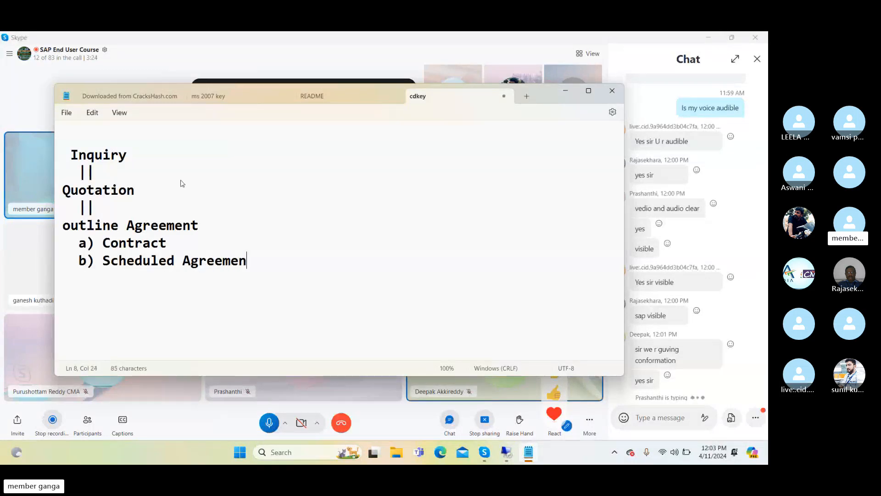
# Step: Leave a blank line after the sub-items, add a "||" connector, and write "Sales order" below it
pyautogui.press('Return')
pyautogui.press('Return')
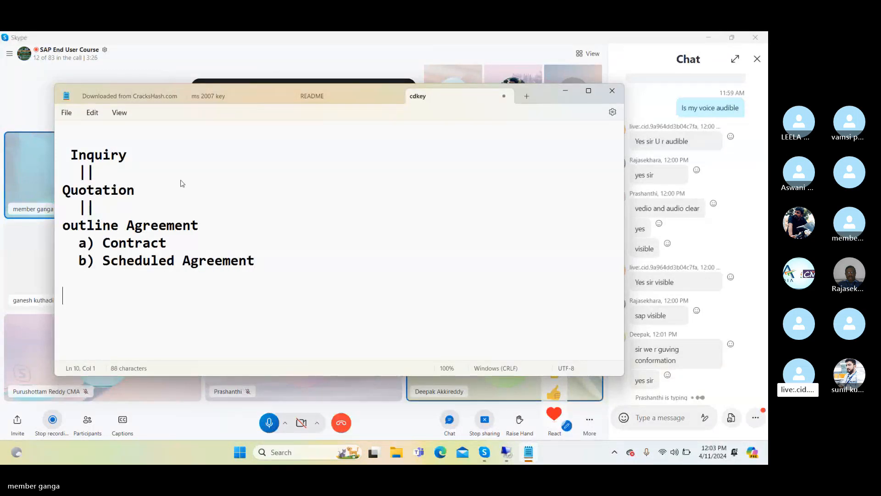
pyautogui.write('||')
pyautogui.press('Return')
pyautogui.press('Return')
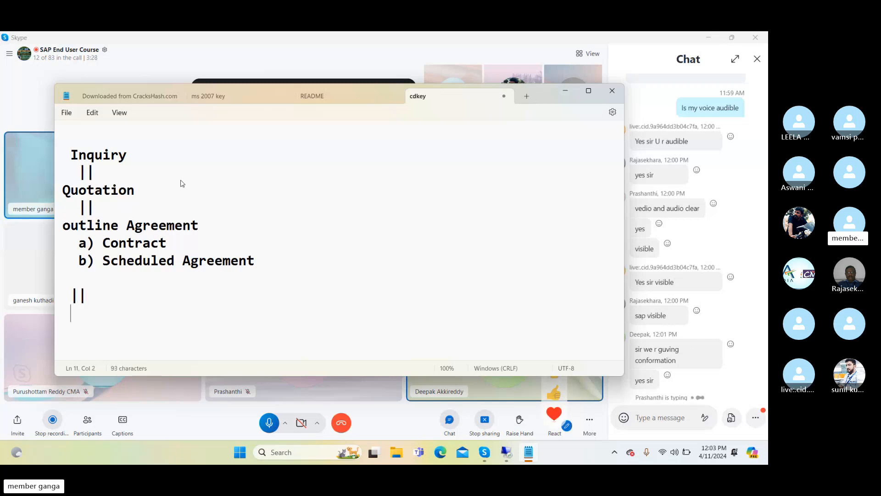
pyautogui.write('S')
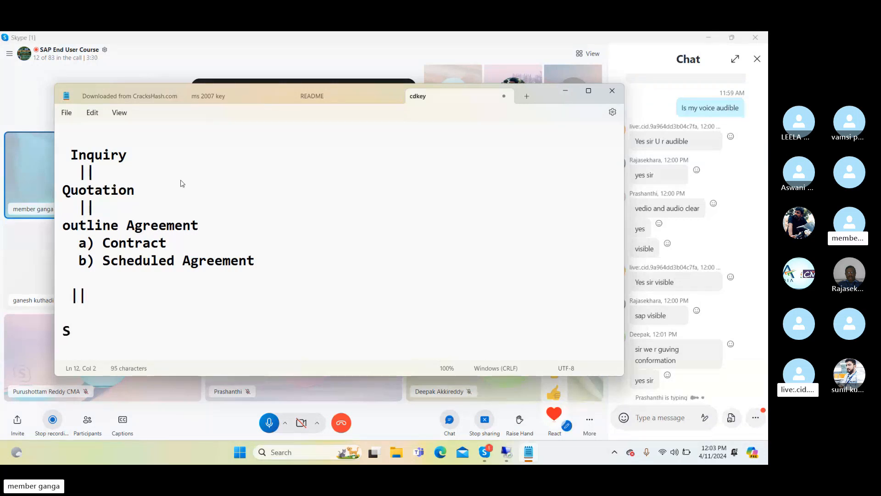
pyautogui.write('ales order')
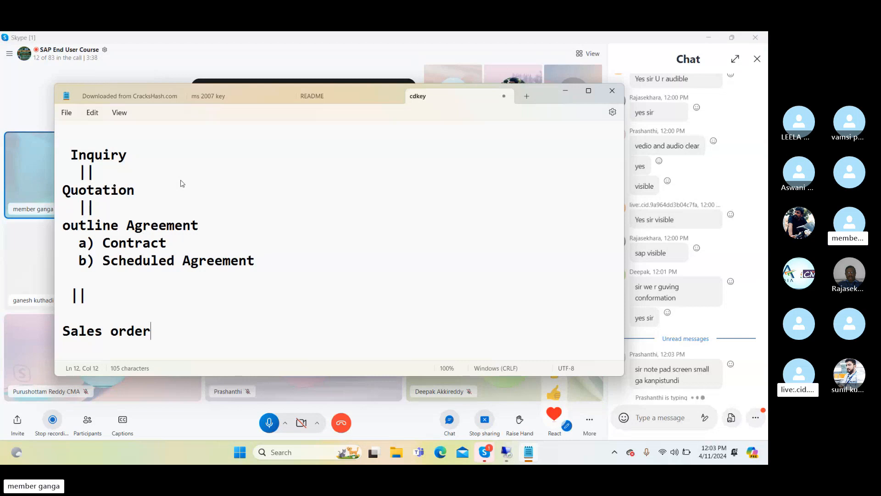
# Step: Maximize the Notepad window and check the new messages in the Skype call chat
pyautogui.click(590, 92)
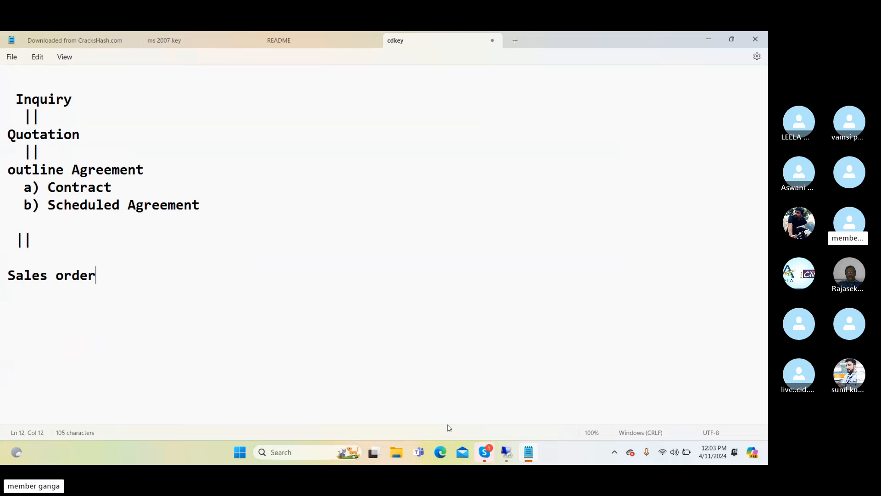
pyautogui.click(491, 446)
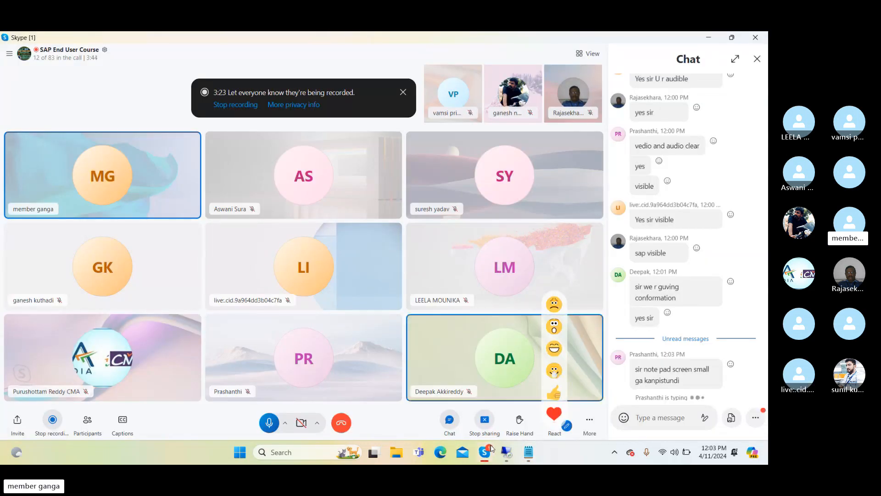
pyautogui.click(491, 446)
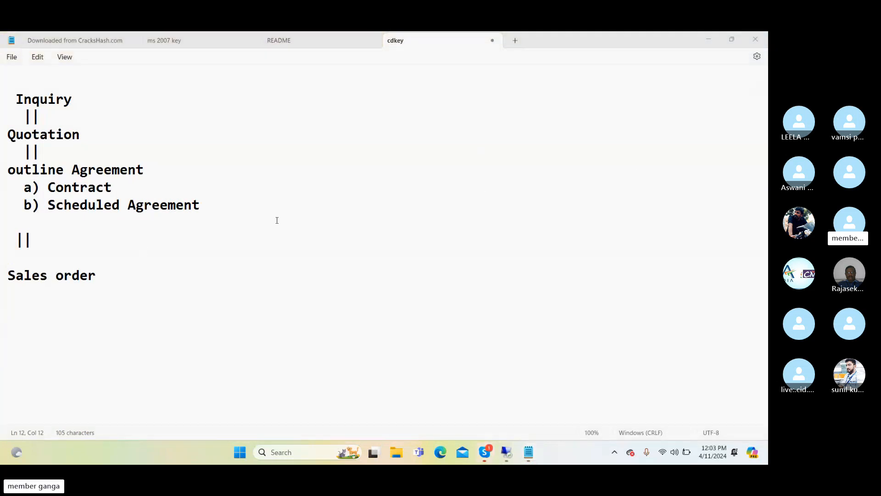
# Step: Set the Notepad font size to 28 in the font settings and return to the cdkey document
pyautogui.click(12, 58)
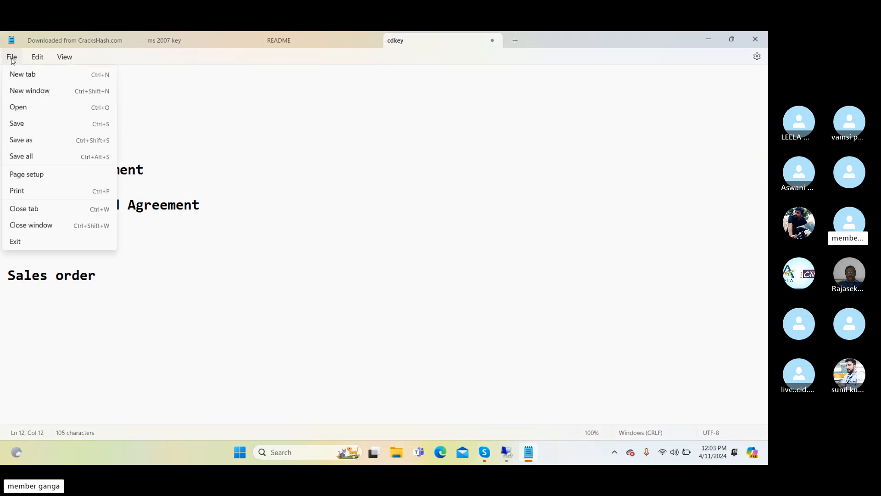
pyautogui.click(216, 147)
pyautogui.click(35, 59)
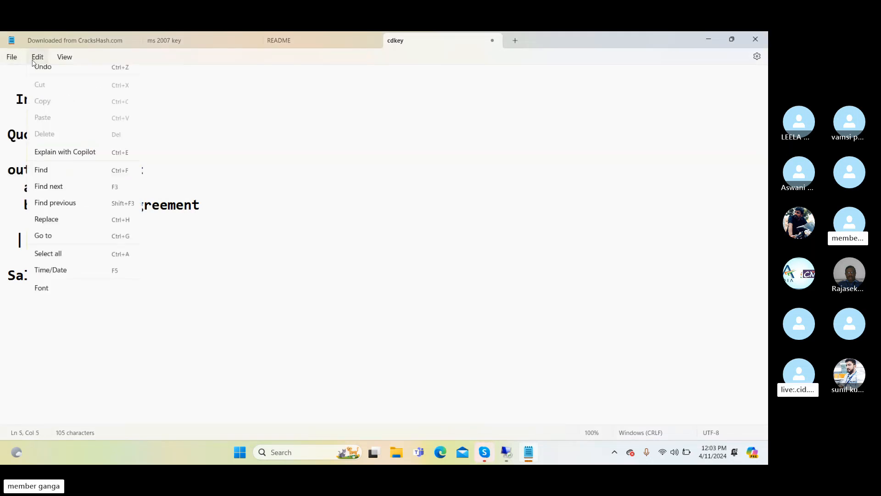
pyautogui.click(75, 296)
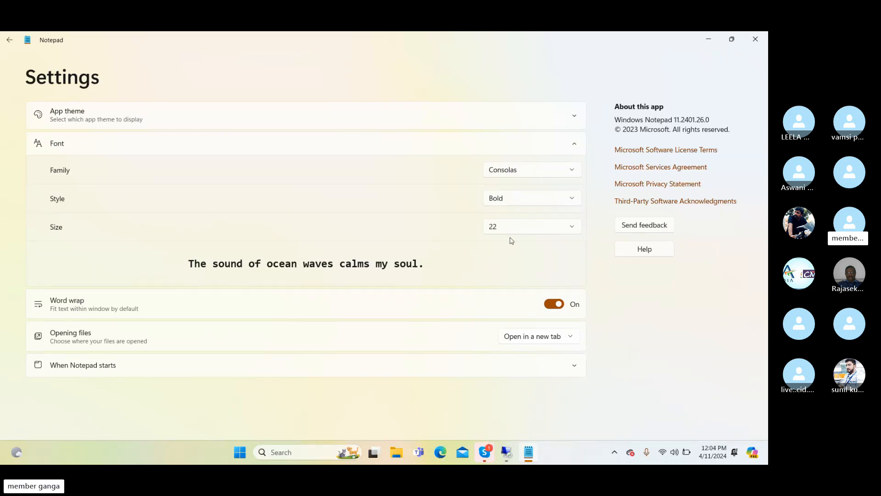
pyautogui.click(520, 232)
pyautogui.click(571, 228)
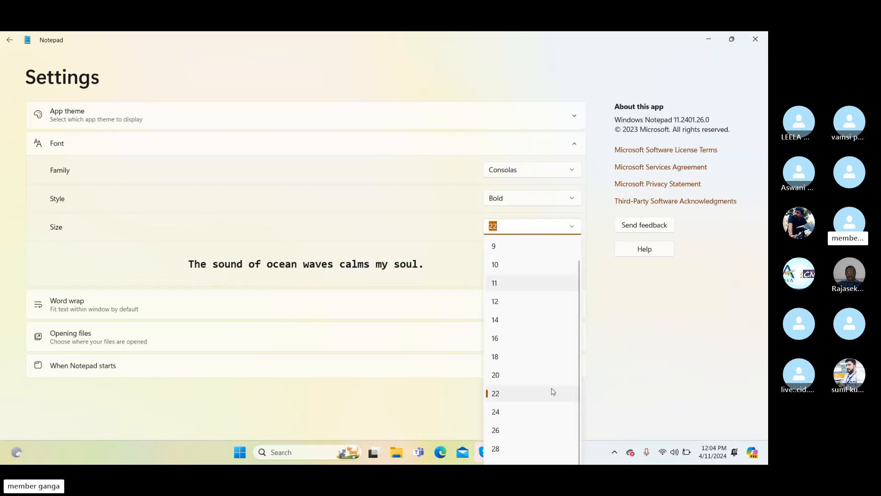
pyautogui.click(496, 449)
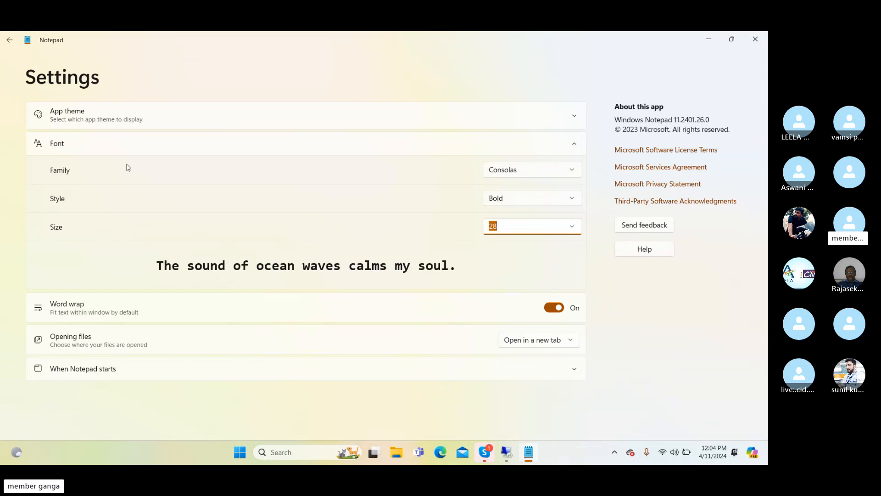
pyautogui.click(9, 40)
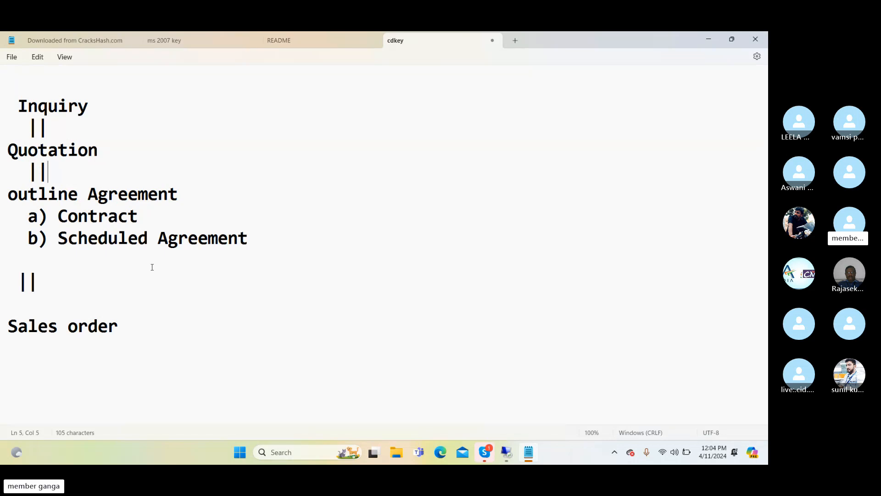
# Step: Highlight the whole process flow from Inquiry to Sales order and check the participants' replies in the Skype chat
pyautogui.moveTo(135, 334); pyautogui.dragTo(9, 73)
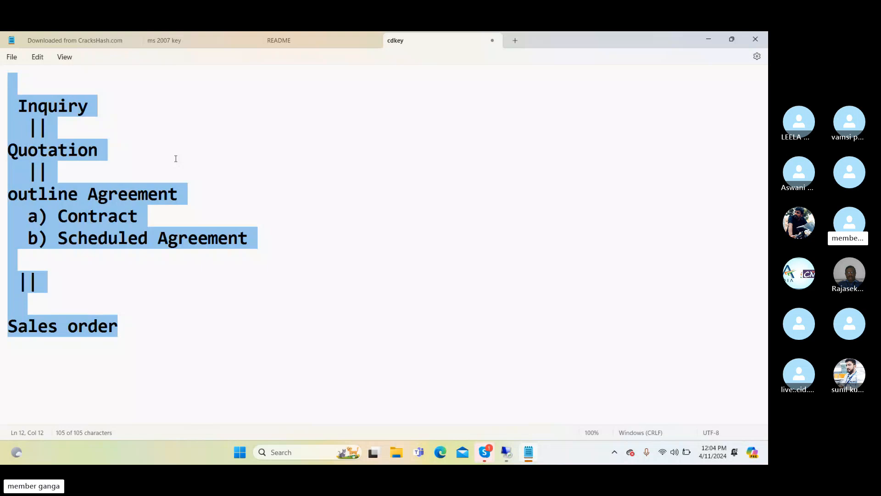
pyautogui.hotkey('alt', 'Tab')
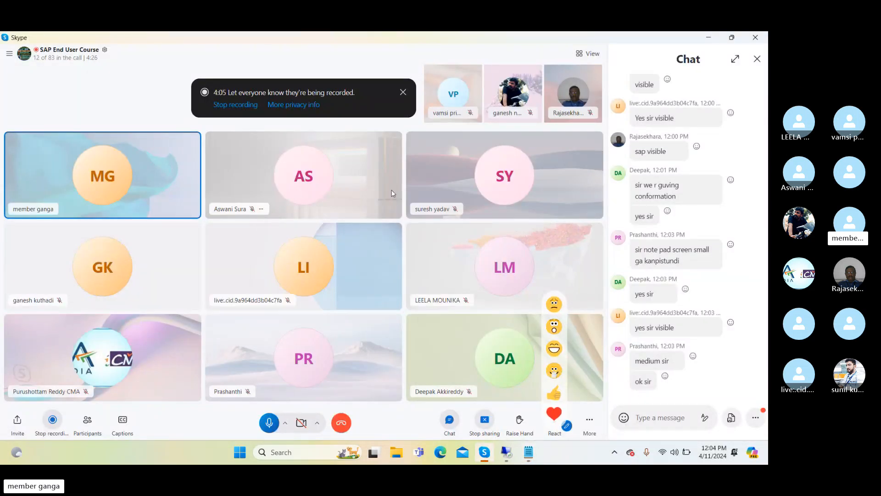
pyautogui.hotkey('alt', 'Tab')
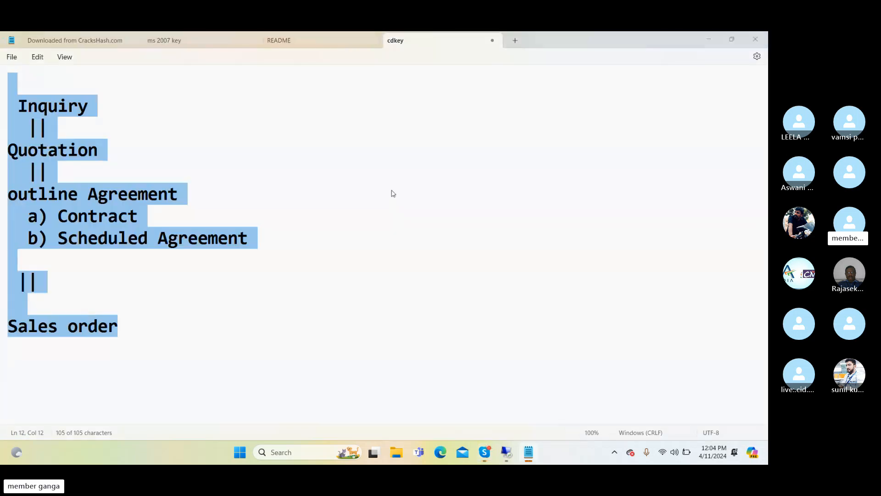
pyautogui.hotkey('alt', 'Tab')
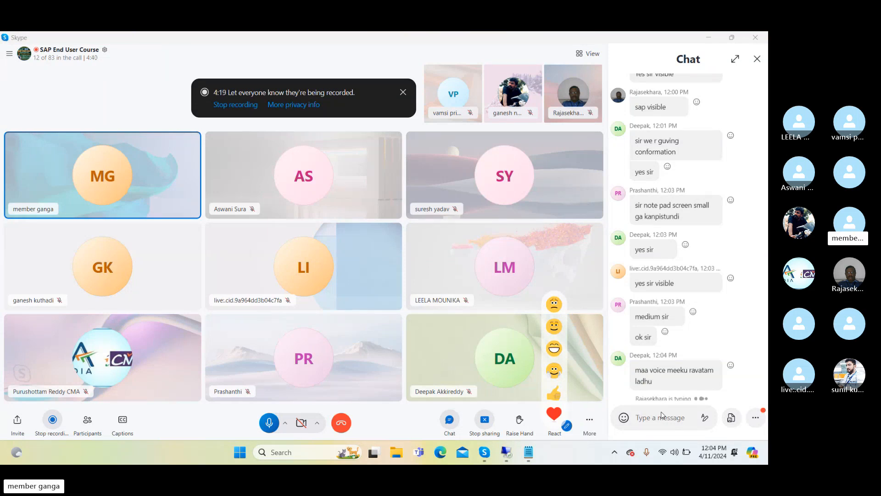
pyautogui.hotkey('alt', 'Tab')
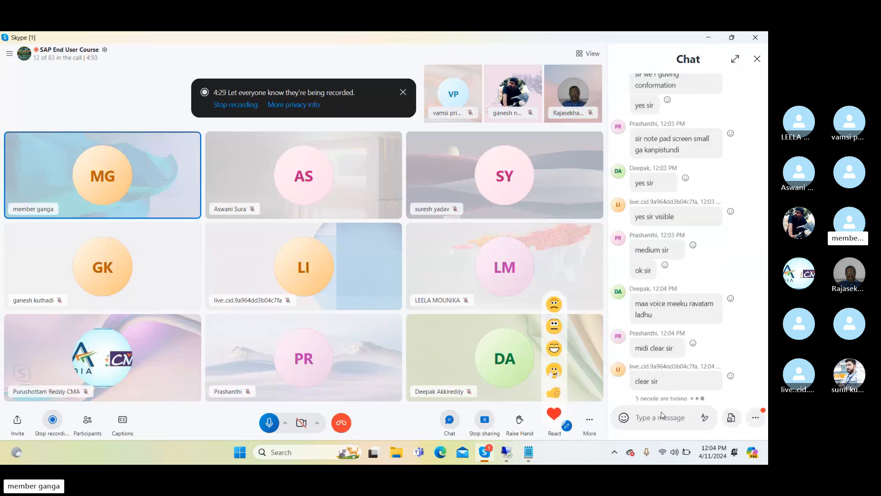
pyautogui.hotkey('alt', 'Tab')
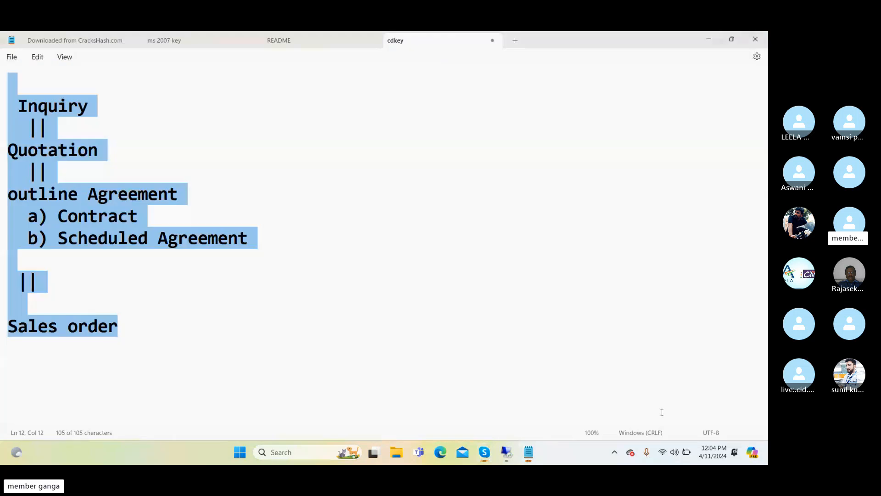
# Step: Highlight Inquiry, Quotation, outline Agreement with its sub-items, and Sales order in turn to walk through the flow
pyautogui.doubleClick(372, 256)
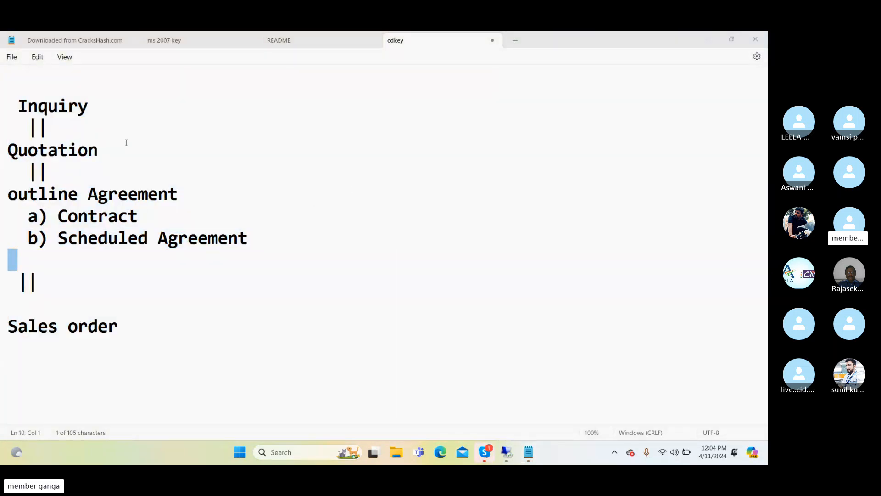
pyautogui.moveTo(108, 122); pyautogui.dragTo(0, 84)
pyautogui.moveTo(101, 155); pyautogui.dragTo(1, 147)
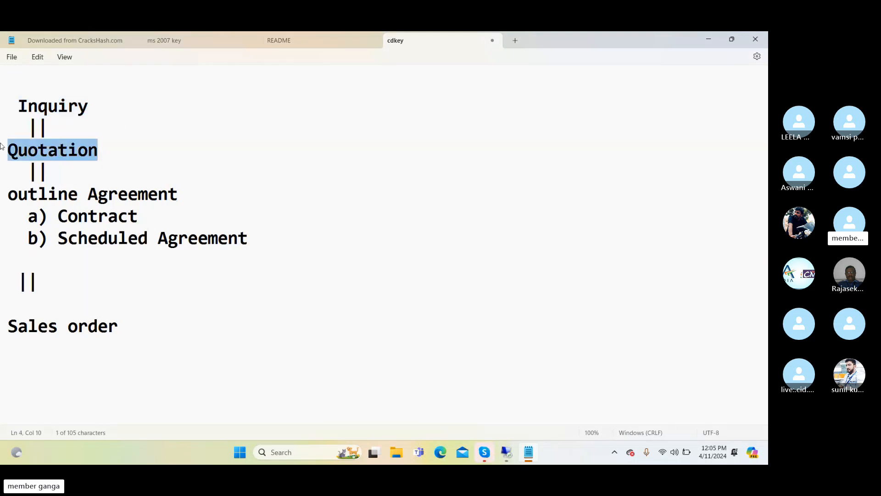
pyautogui.moveTo(256, 235); pyautogui.dragTo(1, 195)
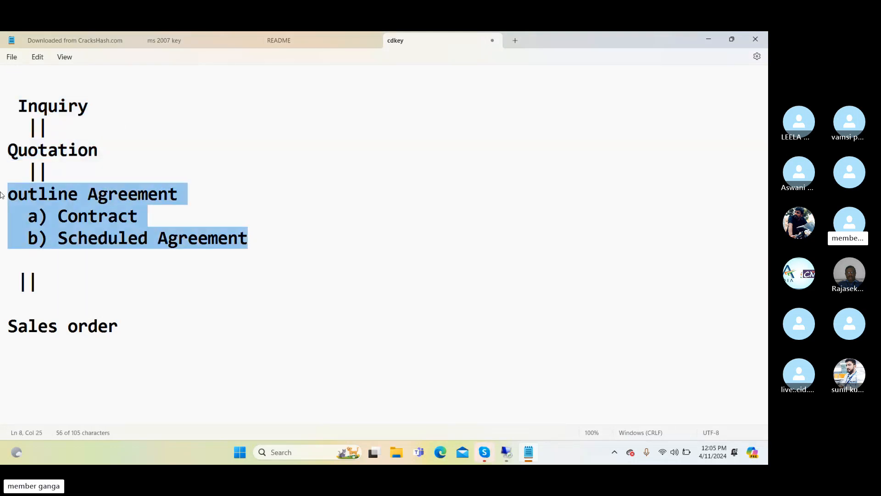
pyautogui.moveTo(119, 327); pyautogui.dragTo(0, 332)
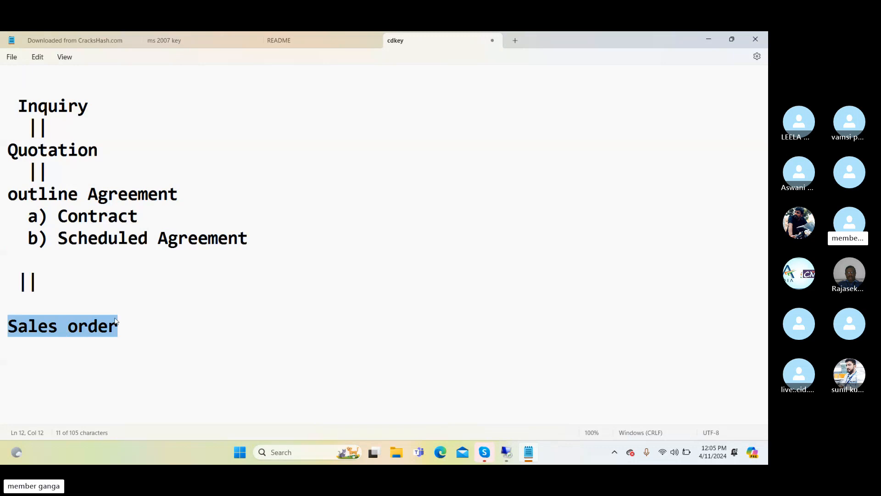
# Step: Append ---VA01/VA02/VA03 to the Sales order line and highlight the whole line
pyautogui.click(140, 323)
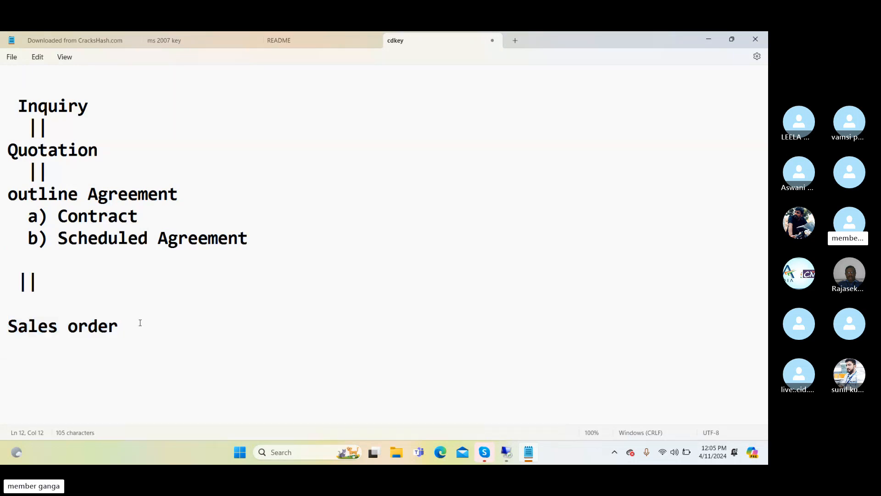
pyautogui.write('---VA')
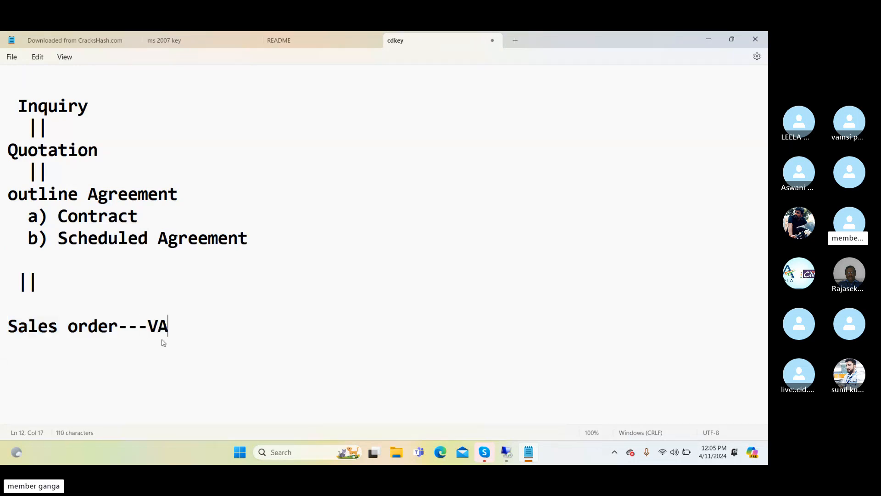
pyautogui.write('01/VA0')
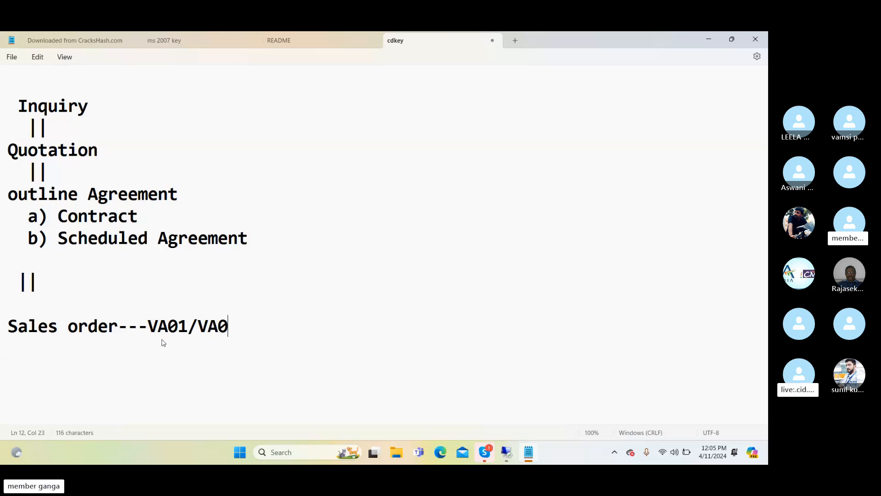
pyautogui.write('2/VA03')
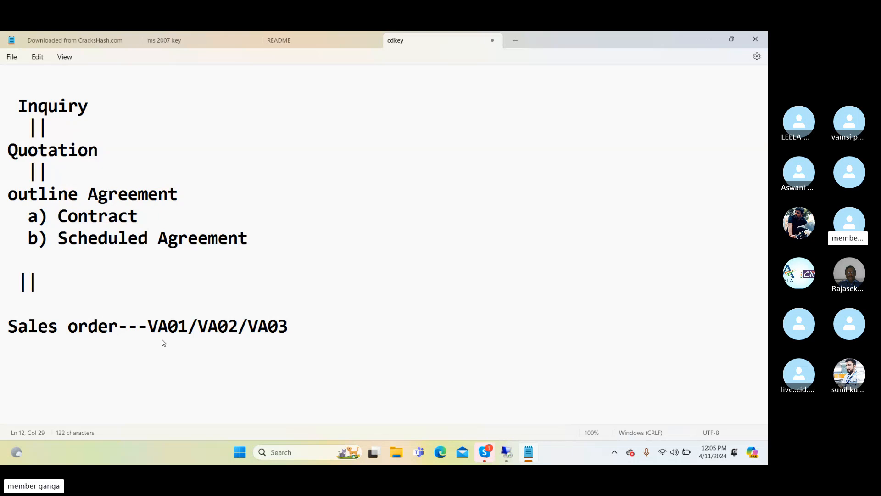
pyautogui.moveTo(303, 326); pyautogui.dragTo(1, 331)
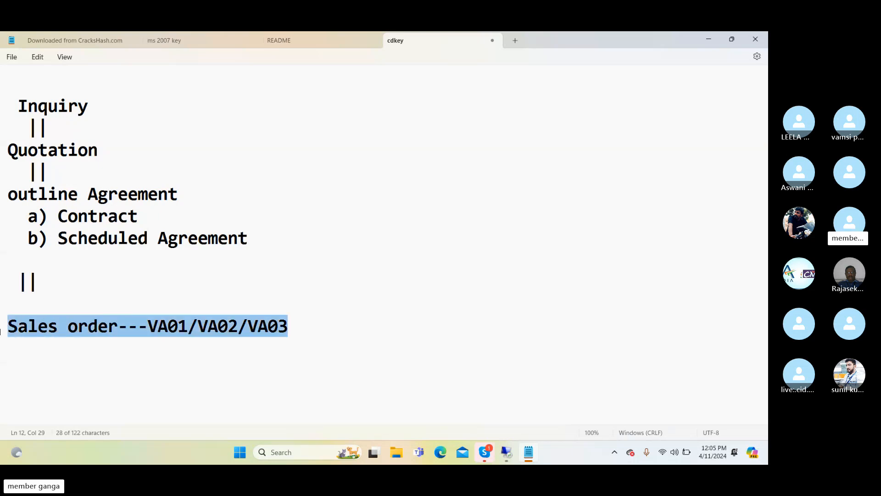
# Step: Switch to the SAP remote session and start transaction VA01 for creating sales documents
pyautogui.hotkey('alt', 'Tab')
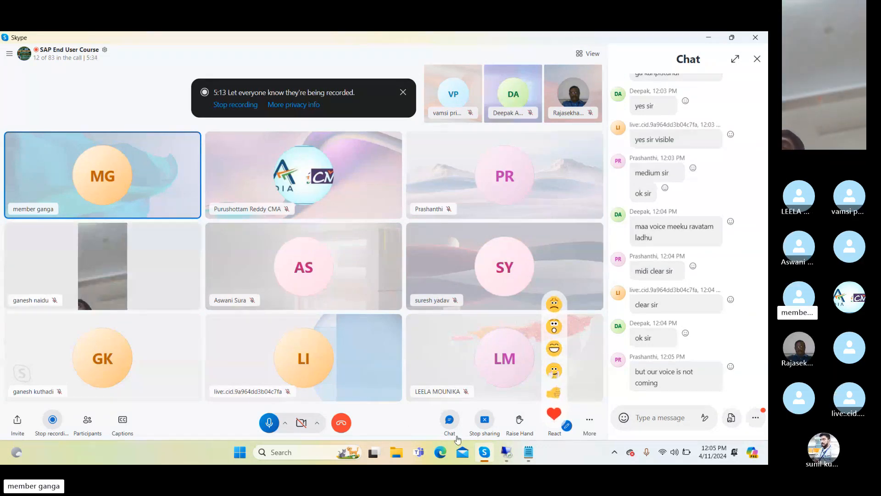
pyautogui.click(507, 453)
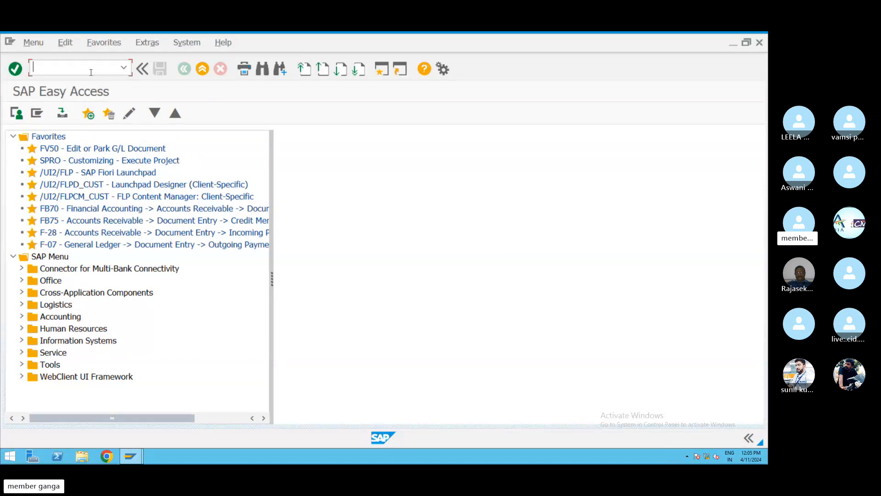
pyautogui.write('VA01')
pyautogui.press('Return')
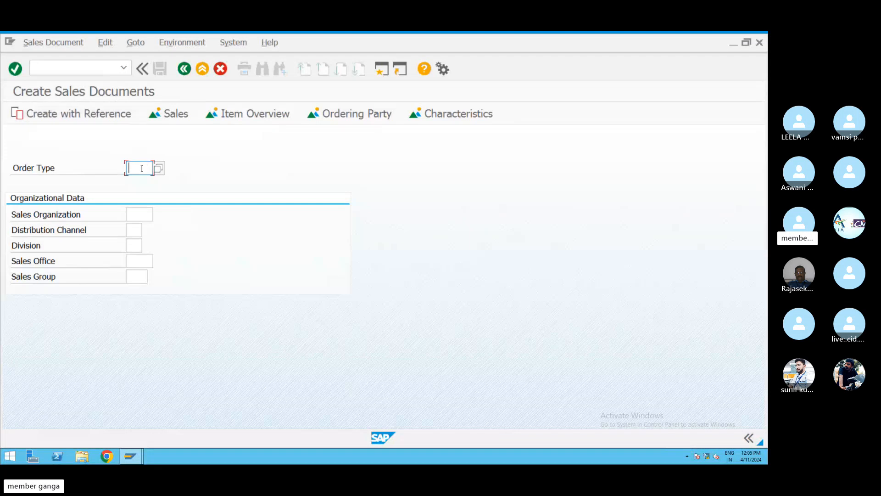
# Step: Enter order type OR and browse the list of available sales document types without picking another one
pyautogui.write('OR')
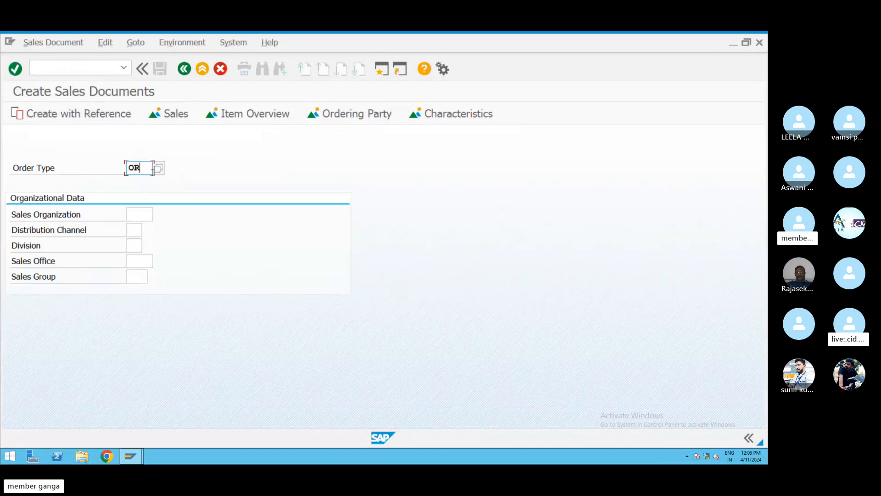
pyautogui.click(158, 171)
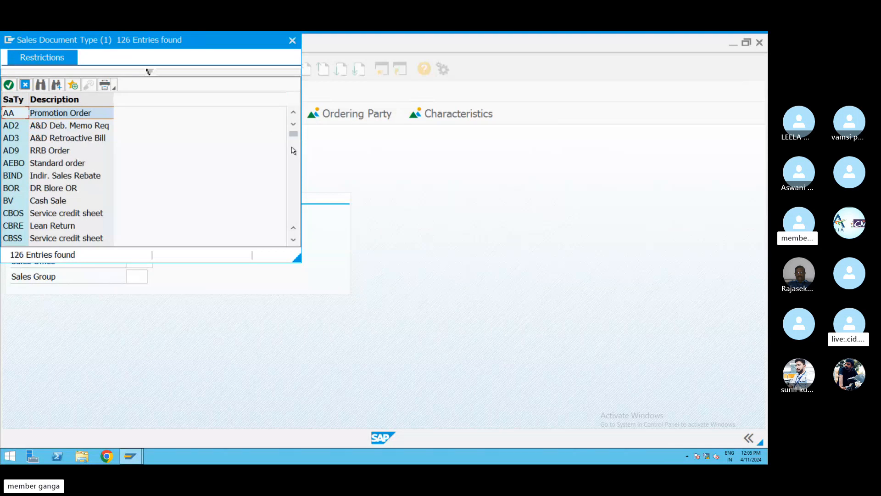
pyautogui.scroll(-7, 296, 162)
pyautogui.scroll(-4, 296, 163)
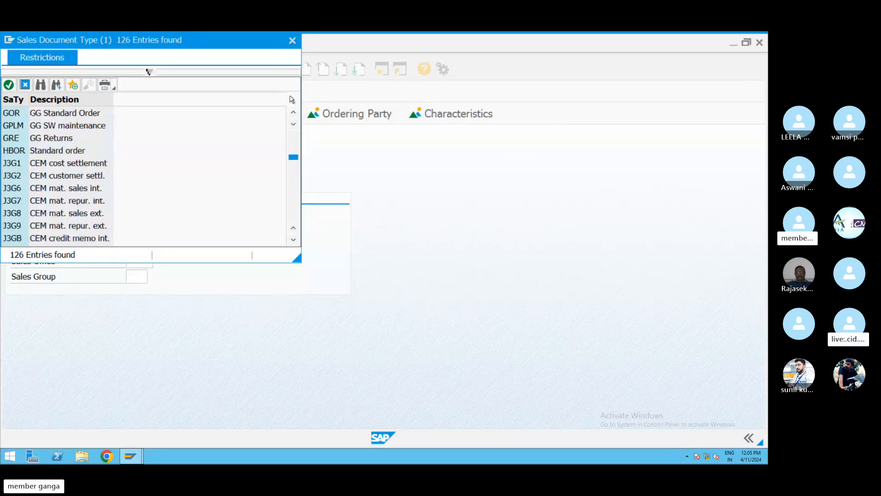
pyautogui.click(293, 41)
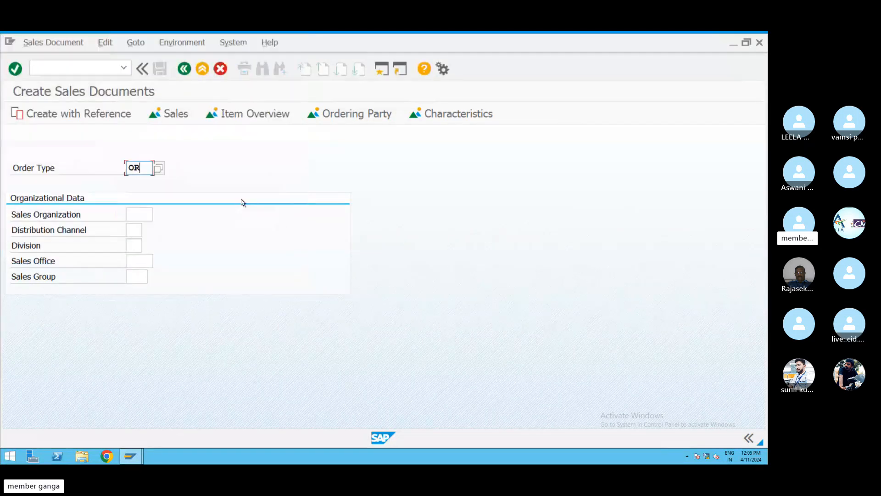
# Step: Fill in the organizational data with sales organization ZN01, distribution channel ZD and division ZV
pyautogui.click(142, 213)
pyautogui.write('ZN')
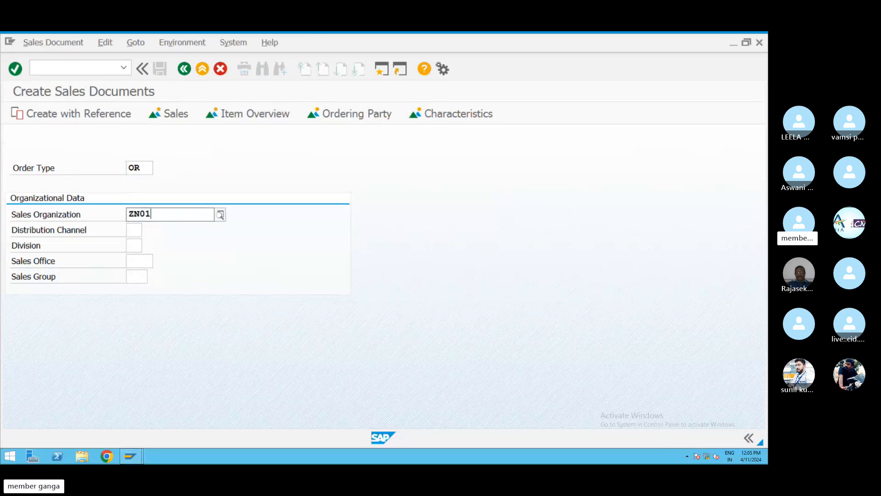
pyautogui.write('01')
pyautogui.click(129, 240)
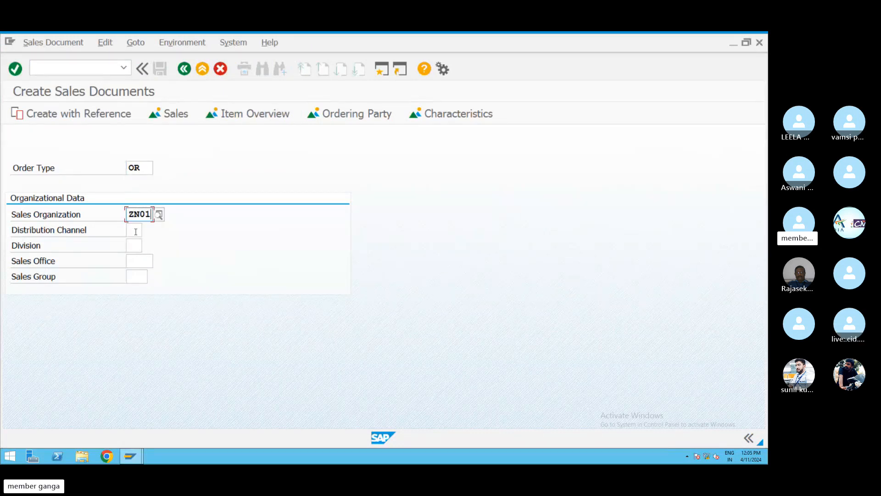
pyautogui.click(135, 230)
pyautogui.write('ZD')
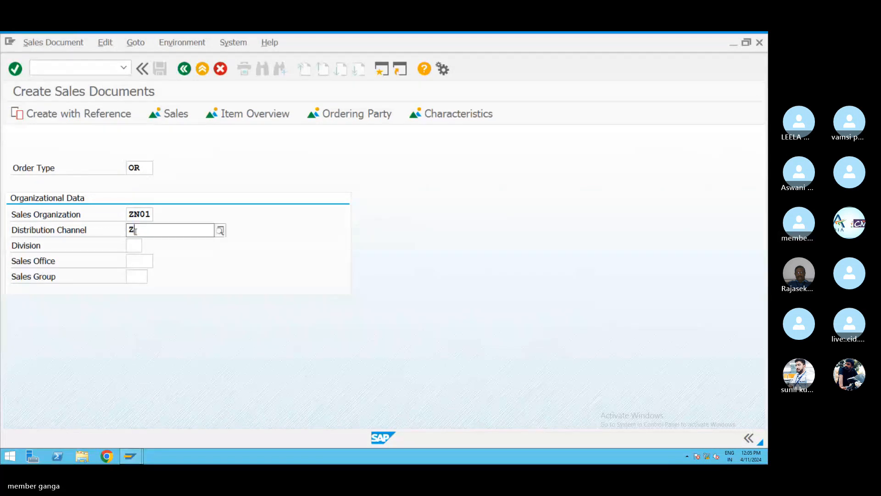
pyautogui.click(183, 303)
pyautogui.click(128, 243)
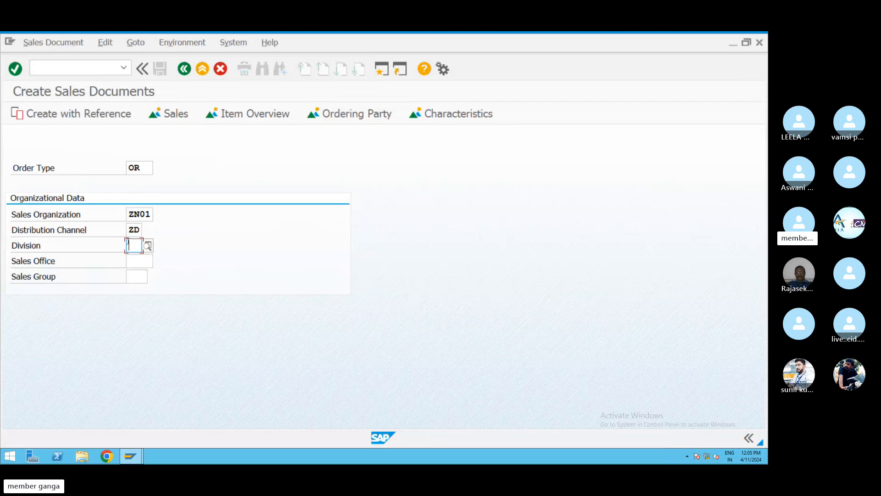
pyautogui.write('ZV')
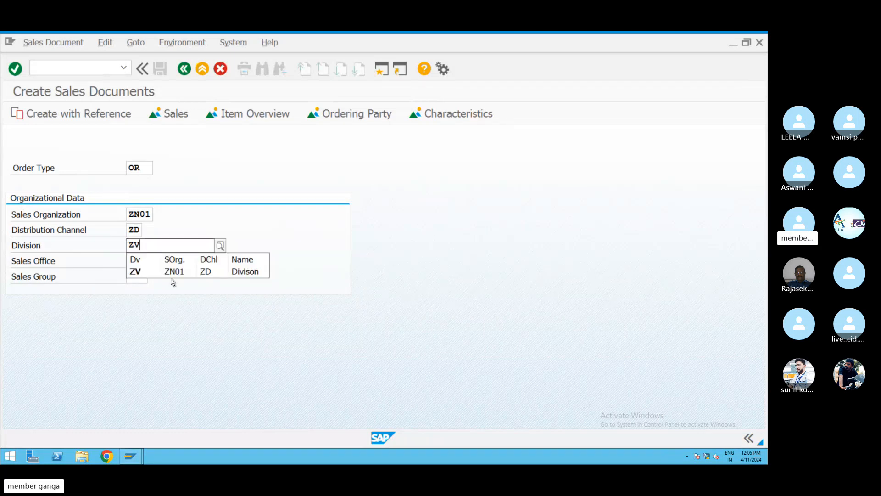
pyautogui.click(177, 274)
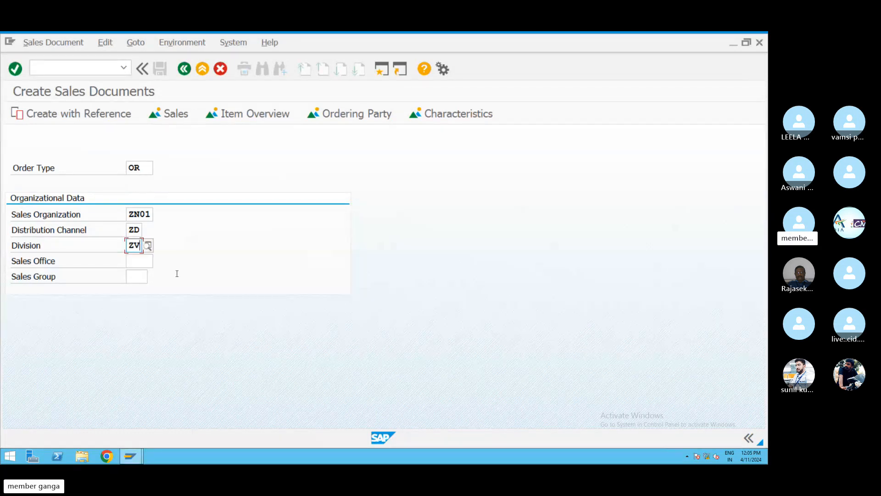
# Step: Minimize the SAP remote session and switch back to the cdkey document in Notepad
pyautogui.hotkey('alt', 'Tab')
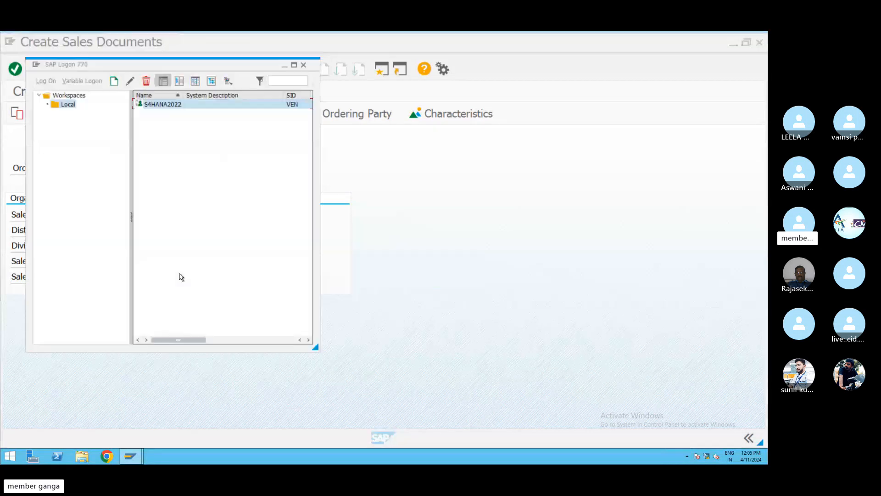
pyautogui.hotkey('alt', 'Tab')
pyautogui.moveTo(359, 36)
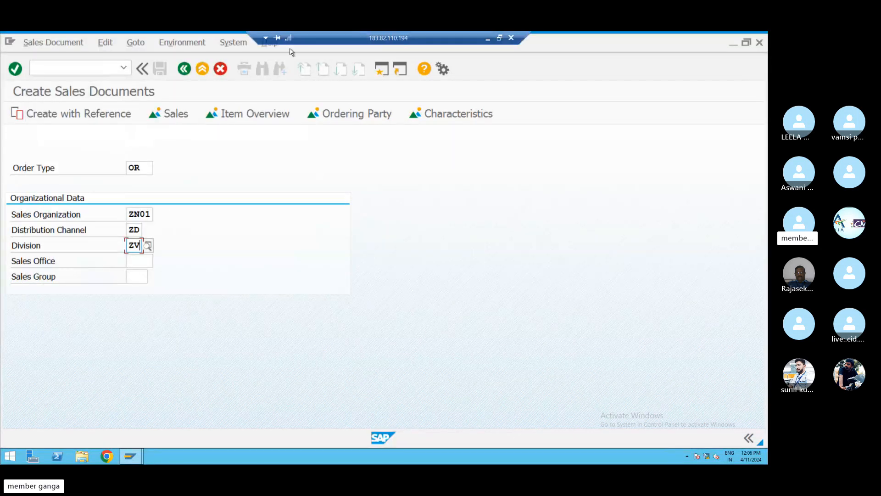
pyautogui.click(487, 39)
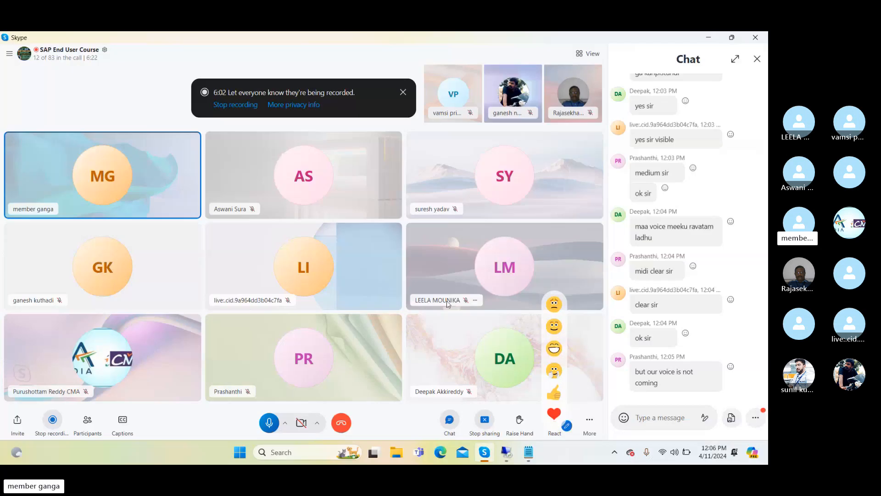
pyautogui.click(528, 453)
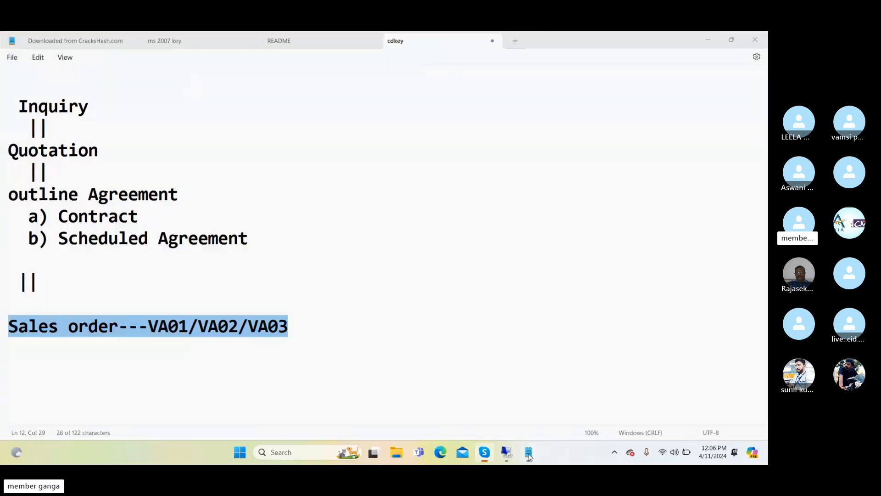
pyautogui.click(529, 454)
pyautogui.click(529, 454)
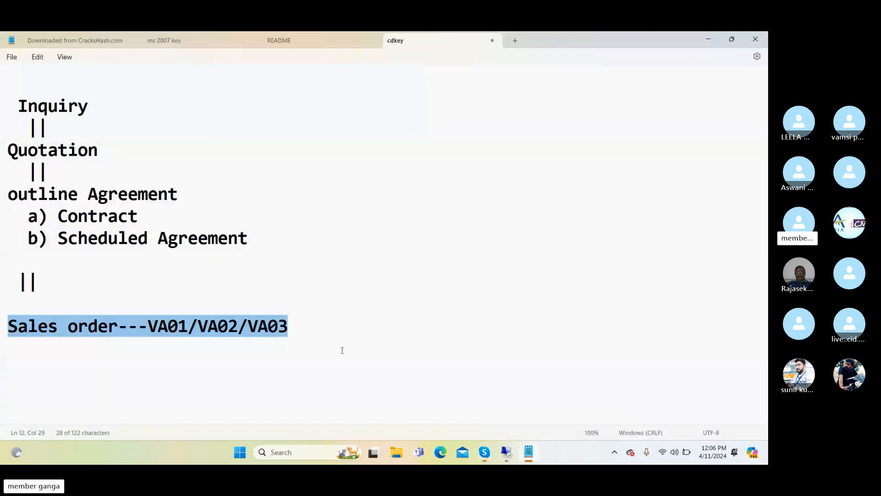
# Step: Add the heading "Sales order creation Inputs" below the Sales order line and underline it with a row of equal signs
pyautogui.click(316, 338)
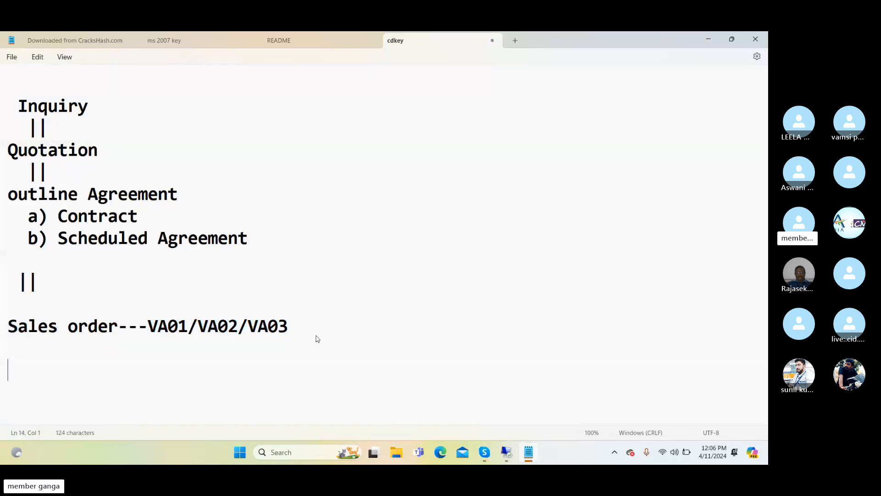
pyautogui.write('Sales orde')
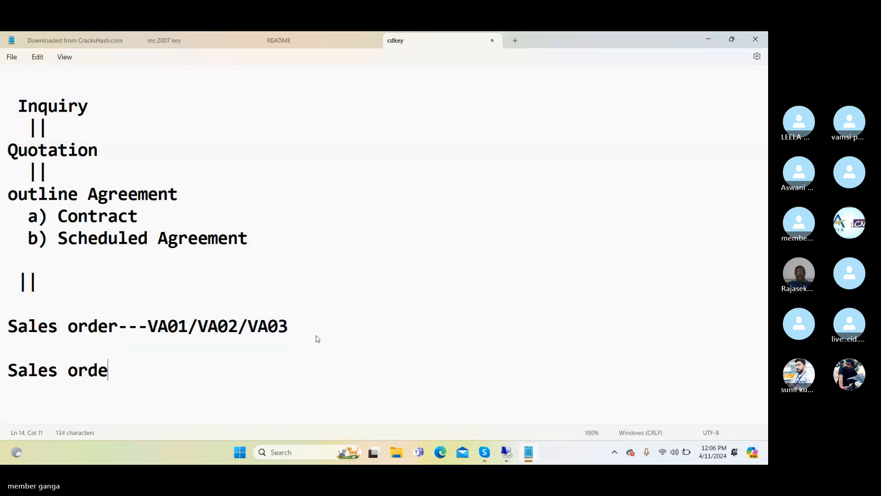
pyautogui.write('r creation I')
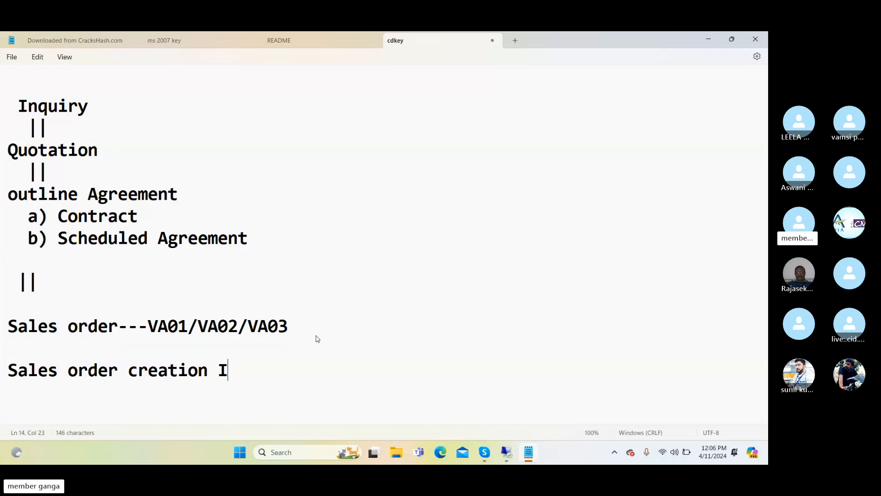
pyautogui.write('nputs')
pyautogui.press('Return')
pyautogui.write('=')
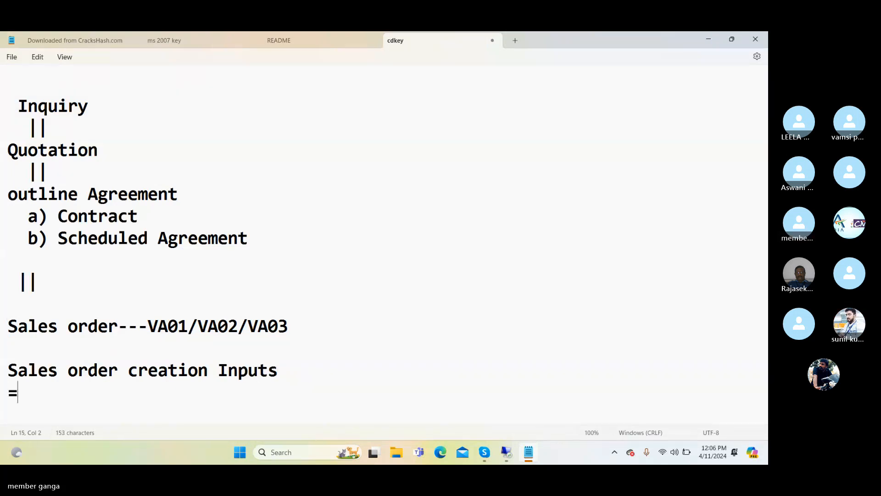
pyautogui.write('=========================')
pyautogui.press('Return')
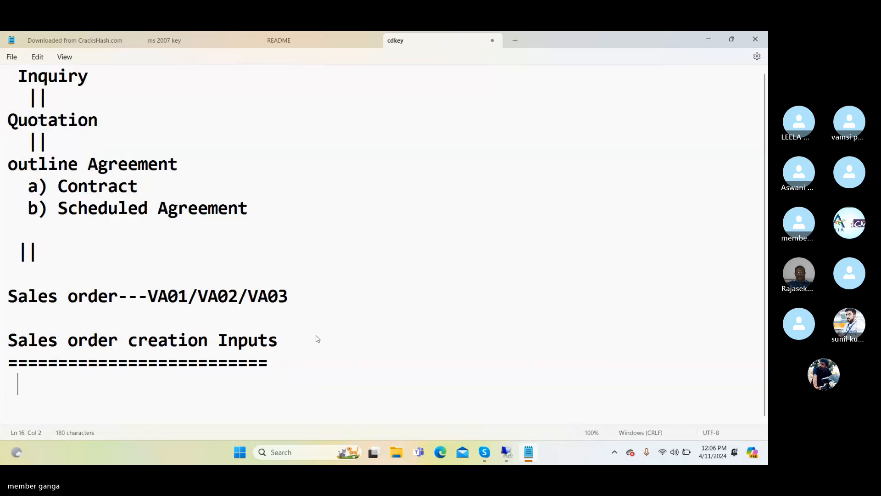
# Step: List "Sales order Type" and "Sales org" as ">>" bullets under the Sales order creation Inputs heading
pyautogui.write('>> ')
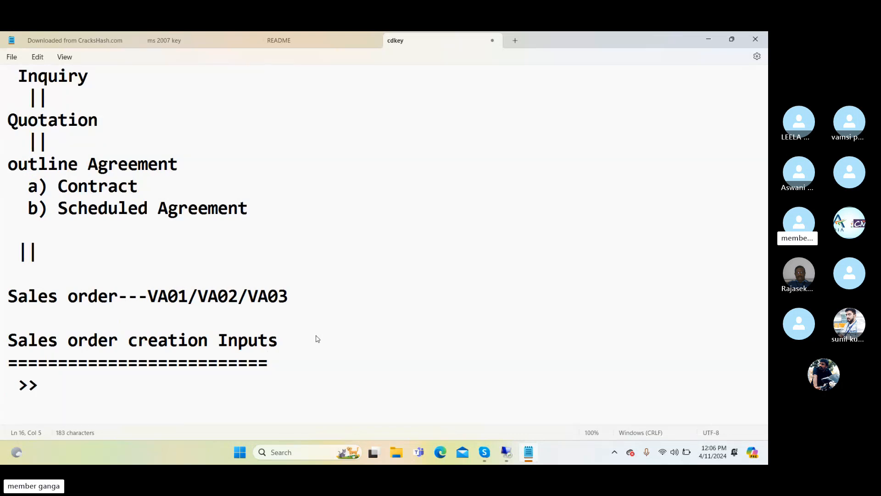
pyautogui.write('Sales order Tup')
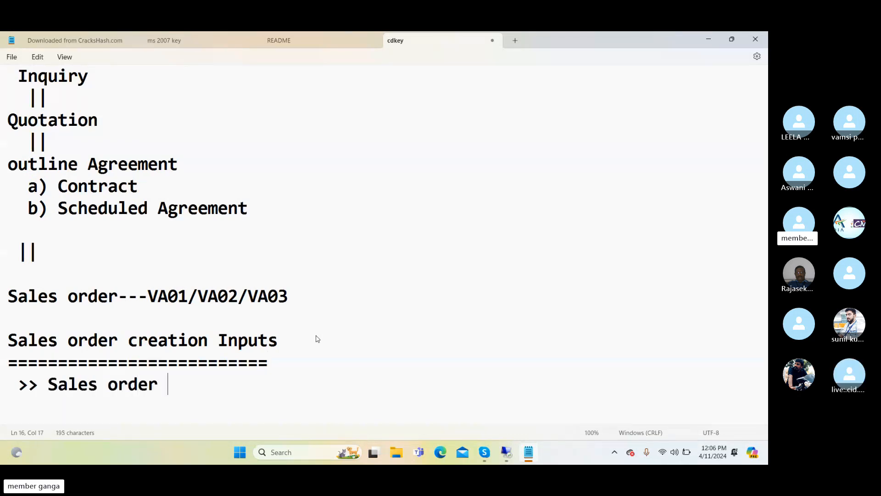
pyautogui.press('BackSpace')
pyautogui.press('BackSpace')
pyautogui.write('ype')
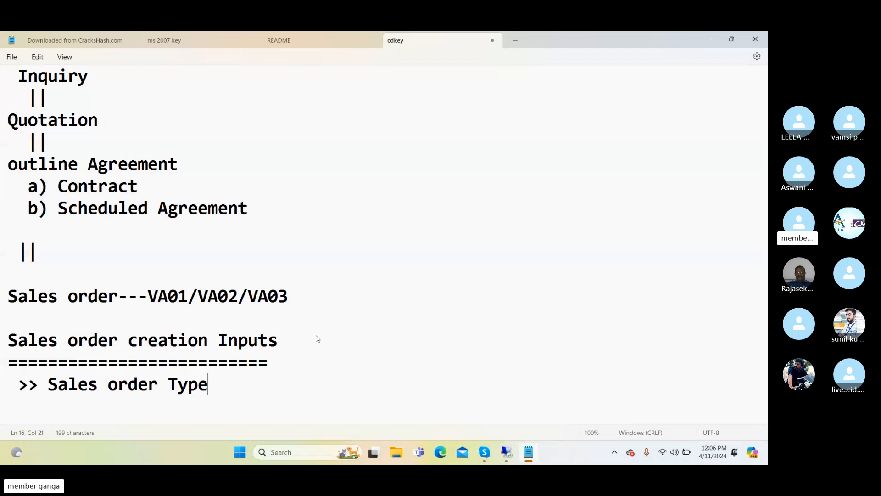
pyautogui.press('Return')
pyautogui.write('>>')
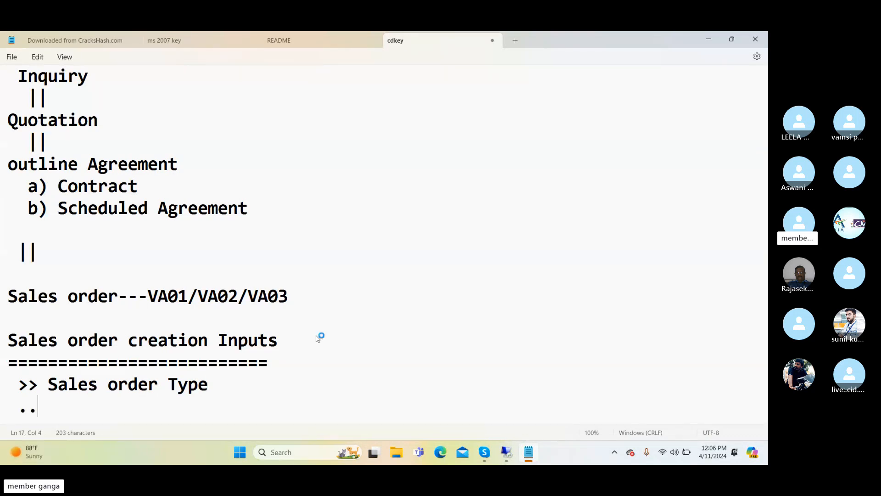
pyautogui.press('BackSpace')
pyautogui.press('BackSpace')
pyautogui.write('>> Sales org')
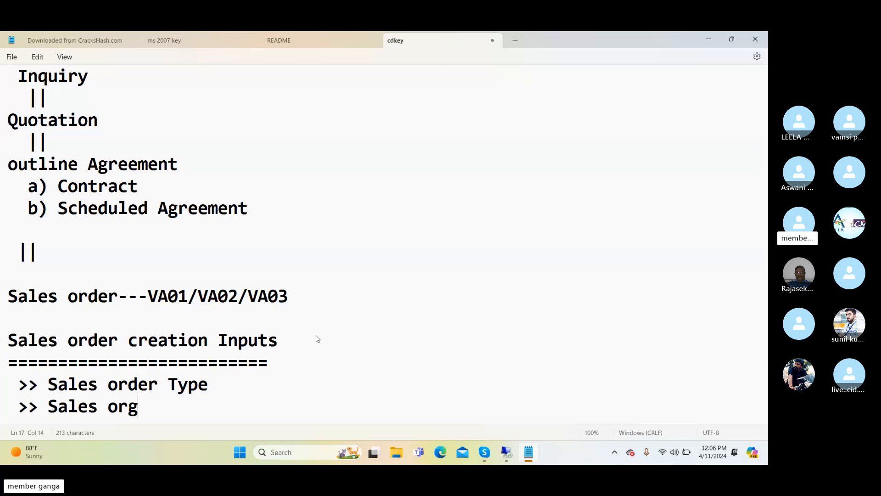
# Step: Add ">> Distribution Channel" and ">> Division" on new lines below Sales org
pyautogui.press('Return')
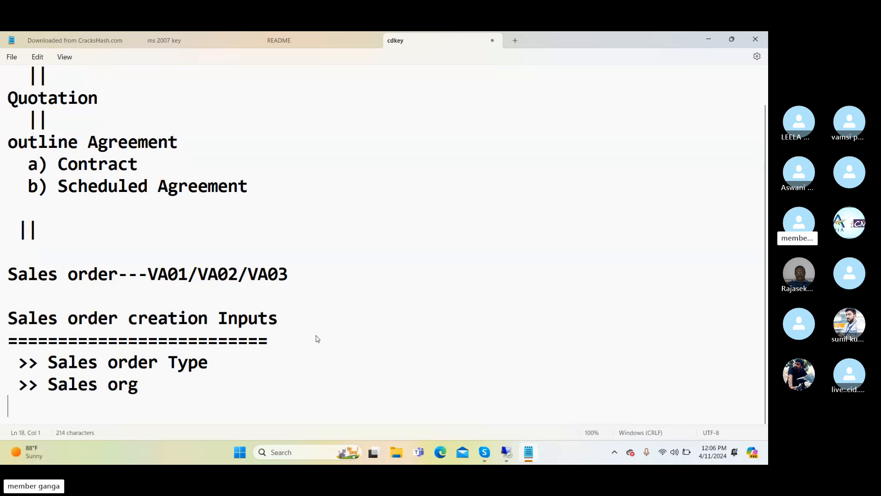
pyautogui.write('>> ')
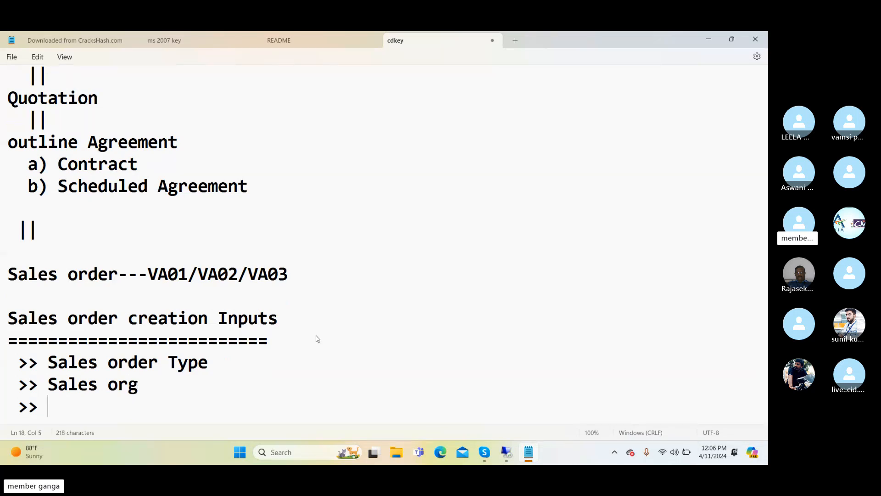
pyautogui.write('Distri')
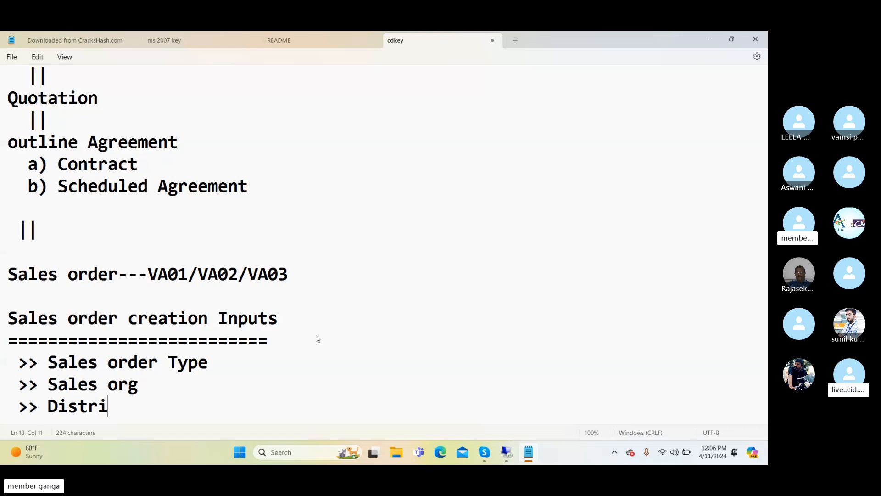
pyautogui.write('bution Channel')
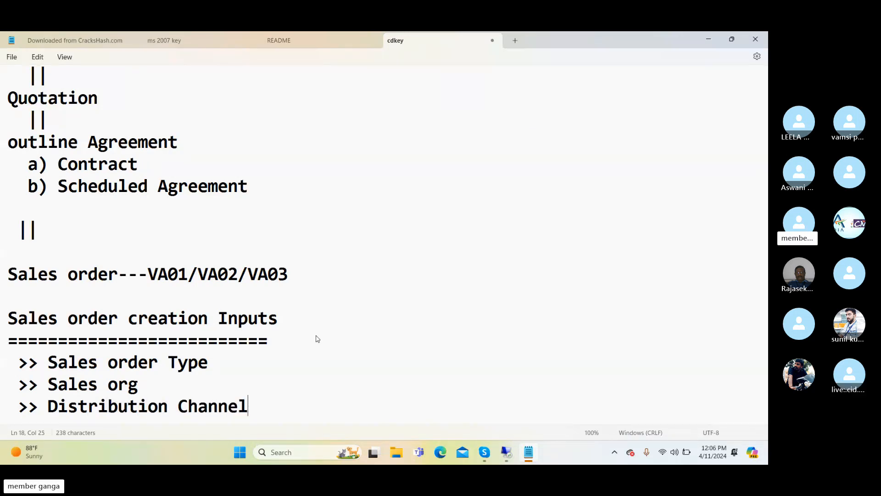
pyautogui.press('Return')
pyautogui.write('>')
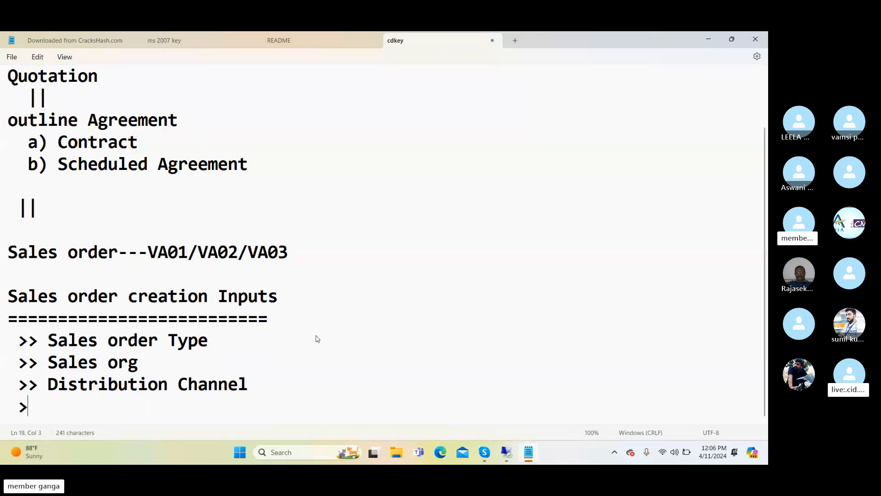
pyautogui.write('> Division')
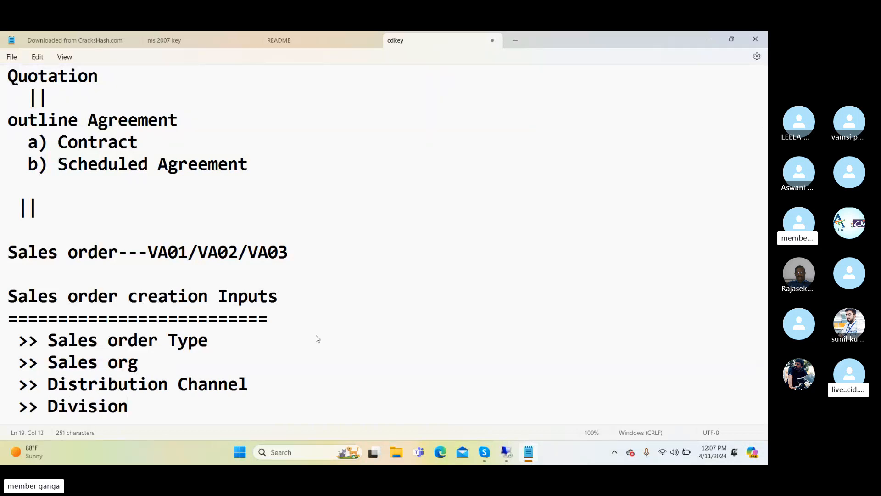
# Step: Continue the inputs list with ">> Sales Area" and ">> Sales office" on separate lines
pyautogui.press('Return')
pyautogui.write('>')
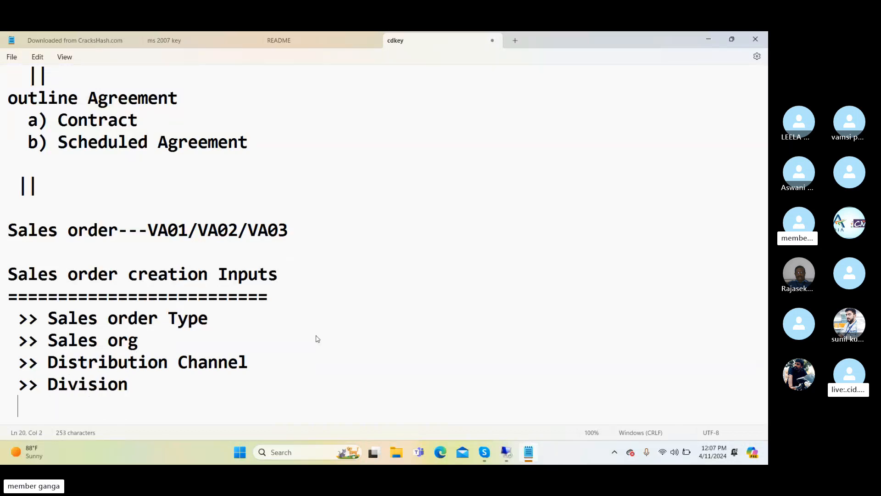
pyautogui.write('> Sales ')
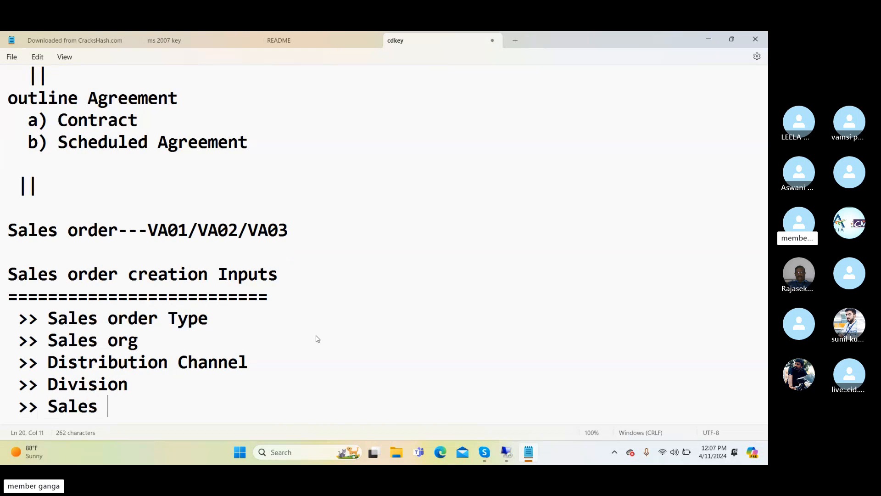
pyautogui.write('Area')
pyautogui.press('Return')
pyautogui.write('>>')
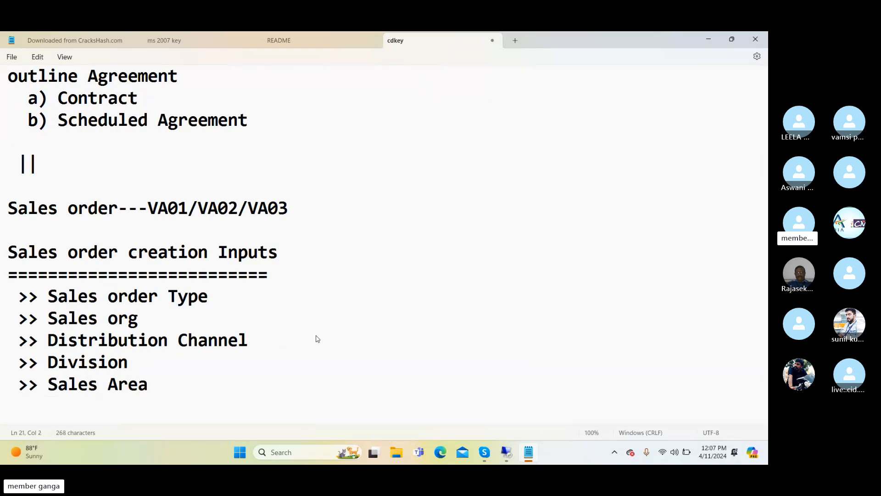
pyautogui.write(' Sales of')
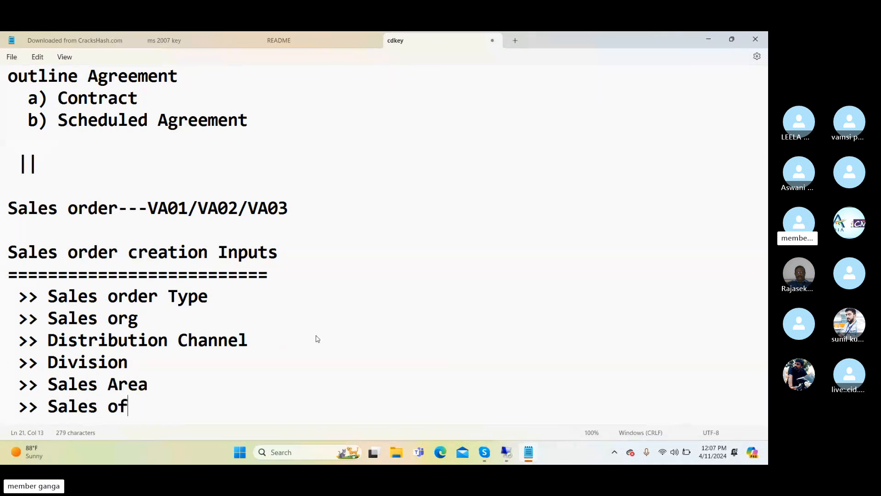
pyautogui.write('ficee')
pyautogui.press('BackSpace')
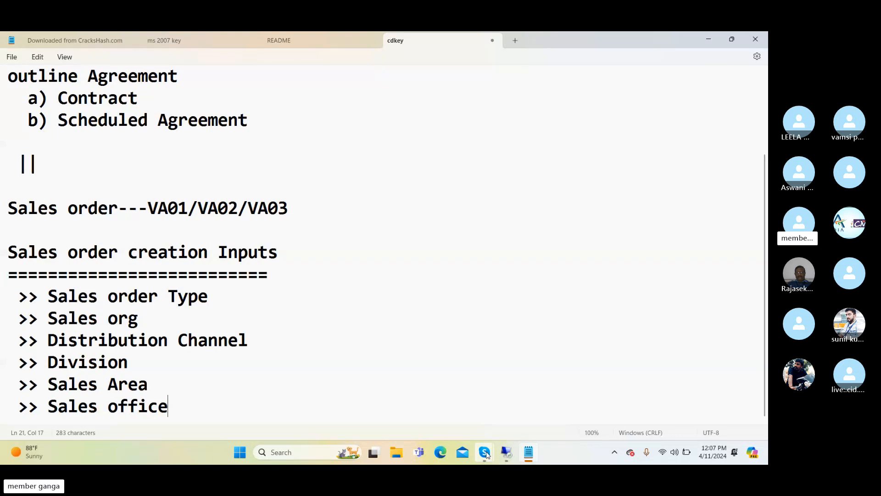
# Step: Switch to the SAP remote session, check the order type OR entry, and proceed to the standard order overview
pyautogui.moveTo(484, 452)
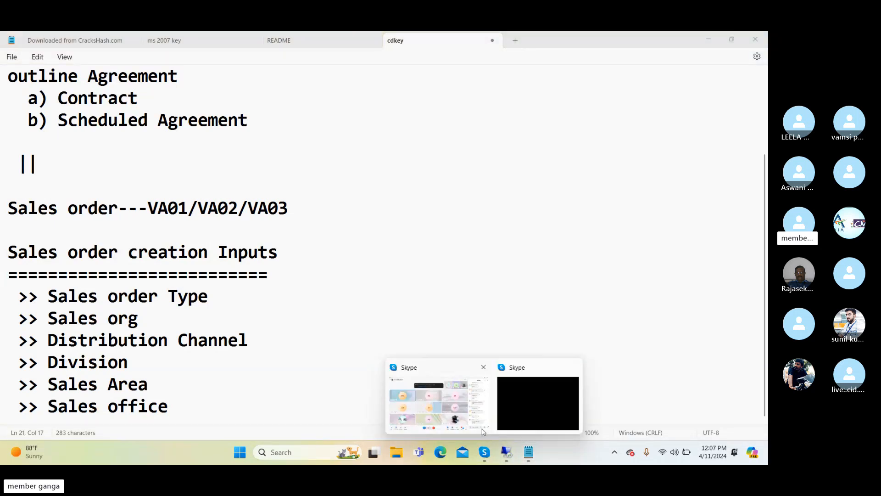
pyautogui.click(506, 452)
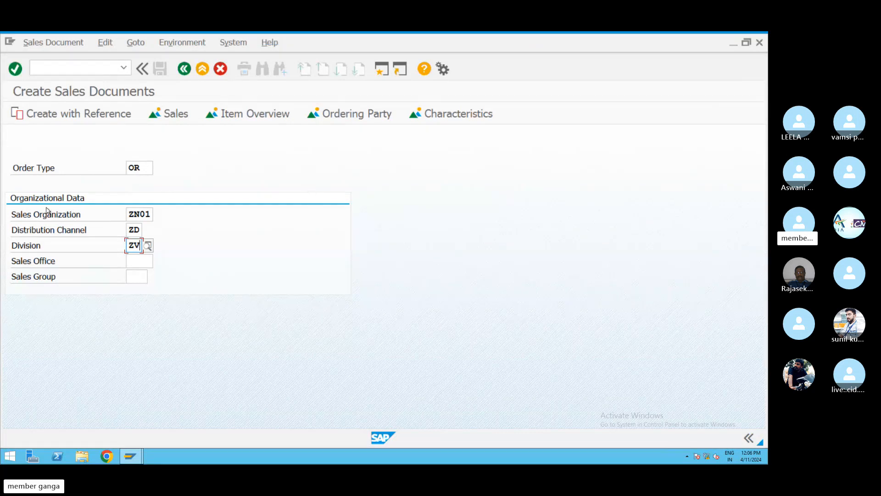
pyautogui.click(140, 167)
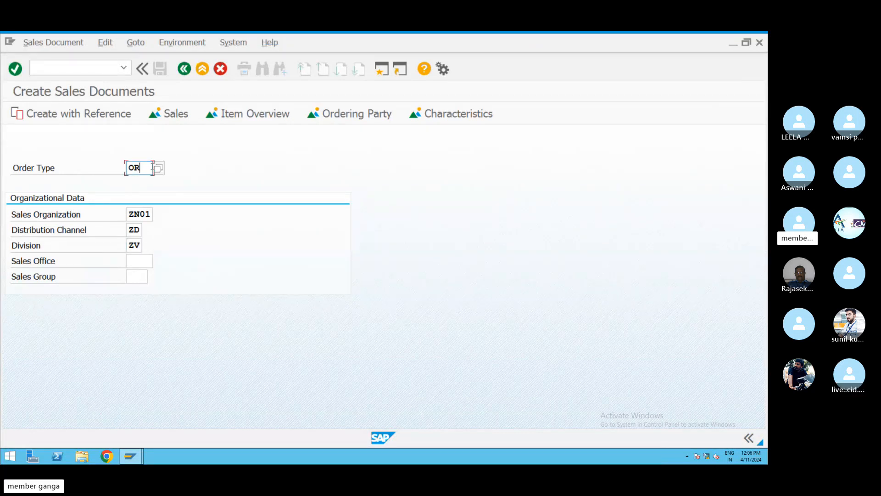
pyautogui.click(157, 168)
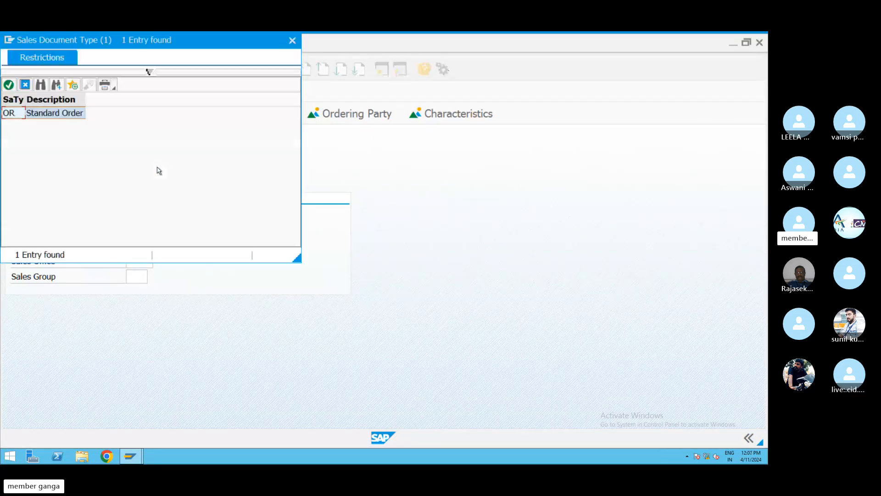
pyautogui.click(292, 41)
pyautogui.press('Return')
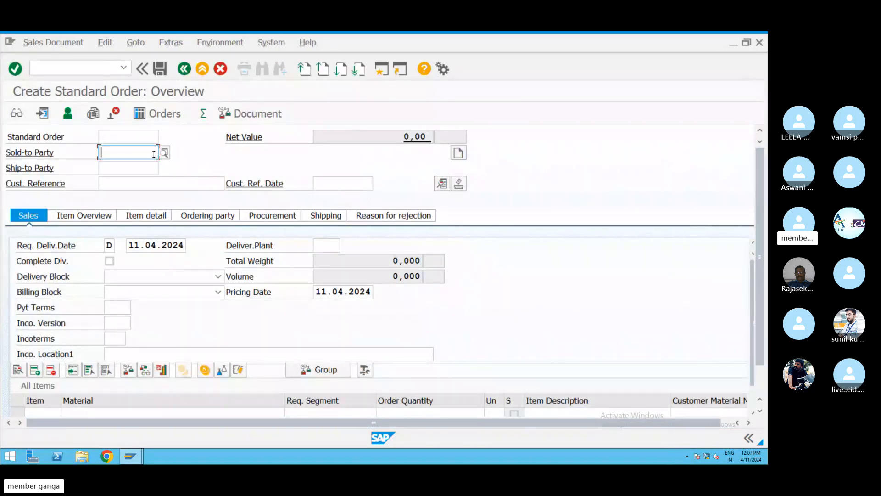
# Step: Search customers for sales organization ZN01, channel ZD and division ZV, and adopt the first listed one as sold-to party
pyautogui.click(127, 169)
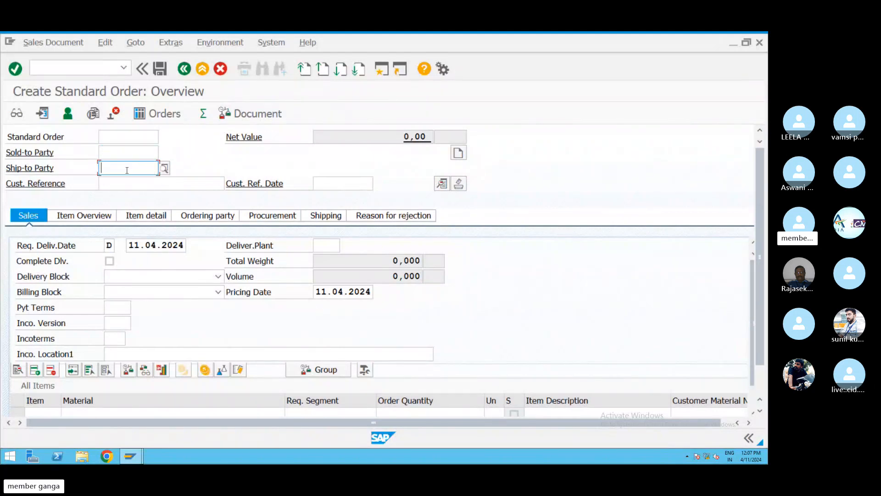
pyautogui.click(129, 152)
pyautogui.click(166, 152)
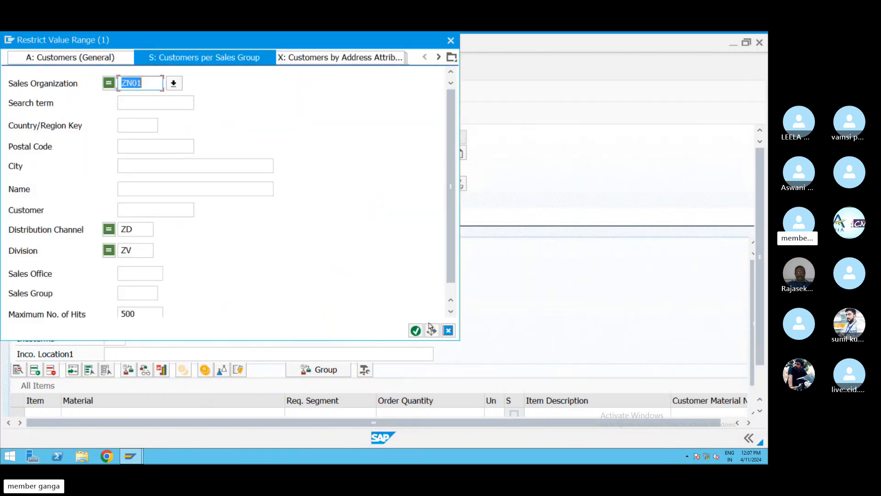
pyautogui.click(416, 330)
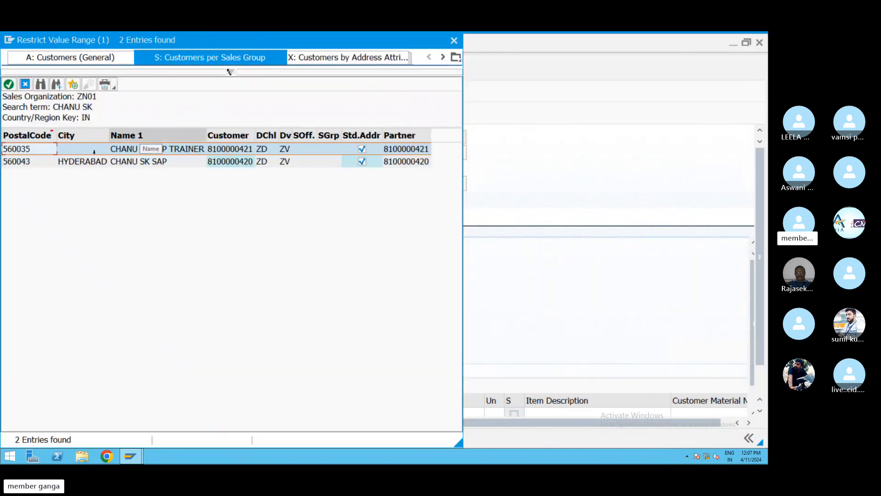
pyautogui.doubleClick(207, 152)
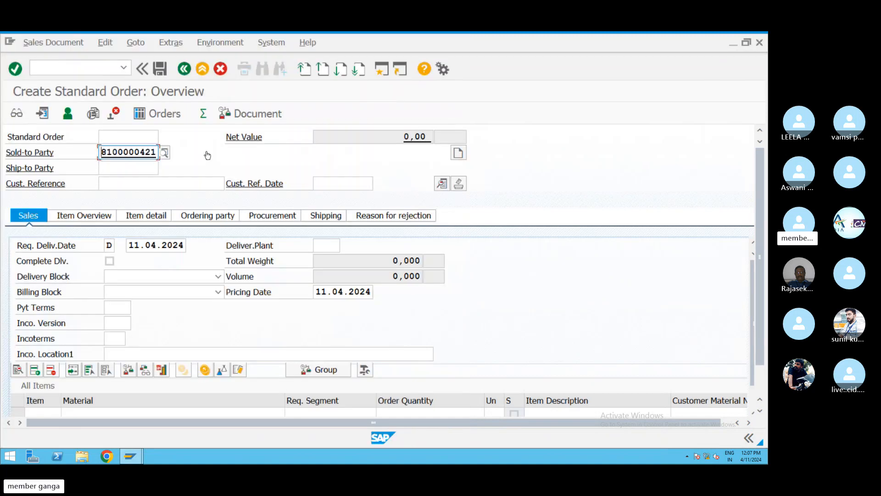
pyautogui.click(114, 172)
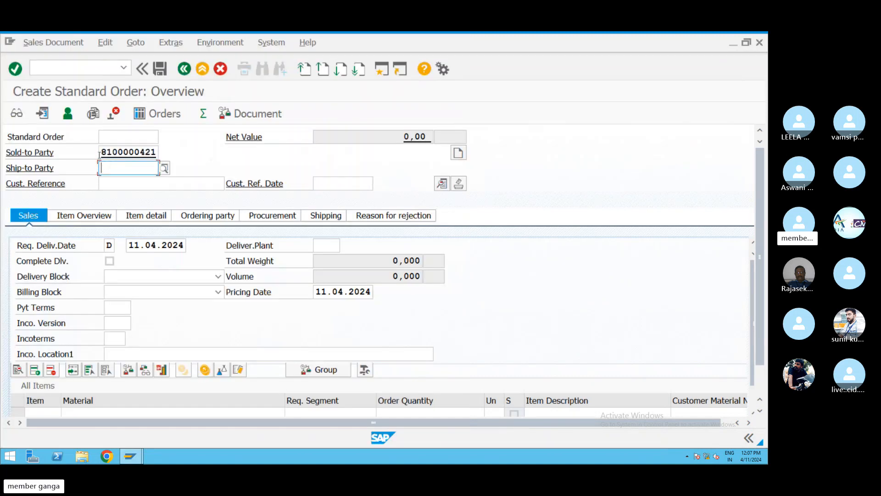
pyautogui.press('Return')
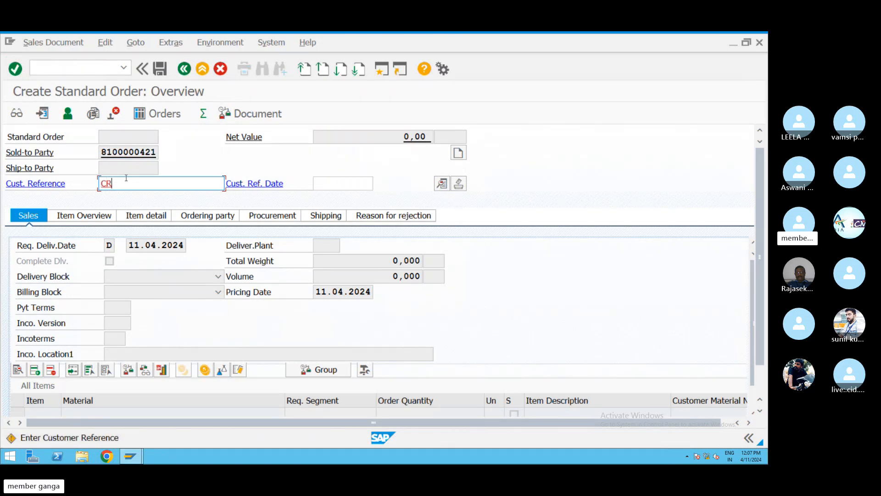
# Step: Enter customer reference REF434343 with customer reference date 11.04.2024 and confirm the order header entries
pyautogui.write('CREF')
pyautogui.press('BackSpace')
pyautogui.press('BackSpace')
pyautogui.press('BackSpace')
pyautogui.press('BackSpace')
pyautogui.write('REF434343')
pyautogui.click(341, 179)
pyautogui.click(376, 185)
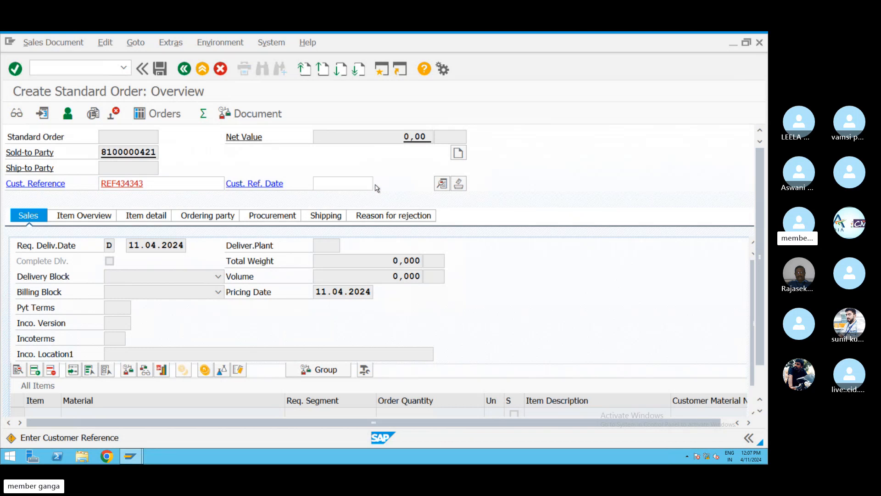
pyautogui.doubleClick(241, 321)
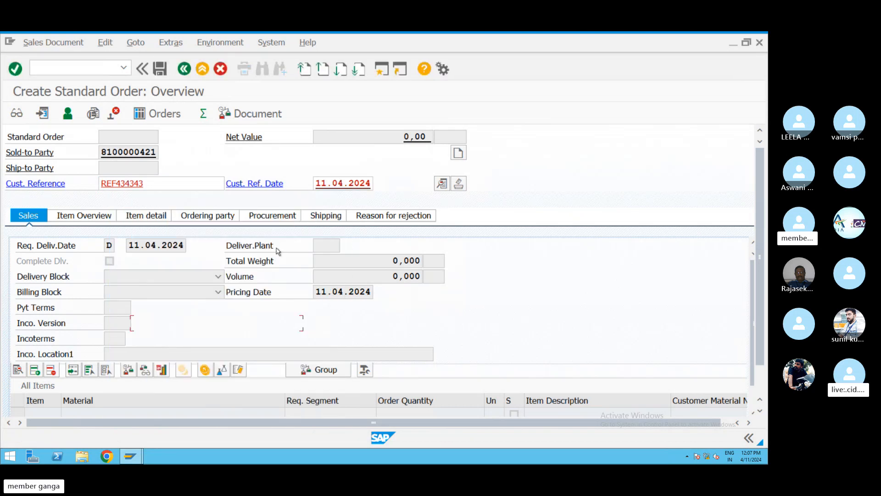
pyautogui.press('Return')
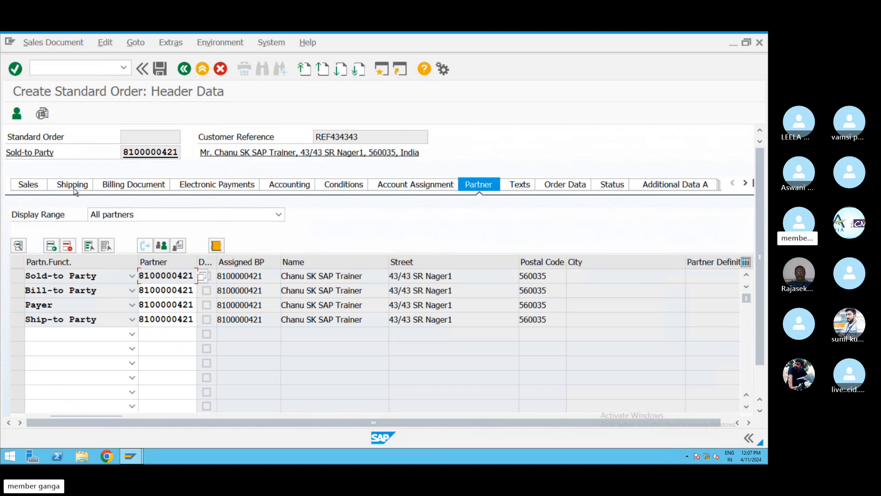
# Step: Check the sales data in the order header, return to the overview, and set the delivering plant to ZN01 (Plant_Hyderabad)
pyautogui.click(26, 188)
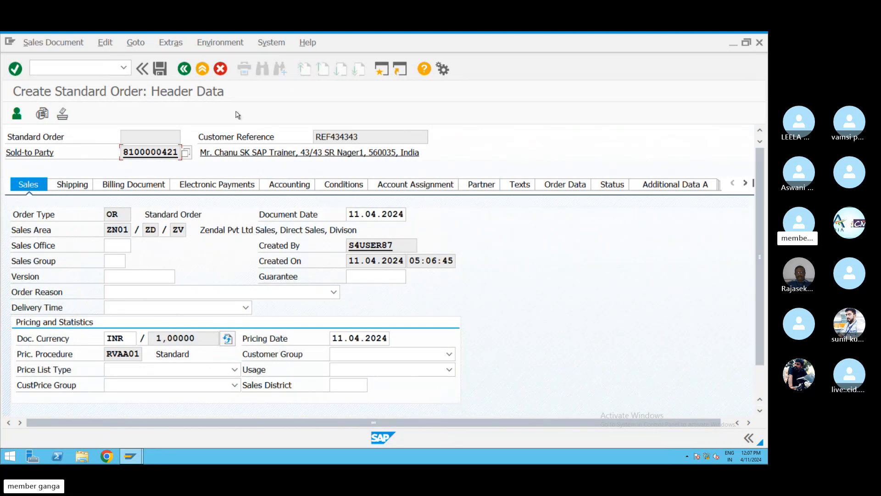
pyautogui.click(185, 68)
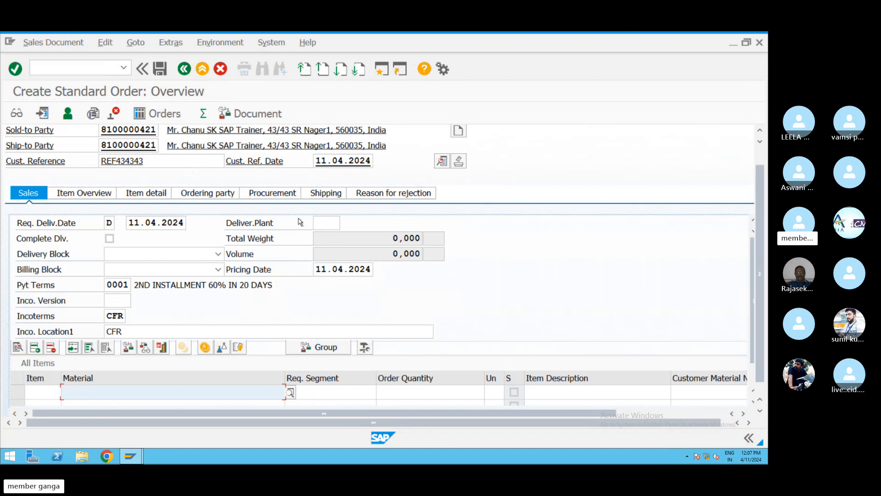
pyautogui.click(323, 221)
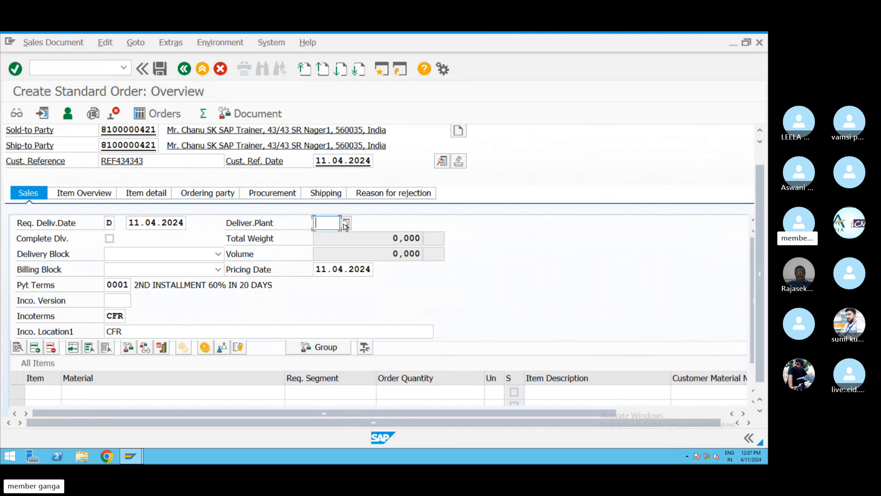
pyautogui.press('F4')
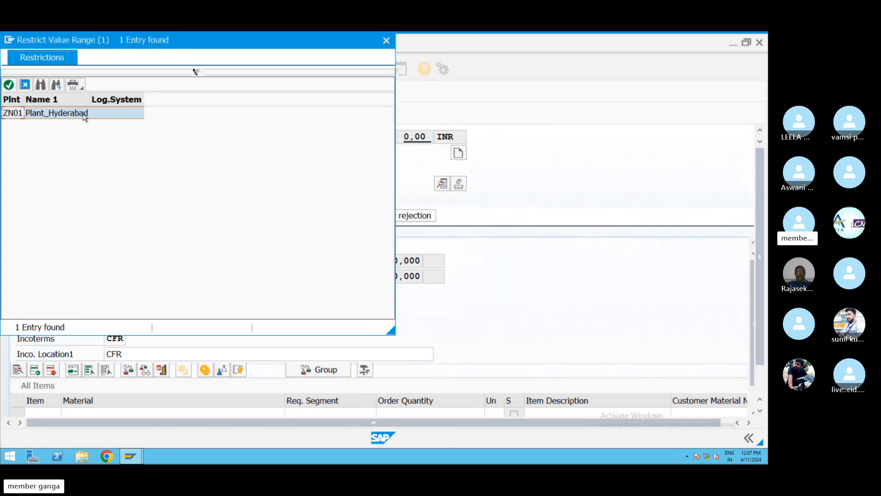
pyautogui.doubleClick(59, 116)
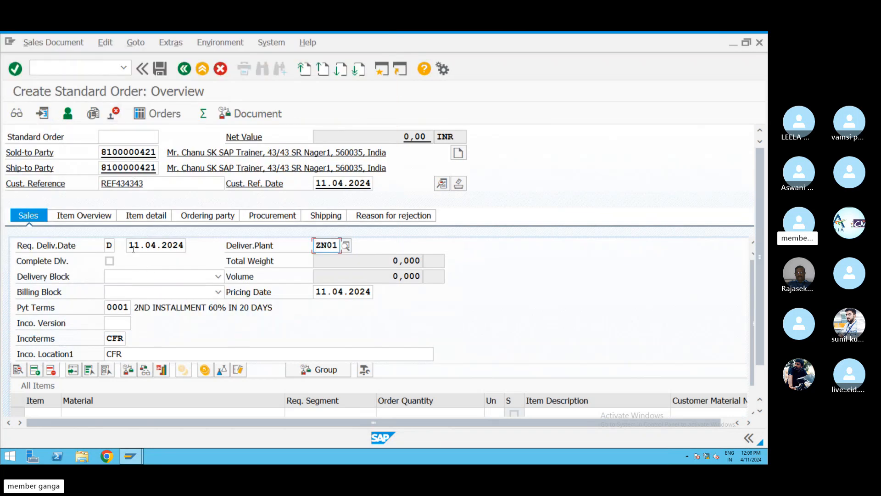
# Step: Review the requested delivery date, pricing date, delivery block, payment terms and Incoterms in the order's sales data
pyautogui.moveTo(131, 246); pyautogui.dragTo(197, 244)
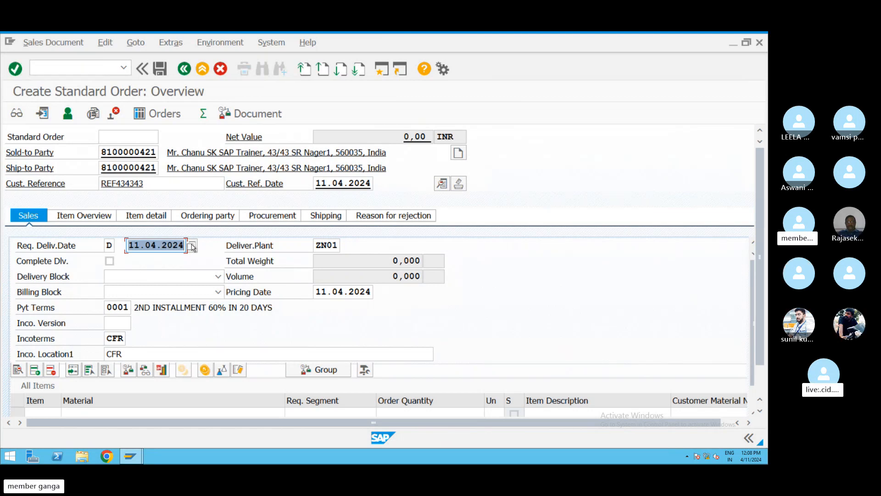
pyautogui.click(331, 293)
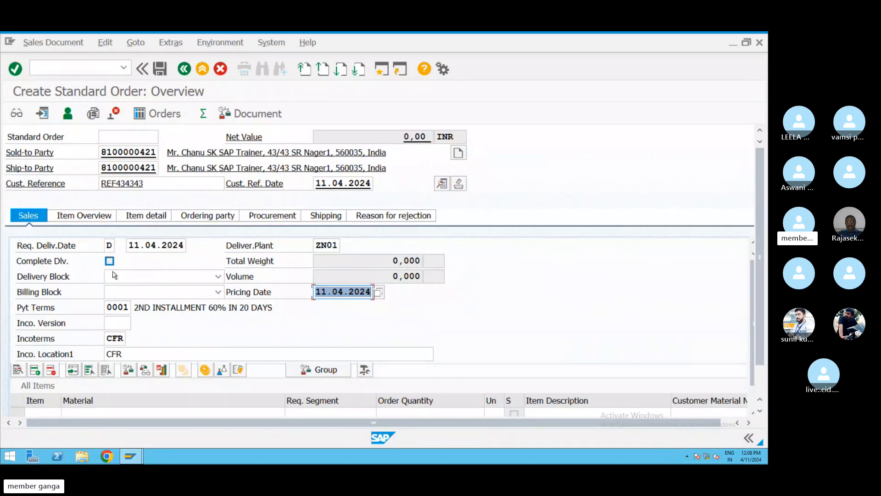
pyautogui.click(151, 284)
pyautogui.click(263, 329)
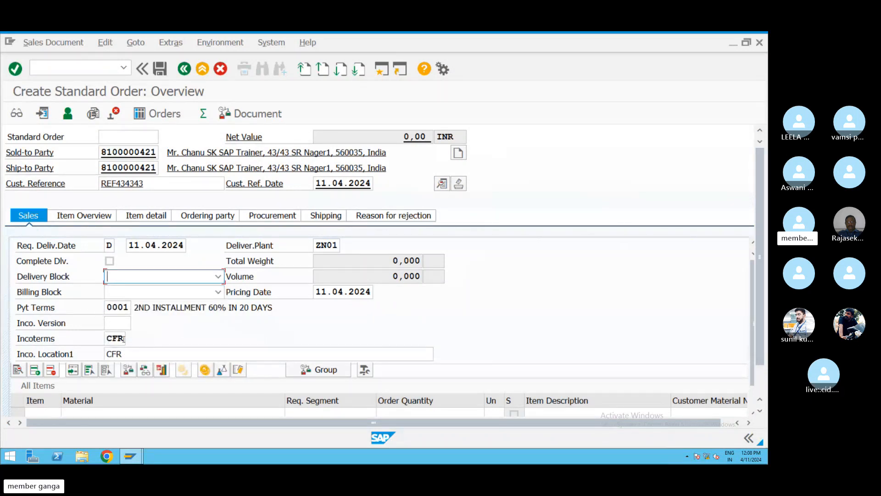
pyautogui.moveTo(130, 306); pyautogui.dragTo(96, 303)
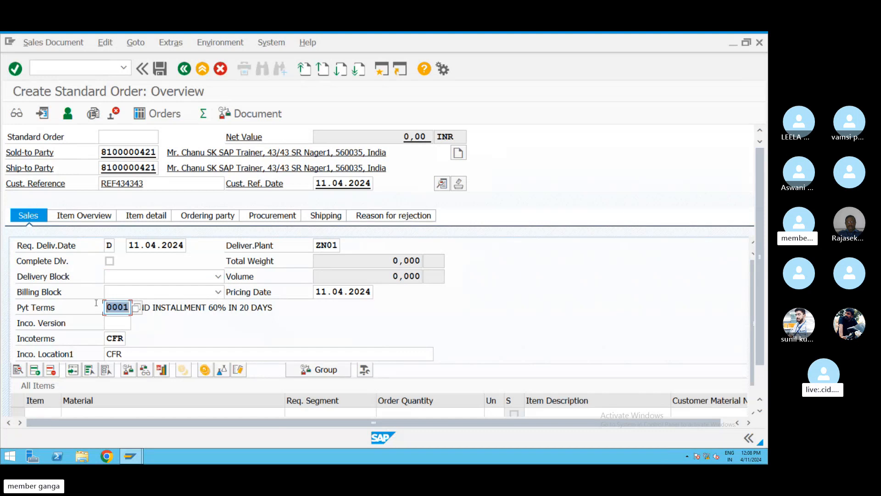
pyautogui.click(90, 305)
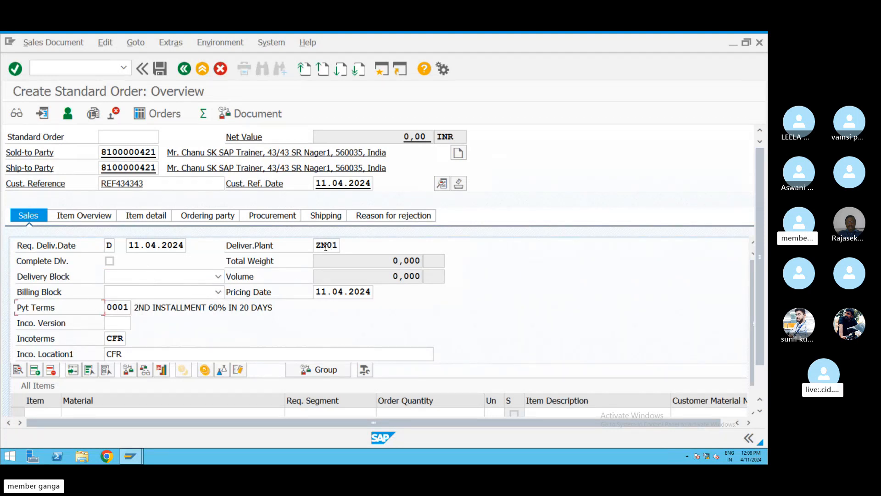
pyautogui.click(123, 338)
pyautogui.press('Tab')
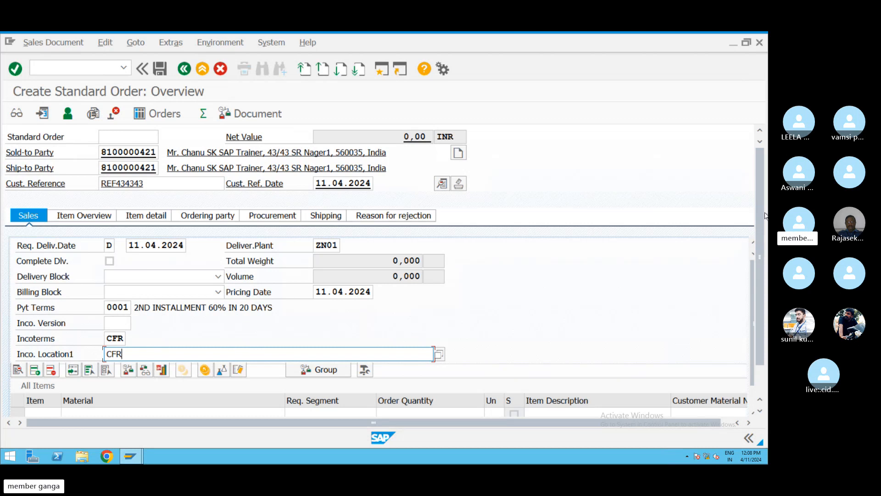
pyautogui.scroll(-2, 766, 238)
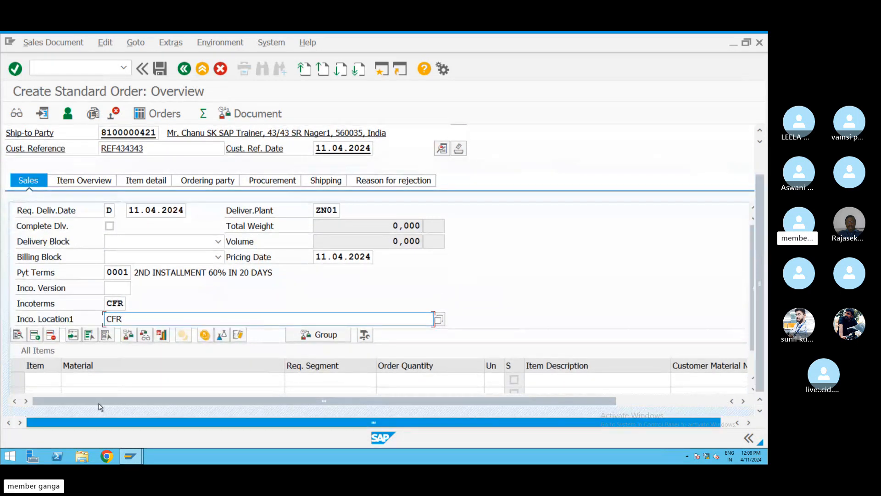
pyautogui.click(274, 380)
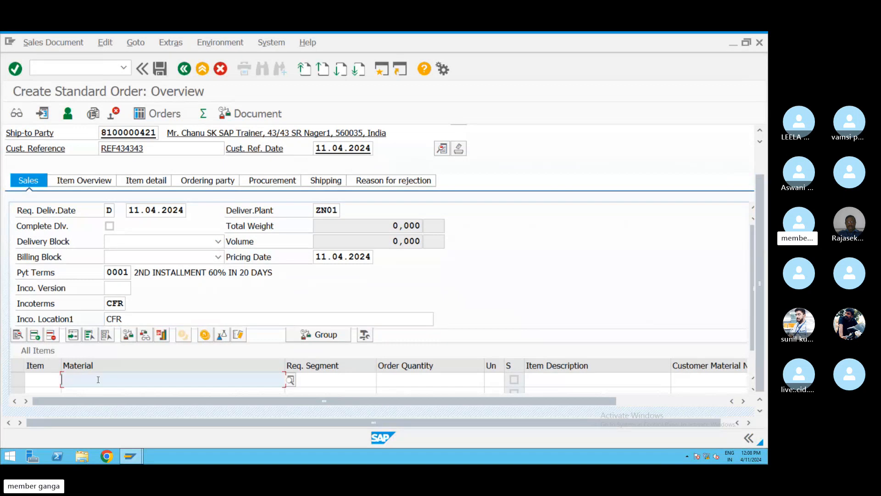
pyautogui.click(290, 380)
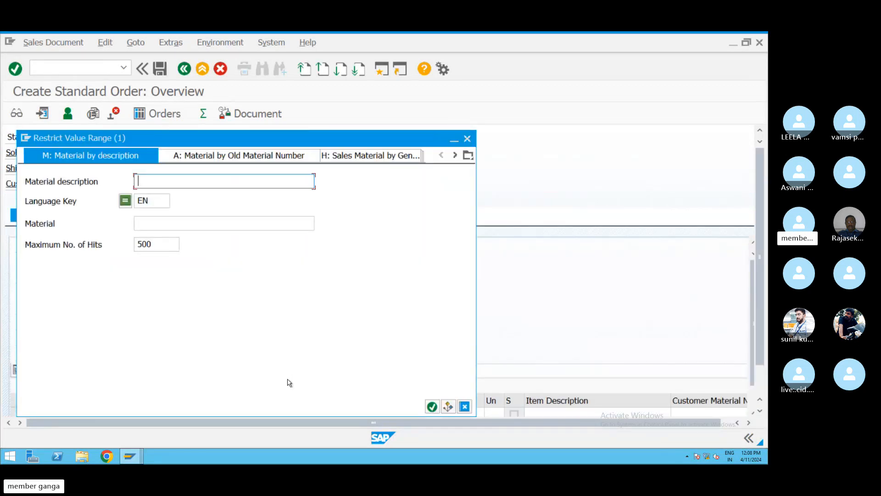
pyautogui.click(467, 139)
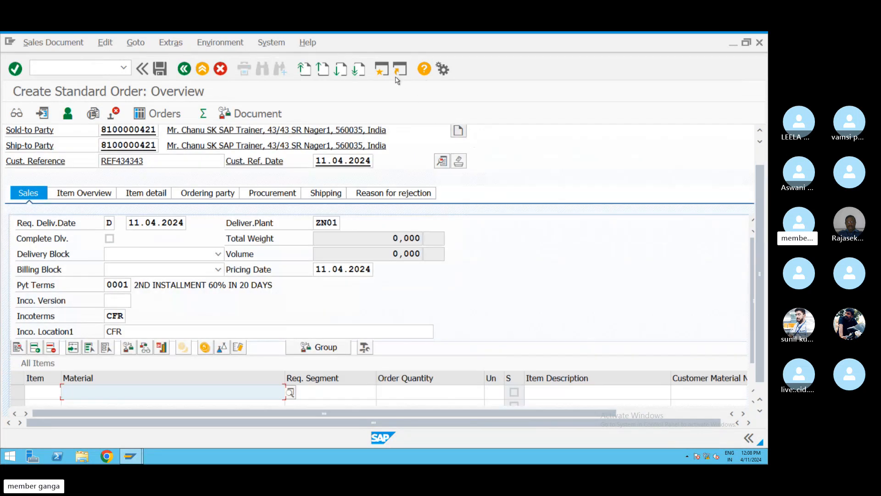
# Step: Open a new session and list the valuated materials of plant ZN01 with transaction MM60
pyautogui.click(380, 70)
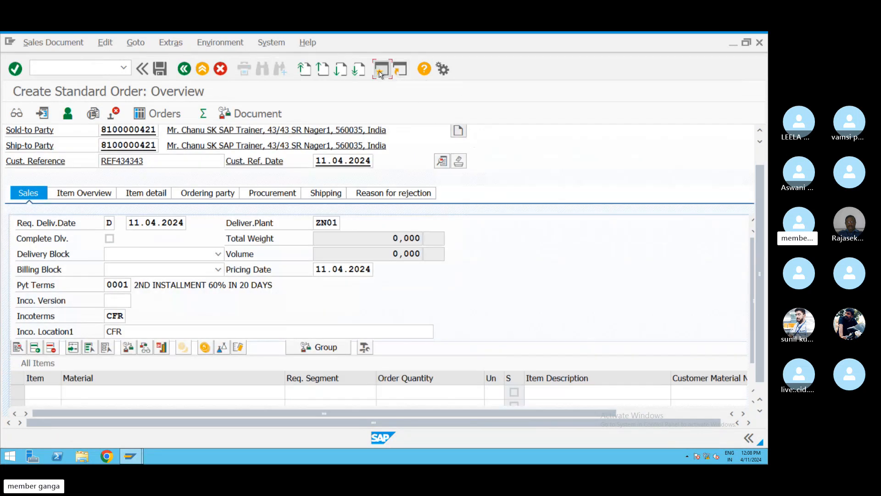
pyautogui.write('MM60')
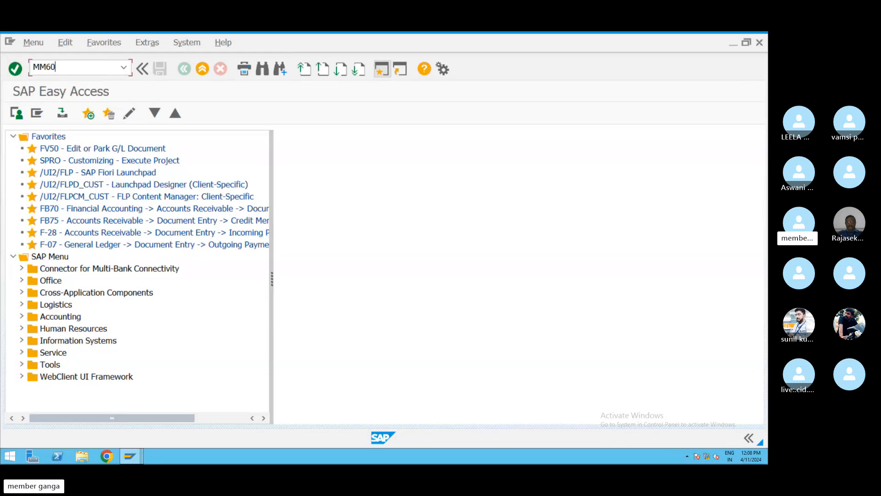
pyautogui.press('Return')
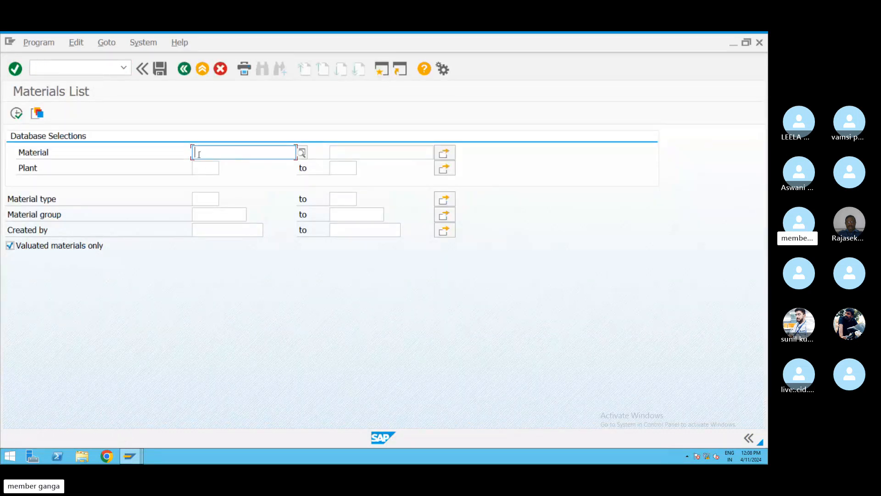
pyautogui.click(206, 169)
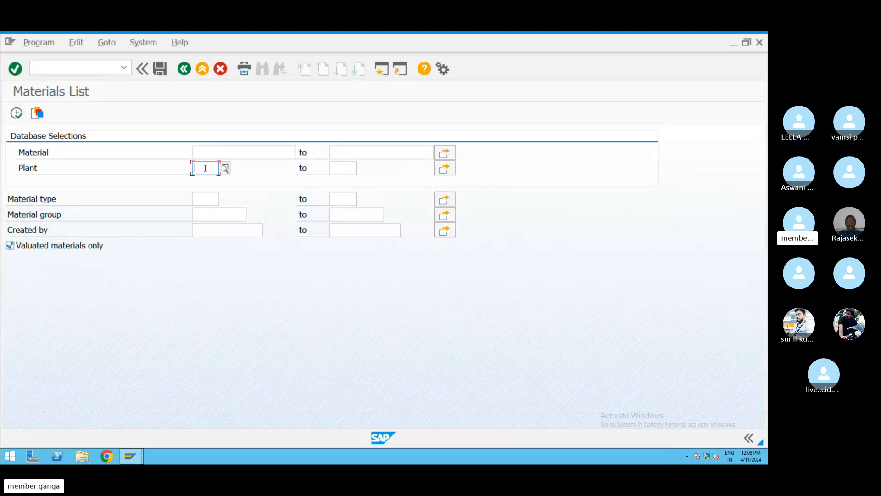
pyautogui.write('zn01')
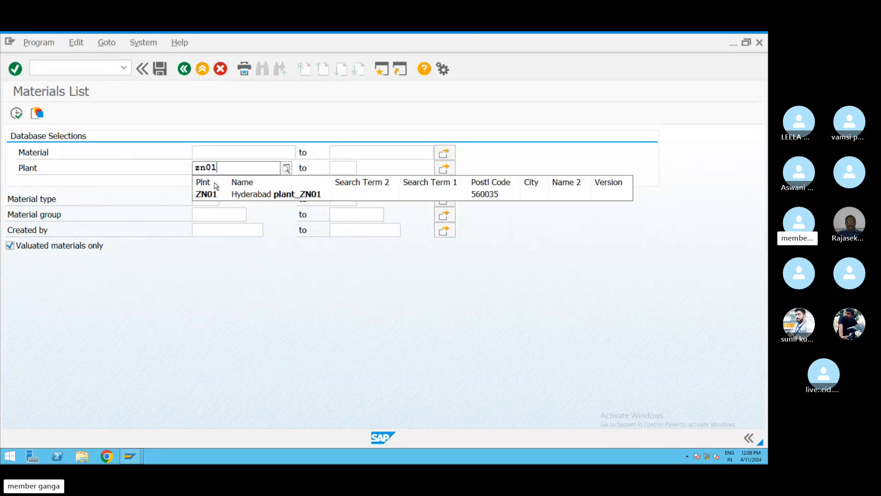
pyautogui.click(218, 192)
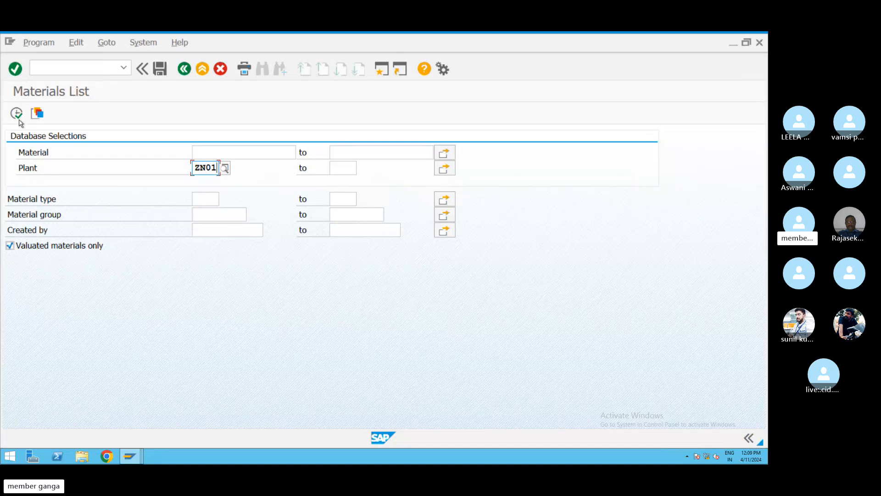
pyautogui.click(17, 113)
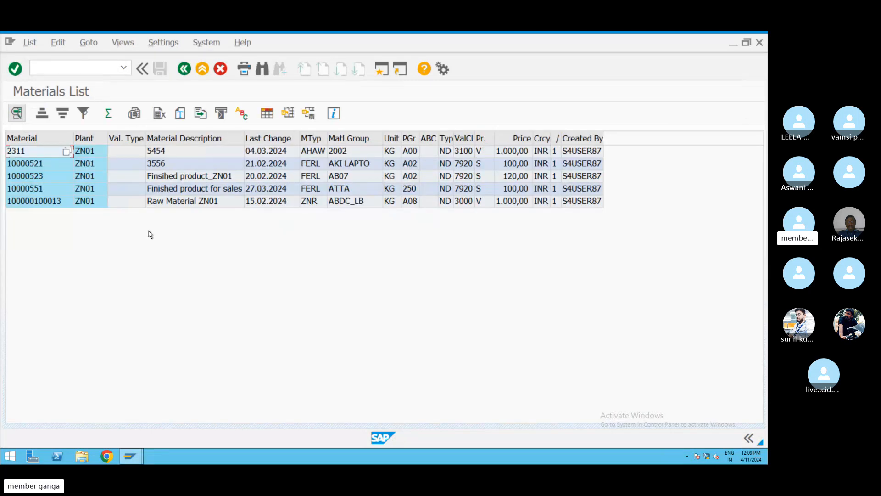
# Step: Pick out the finished product for sales in the materials list and enter material 10000551 as the standard order's first item
pyautogui.click(51, 190)
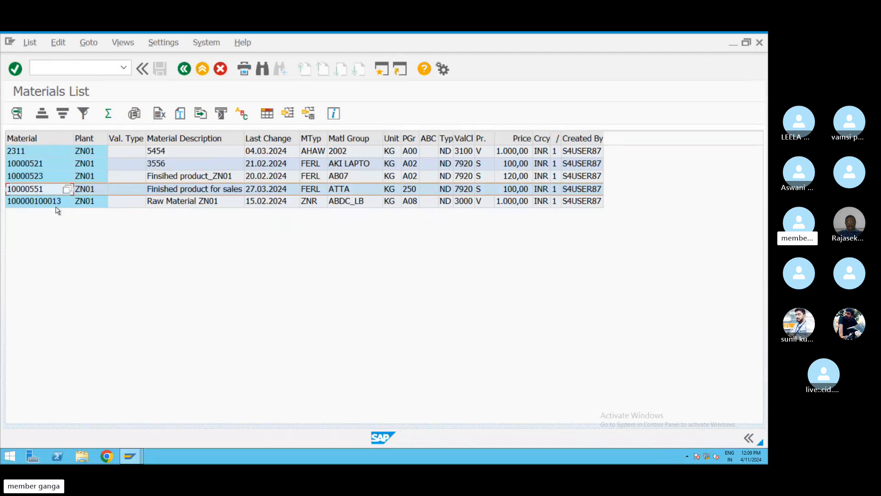
pyautogui.doubleClick(48, 188)
pyautogui.moveTo(130, 456)
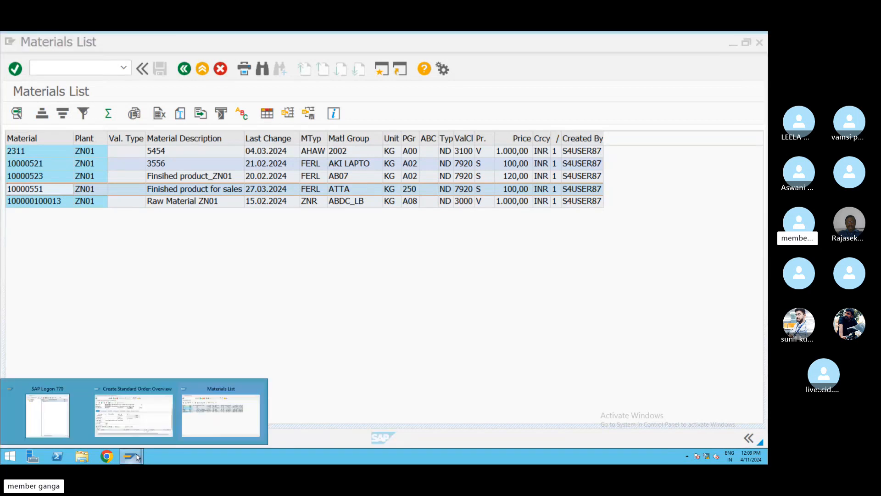
pyautogui.click(138, 424)
pyautogui.write('100')
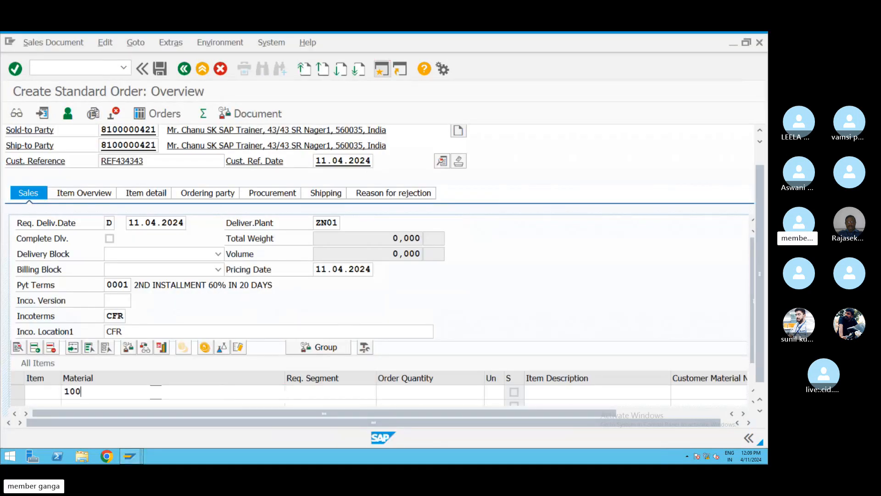
pyautogui.write('00551')
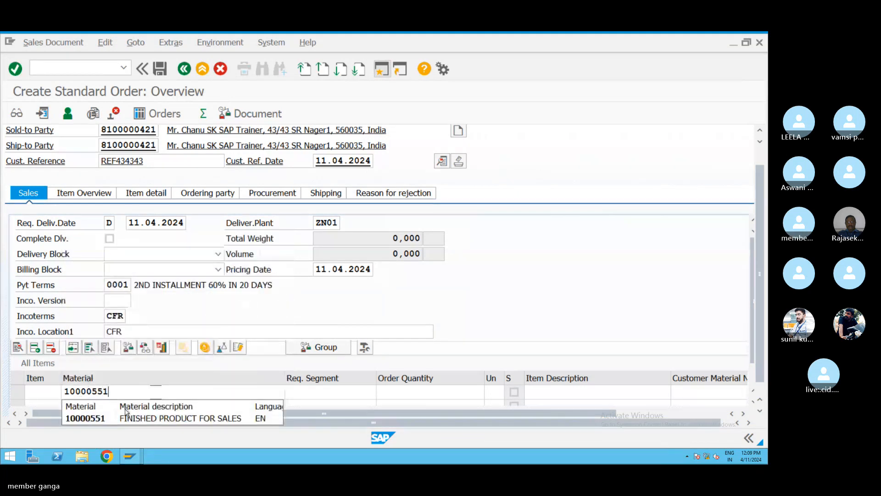
pyautogui.click(131, 419)
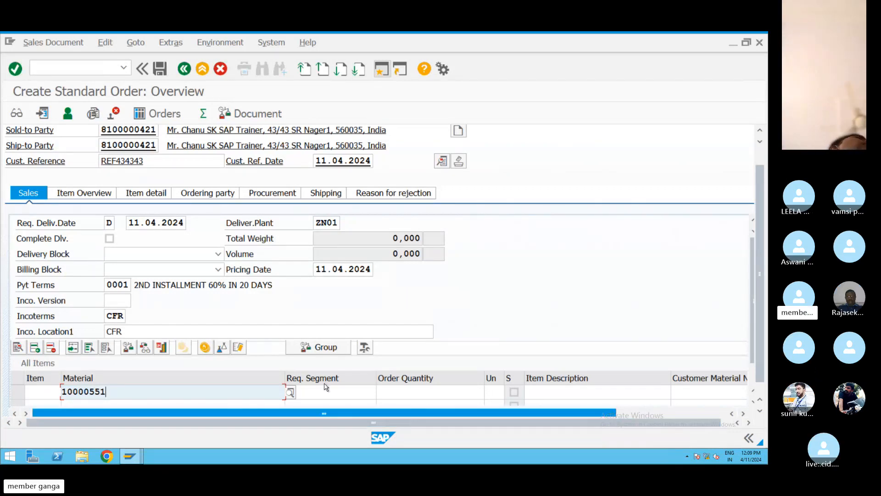
# Step: Set the order quantity of material 10000551 to 100 with unit EA
pyautogui.click(395, 397)
pyautogui.write('100')
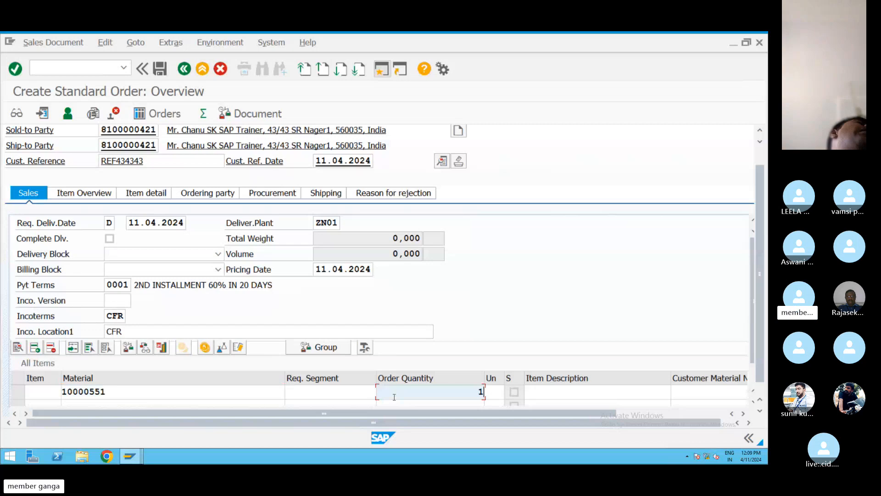
pyautogui.click(500, 392)
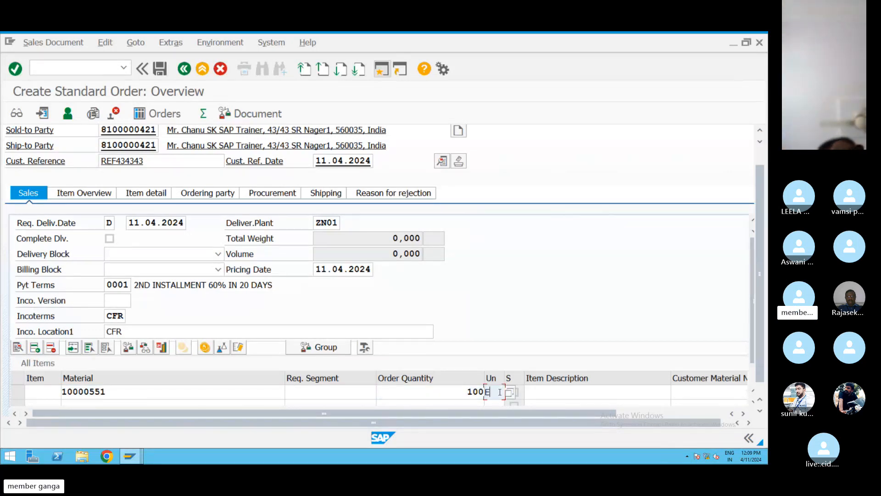
pyautogui.write('EA')
pyautogui.press('Tab')
pyautogui.press('Tab')
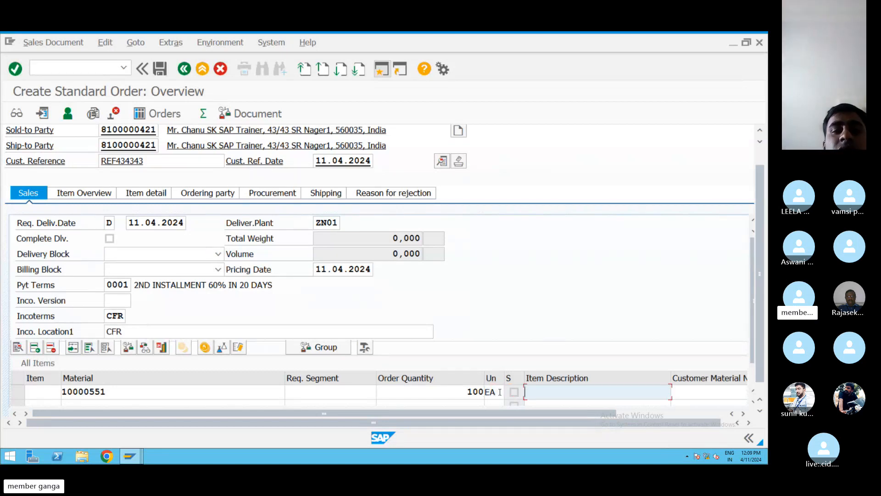
# Step: Set the plant of the first order item to ZN01
pyautogui.press('Tab')
pyautogui.press('Tab')
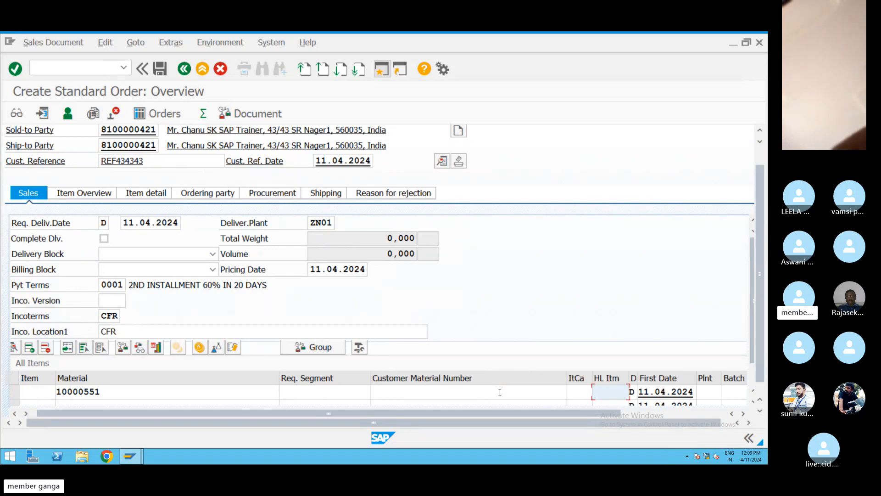
pyautogui.press('Tab')
pyautogui.press('Tab')
pyautogui.press('Tab')
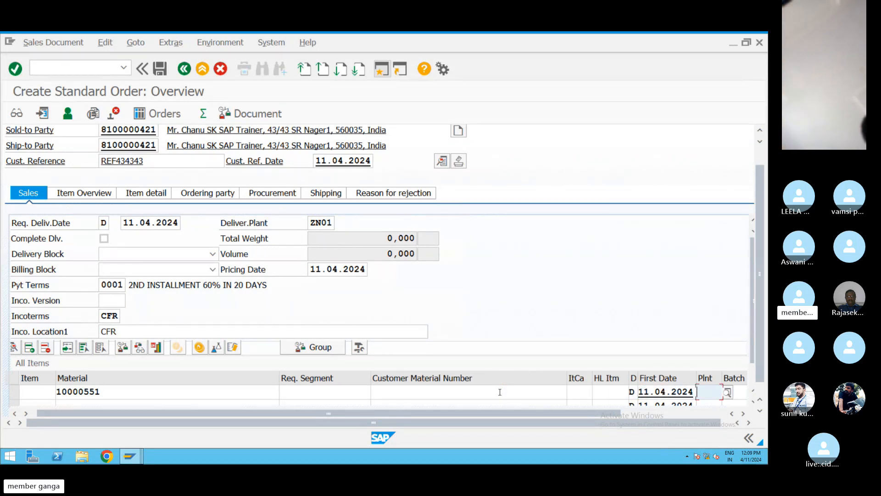
pyautogui.write('ZN0')
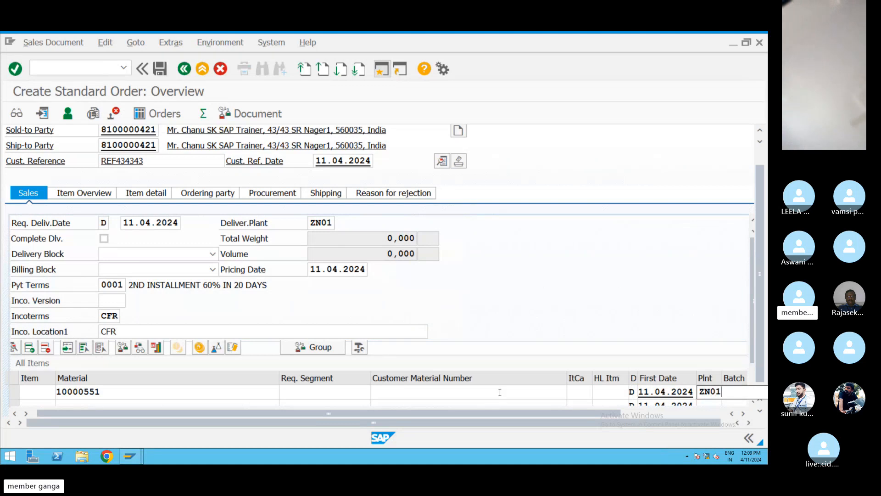
pyautogui.write('1')
# Step: Set the item's condition amount to 100 with currency INR
pyautogui.press('Tab')
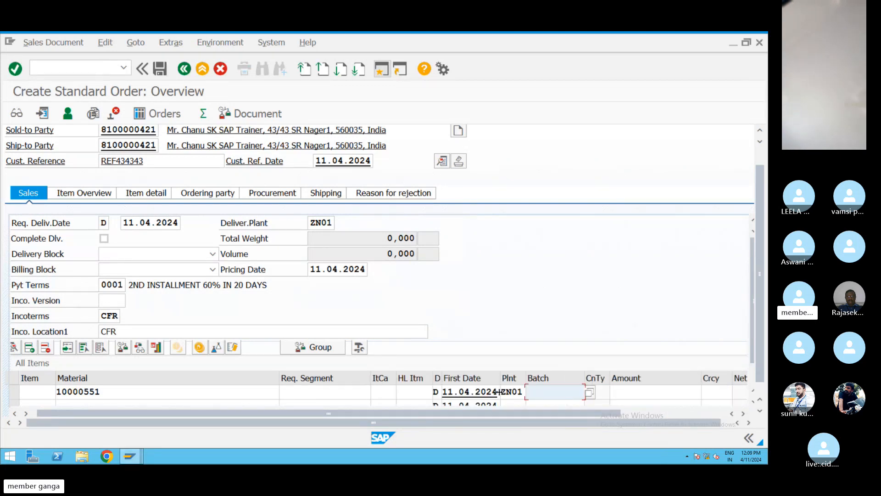
pyautogui.press('Tab')
pyautogui.write('1')
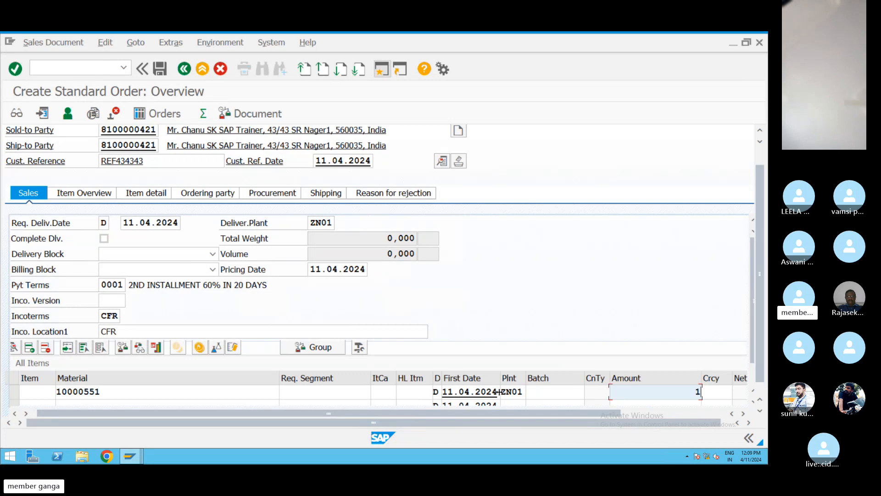
pyautogui.write('00')
pyautogui.press('Tab')
pyautogui.write('I')
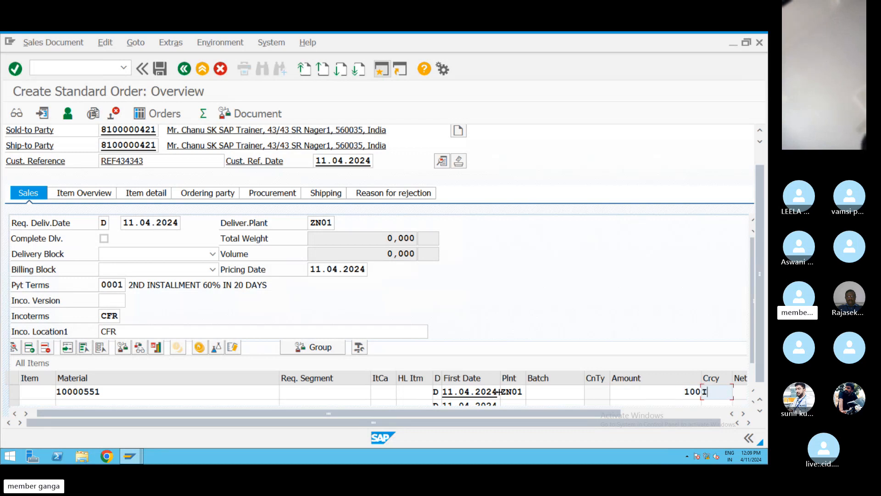
pyautogui.write('NR')
pyautogui.press('Tab')
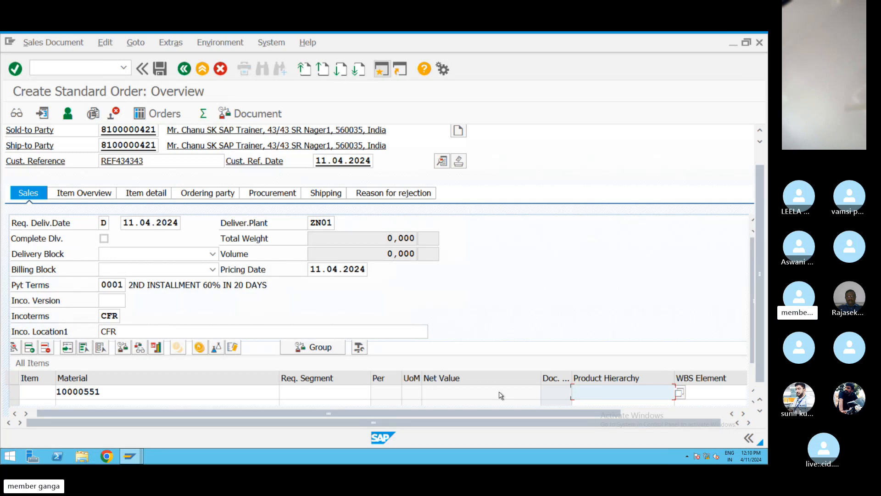
# Step: Go through the item's remaining columns up to the overall status and run the incompletion log for the order
pyautogui.press('Tab')
pyautogui.press('Tab')
pyautogui.press('Tab')
pyautogui.press('Tab')
pyautogui.press('Tab')
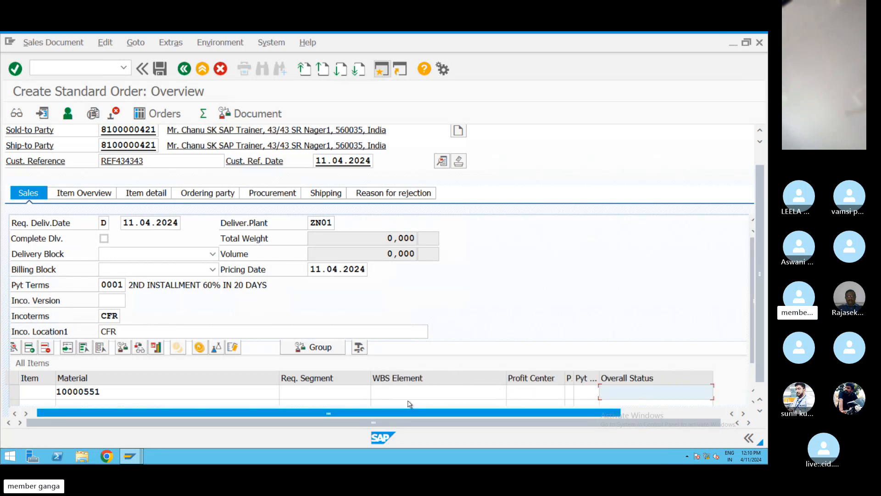
pyautogui.click(105, 42)
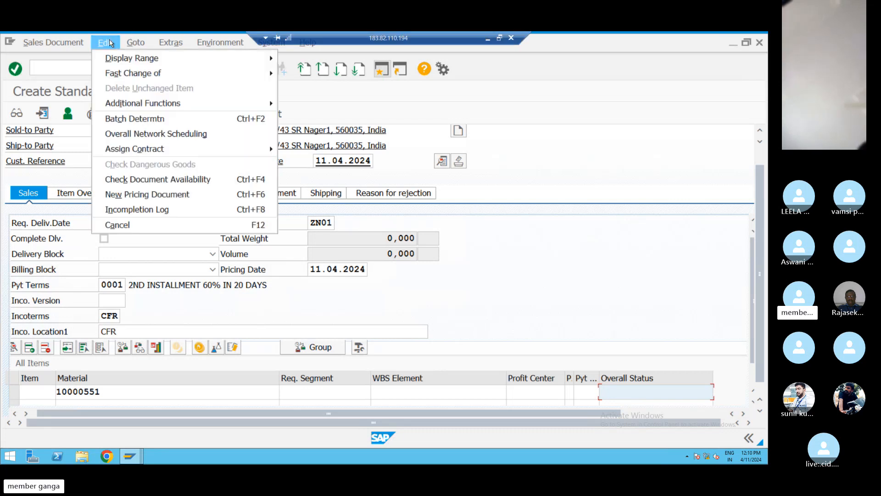
pyautogui.click(156, 210)
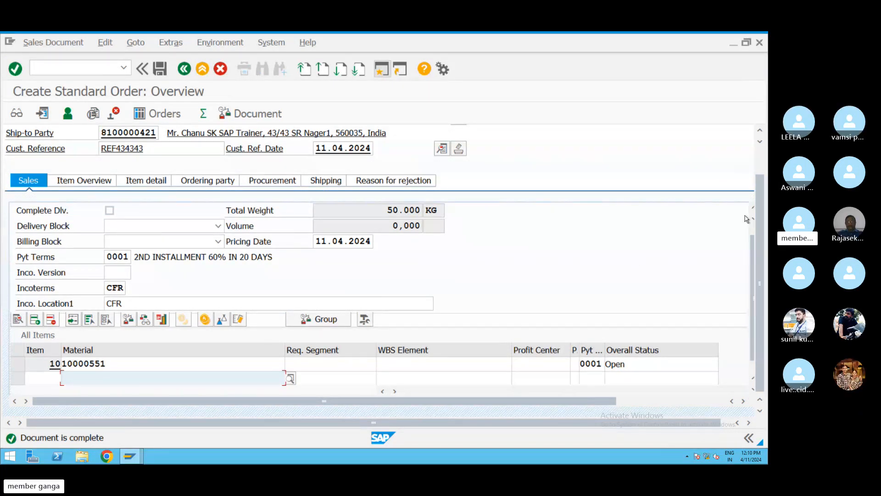
# Step: Save the completed standard order
pyautogui.click(760, 150)
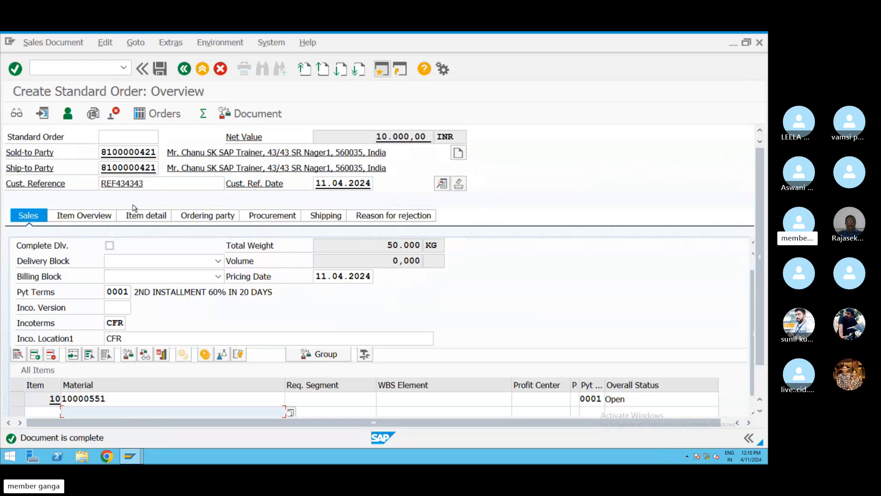
pyautogui.click(161, 70)
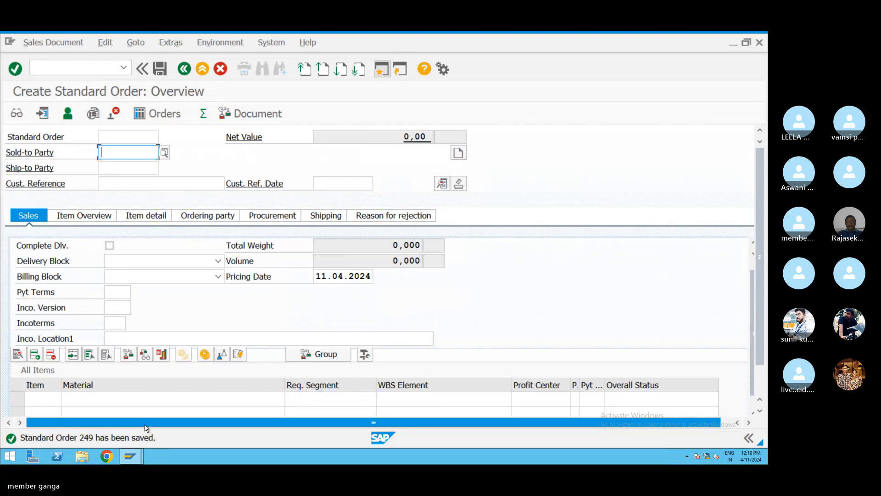
pyautogui.hotkey('alt', 'Tab')
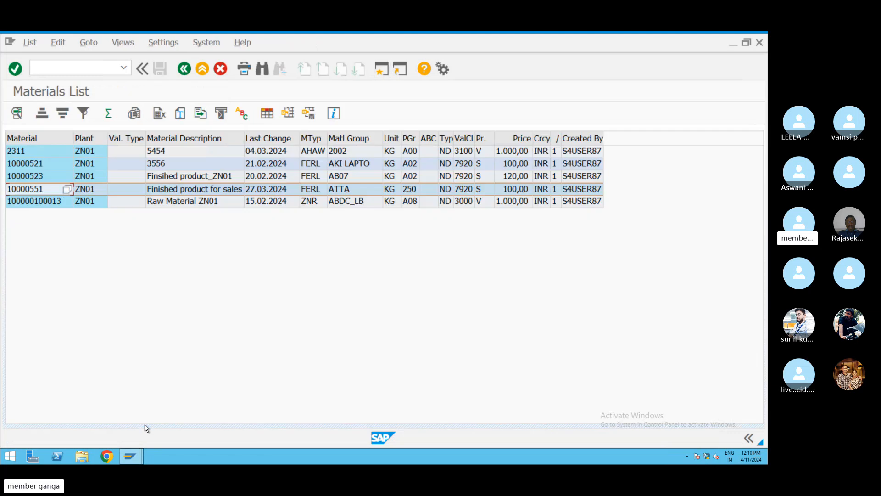
pyautogui.hotkey('alt', 'Tab')
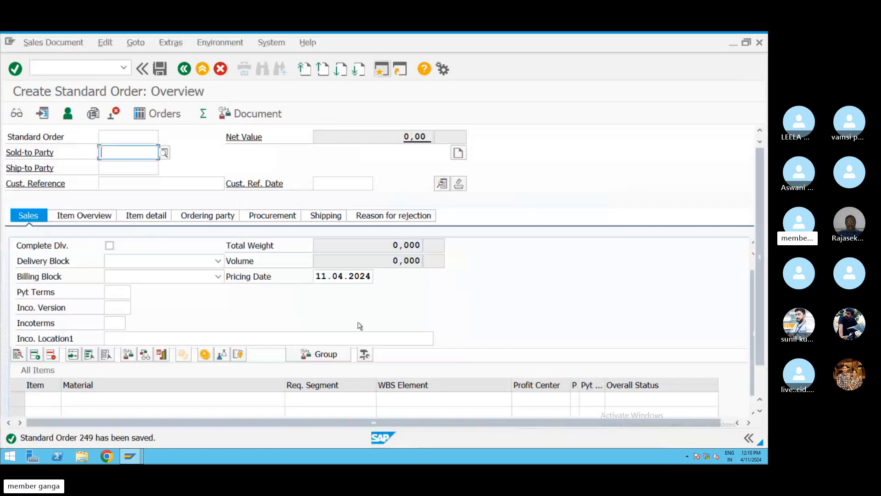
# Step: Switch to the Notepad notes and add ">> Sold to party" and ">> Ship to party" below Sales office in the sales order creation inputs
pyautogui.press('F10')
pyautogui.moveTo(380, 31)
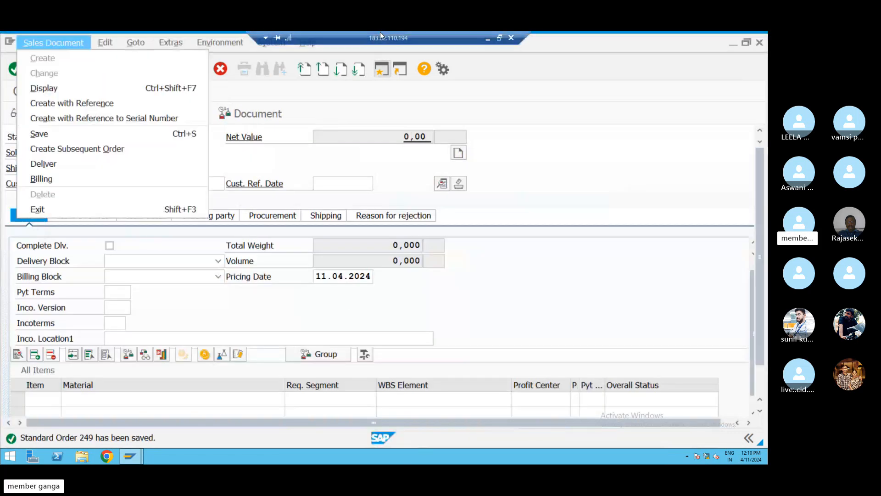
pyautogui.click(487, 40)
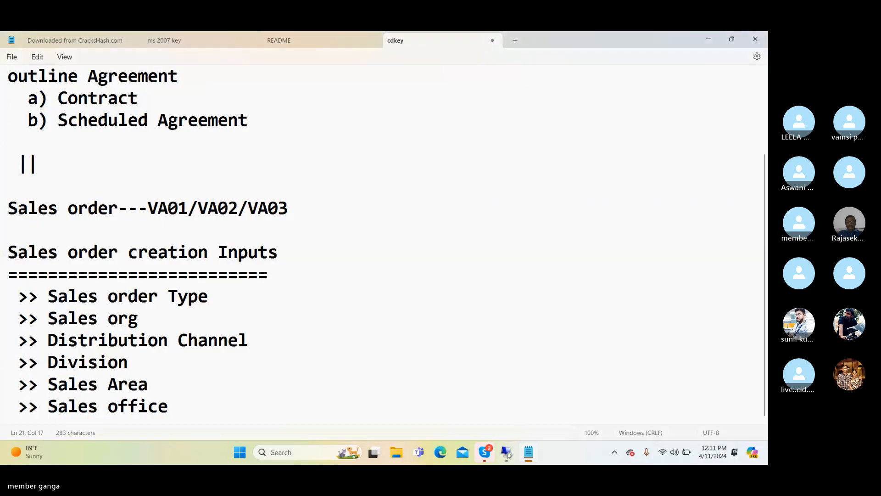
pyautogui.press('Return')
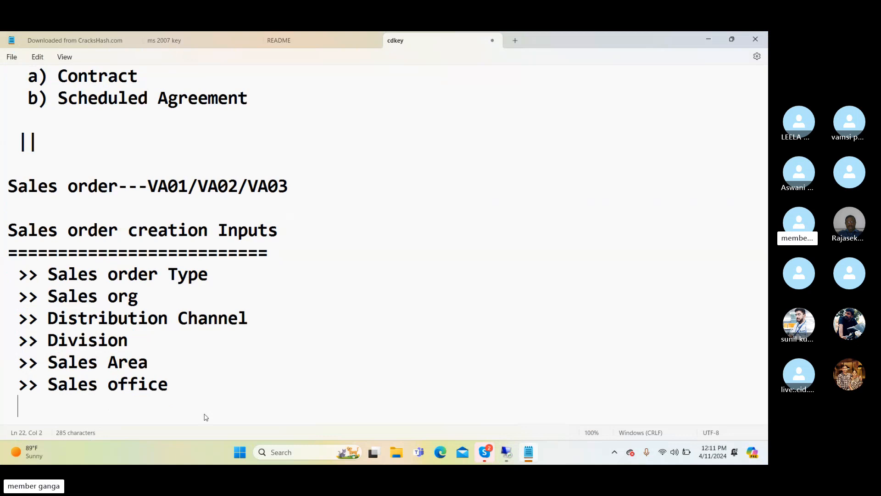
pyautogui.write('>> Sold ')
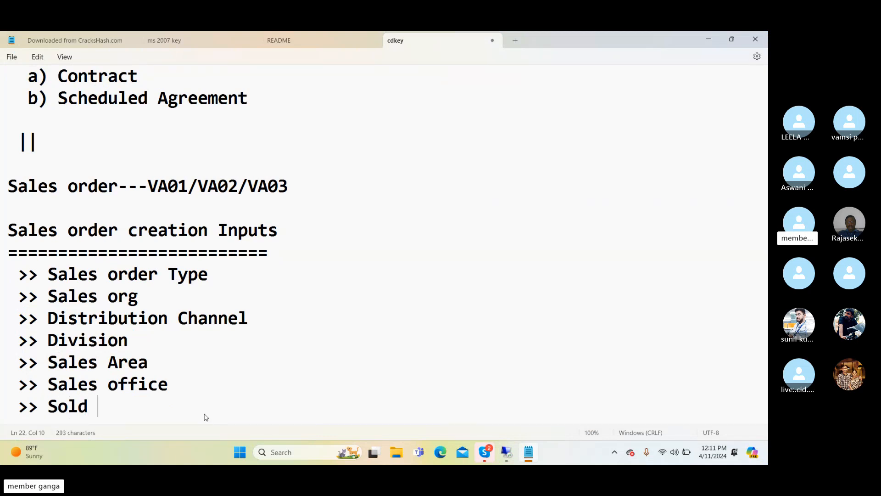
pyautogui.write('to party')
pyautogui.press('Return')
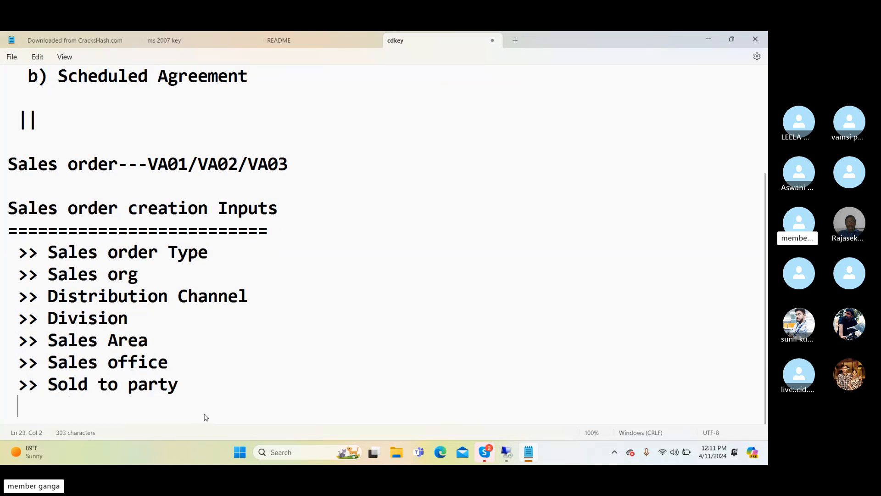
pyautogui.write('>> Sh8')
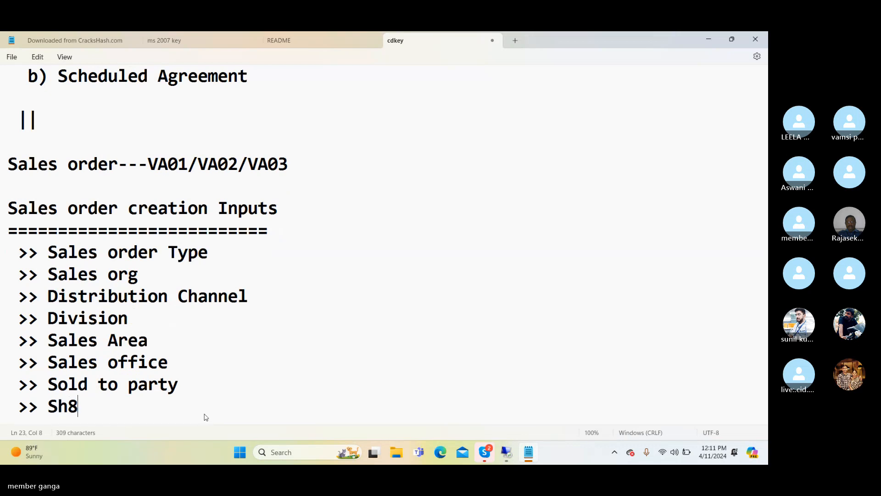
pyautogui.press('BackSpace')
pyautogui.write('ip to')
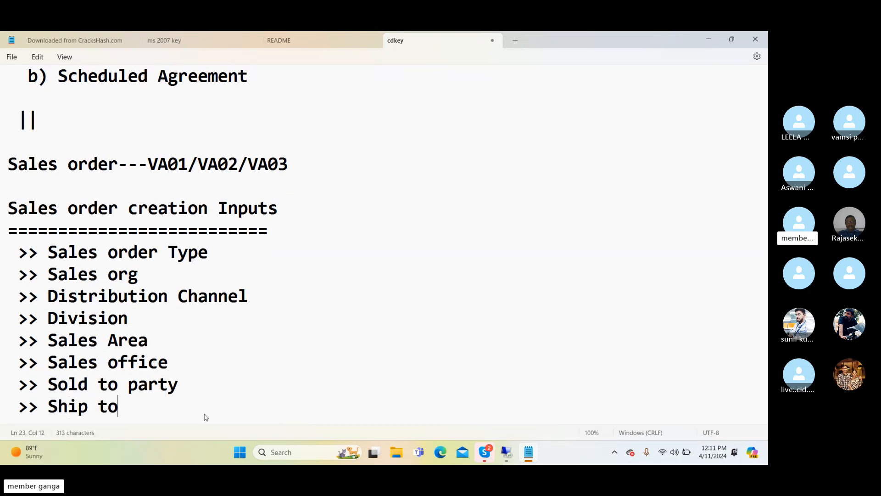
pyautogui.write(' party')
pyautogui.press('Return')
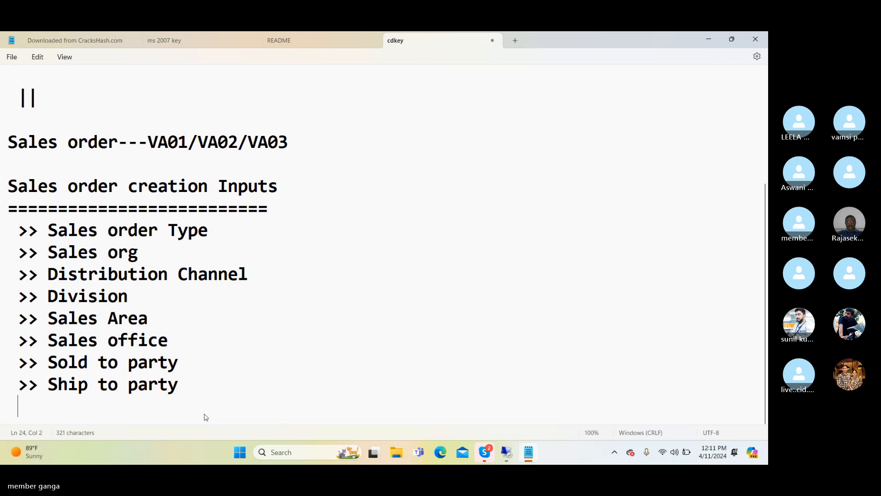
# Step: Add ">> Payment Terms" and ">> Inco Terms" below Ship to party in the inputs list
pyautogui.write('>> a')
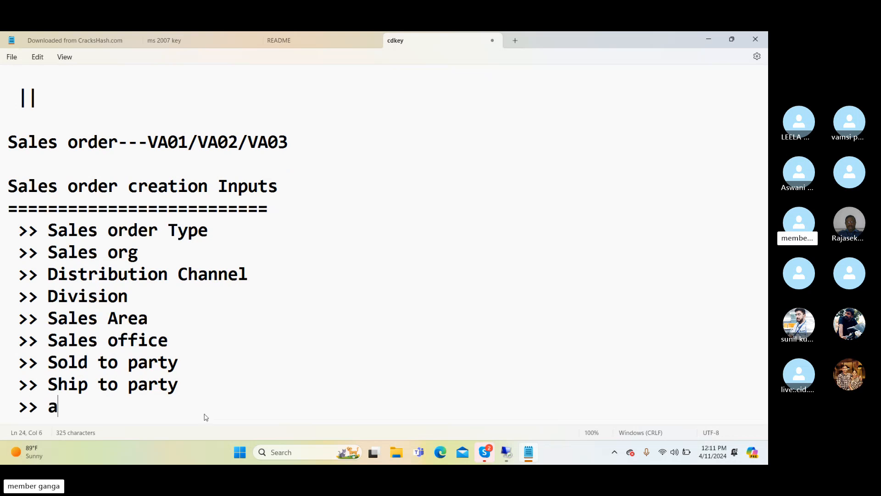
pyautogui.press('BackSpace')
pyautogui.write('Payment Ter')
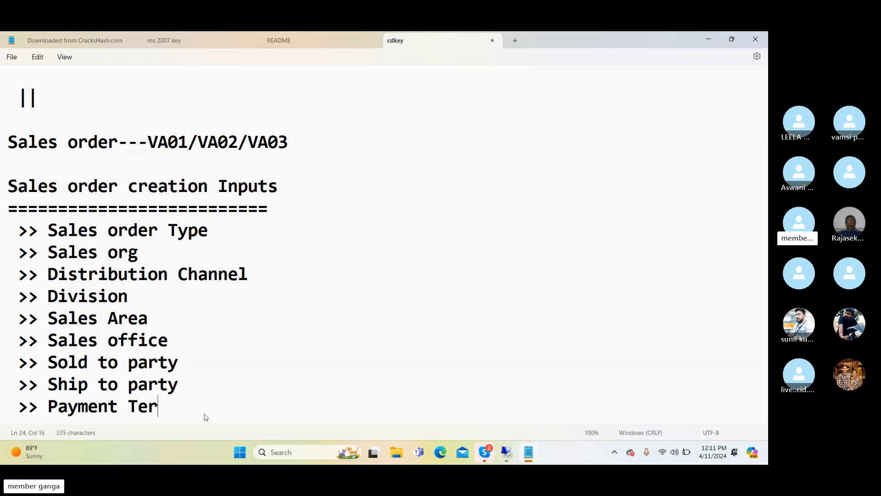
pyautogui.write('ms')
pyautogui.press('Return')
pyautogui.write('>')
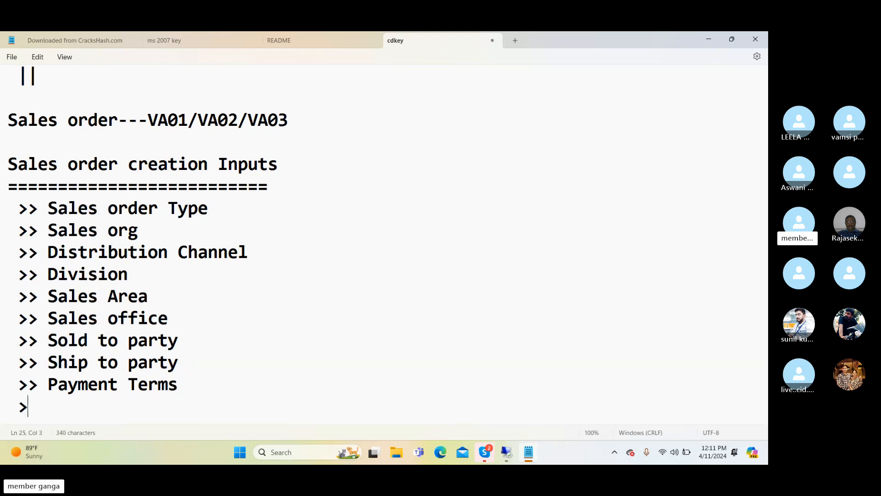
pyautogui.write('> Inco Ter,s')
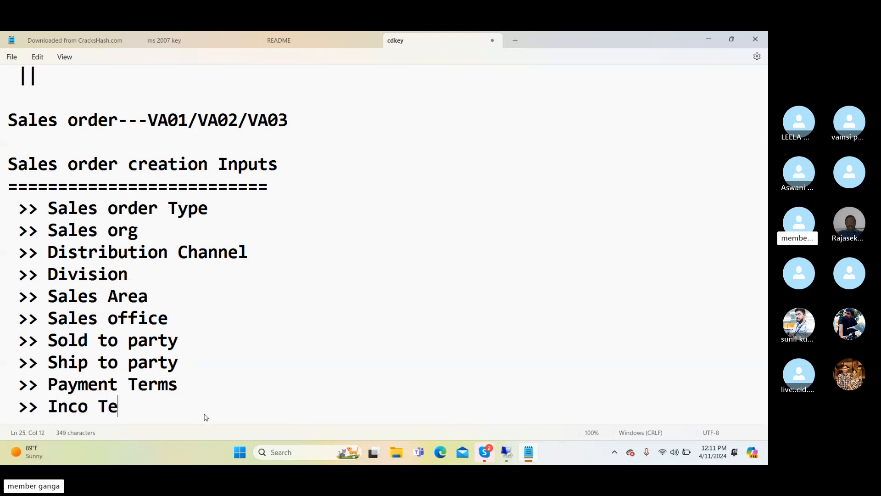
pyautogui.press('BackSpace')
pyautogui.press('BackSpace')
pyautogui.write('ms')
pyautogui.press('Return')
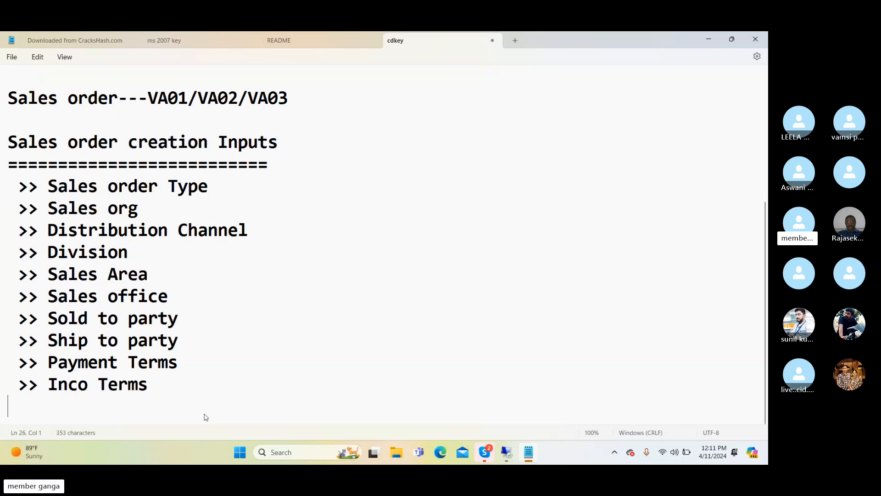
# Step: Add ">> Delivery Plant details" as the next entry of the sales order creation inputs
pyautogui.write('>> De')
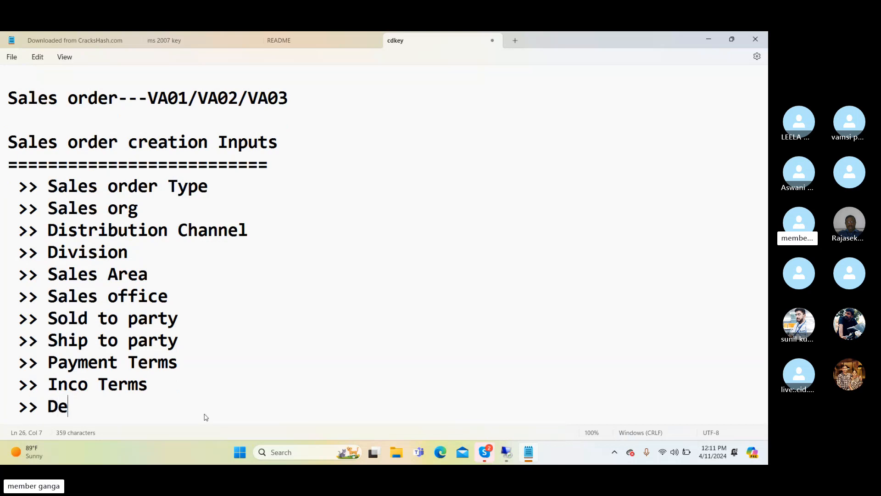
pyautogui.write('livery Plant')
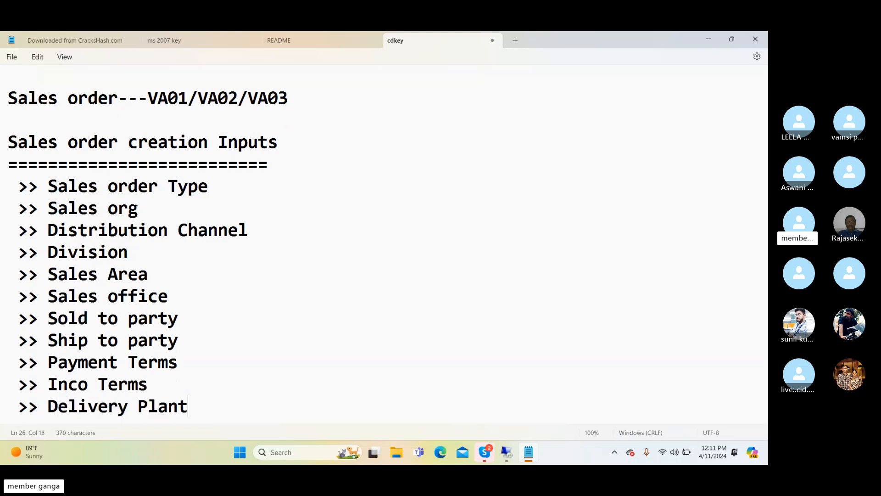
pyautogui.write(' details')
pyautogui.press('Return')
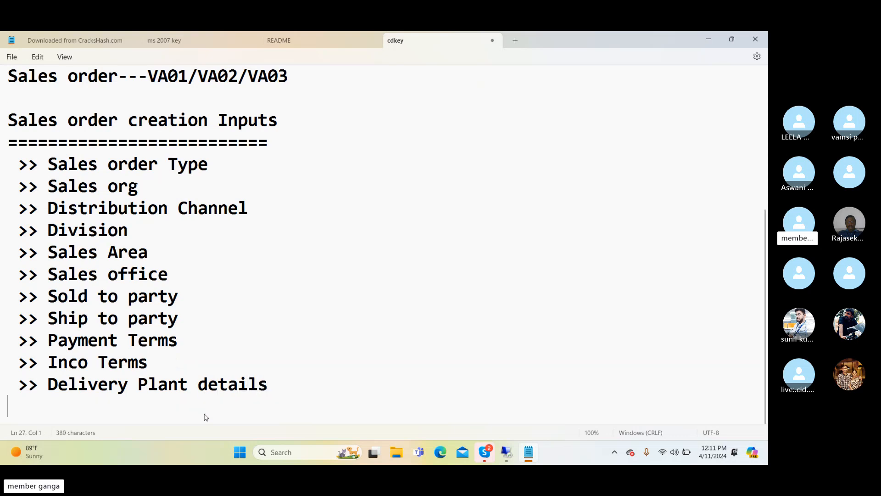
# Step: Add ">> Customer ref no" and ">> Customer ref date" below Delivery Plant details
pyautogui.write('>> ')
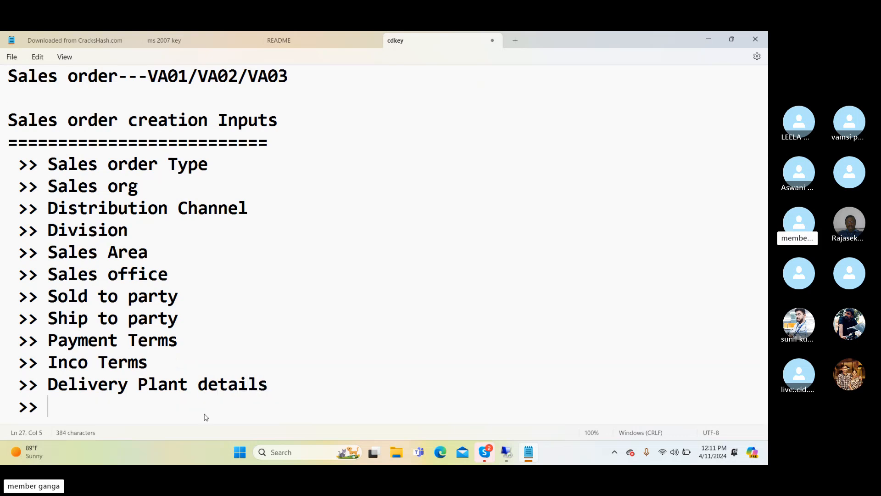
pyautogui.write('Customer f')
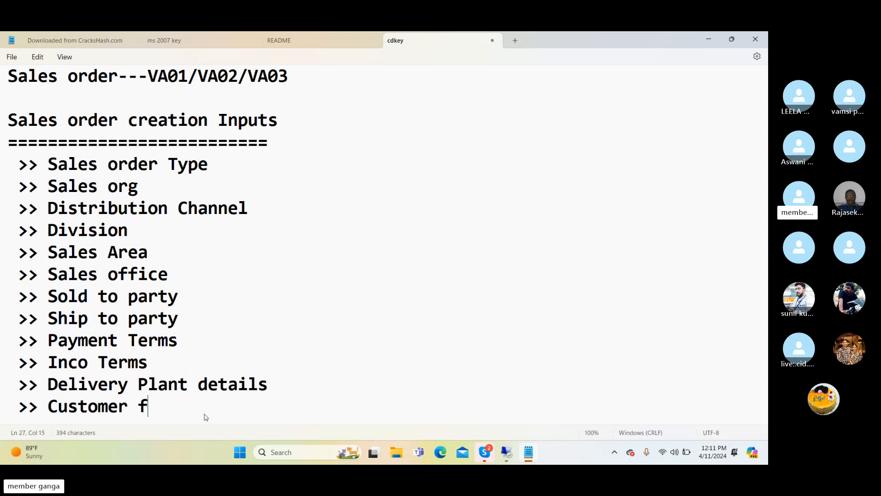
pyautogui.press('BackSpace')
pyautogui.write('ref no')
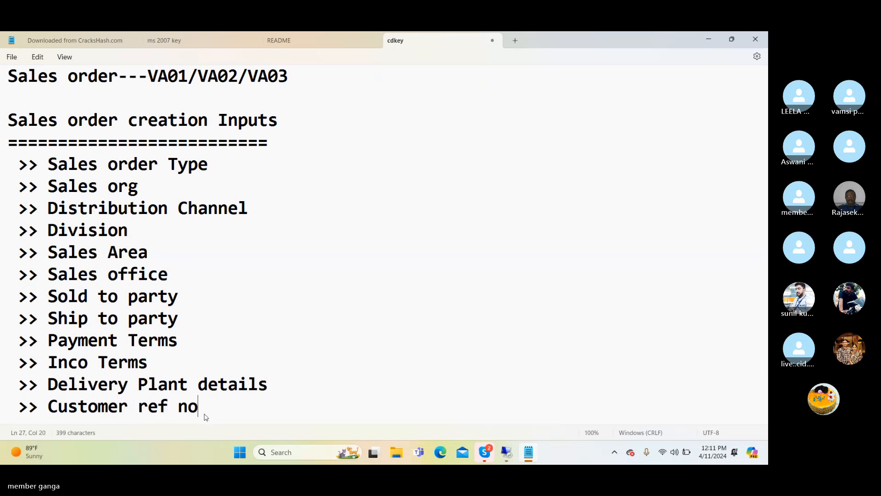
pyautogui.press('Return')
pyautogui.write('>> C')
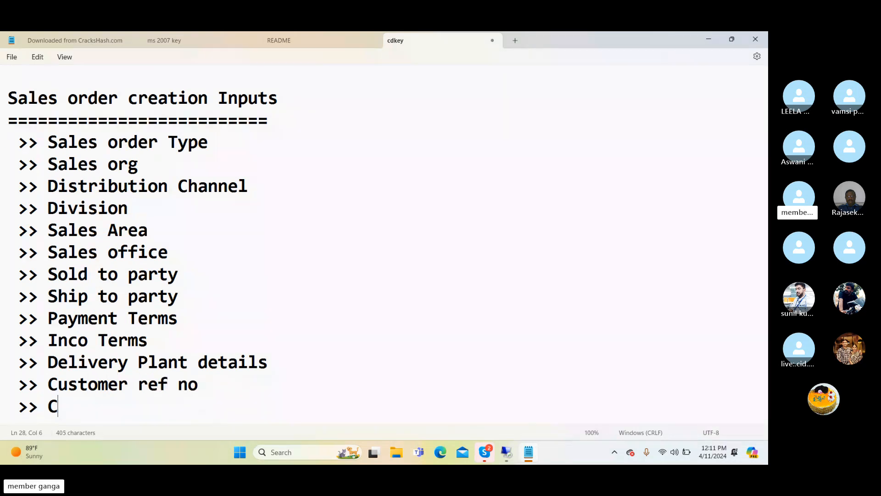
pyautogui.write('ustomer ref date')
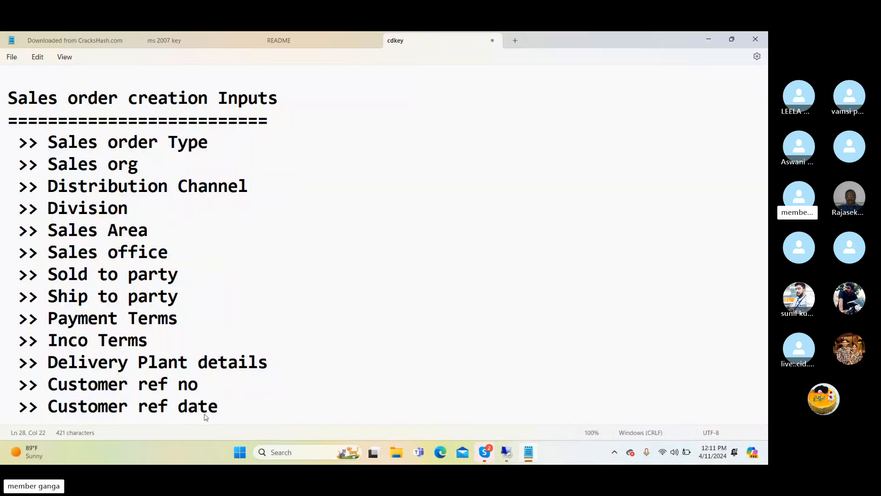
pyautogui.press('Return')
# Step: Add ">> Material No" and ">> Material Disctipion" below the customer reference entries
pyautogui.write('>>')
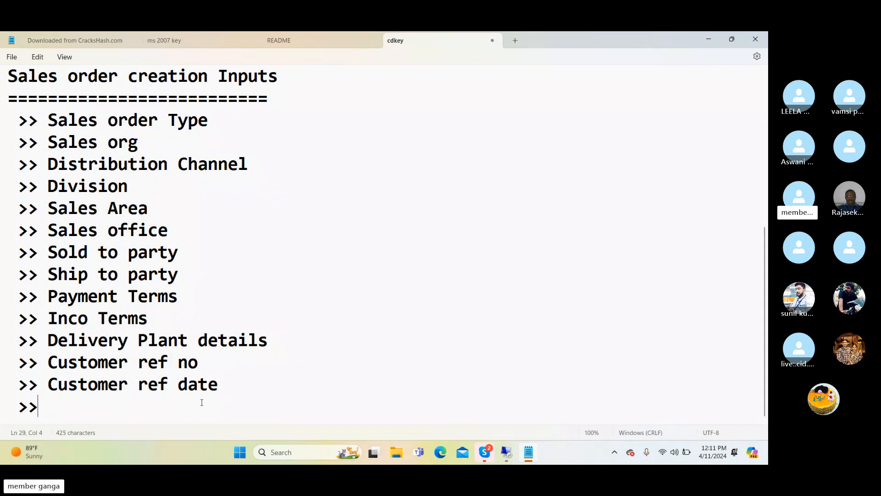
pyautogui.write(' Material')
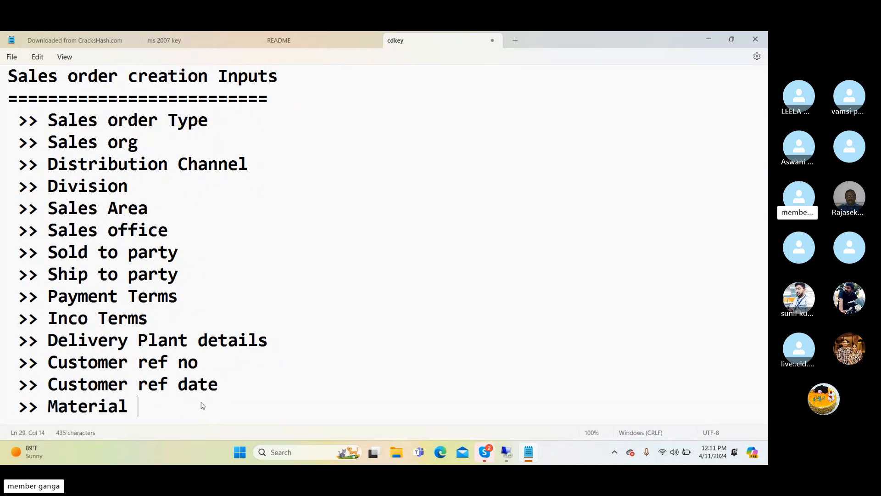
pyautogui.press('Return')
pyautogui.write('>> ')
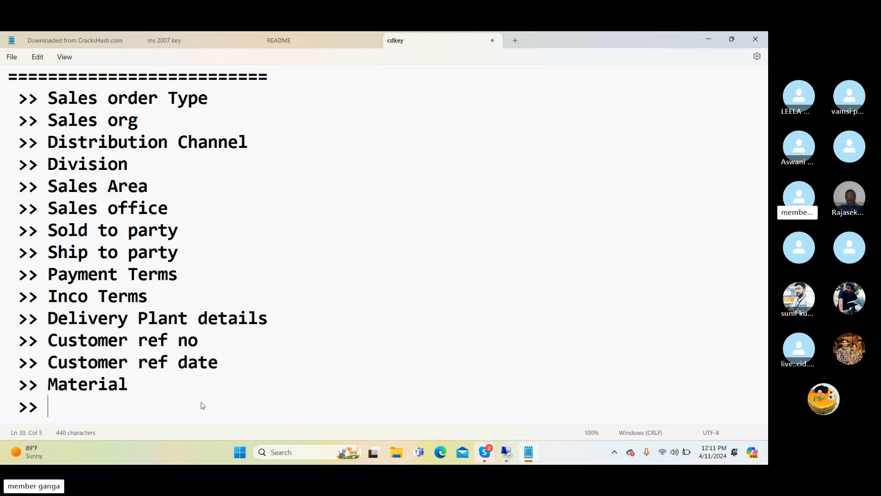
pyautogui.write('Mater')
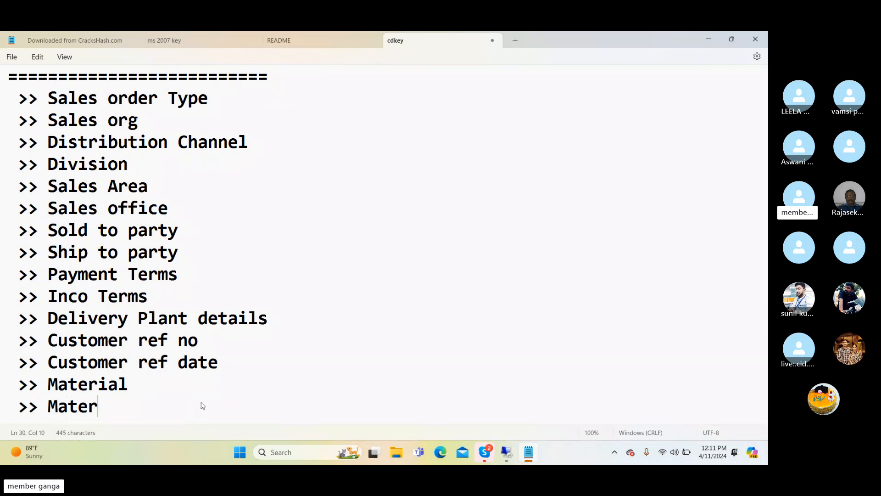
pyautogui.click(154, 384)
pyautogui.write('No')
pyautogui.click(125, 410)
pyautogui.write('ial ')
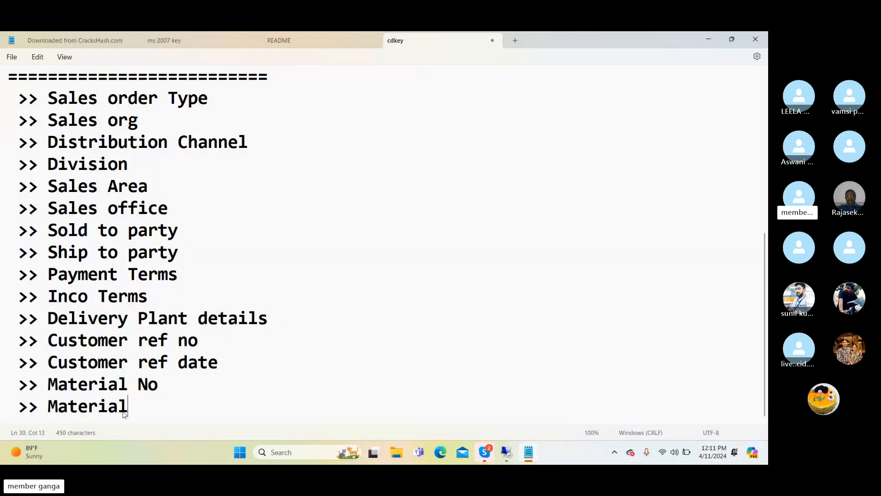
pyautogui.write('Disctipion')
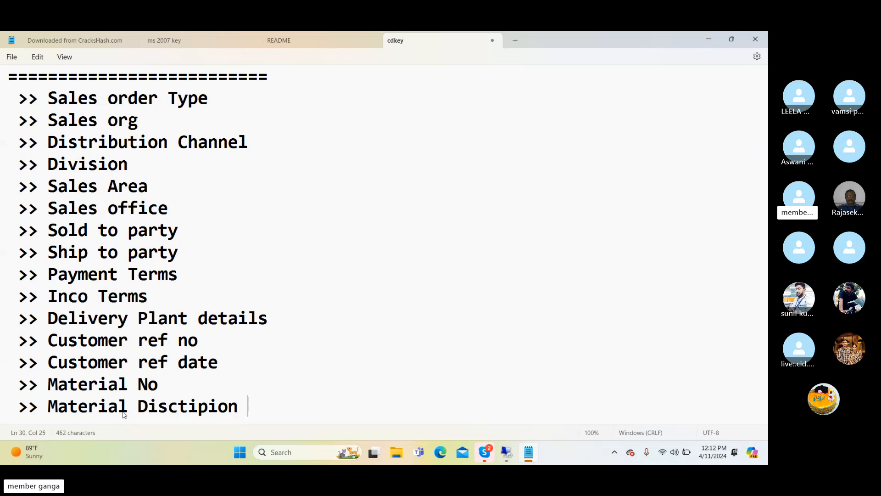
pyautogui.press('Return')
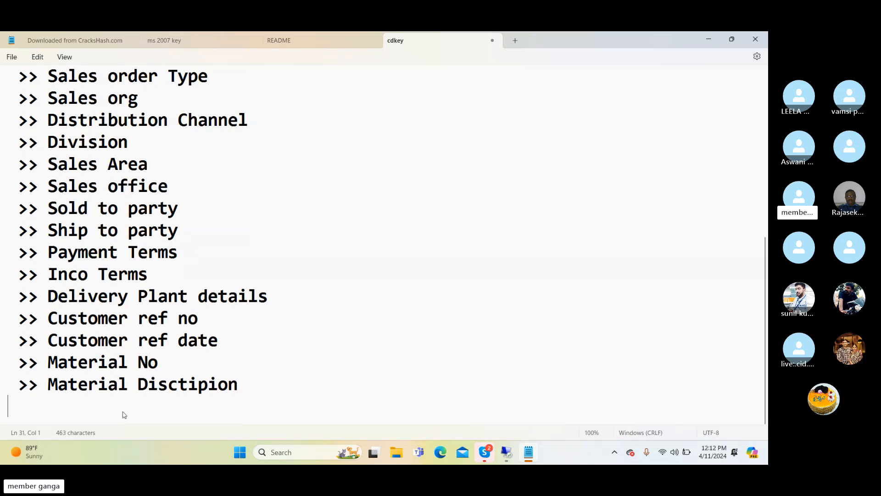
# Step: Add ">> Qty" and ">> Price per unit" below the material entries in the inputs list
pyautogui.write('>>')
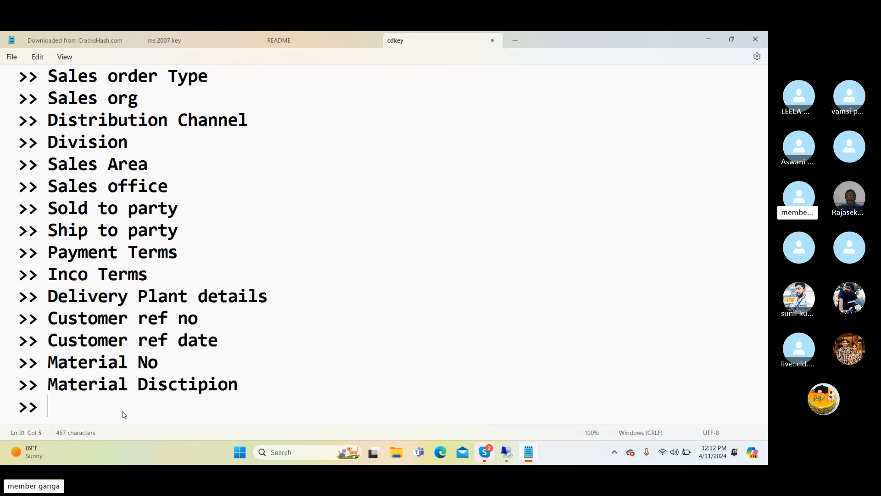
pyautogui.write(' Qu')
pyautogui.press('BackSpace')
pyautogui.write('u')
pyautogui.press('BackSpace')
pyautogui.write('ty')
pyautogui.press('Return')
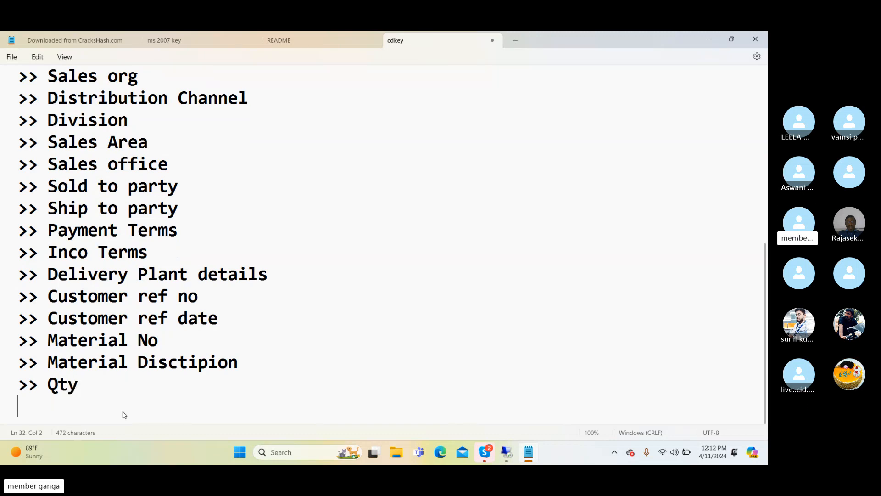
pyautogui.write('>> Pric')
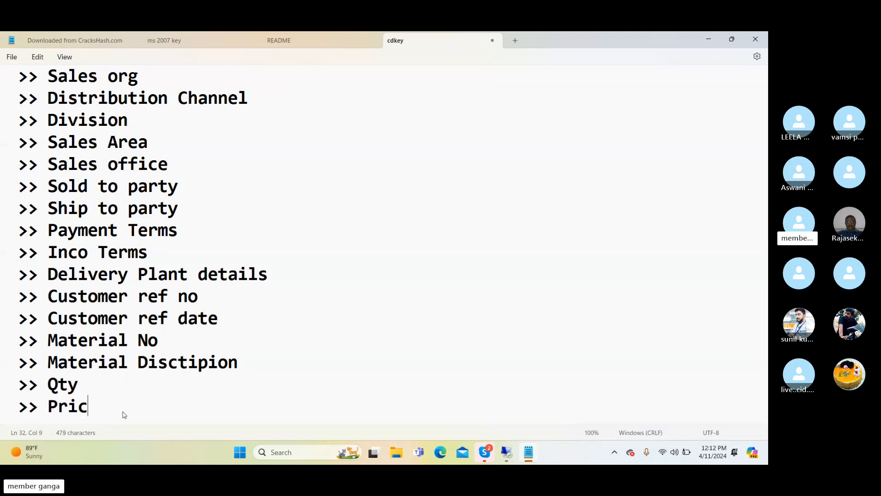
pyautogui.write('e per unit')
pyautogui.press('Return')
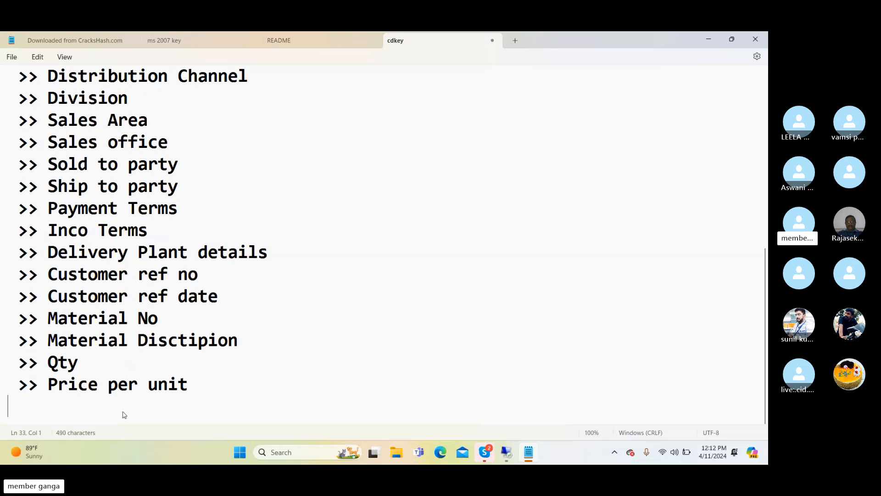
# Step: Add ">> Profit center" and ">> WBS" as the next entries of the sales order creation inputs
pyautogui.write('>>')
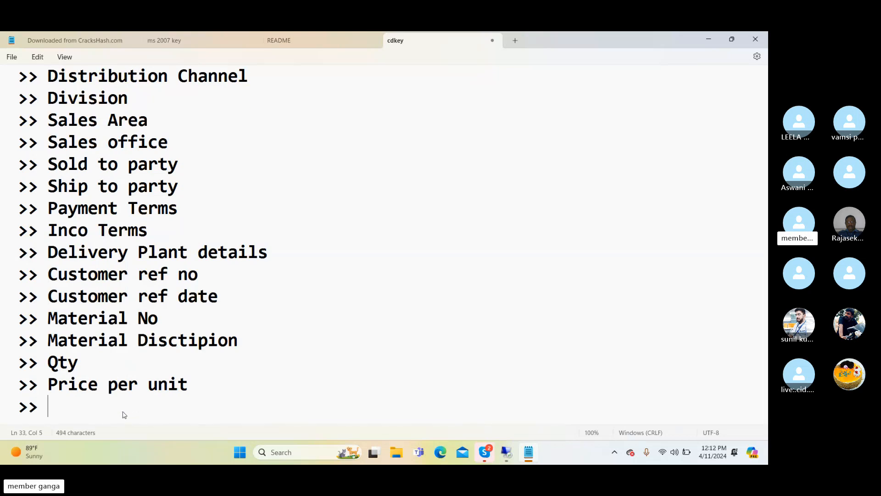
pyautogui.write(' C')
pyautogui.press('BackSpace')
pyautogui.write('Profi')
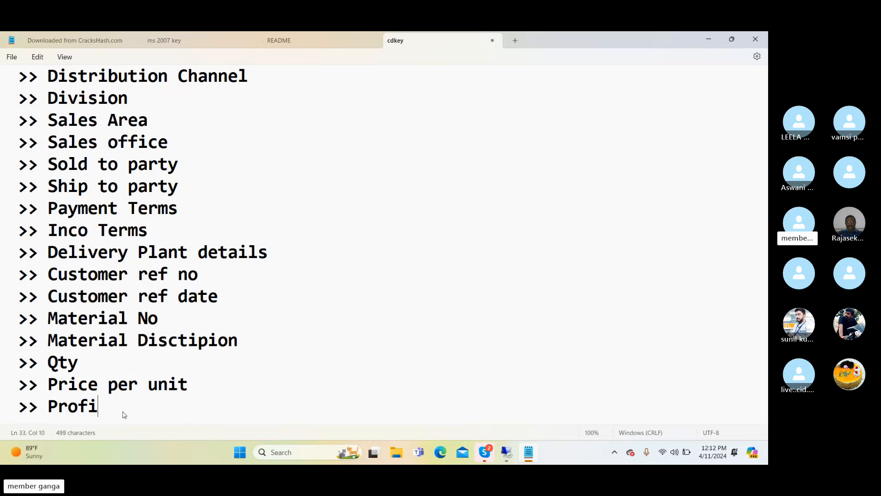
pyautogui.write('t center')
pyautogui.press('Return')
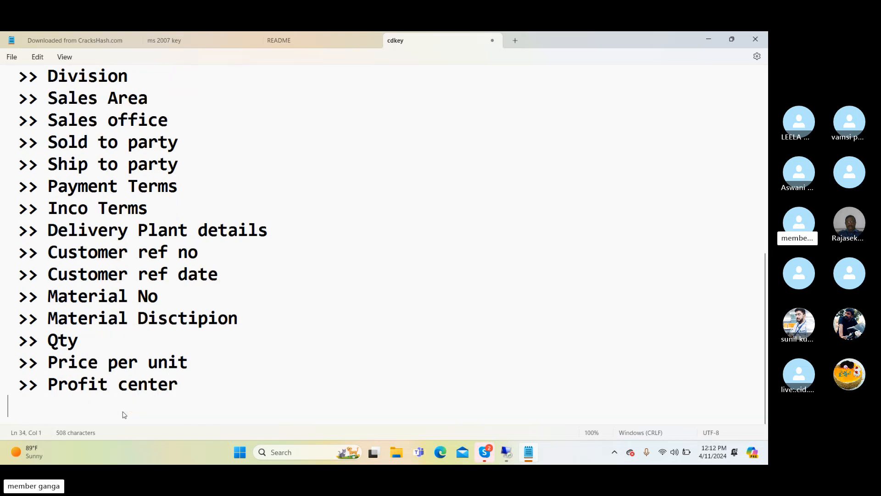
pyautogui.write('>> wB')
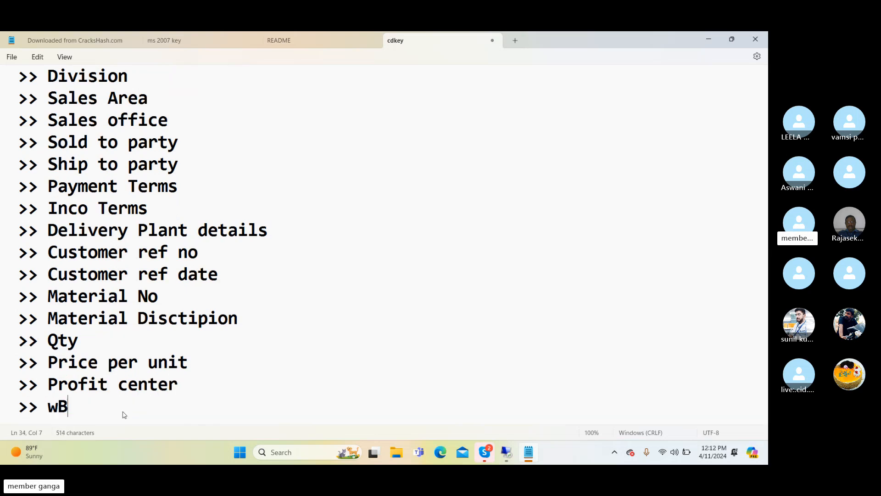
pyautogui.press('BackSpace')
pyautogui.press('BackSpace')
pyautogui.write('WB')
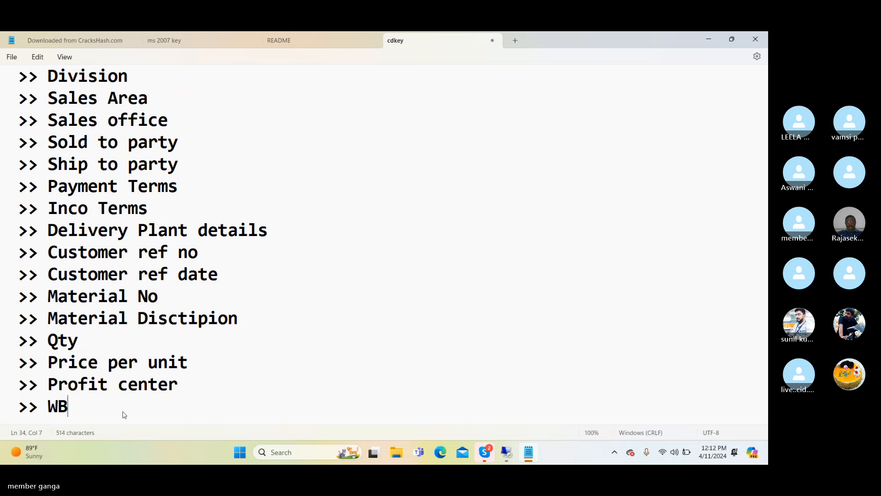
pyautogui.write('S')
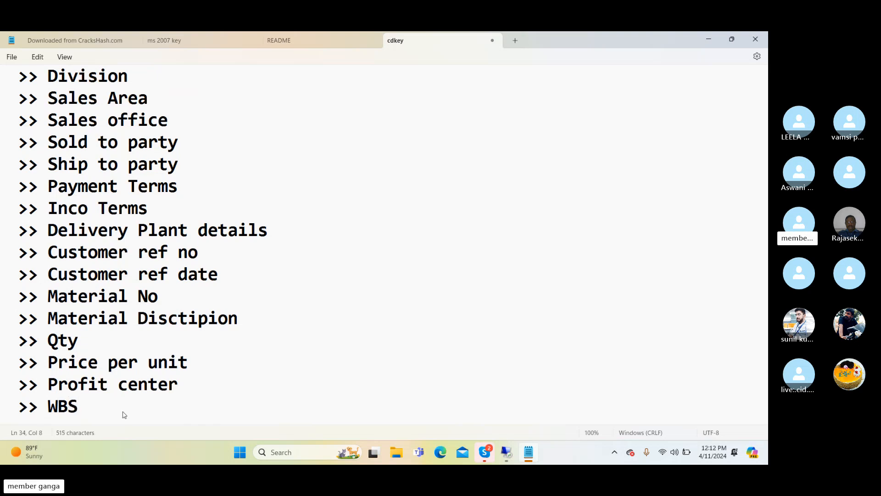
pyautogui.press('Return')
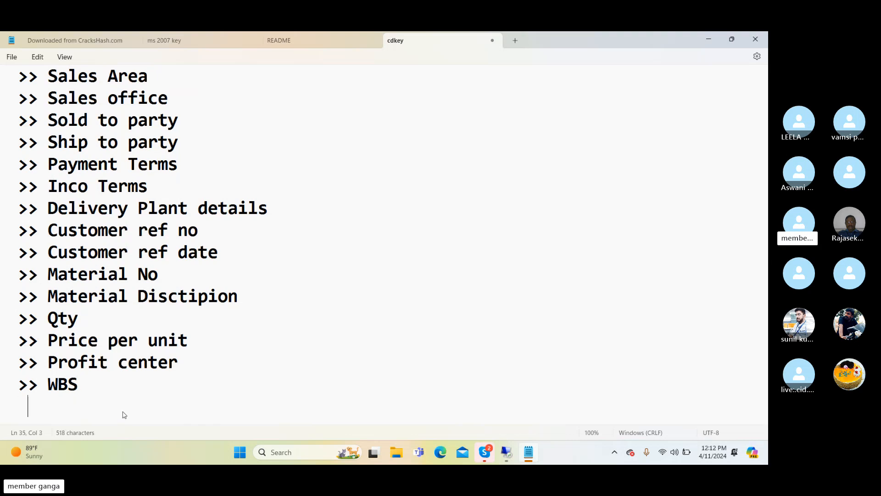
# Step: Add ">> Internal Order" below the WBS entry of the inputs list
pyautogui.press('BackSpace')
pyautogui.write('>> Inter')
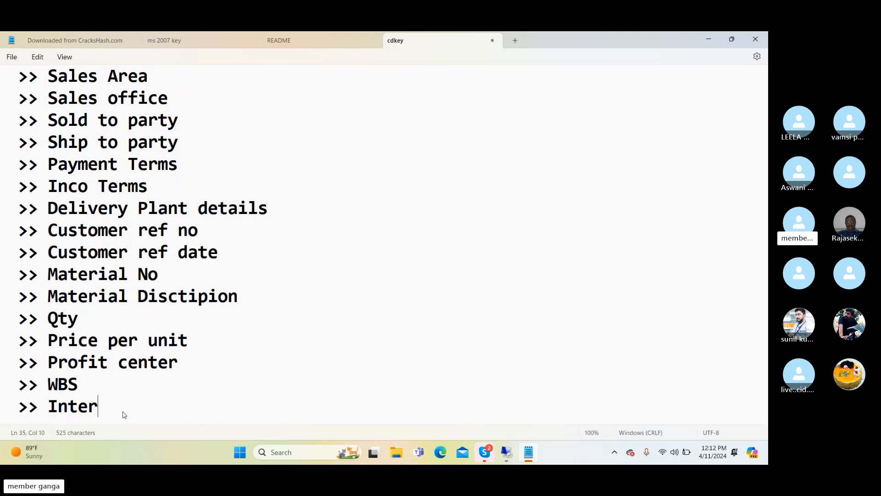
pyautogui.write('nal ORde')
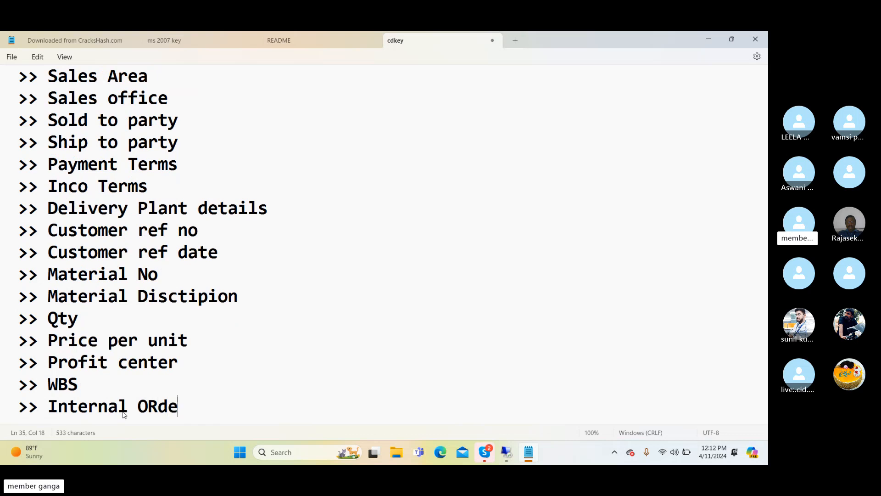
pyautogui.press('BackSpace')
pyautogui.press('BackSpace')
pyautogui.press('BackSpace')
pyautogui.write('rder')
# Step: Extend the WBS entry with "--work breaking strcutre--Cost & Revenue--Track--Project"
pyautogui.click(107, 380)
pyautogui.write('--')
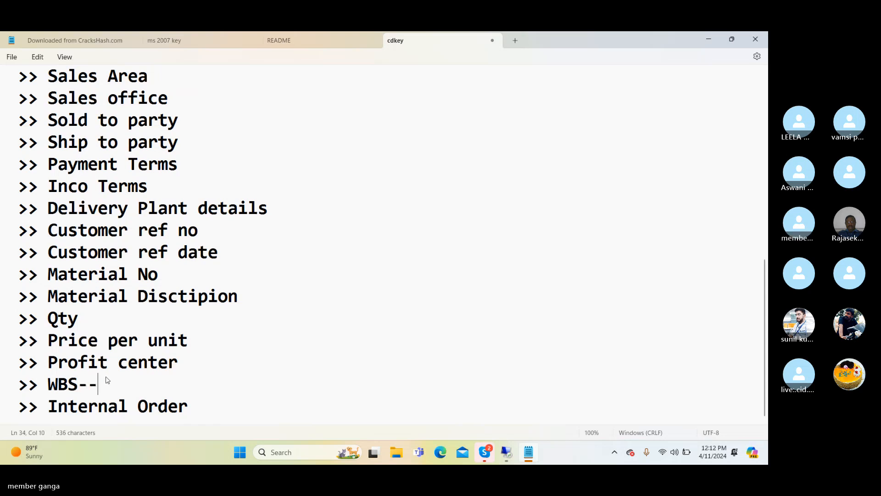
pyautogui.write('work break')
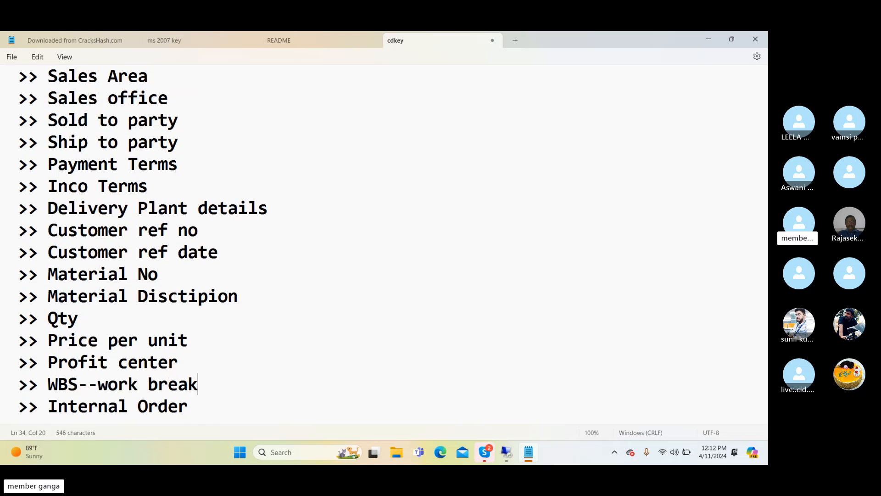
pyautogui.write('ing strcutre')
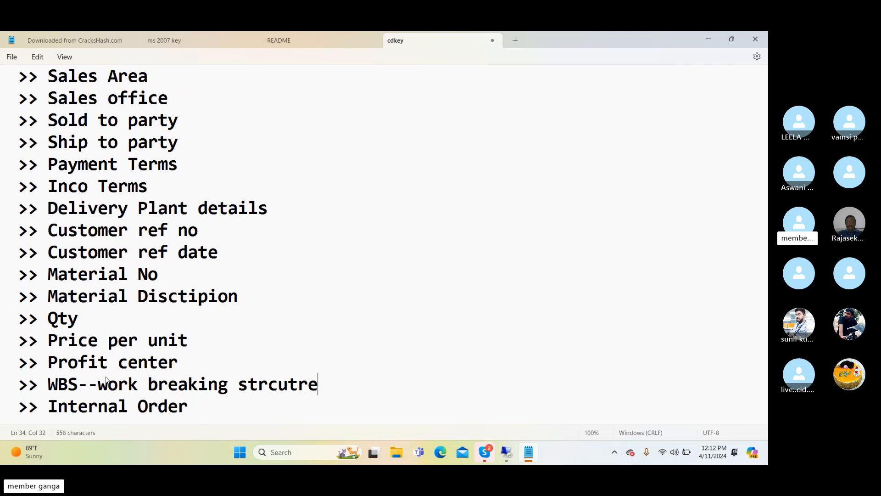
pyautogui.write('--Cost & R')
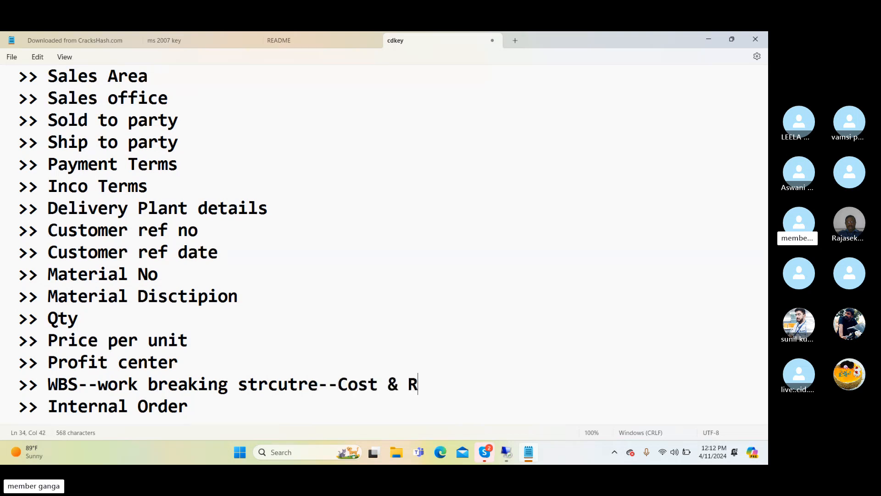
pyautogui.write('evenue')
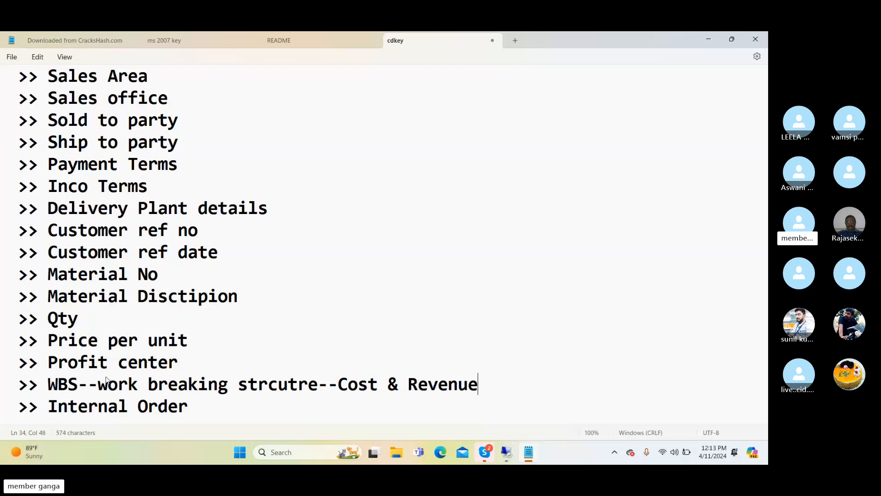
pyautogui.write('--Track-')
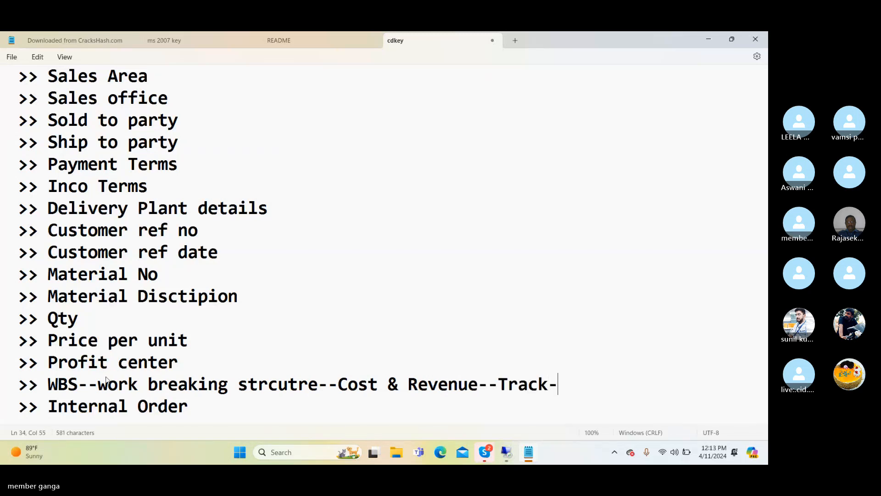
pyautogui.write('-Project')
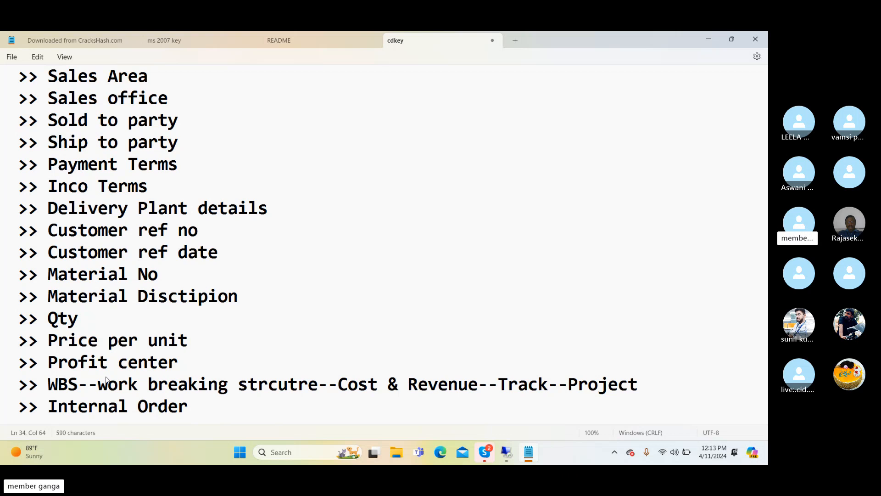
# Step: Switch to SAP, leave the order creation screen and open the just-saved standard order in transaction VA02
pyautogui.hotkey('alt', 'Tab')
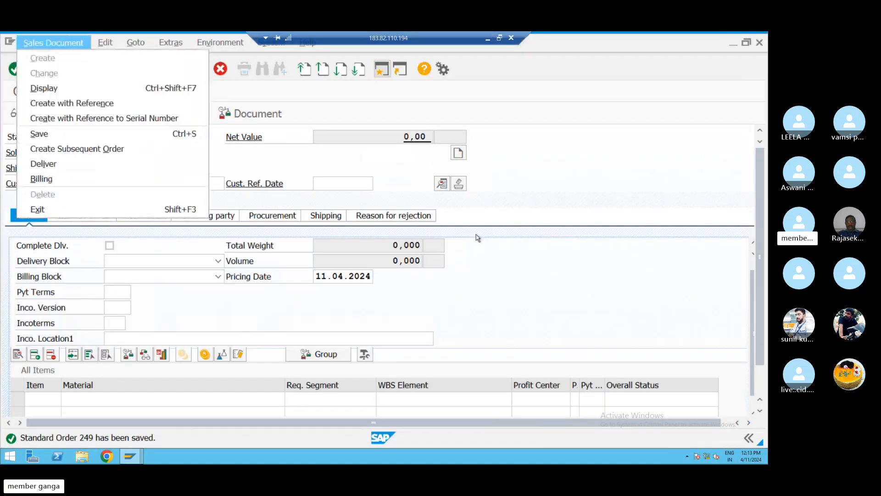
pyautogui.click(550, 252)
pyautogui.click(202, 69)
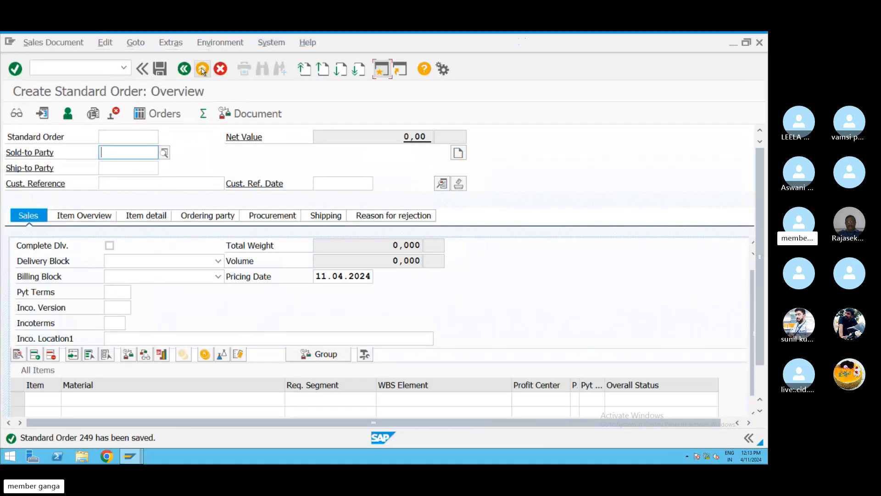
pyautogui.write('VA')
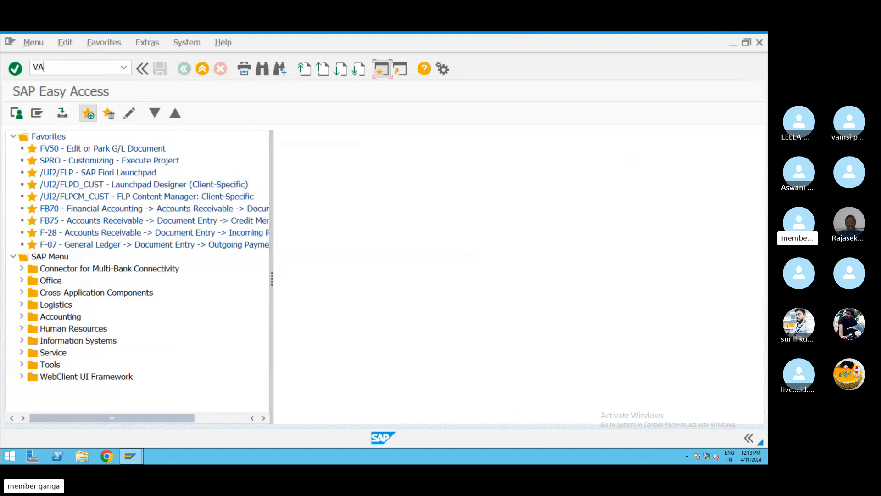
pyautogui.write('02')
pyautogui.press('Return')
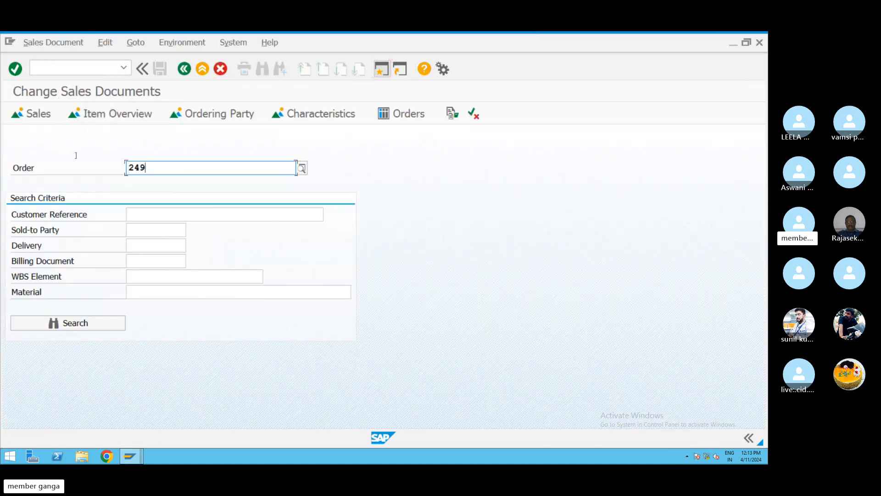
pyautogui.press('Return')
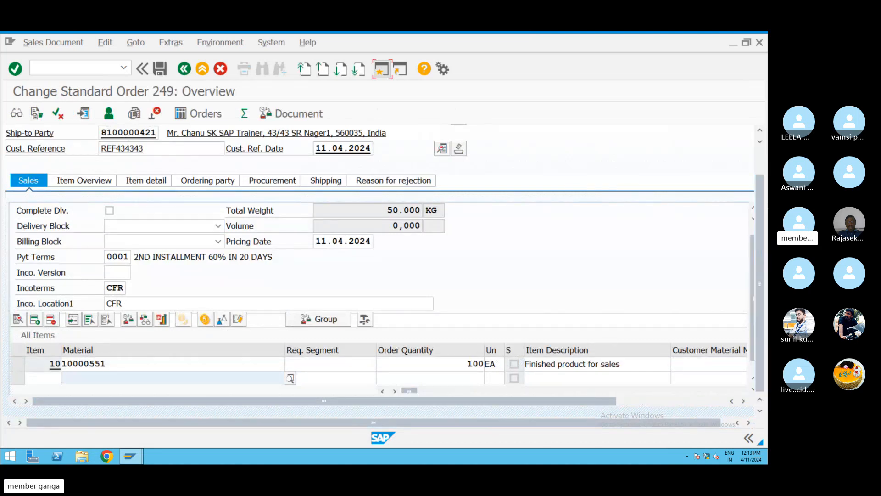
# Step: Examine the order's net value in the header and the total weight with its unit in the sales data
pyautogui.click(764, 202)
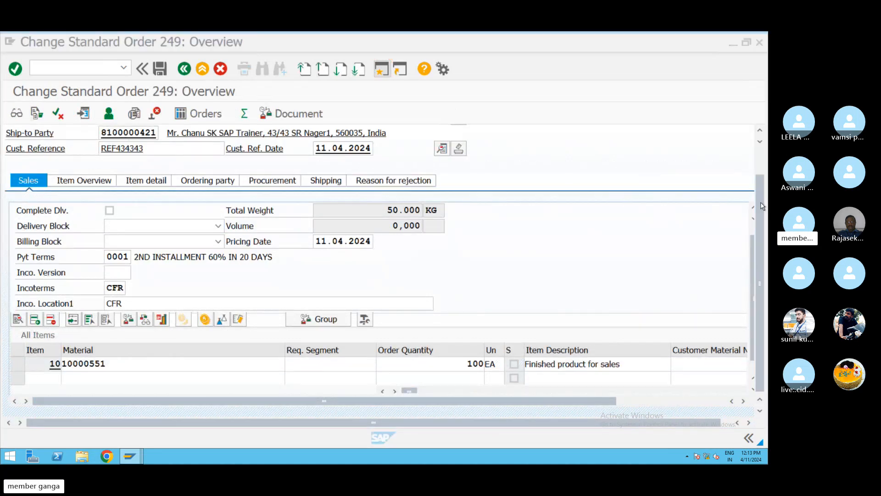
pyautogui.click(760, 154)
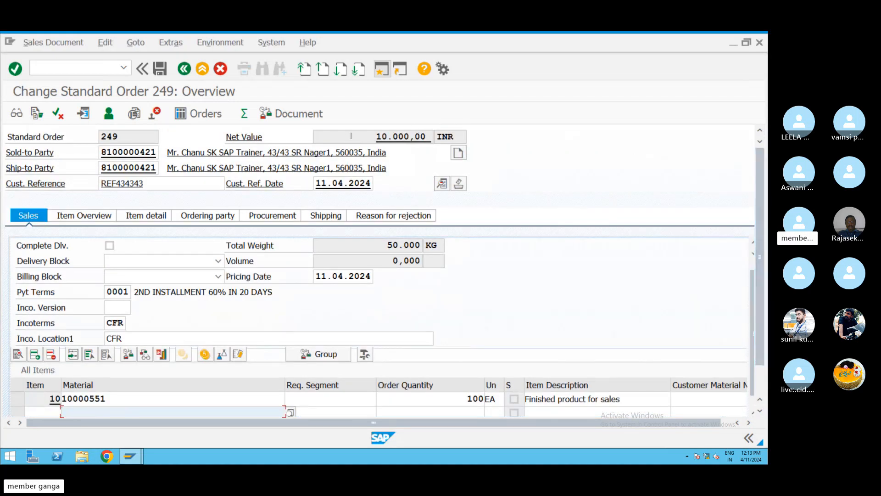
pyautogui.moveTo(351, 136); pyautogui.dragTo(462, 138)
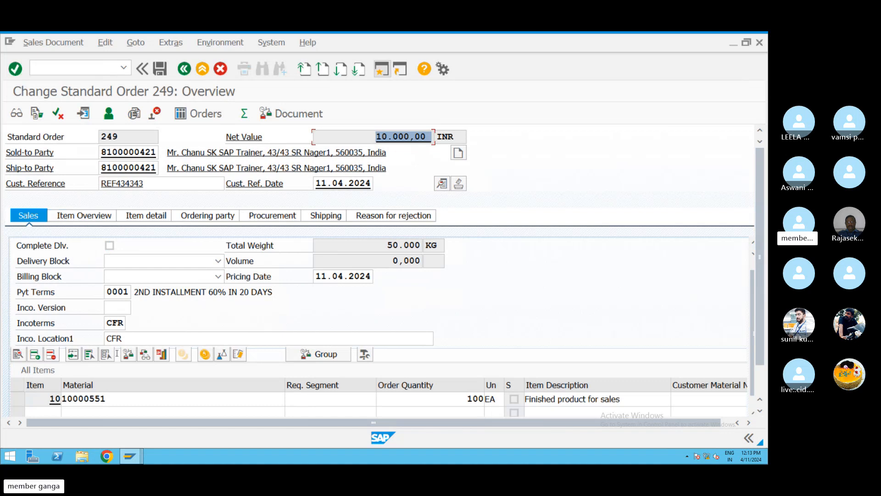
pyautogui.click(88, 215)
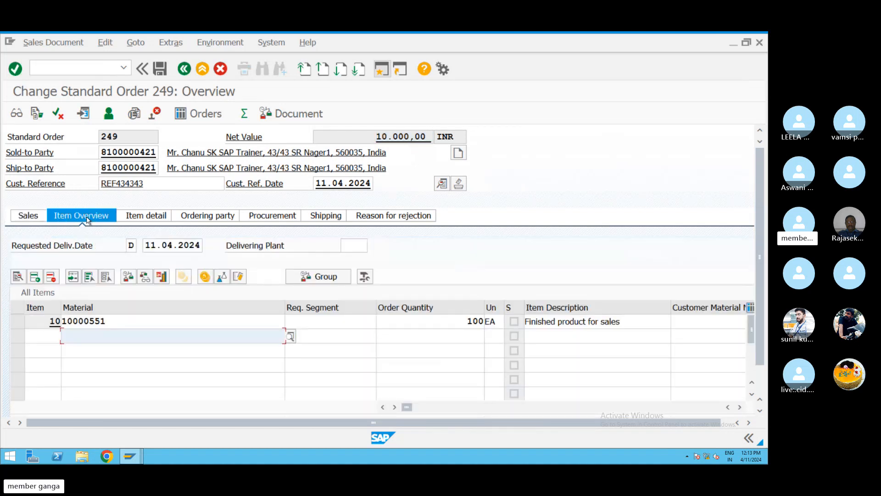
pyautogui.click(40, 213)
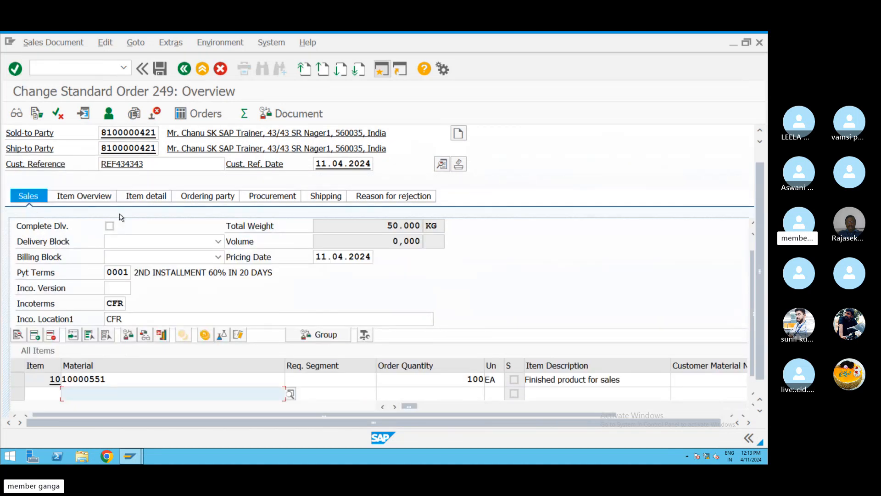
pyautogui.moveTo(382, 225); pyautogui.dragTo(468, 204)
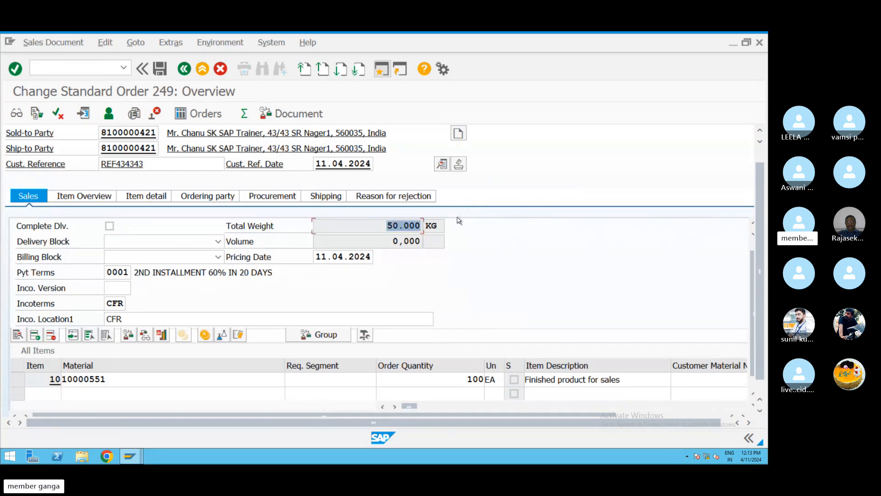
pyautogui.click(439, 227)
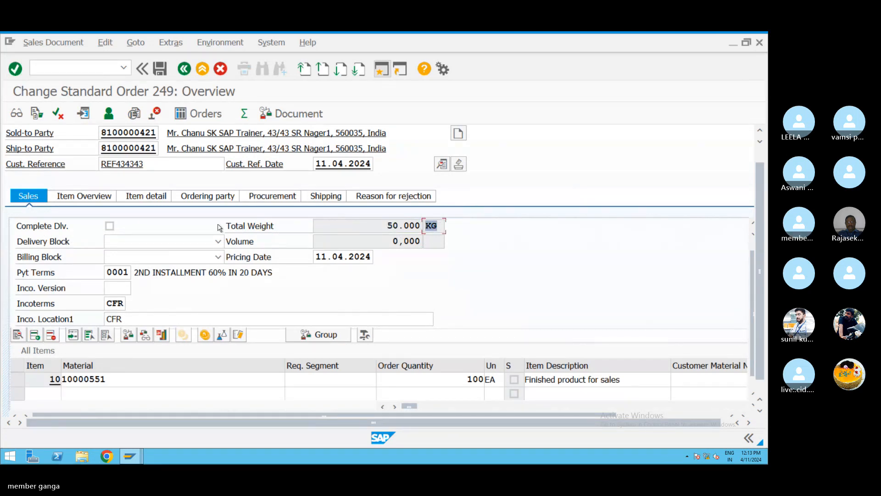
# Step: Review the order's item overview against the Materials List in the other SAP session and return to the order
pyautogui.click(77, 196)
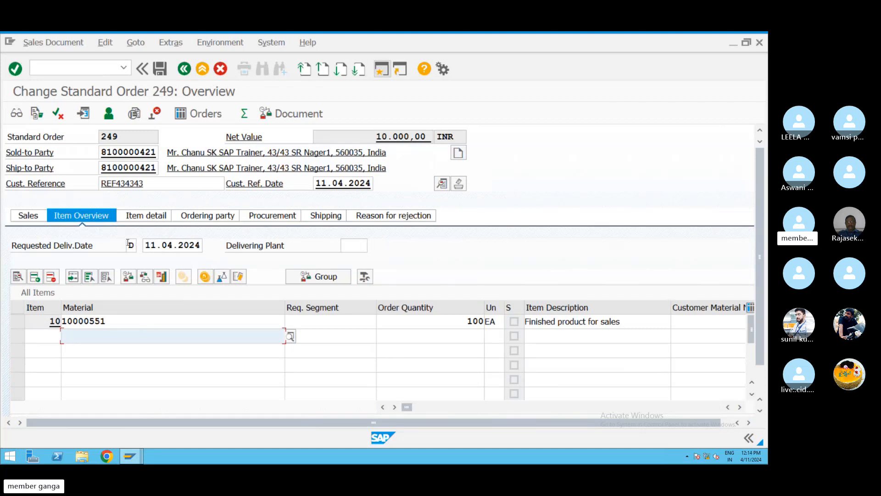
pyautogui.hotkey('alt', 'Tab')
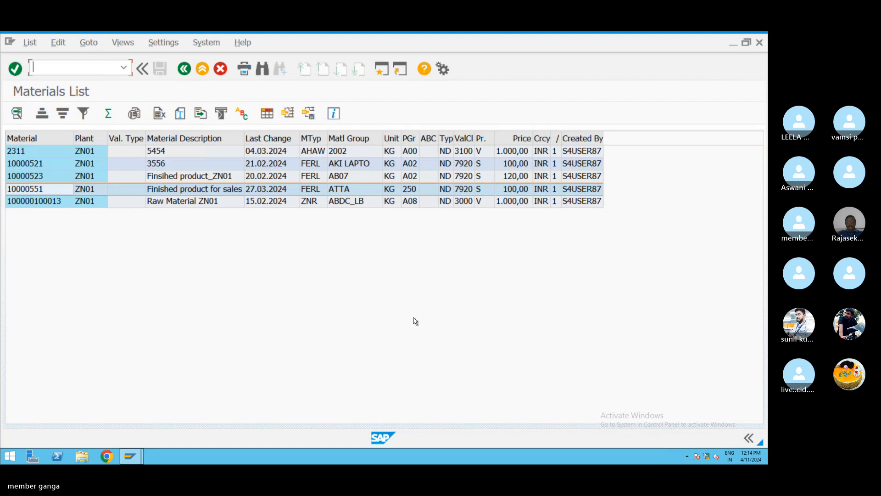
pyautogui.hotkey('alt', 'Tab')
pyautogui.moveTo(327, 32)
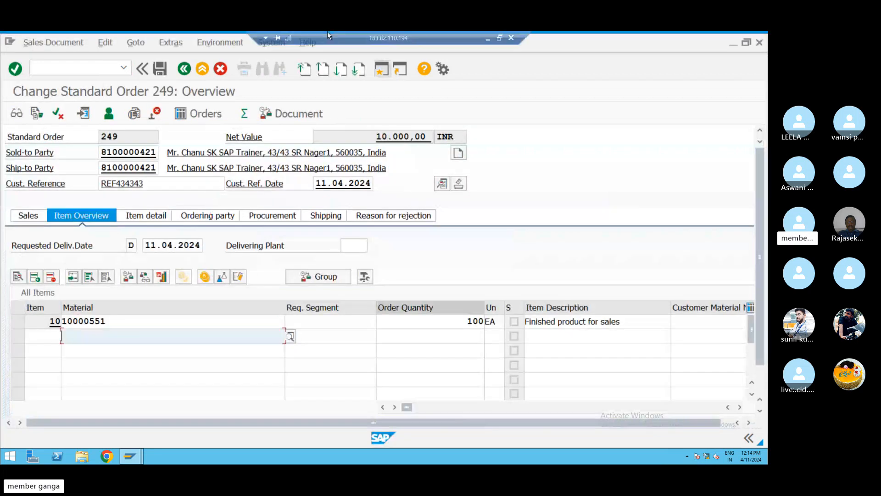
# Step: Switch to the Notepad notes and insert the entry ">> Requested Delivery date" between the material description and Qty entries
pyautogui.click(487, 38)
pyautogui.click(225, 411)
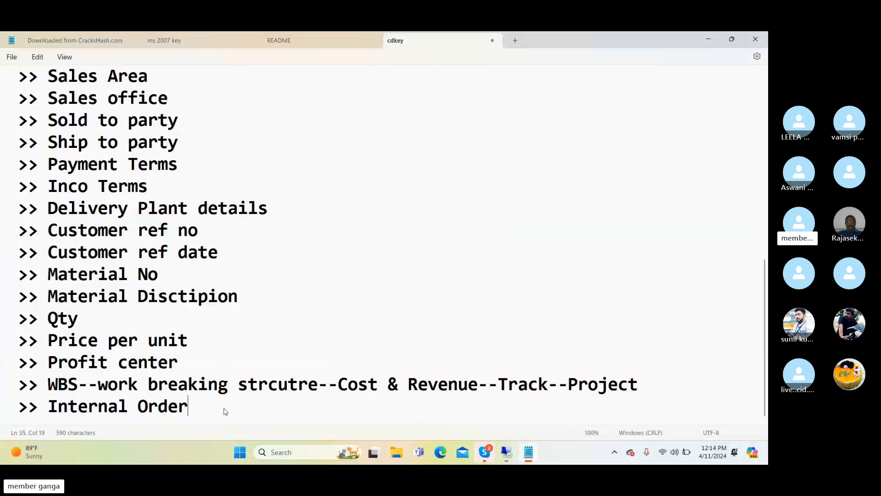
pyautogui.click(248, 298)
pyautogui.press('Return')
pyautogui.write('>')
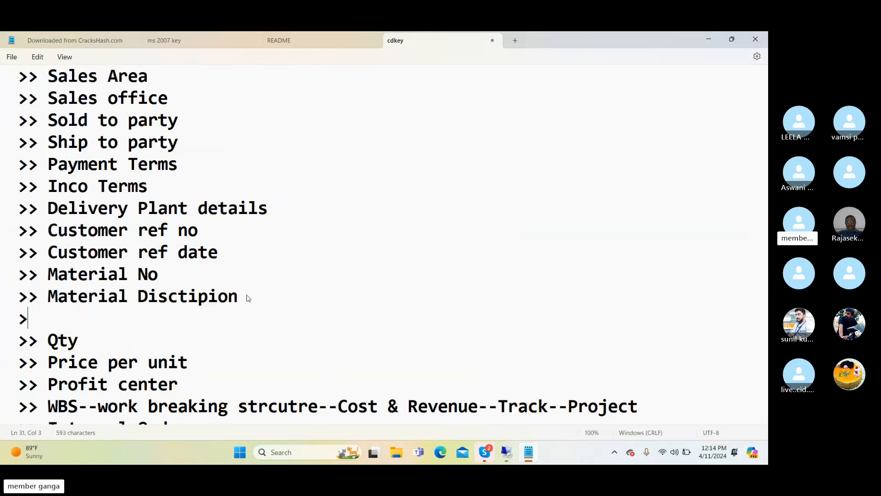
pyautogui.write('> Requested De')
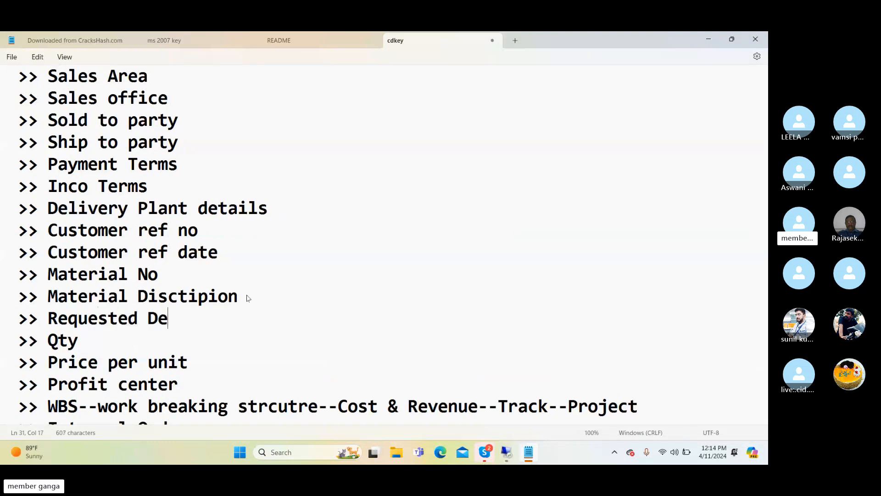
pyautogui.write('livery dAta')
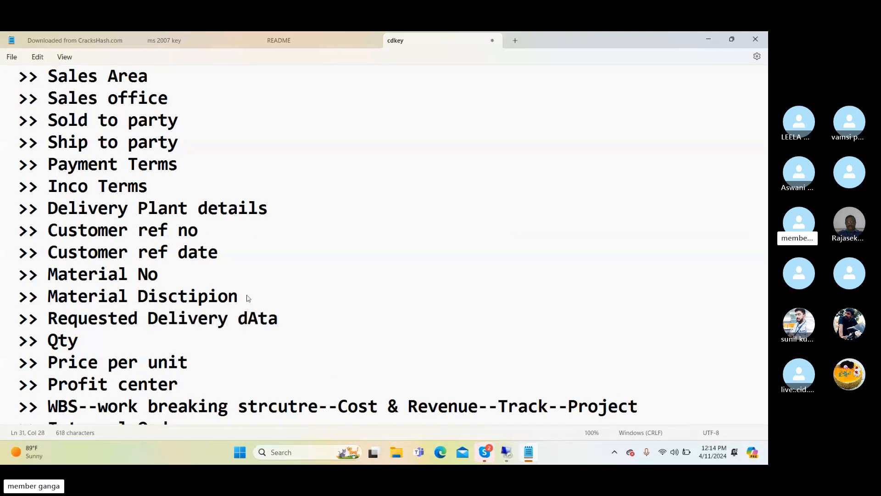
pyautogui.press('BackSpace')
pyautogui.press('Delete')
pyautogui.press('BackSpace')
pyautogui.press('BackSpace')
pyautogui.press('BackSpace')
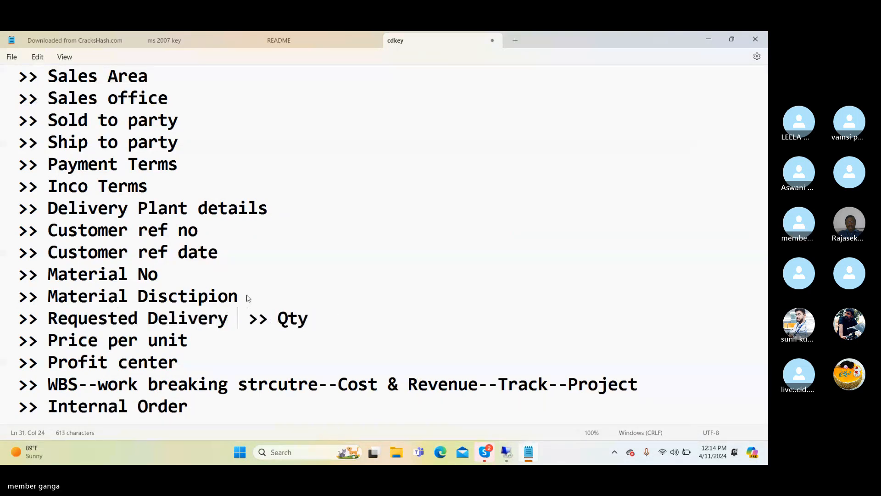
pyautogui.write('date')
pyautogui.press('Return')
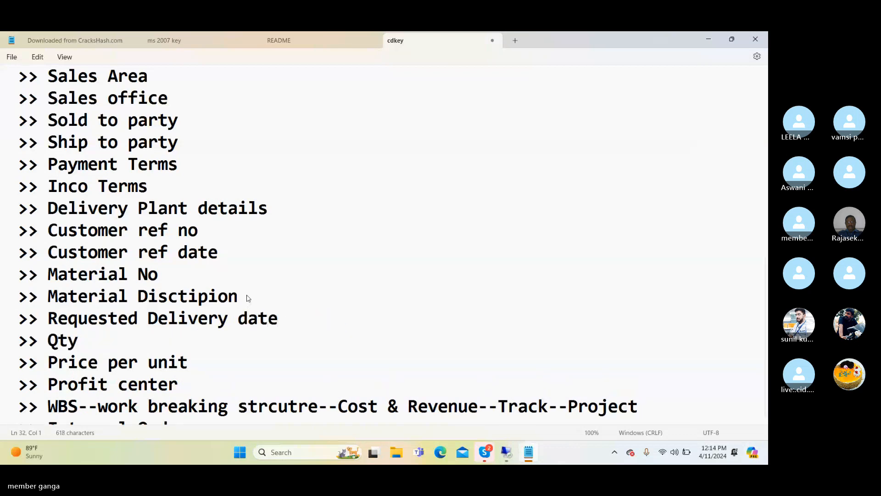
# Step: Return to the SAP order and examine its item detail: material, order quantity, rejection reasons and unloading point
pyautogui.hotkey('alt', 'Tab')
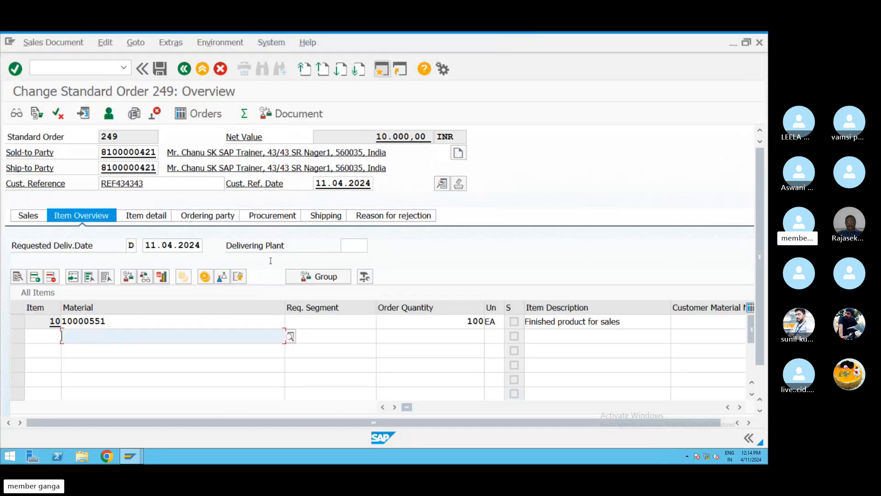
pyautogui.click(149, 215)
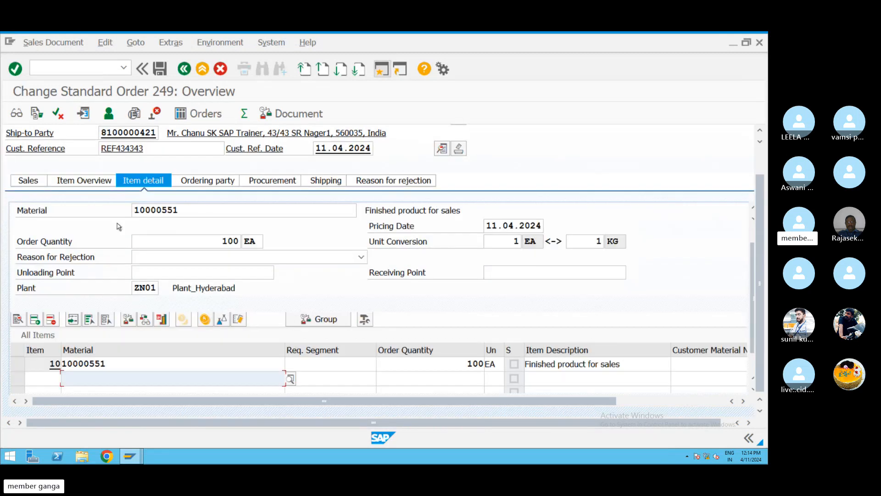
pyautogui.doubleClick(183, 211)
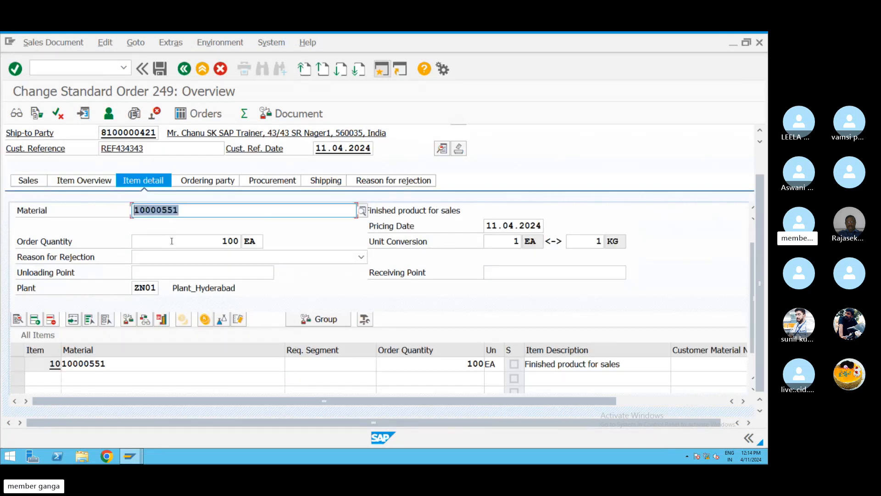
pyautogui.click(172, 241)
pyautogui.click(161, 258)
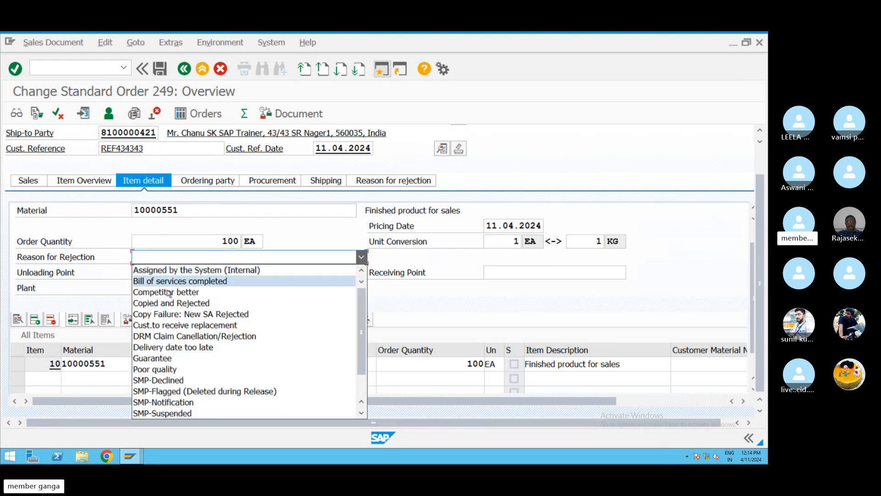
pyautogui.click(82, 284)
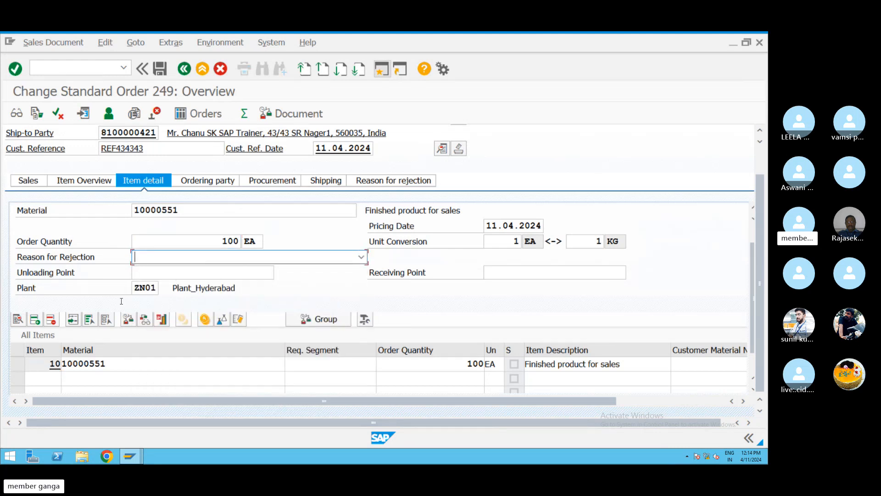
pyautogui.click(157, 272)
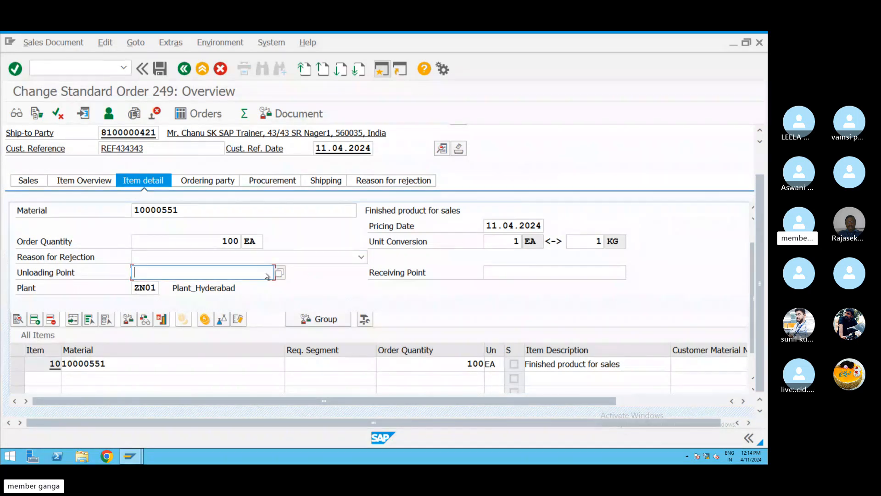
# Step: Switch to the Notepad notes, add ">> Unloading point" after the Internal Order entry and start another ">>" line
pyautogui.hotkey('alt', 'Tab')
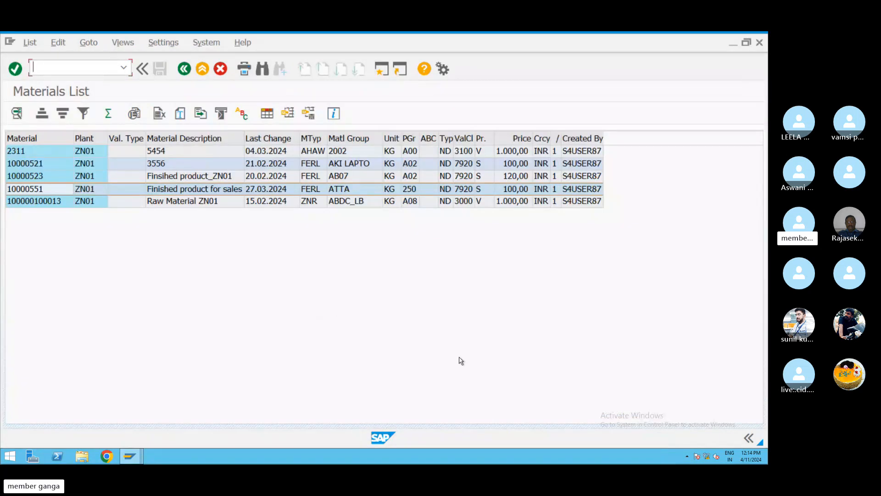
pyautogui.hotkey('alt', 'Tab')
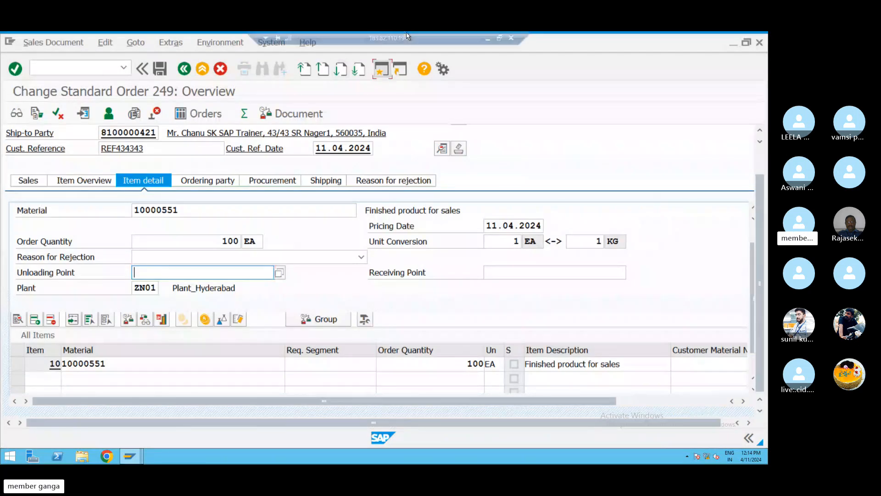
pyautogui.click(487, 38)
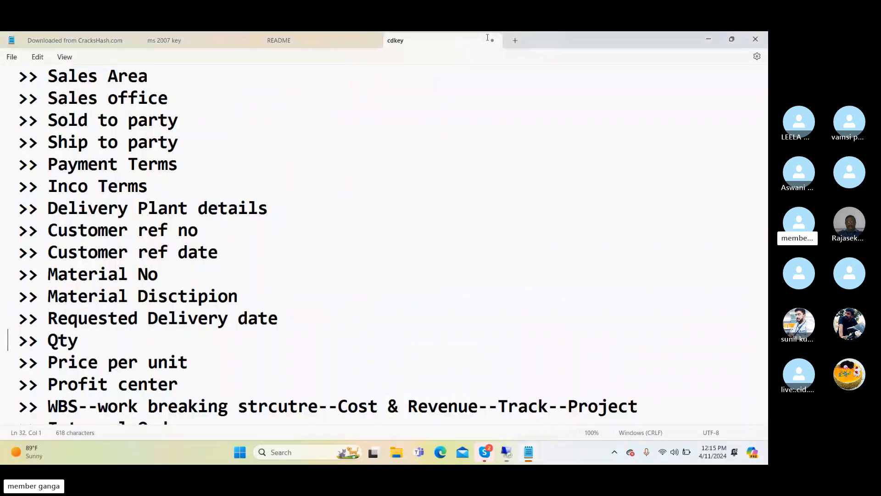
pyautogui.click(699, 407)
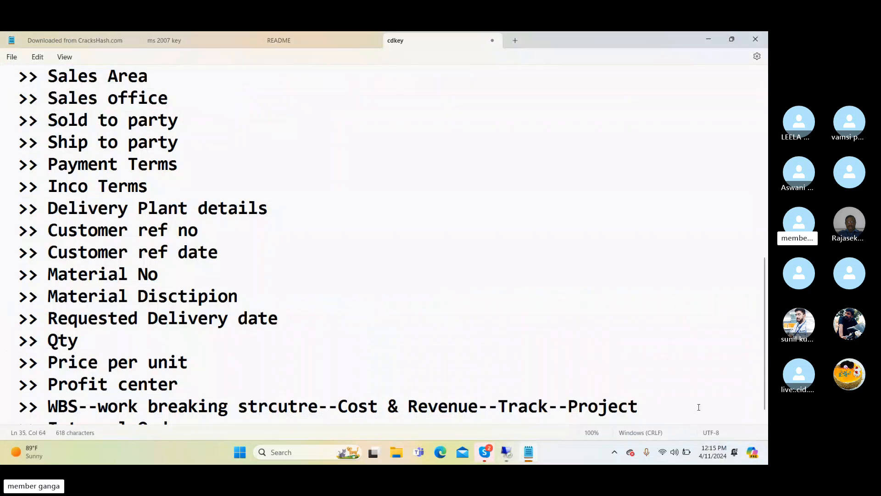
pyautogui.press('Down')
pyautogui.press('Return')
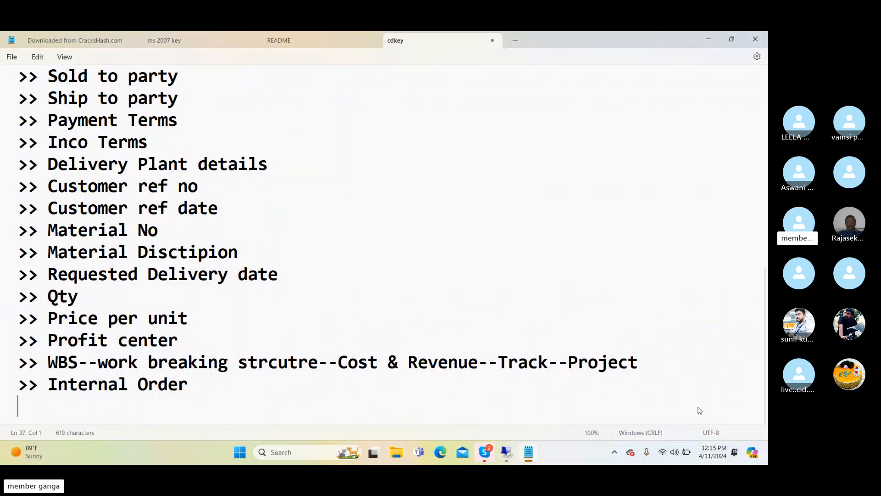
pyautogui.write('>> U')
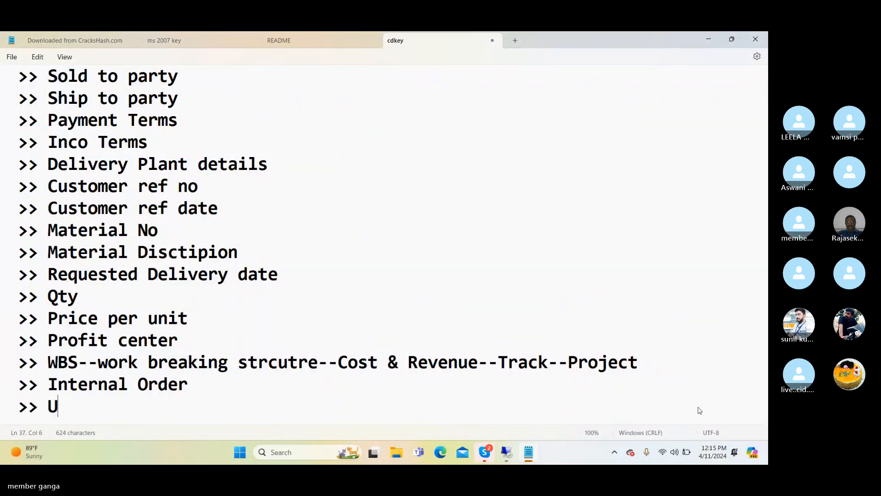
pyautogui.write('nloading point')
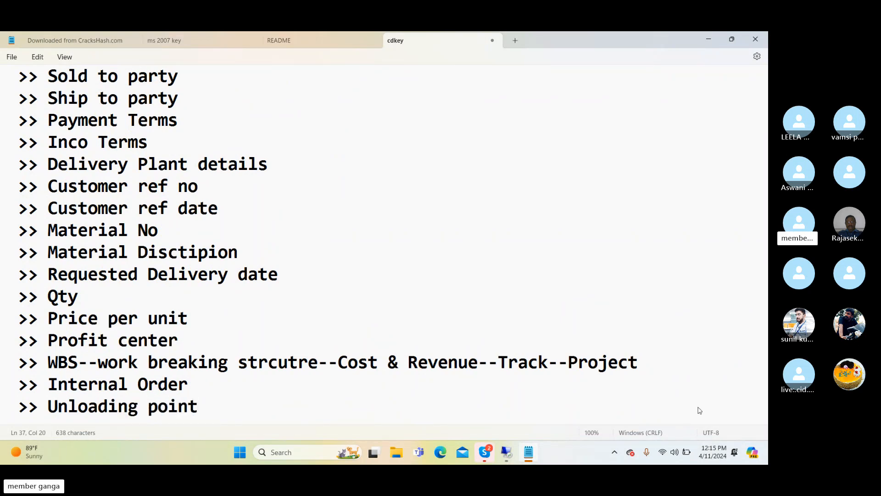
pyautogui.press('Return')
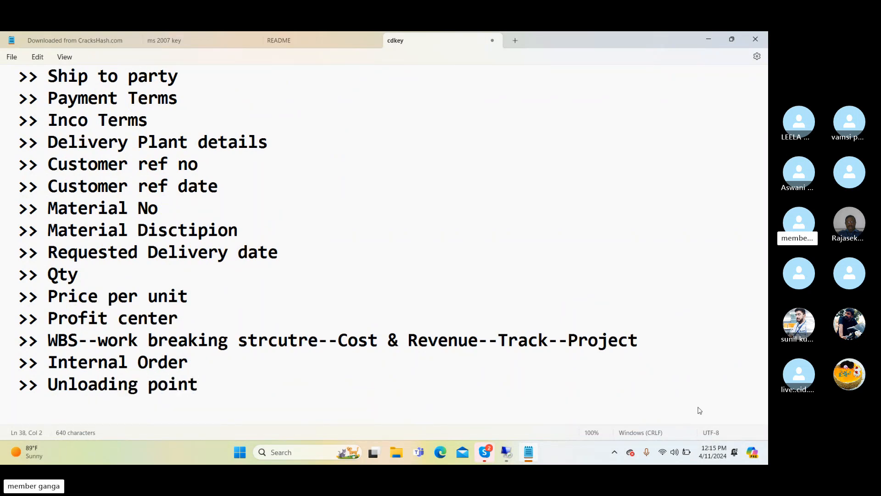
pyautogui.write('>>')
# Step: Return to the SAP order and review its ordering party, procurement and shipping data
pyautogui.hotkey('alt', 'Tab')
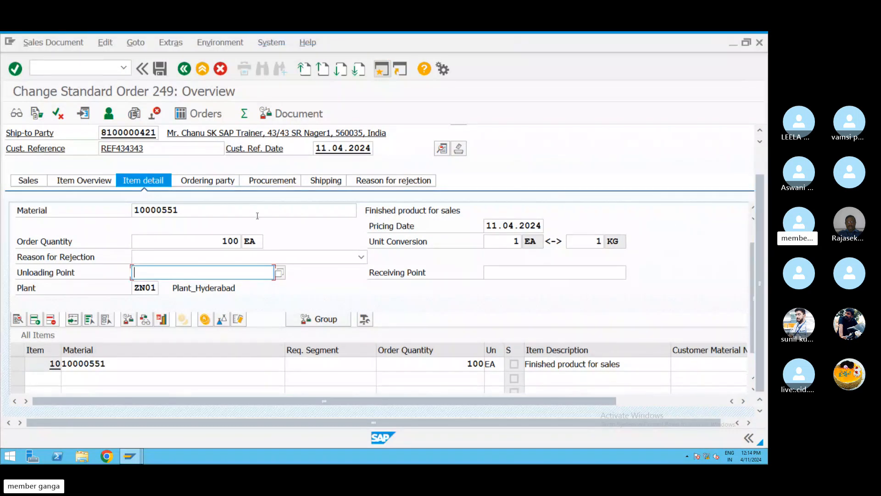
pyautogui.click(204, 184)
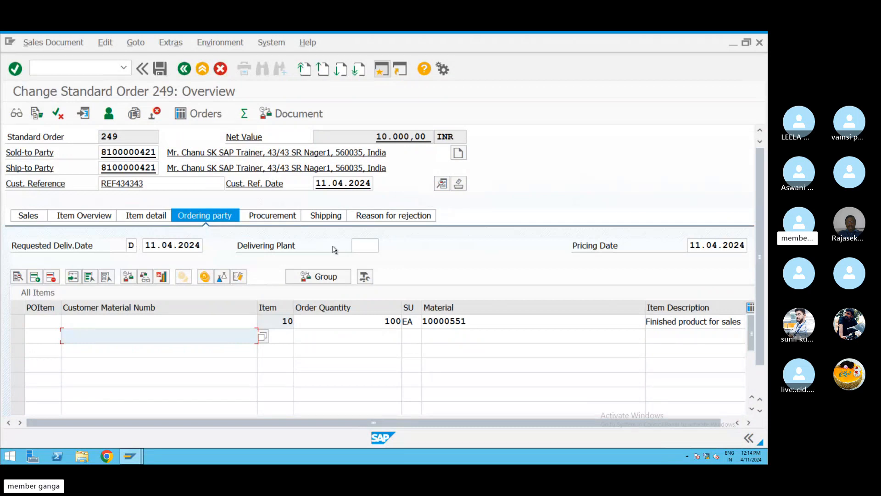
pyautogui.click(265, 218)
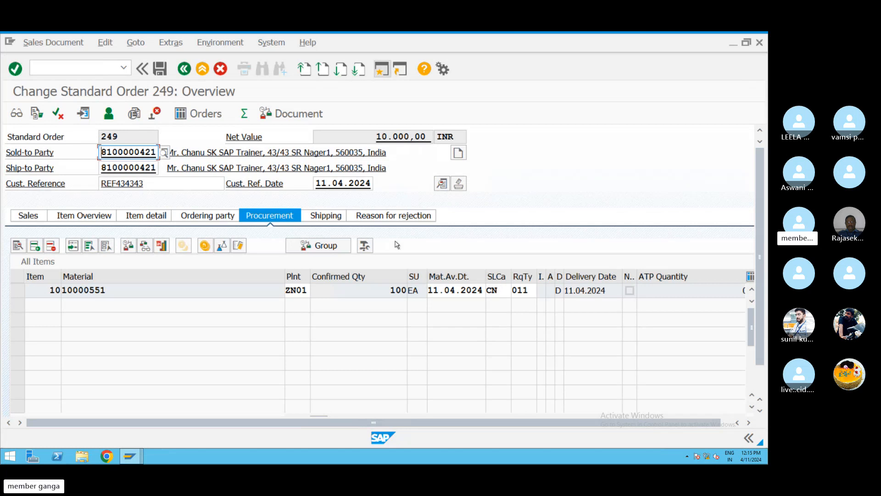
pyautogui.click(332, 219)
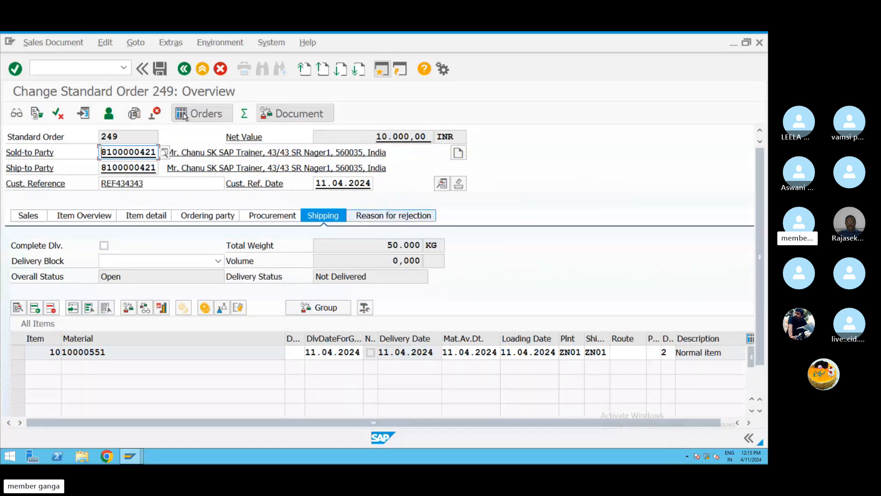
pyautogui.click(135, 44)
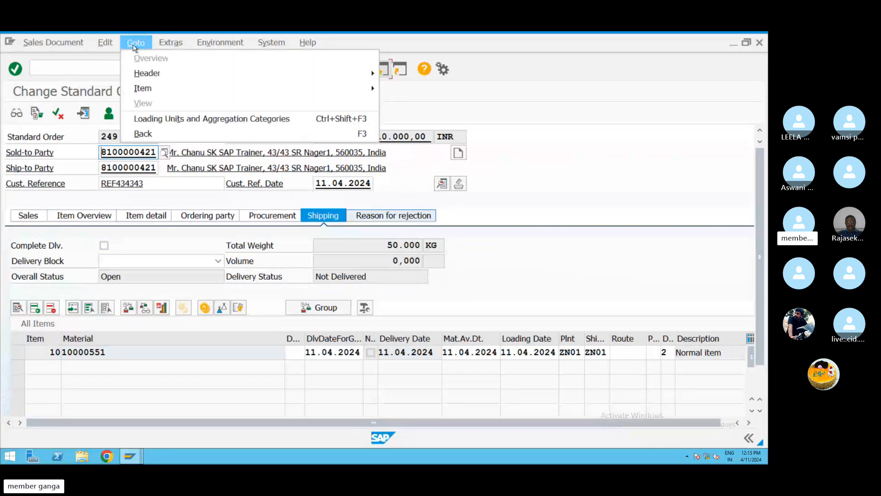
# Step: Examine the sales order overview: order number, sold-to and ship-to parties, customer reference, net value and customer reference date
pyautogui.moveTo(159, 74)
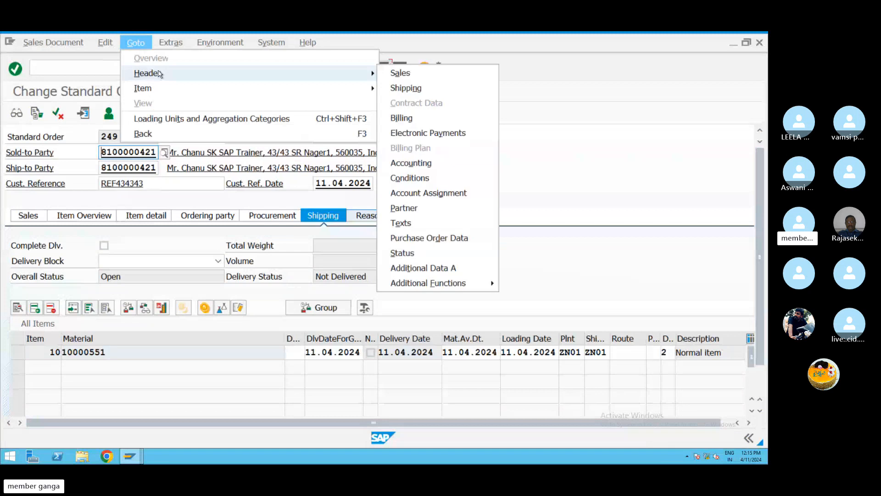
pyautogui.click(7, 196)
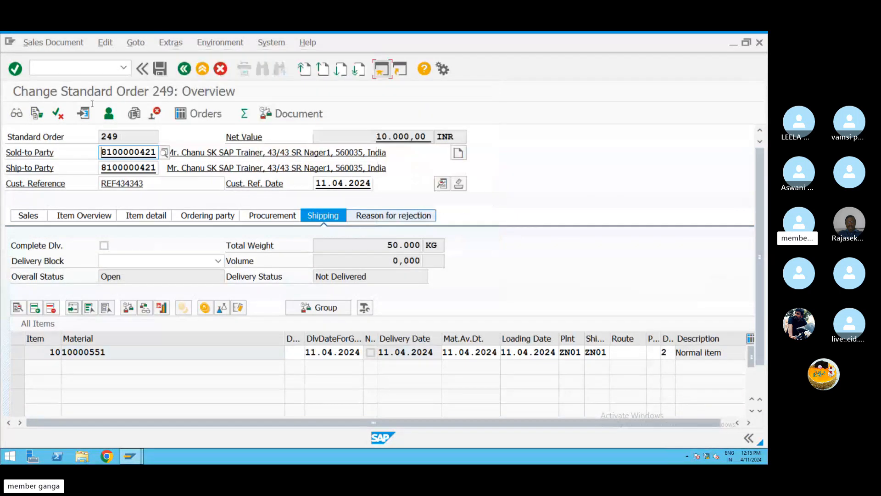
pyautogui.doubleClick(115, 136)
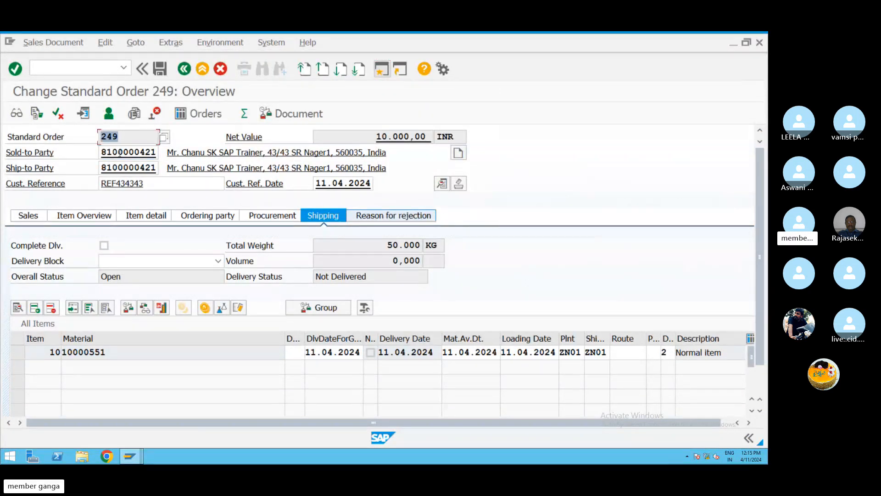
pyautogui.moveTo(126, 152); pyautogui.dragTo(77, 149)
pyautogui.moveTo(129, 168); pyautogui.dragTo(79, 169)
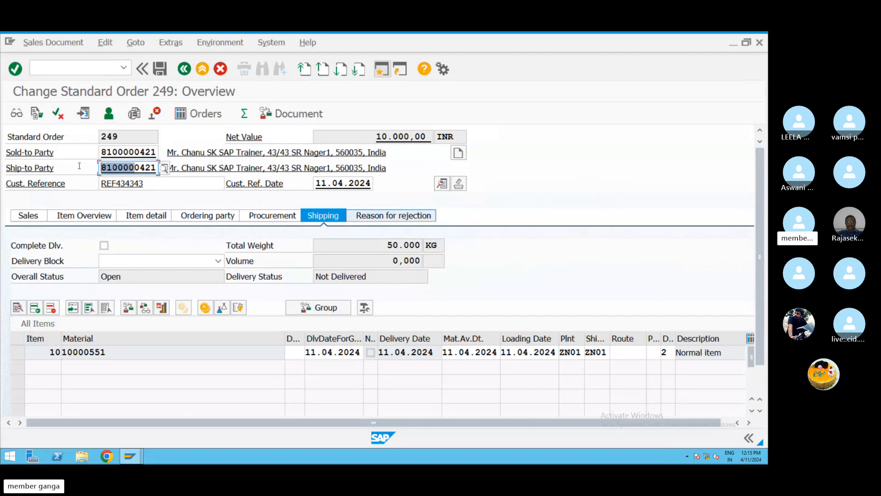
pyautogui.moveTo(150, 183); pyautogui.dragTo(78, 176)
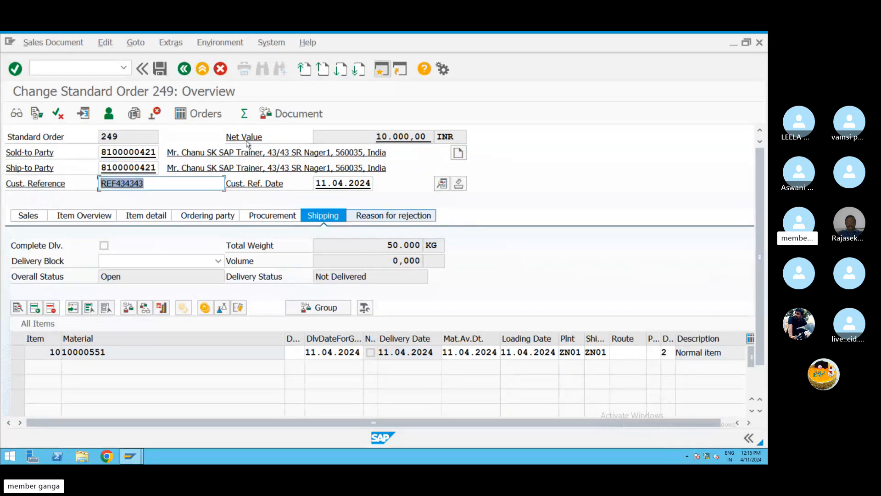
pyautogui.moveTo(370, 138); pyautogui.dragTo(500, 133)
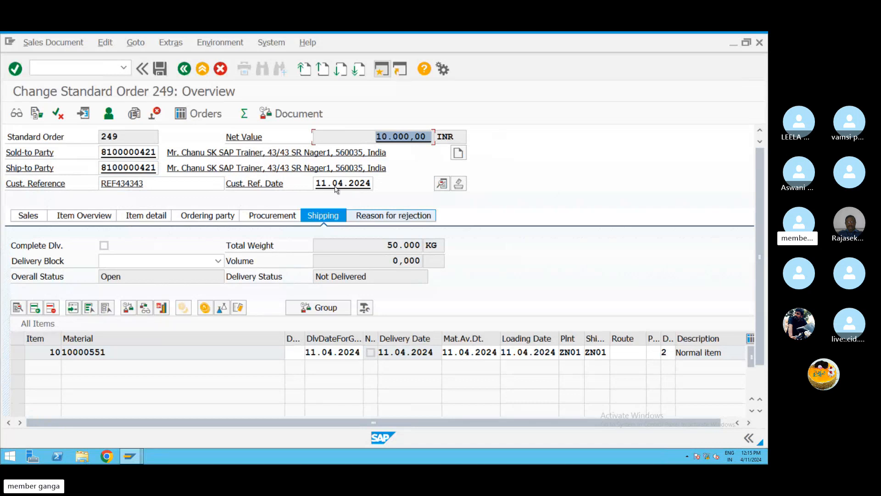
pyautogui.click(318, 183)
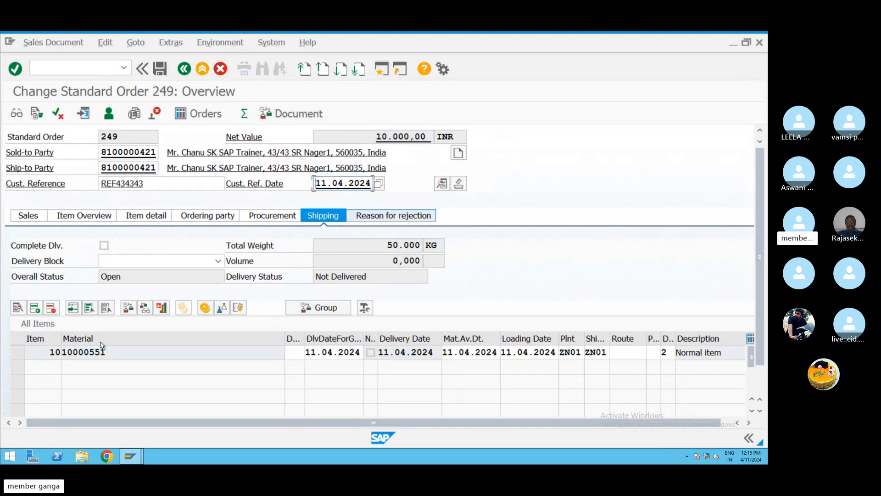
# Step: Open the order's header sales data and check its sales office, sales group, document currency, pricing procedure and order type
pyautogui.click(136, 43)
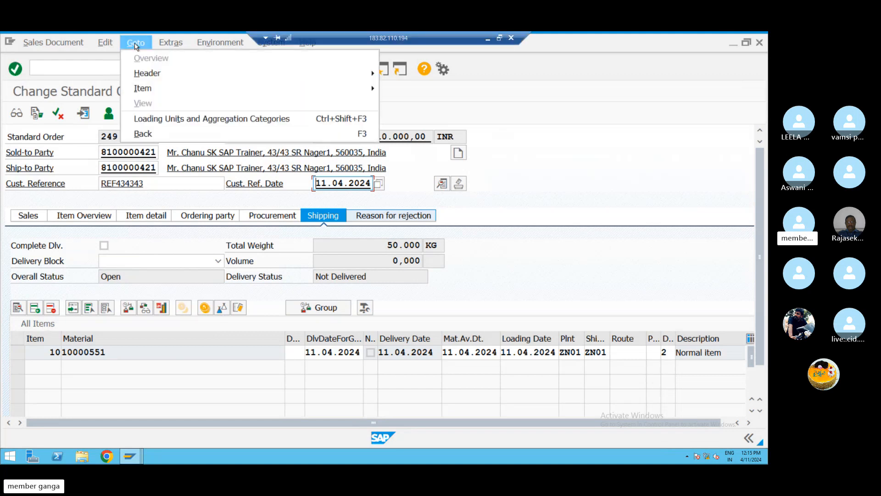
pyautogui.moveTo(160, 73)
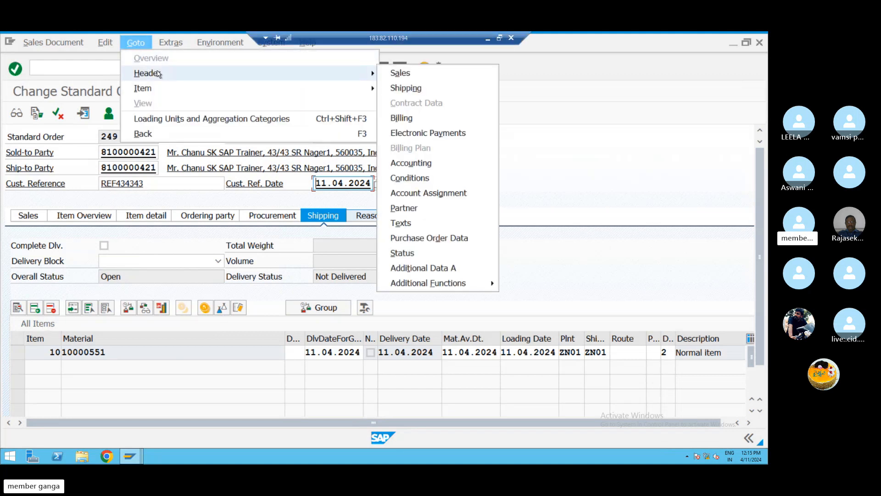
pyautogui.click(407, 75)
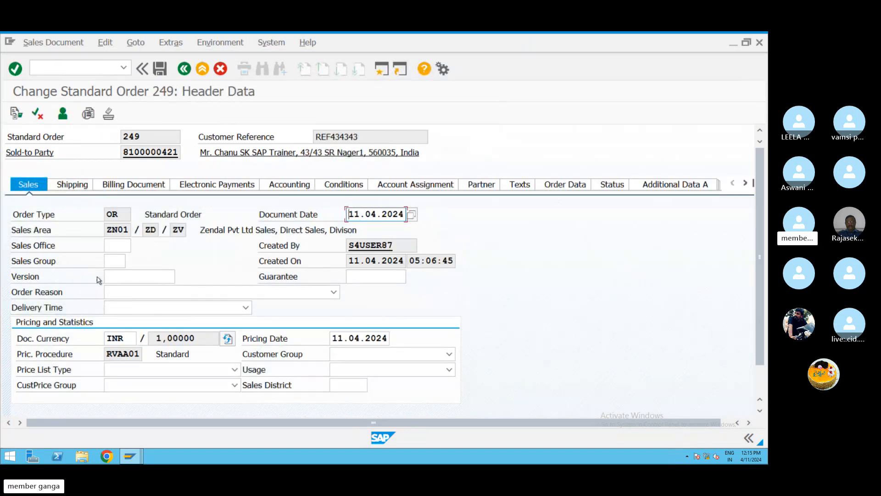
pyautogui.click(118, 245)
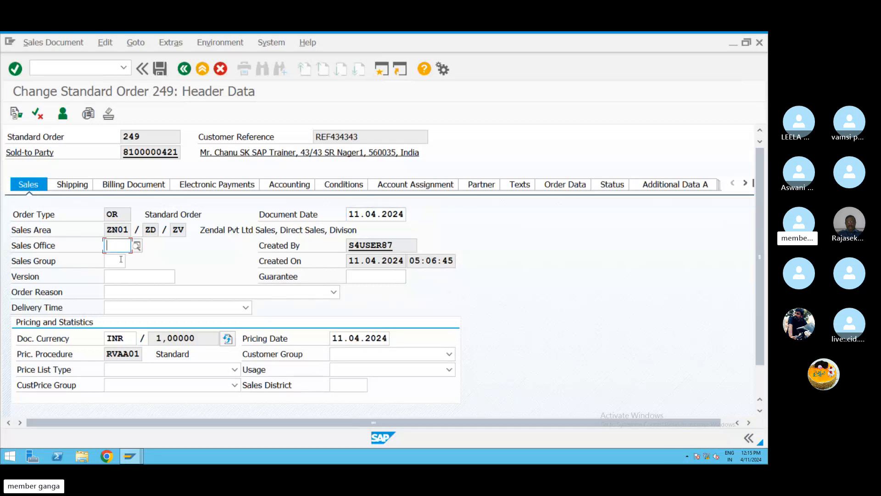
pyautogui.click(120, 260)
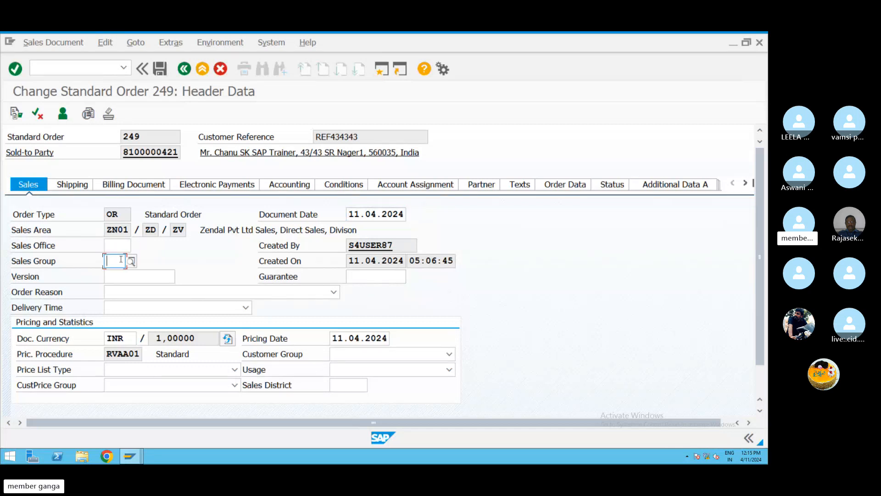
pyautogui.click(120, 340)
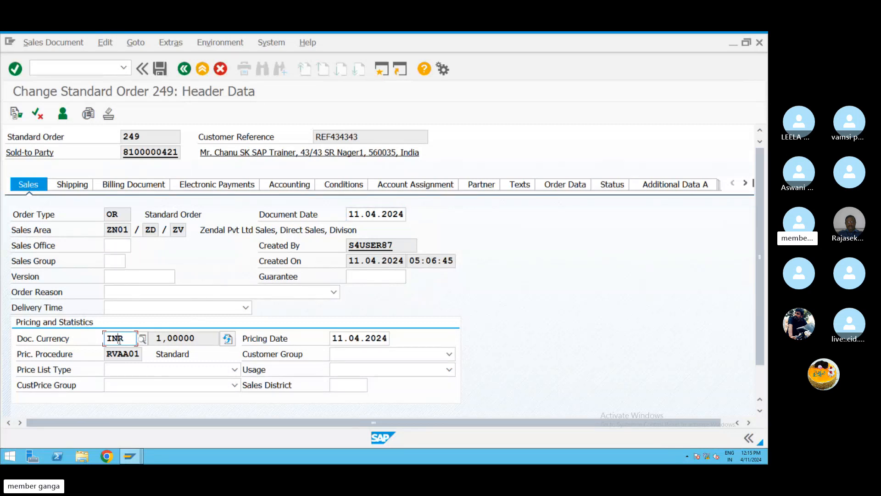
pyautogui.click(109, 356)
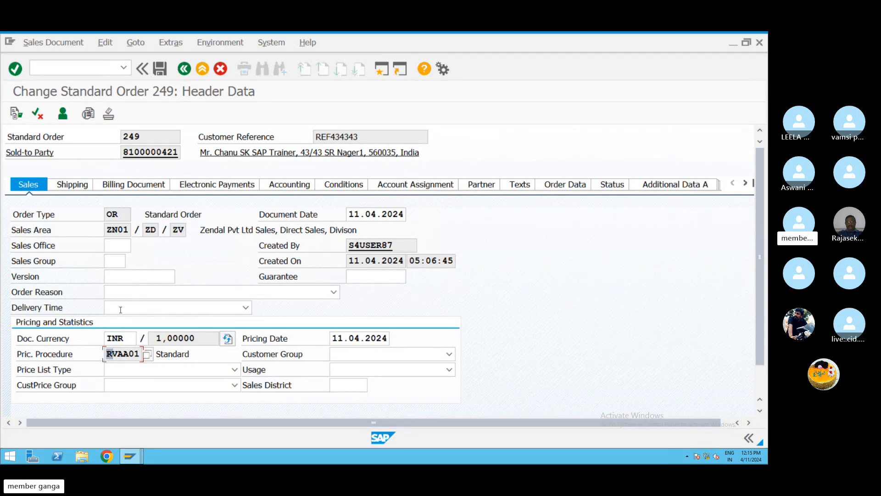
pyautogui.click(109, 214)
# Step: Review the order header's shipping data, including department and means-of-transport type, and its billing document data
pyautogui.click(69, 188)
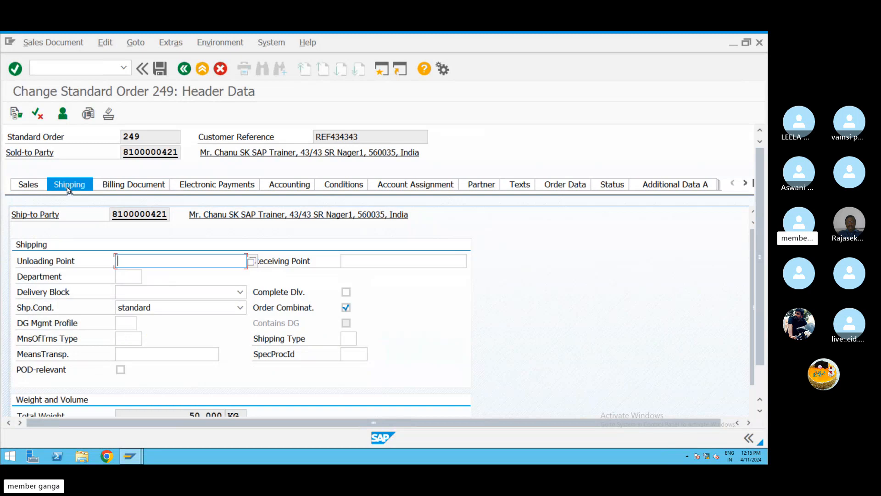
pyautogui.click(136, 275)
pyautogui.click(128, 338)
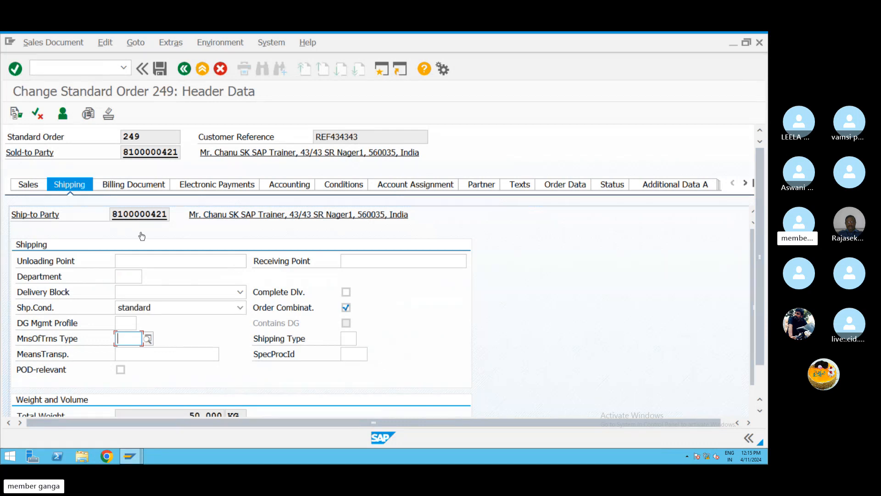
pyautogui.click(130, 184)
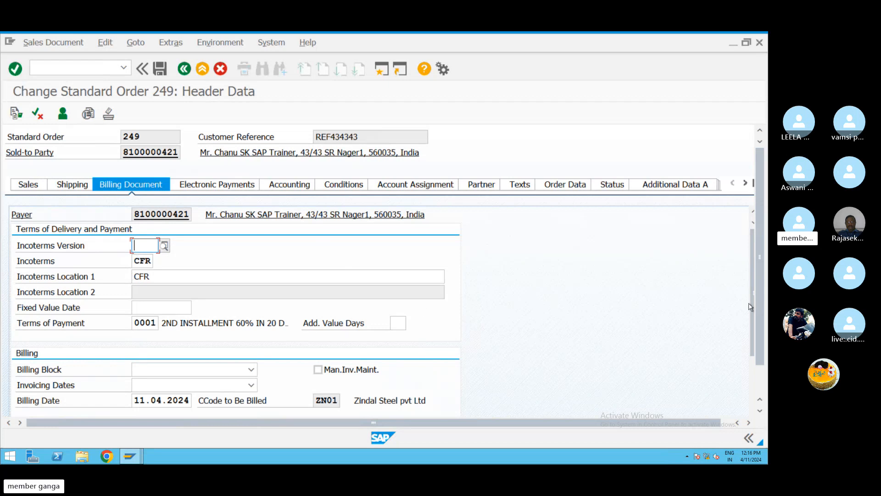
pyautogui.moveTo(755, 351); pyautogui.dragTo(753, 294)
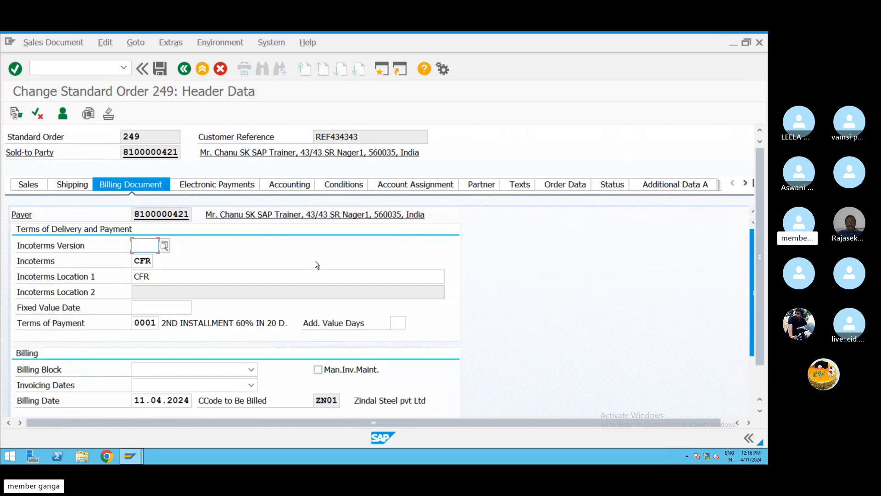
# Step: Review the order header's electronic payments and accounting data, including the payment method
pyautogui.click(234, 192)
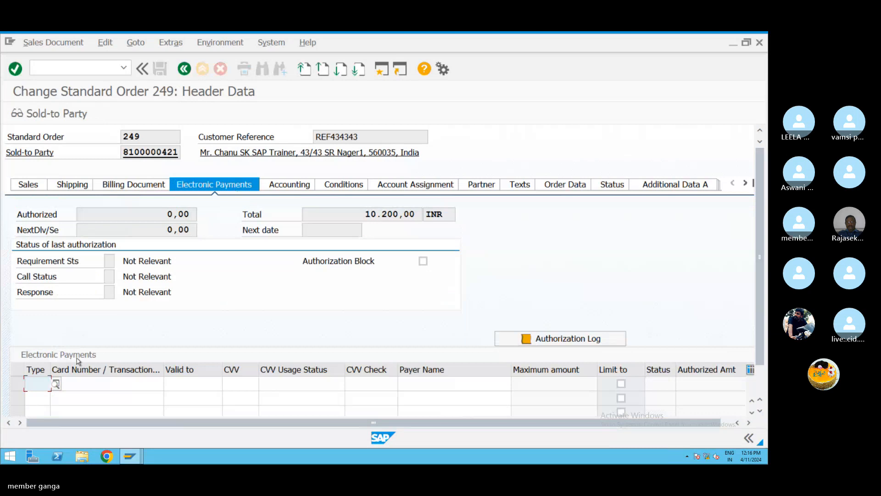
pyautogui.click(299, 188)
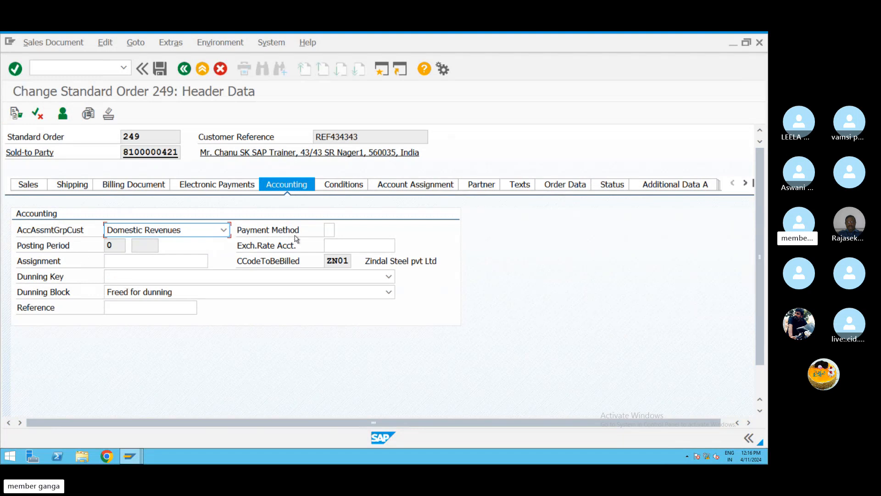
pyautogui.click(328, 230)
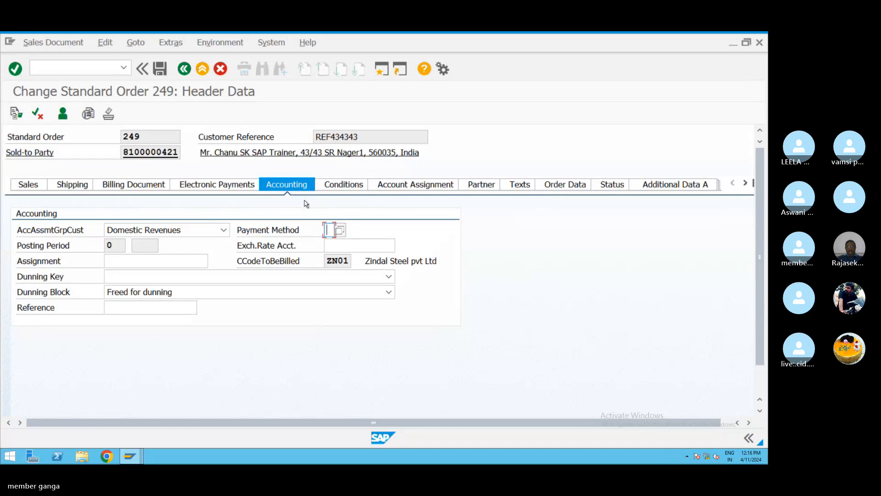
# Step: Check the output tax rate in the header pricing conditions and the business area and WBS element in the account assignment
pyautogui.click(340, 186)
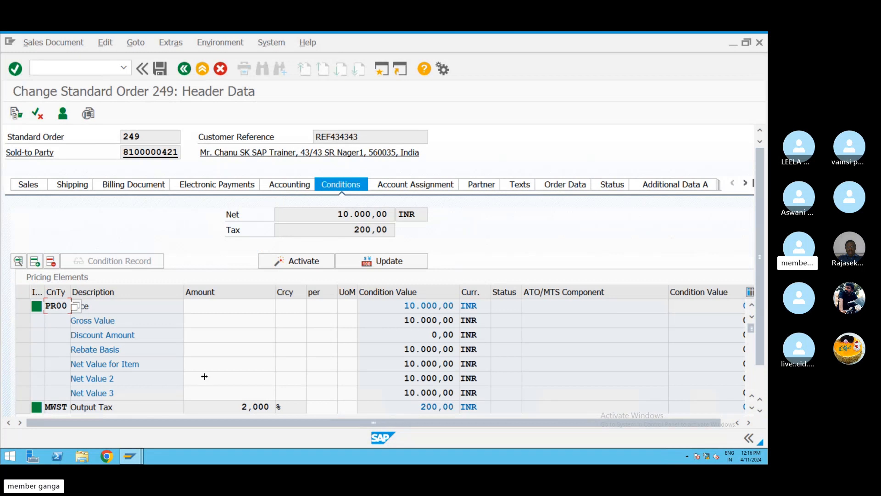
pyautogui.doubleClick(237, 408)
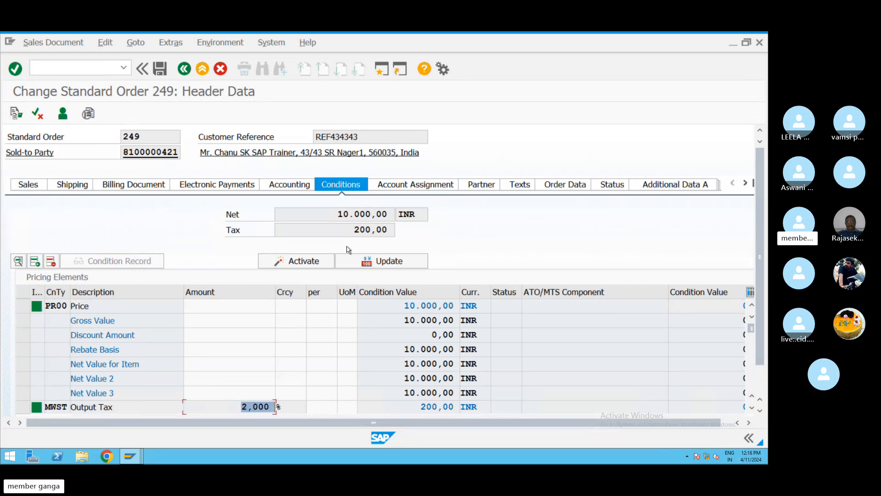
pyautogui.click(404, 190)
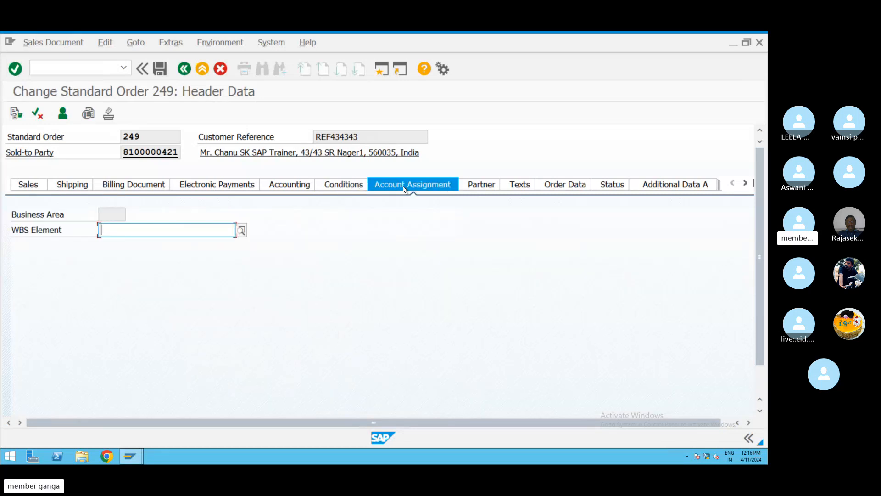
pyautogui.click(109, 220)
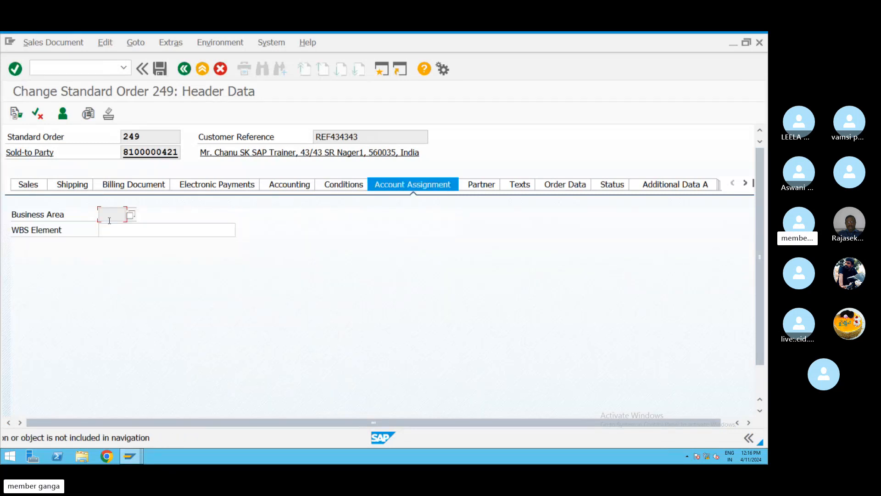
pyautogui.click(234, 230)
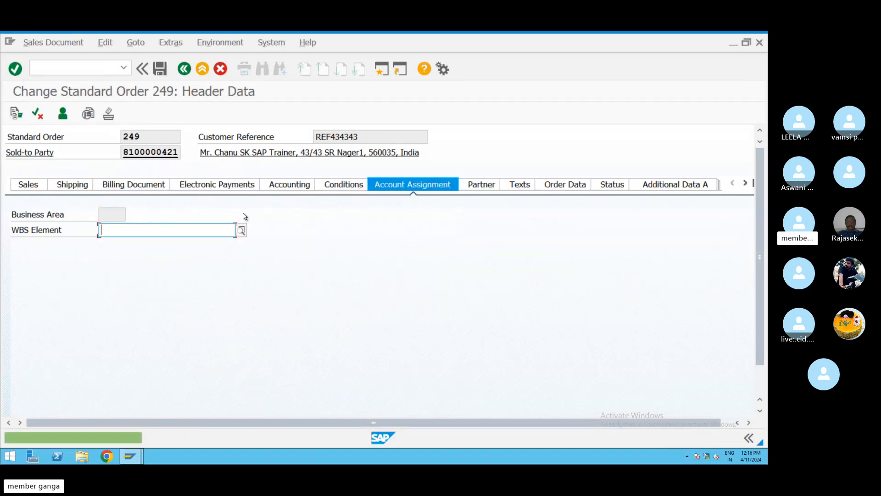
# Step: Review the order header's partner functions, including the bill-to party, and open the header texts
pyautogui.click(475, 187)
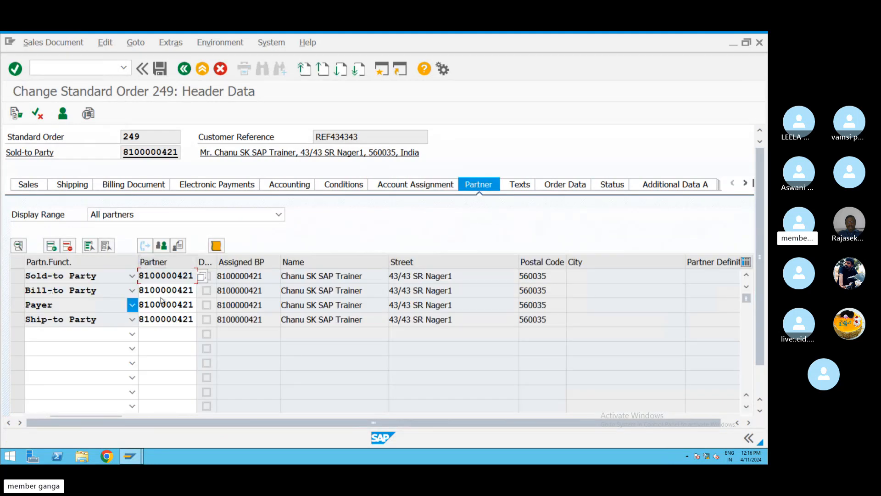
pyautogui.moveTo(147, 135); pyautogui.dragTo(106, 133)
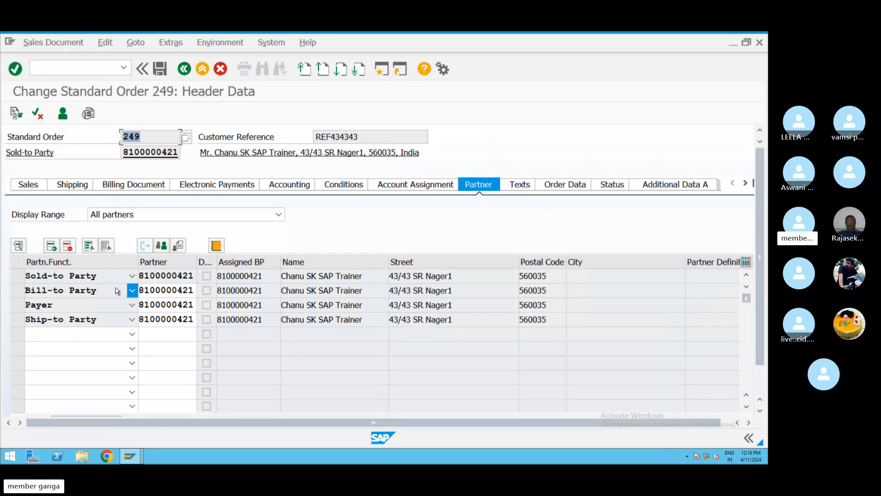
pyautogui.click(131, 283)
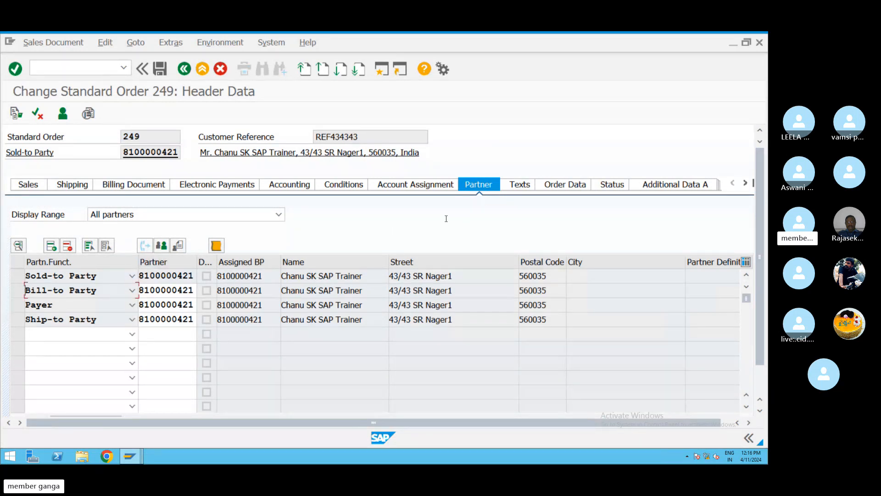
pyautogui.click(520, 184)
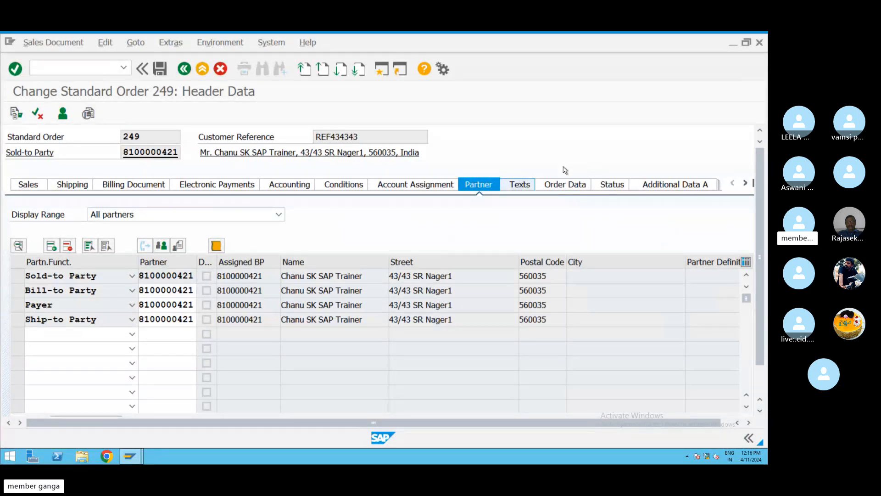
pyautogui.write('sales')
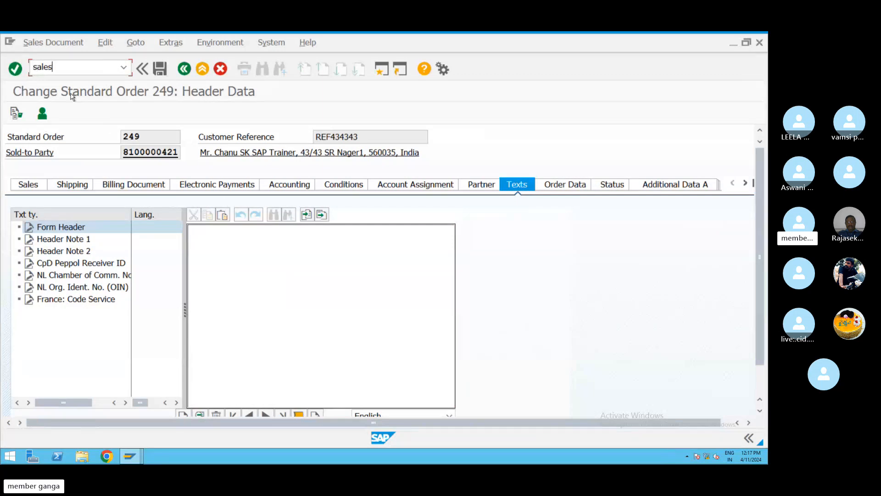
pyautogui.moveTo(55, 67); pyautogui.dragTo(5, 62)
pyautogui.press('BackSpace')
# Step: Enter "sales order" as the Form Header text of the order
pyautogui.click(205, 253)
pyautogui.write('sales')
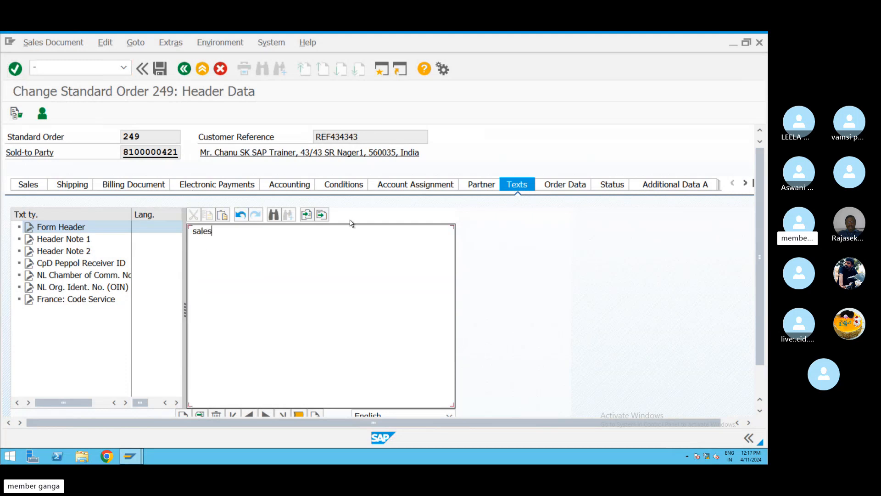
pyautogui.write(' order')
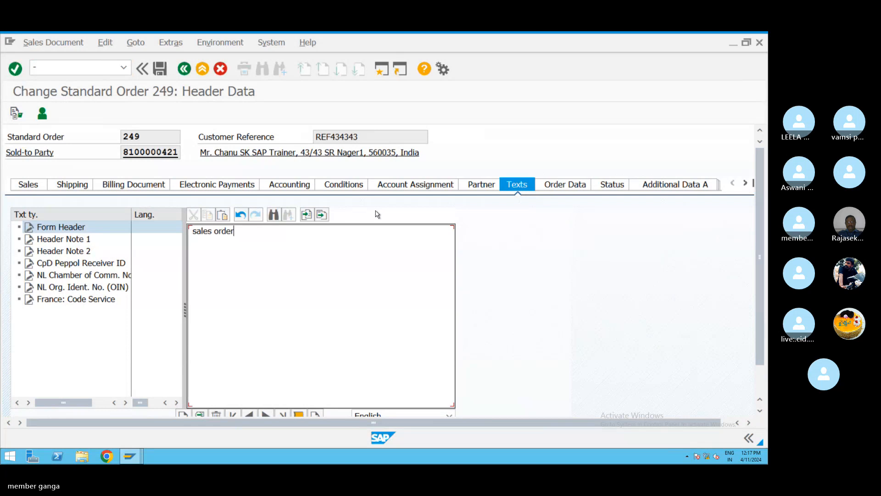
# Step: Review the header's order data for the sold-to and ship-to parties, including the ship-to purchase order type
pyautogui.click(567, 185)
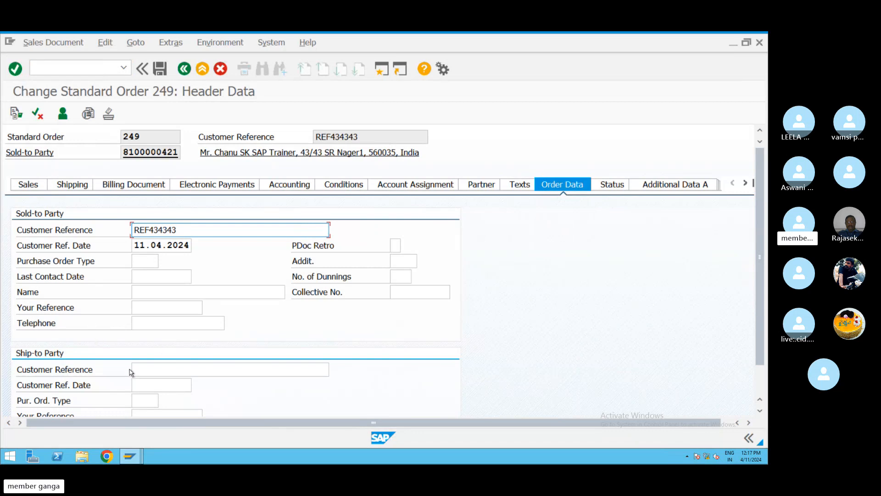
pyautogui.click(139, 401)
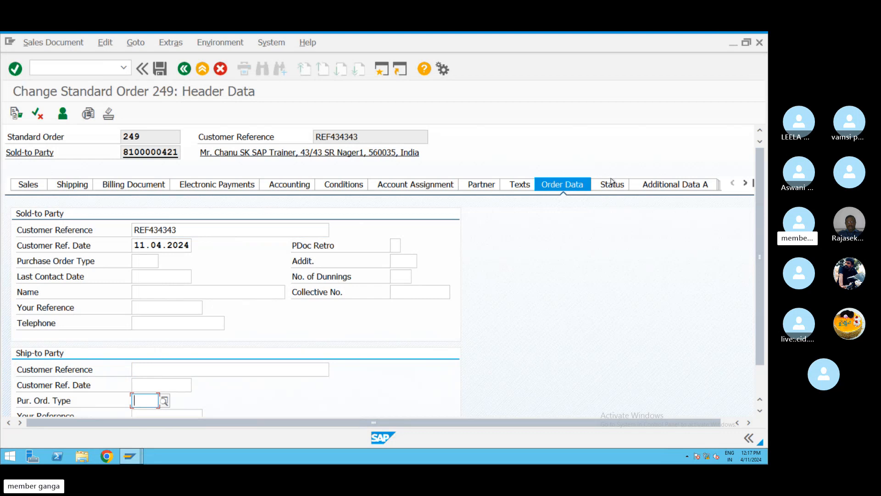
# Step: Review the order header's status, including the overall header completeness and the rejection status
pyautogui.click(616, 191)
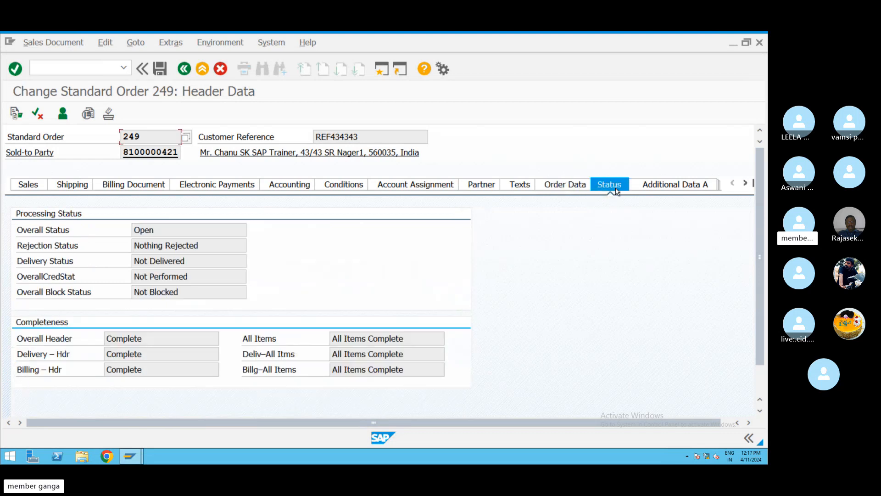
pyautogui.moveTo(146, 341); pyautogui.dragTo(94, 343)
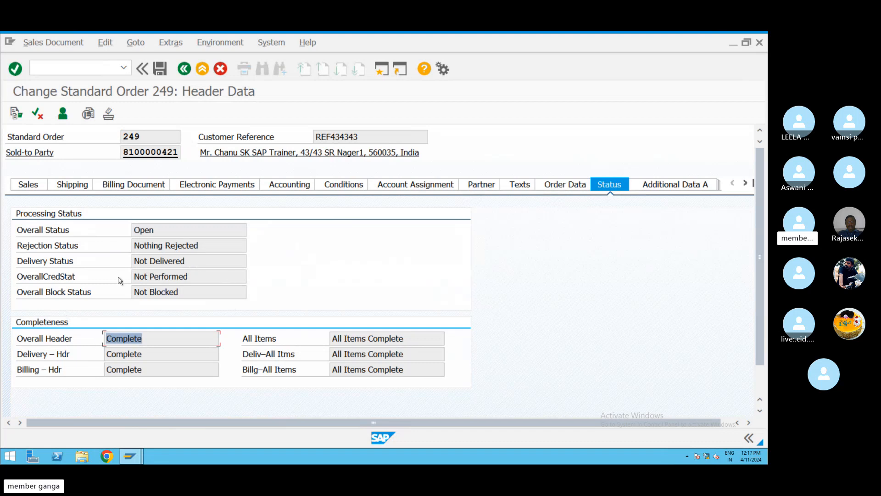
pyautogui.click(128, 244)
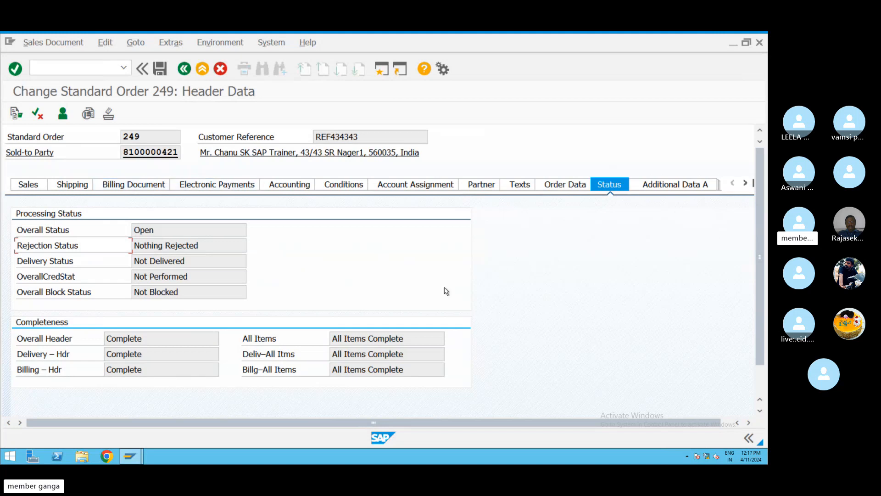
# Step: Switch to the Notepad notes and add "Sales information" at the end of the sales order field list
pyautogui.moveTo(377, 35)
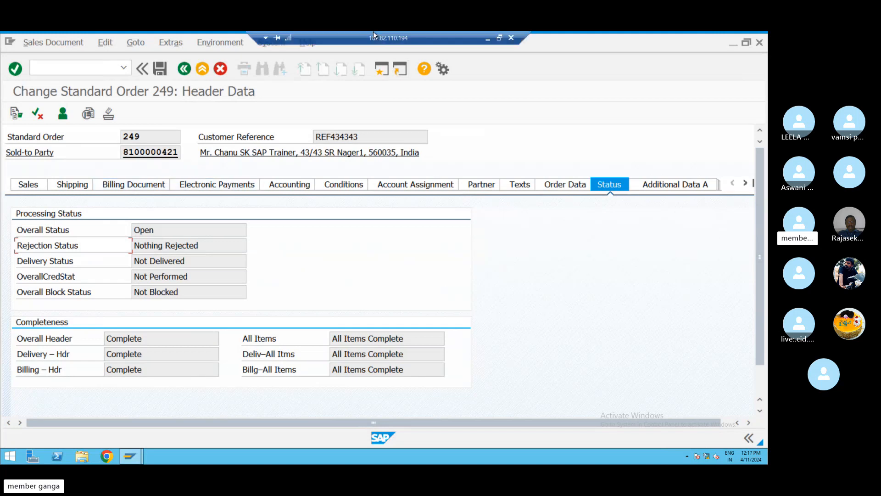
pyautogui.click(488, 39)
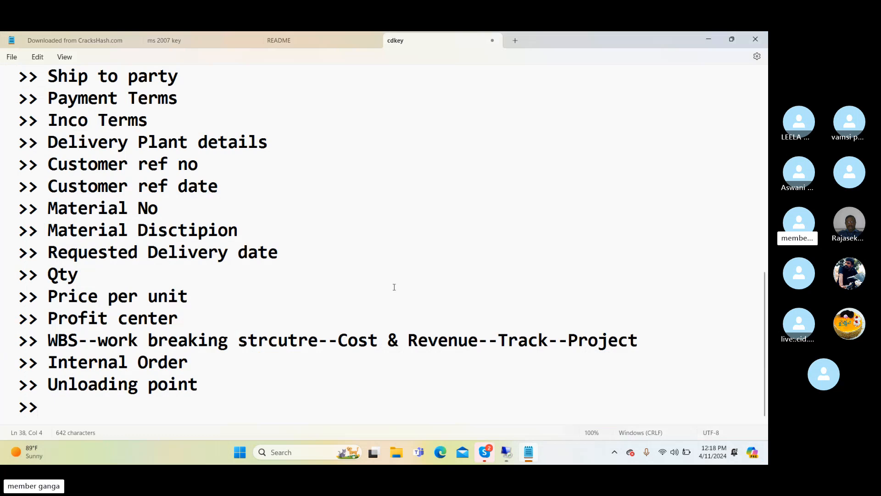
pyautogui.write('Sales ')
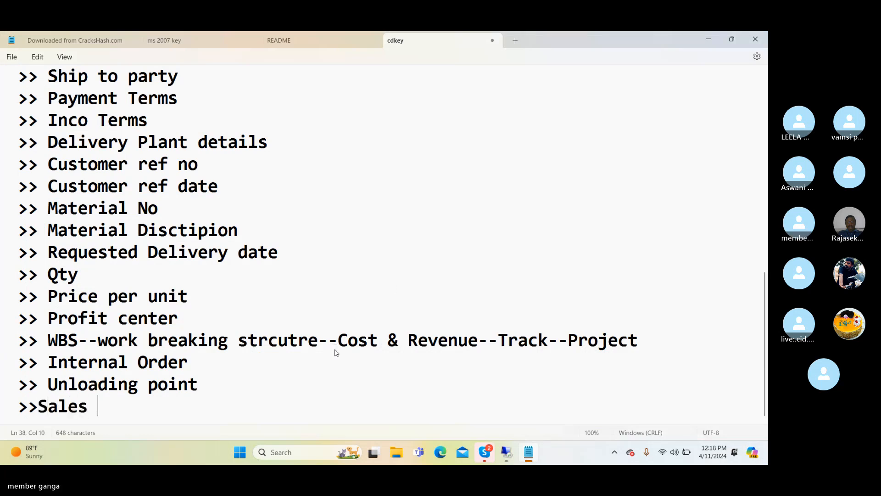
pyautogui.write('information\\')
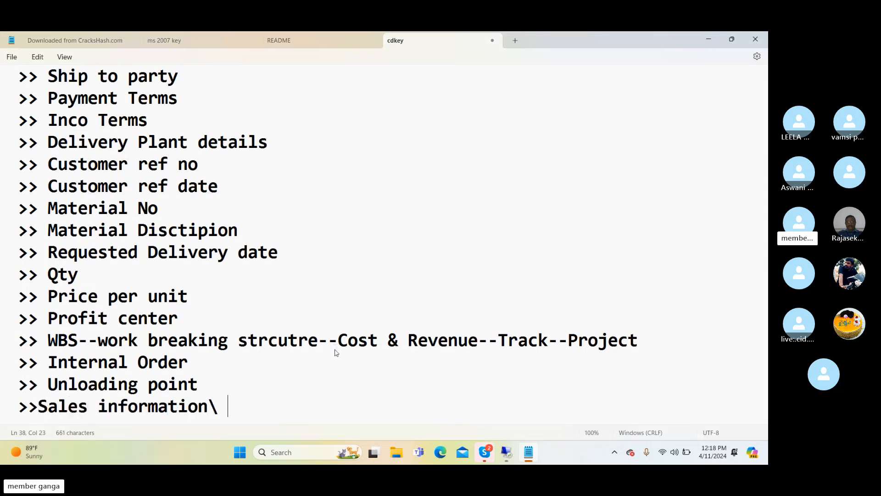
pyautogui.press('BackSpace')
pyautogui.press('BackSpace')
pyautogui.press('Return')
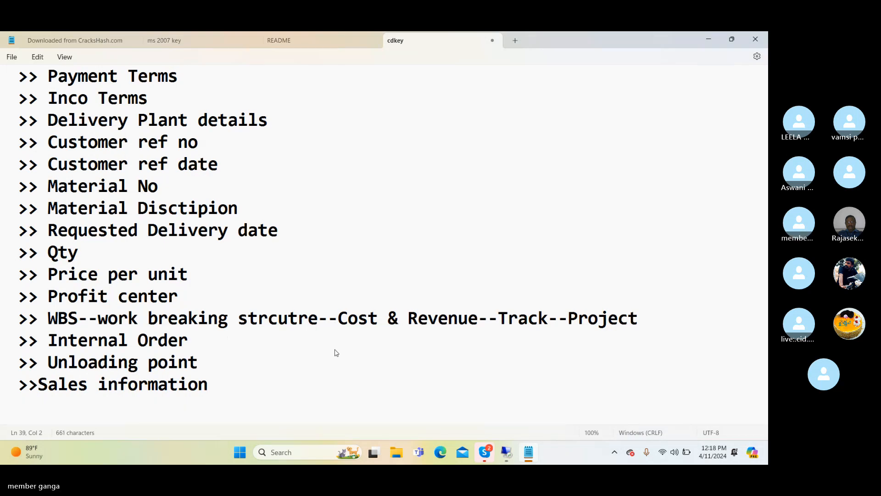
# Step: Add "Billing" and "Shipping" as two further ">>" entries at the end of the list
pyautogui.write('>>')
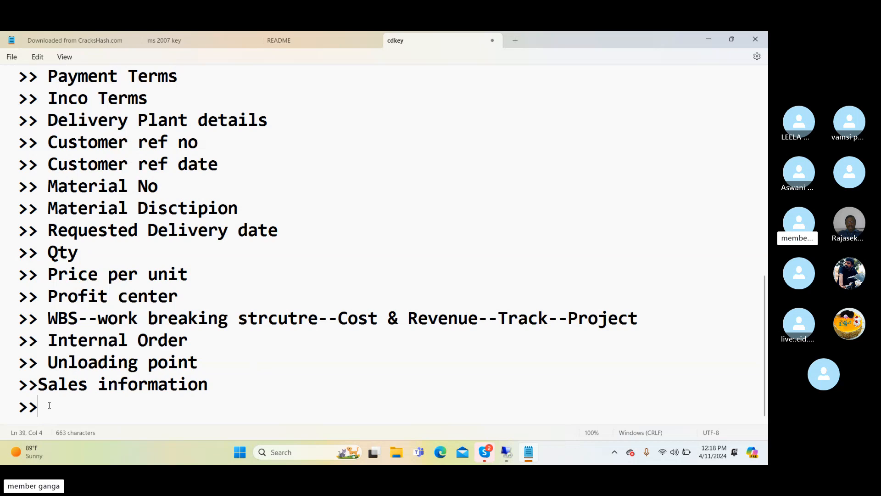
pyautogui.write('Billing')
pyautogui.press('Return')
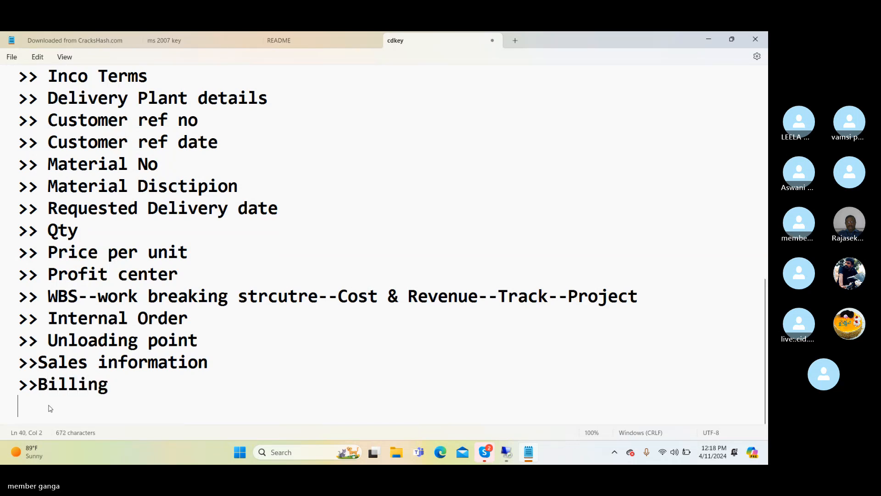
pyautogui.write('>> Shipp')
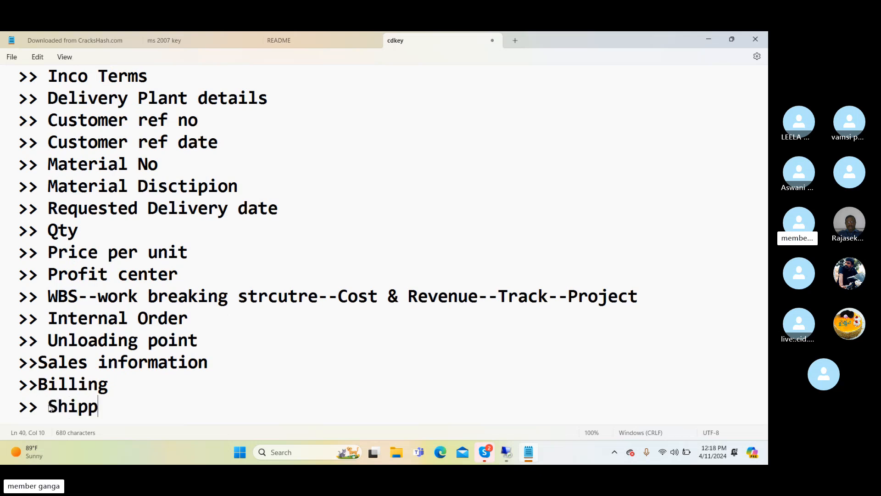
pyautogui.write('ing')
pyautogui.press('Return')
# Step: Add a ">> Conditions" entry below Shipping in the notes
pyautogui.write('>>')
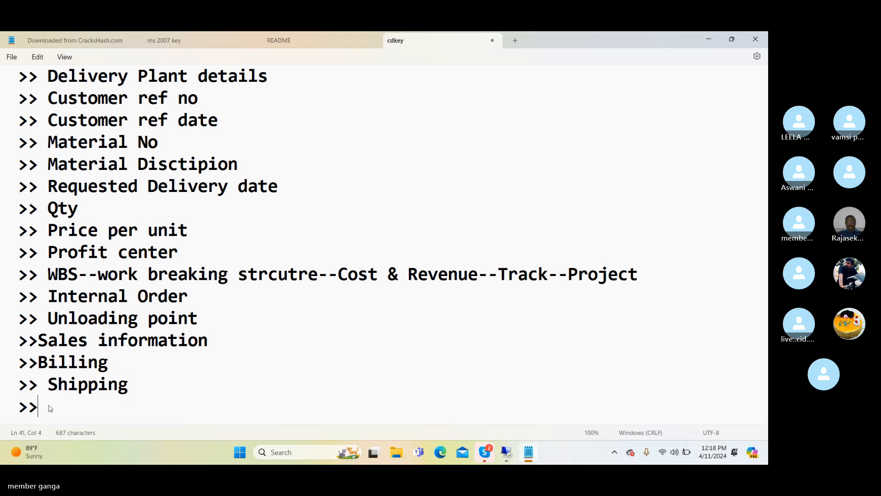
pyautogui.write(' Co')
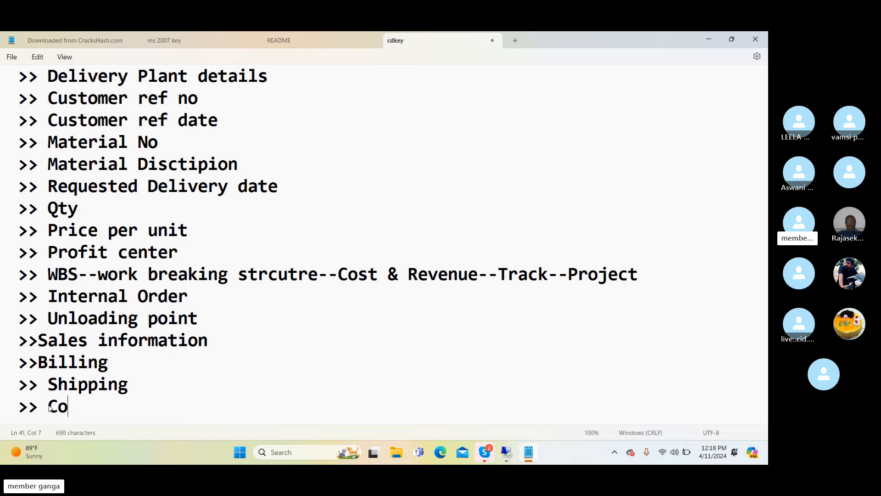
pyautogui.write('nditions')
pyautogui.press('BackSpace')
pyautogui.press('BackSpace')
pyautogui.press('BackSpace')
pyautogui.press('BackSpace')
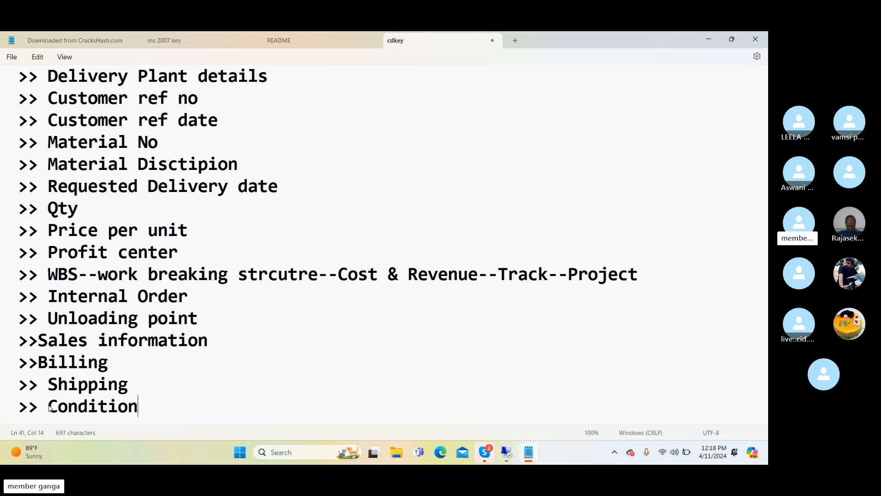
pyautogui.write('ions')
pyautogui.press('Return')
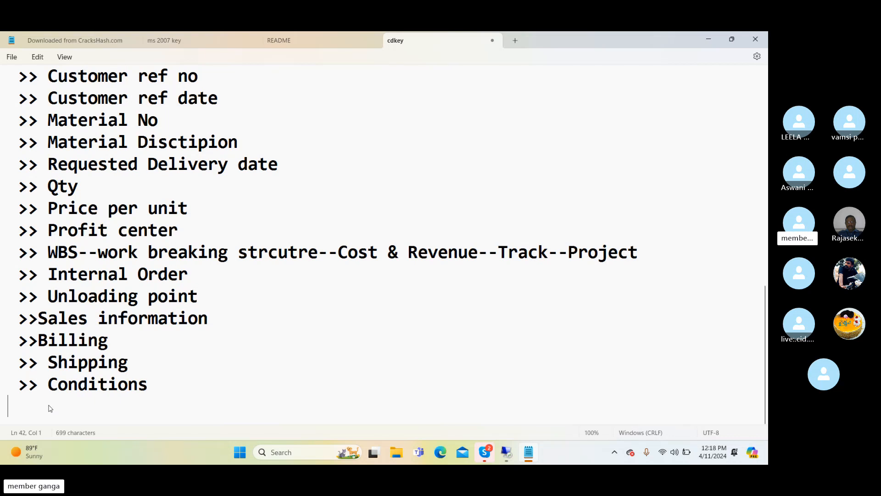
# Step: Start a new list entry below Conditions reading "Partner inforation--Sold to party"
pyautogui.write('>>')
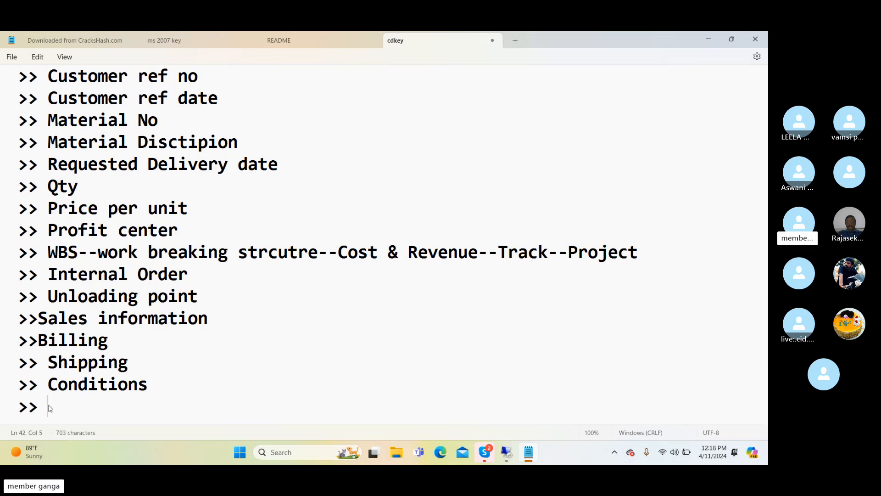
pyautogui.scroll(1, 50, 408)
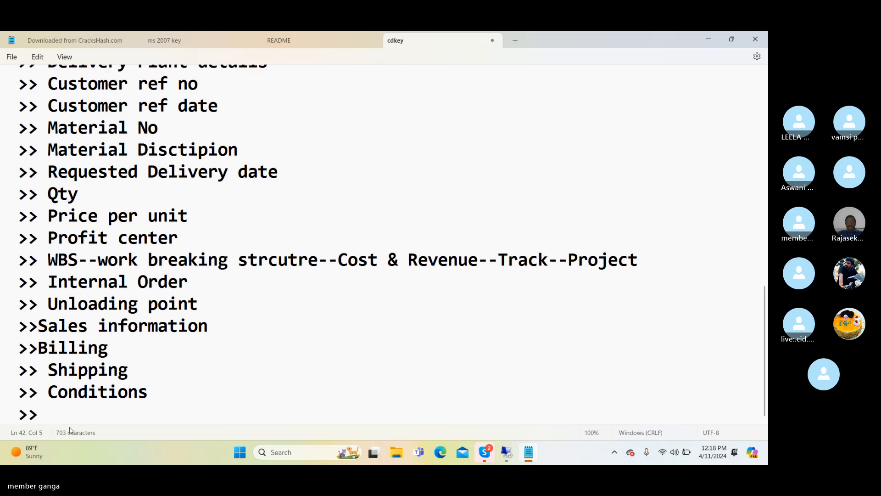
pyautogui.write('Partner ')
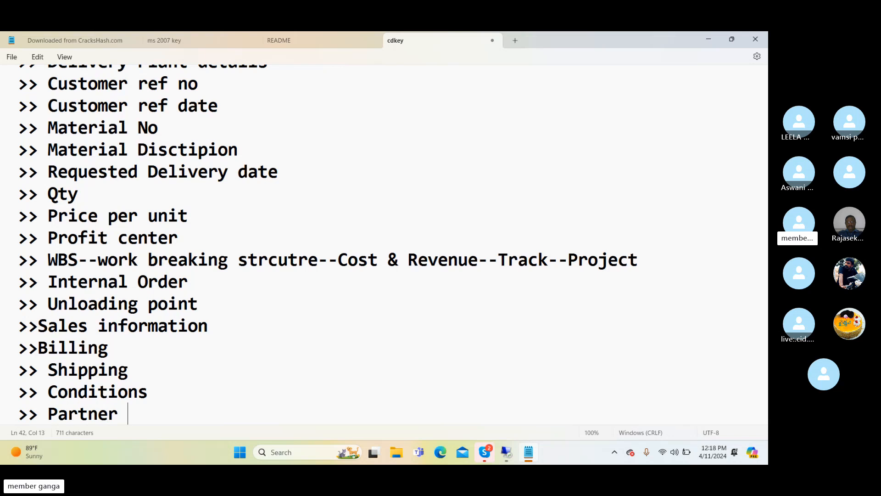
pyautogui.write('inforation')
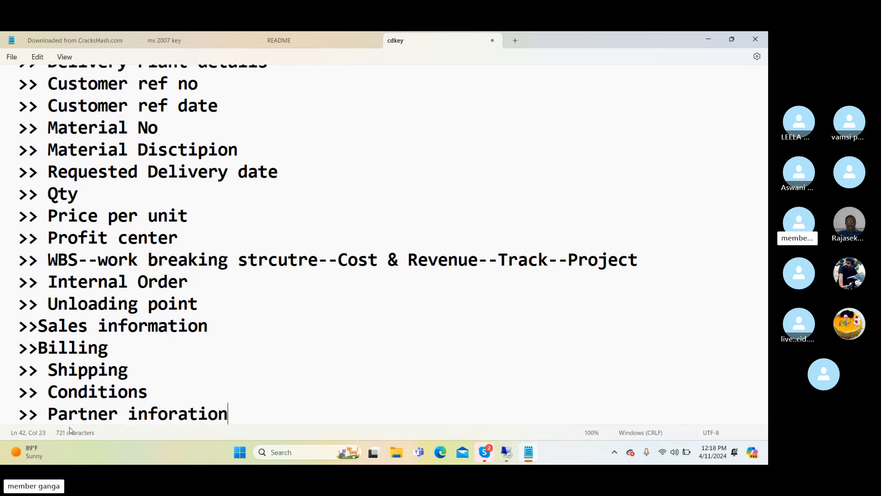
pyautogui.write('--Sold')
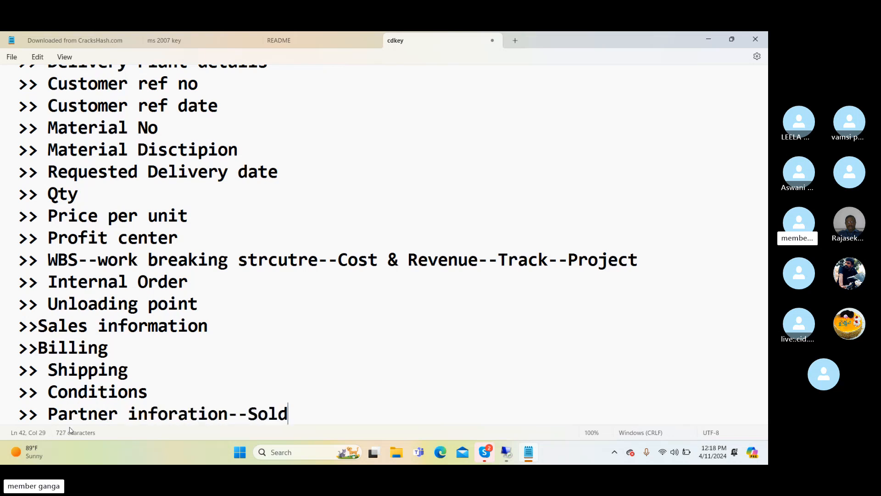
pyautogui.write(' to party')
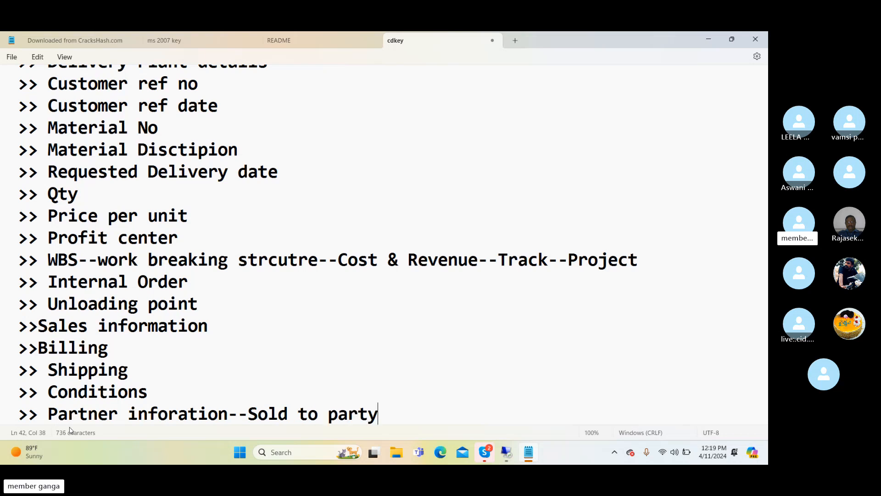
# Step: Extend the partner entry with ",Ship to party,Bill to party,payer to party information"
pyautogui.write(',Ship to ')
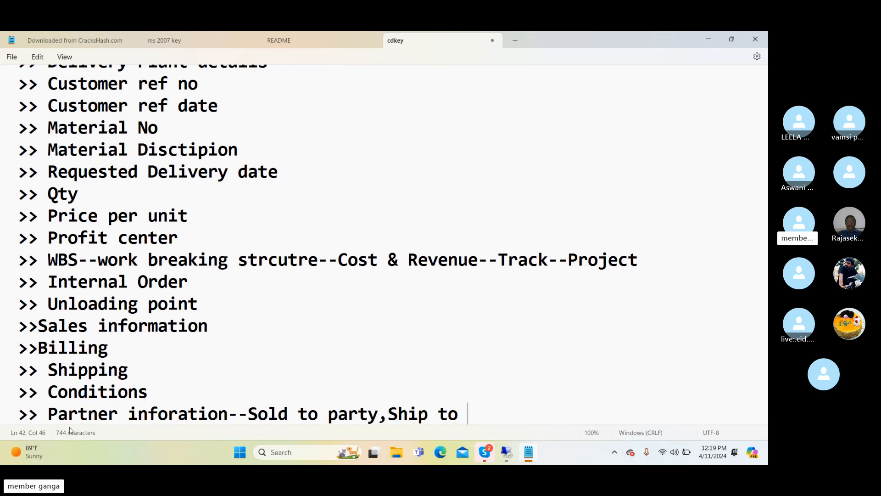
pyautogui.write('party,B')
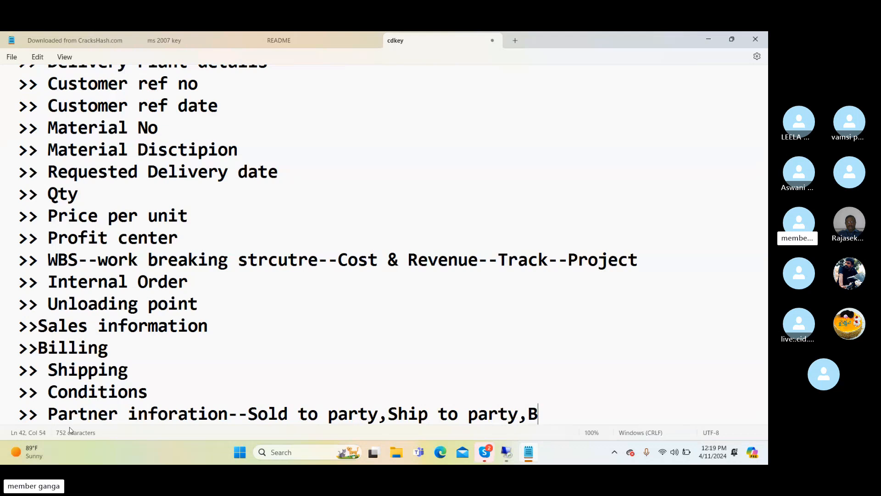
pyautogui.write('ill to party')
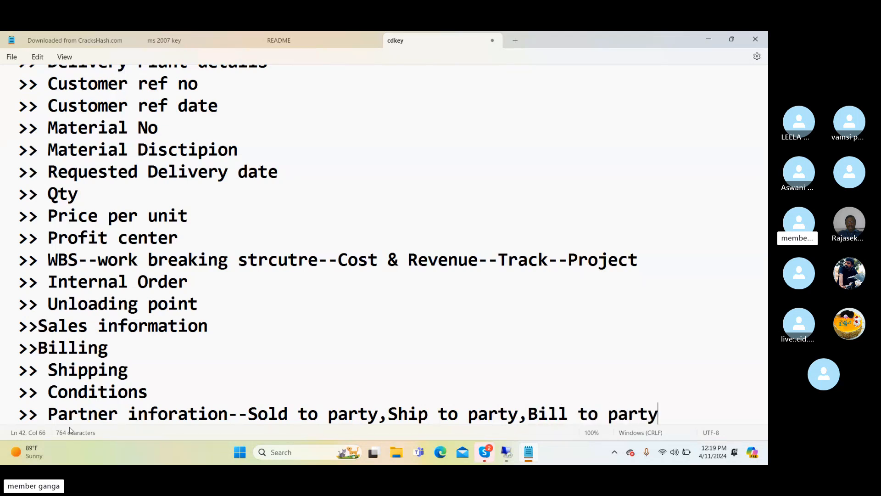
pyautogui.write(',[a')
pyautogui.press('BackSpace')
pyautogui.press('BackSpace')
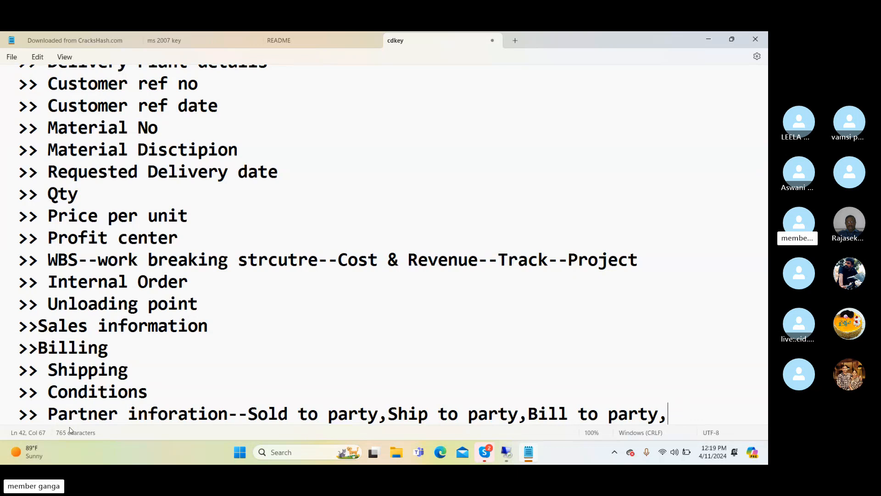
pyautogui.write('payer to part')
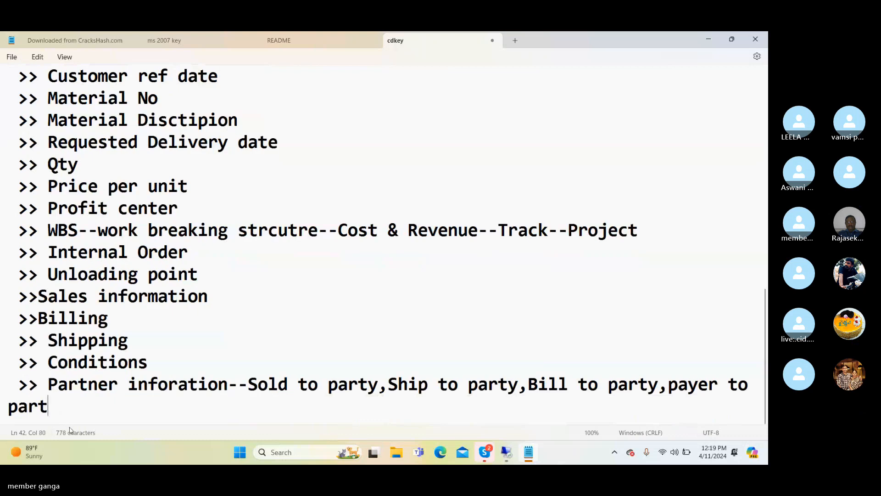
pyautogui.write('y infor')
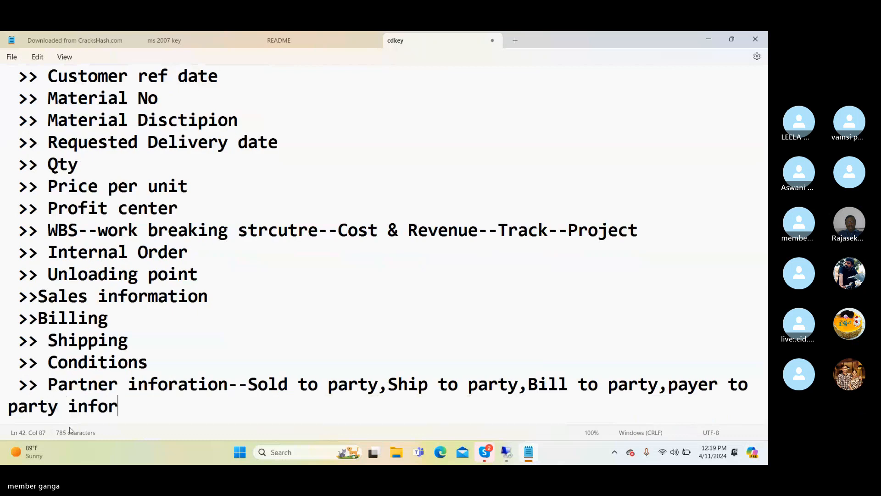
pyautogui.write('mation')
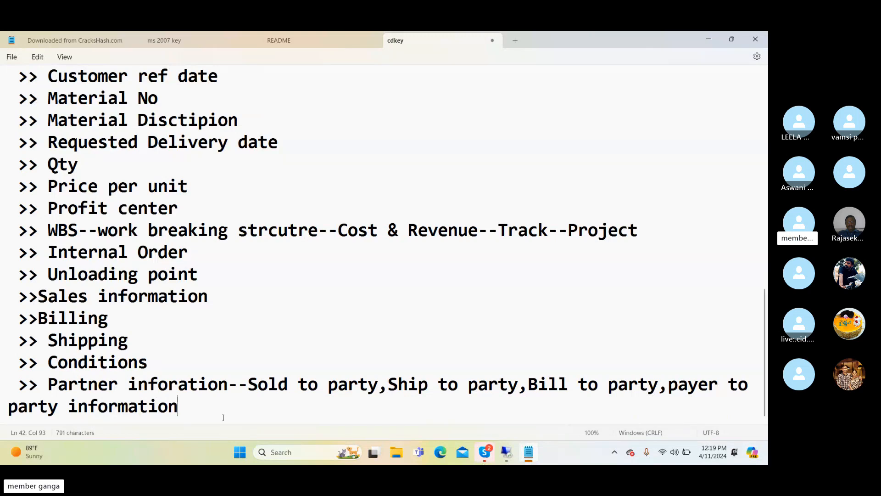
# Step: Switch back to the sales order in SAP and return from its header data to the overview
pyautogui.hotkey('alt', 'Tab')
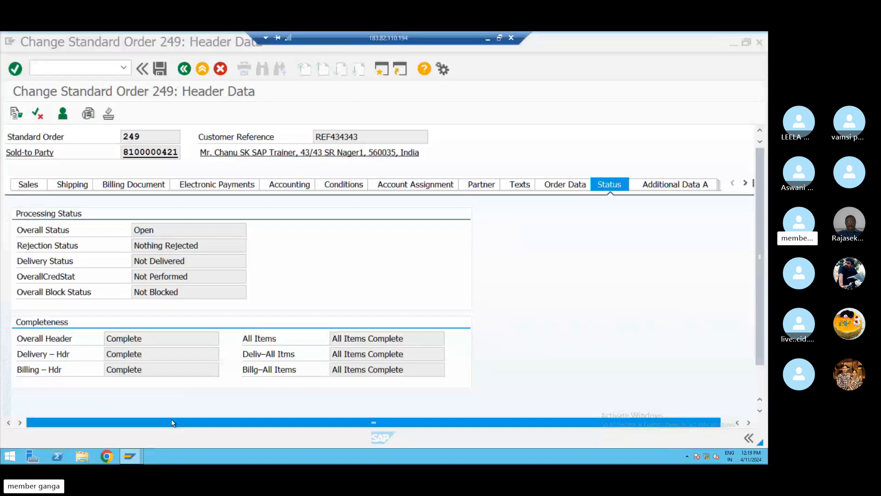
pyautogui.hotkey('alt', 'Tab')
pyautogui.hotkey('alt', 'Tab')
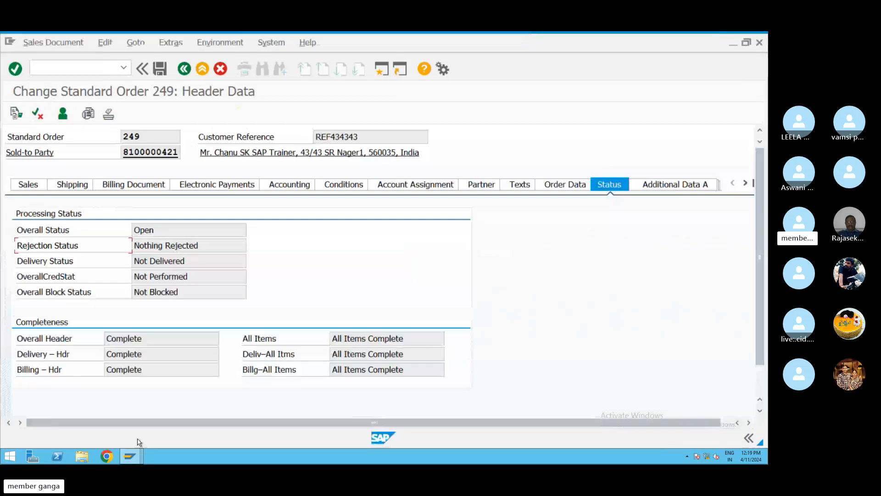
pyautogui.click(130, 461)
pyautogui.click(131, 459)
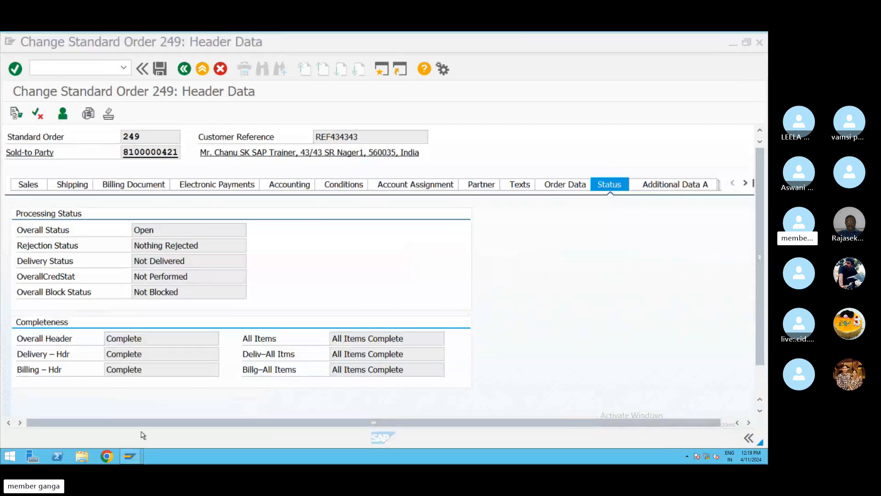
pyautogui.click(147, 432)
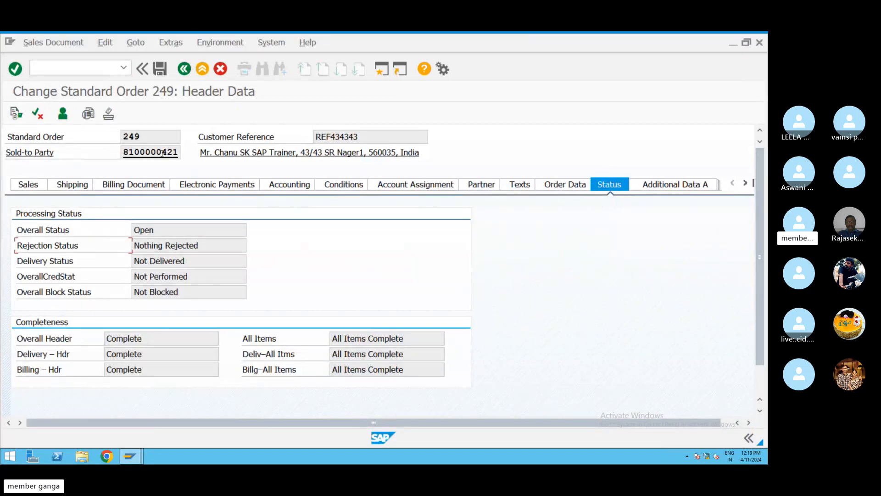
pyautogui.click(135, 43)
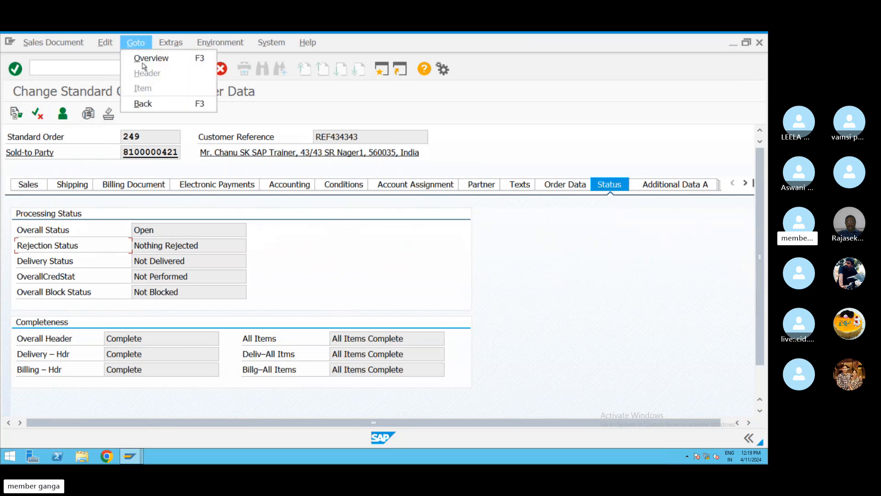
pyautogui.click(147, 60)
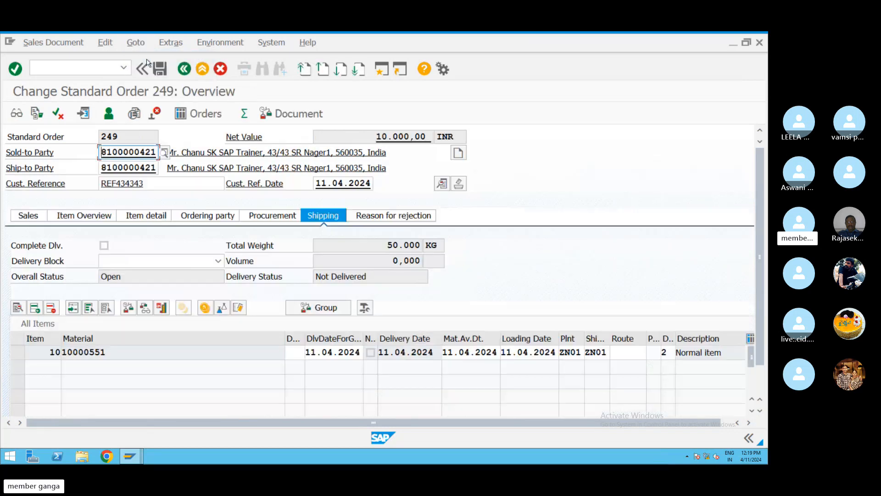
# Step: Open the partner data of the sales order's item from the order overview
pyautogui.click(136, 42)
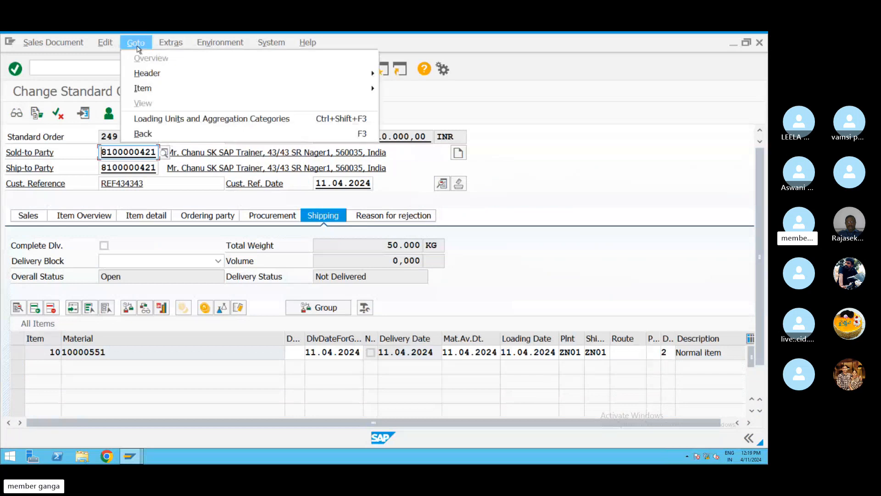
pyautogui.moveTo(156, 78)
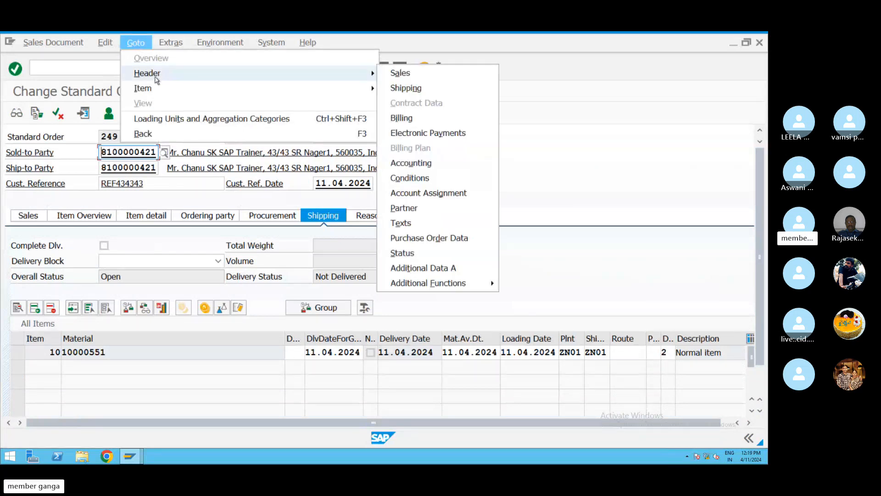
pyautogui.moveTo(160, 94)
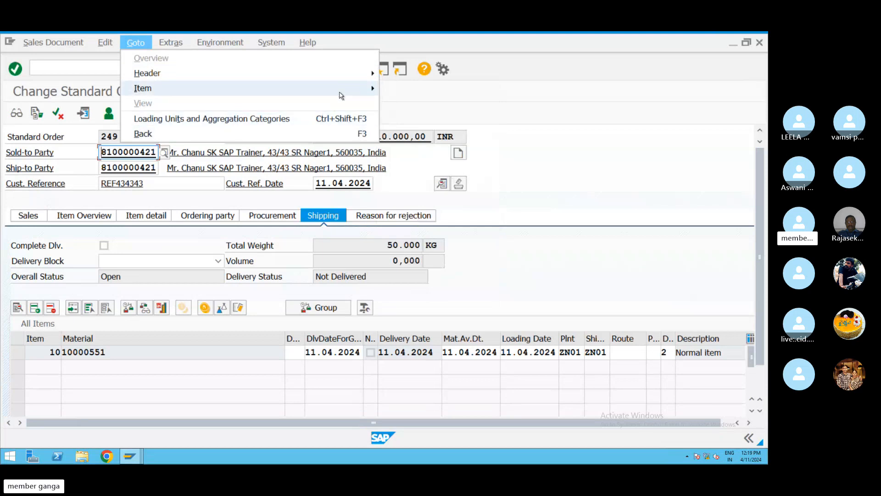
pyautogui.moveTo(339, 92)
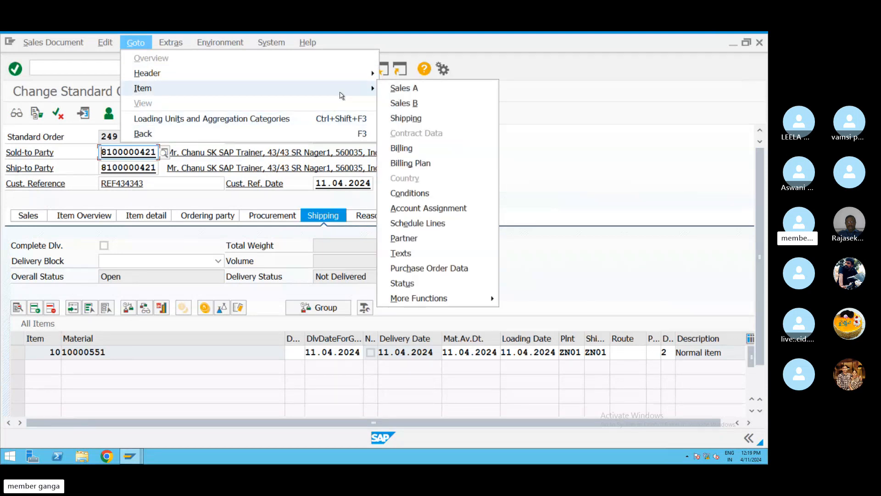
pyautogui.click(411, 239)
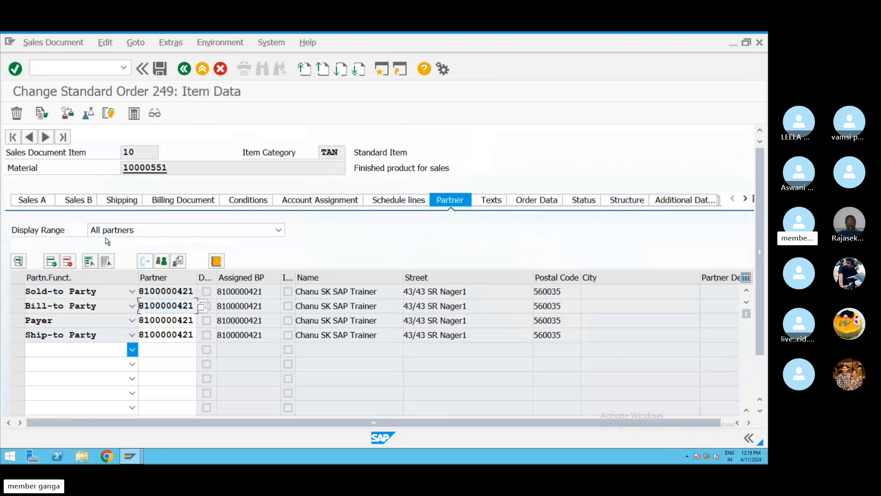
# Step: Go to the order's header sales data and view the possible entries for the order type
pyautogui.click(132, 45)
pyautogui.click(156, 74)
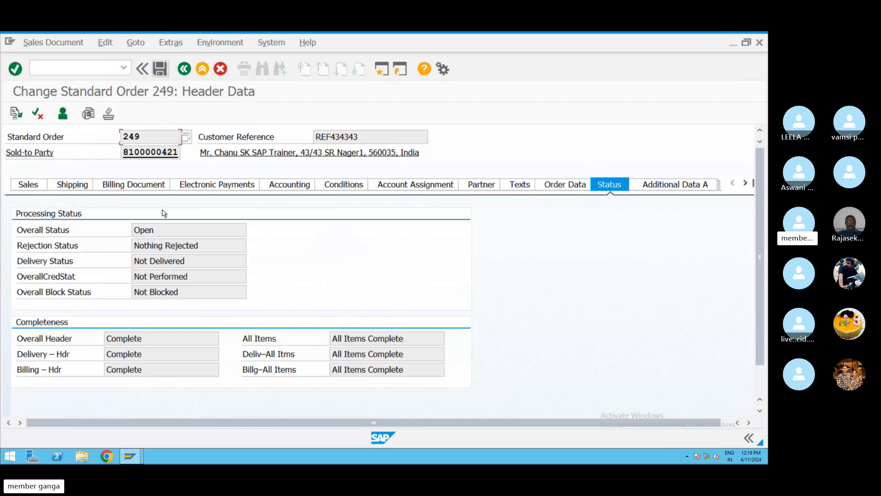
pyautogui.click(22, 185)
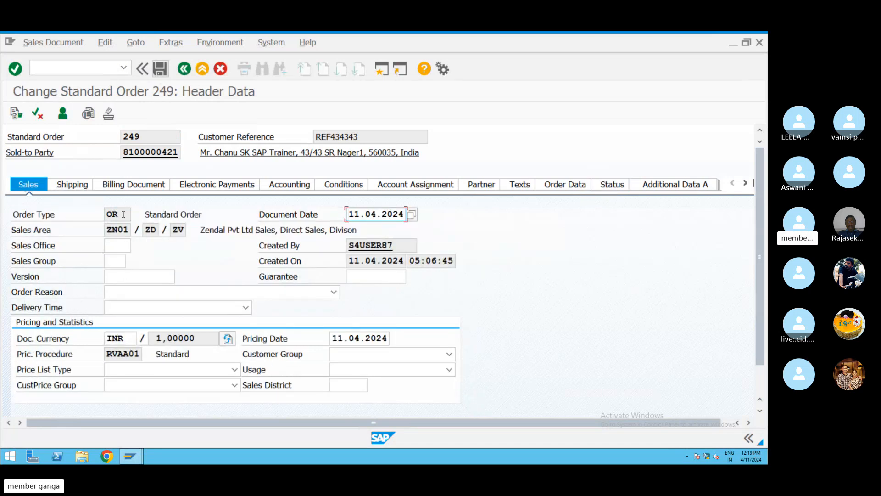
pyautogui.click(121, 214)
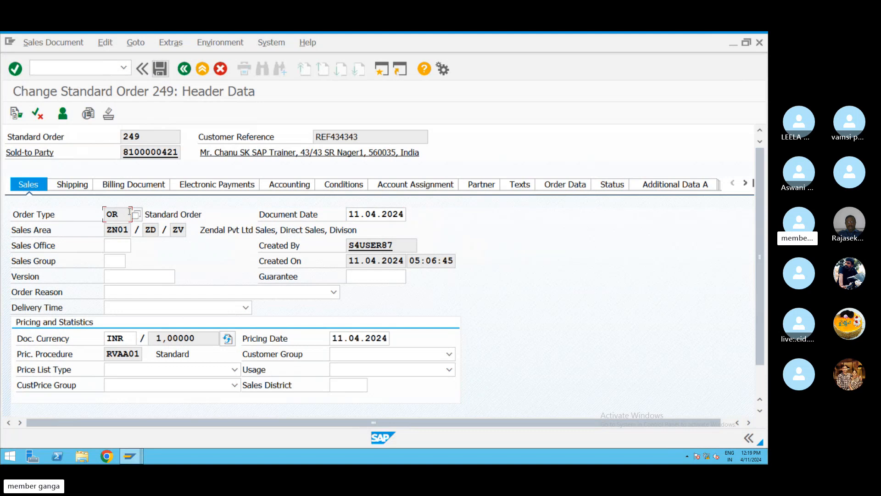
pyautogui.click(136, 214)
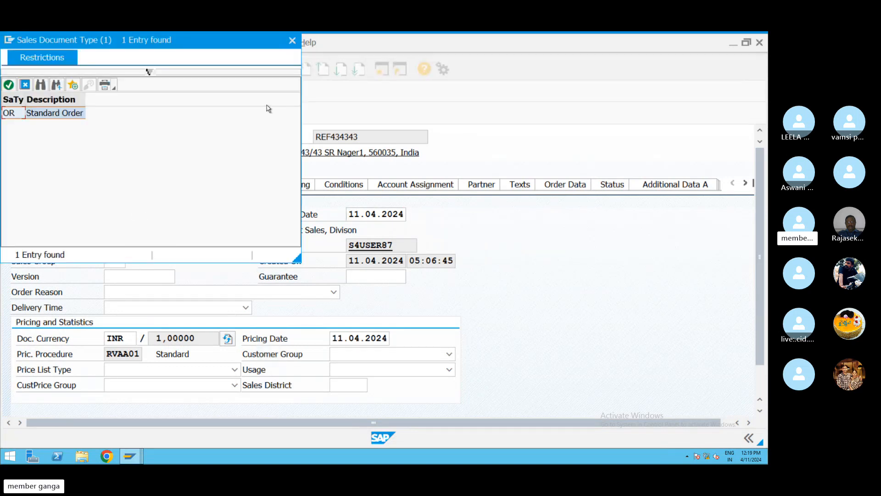
pyautogui.click(292, 40)
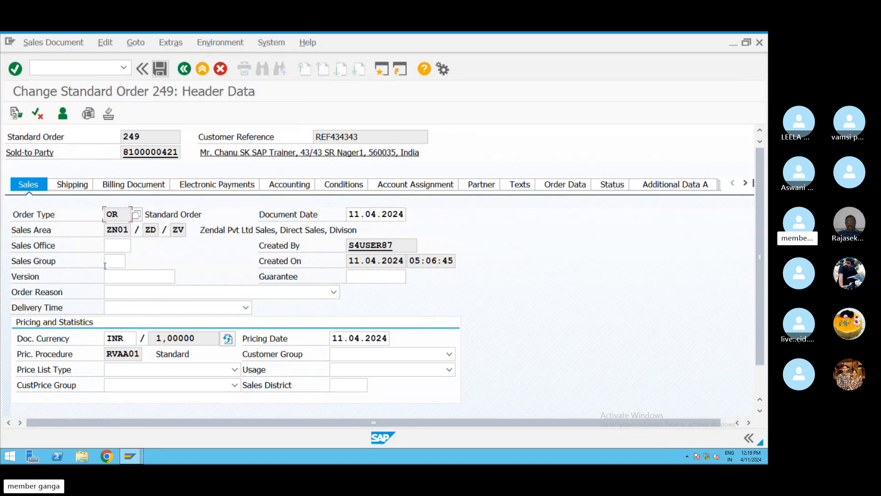
# Step: Examine the header's sales office, sales group, version, delivery time, creation and document dates, pricing procedure and pricing date
pyautogui.click(117, 245)
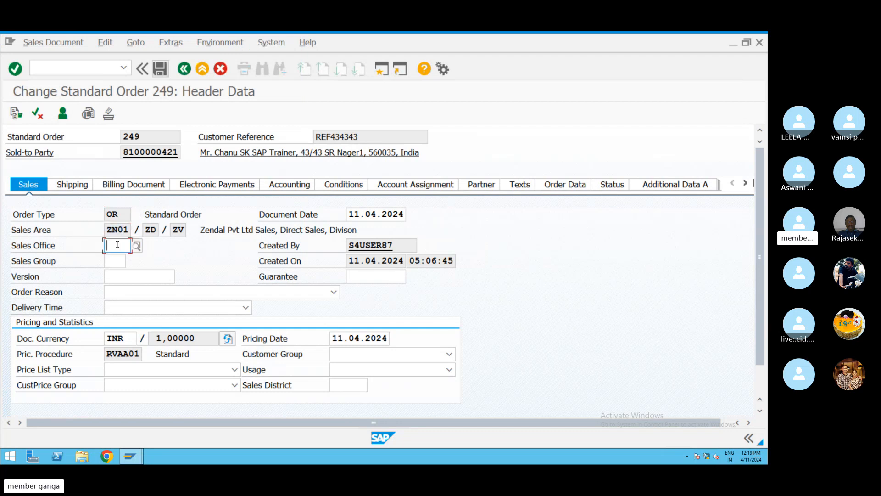
pyautogui.click(114, 260)
pyautogui.click(126, 276)
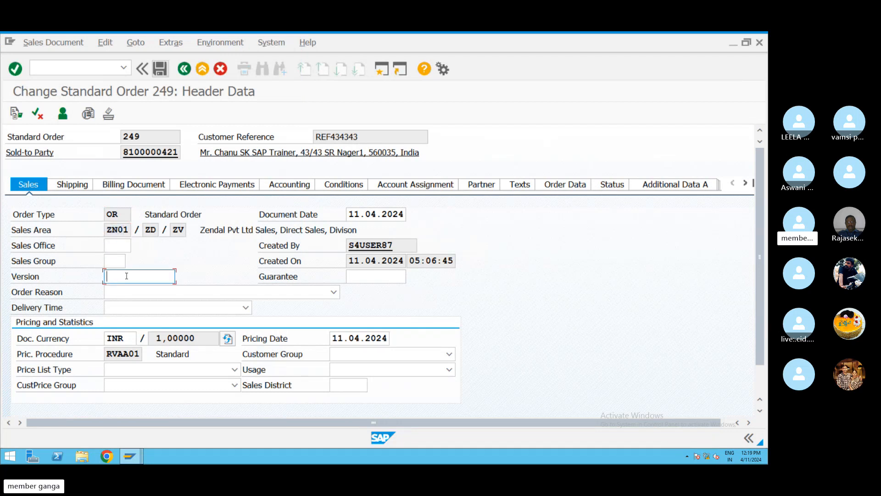
pyautogui.click(119, 311)
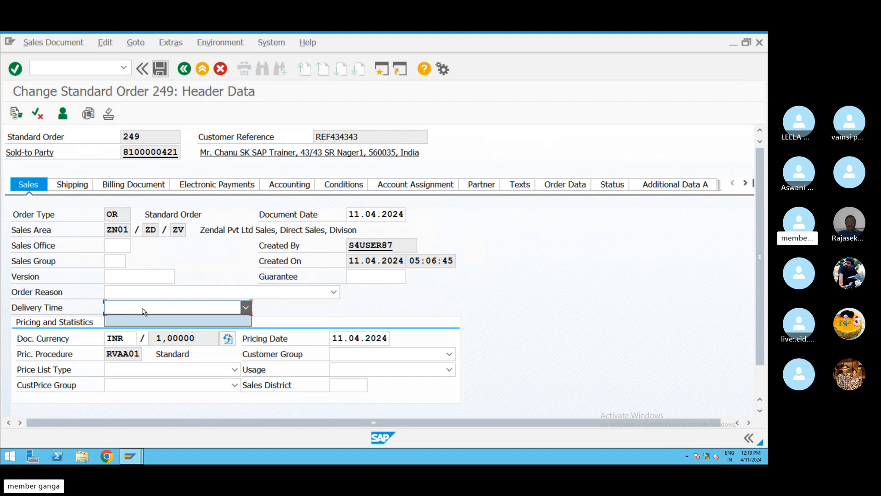
pyautogui.press('Escape')
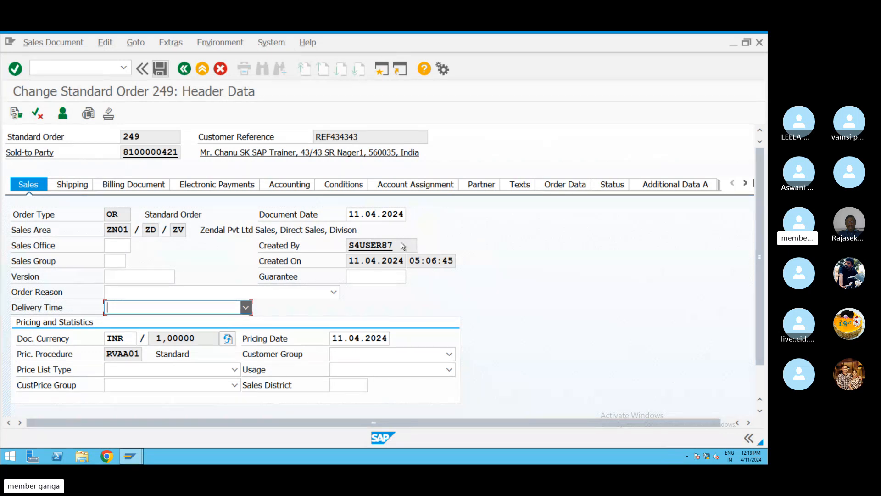
pyautogui.doubleClick(405, 260)
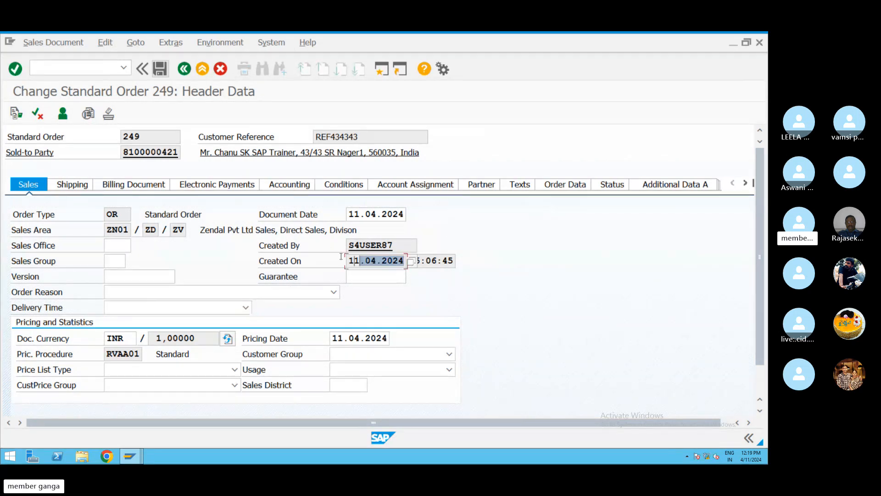
pyautogui.click(452, 221)
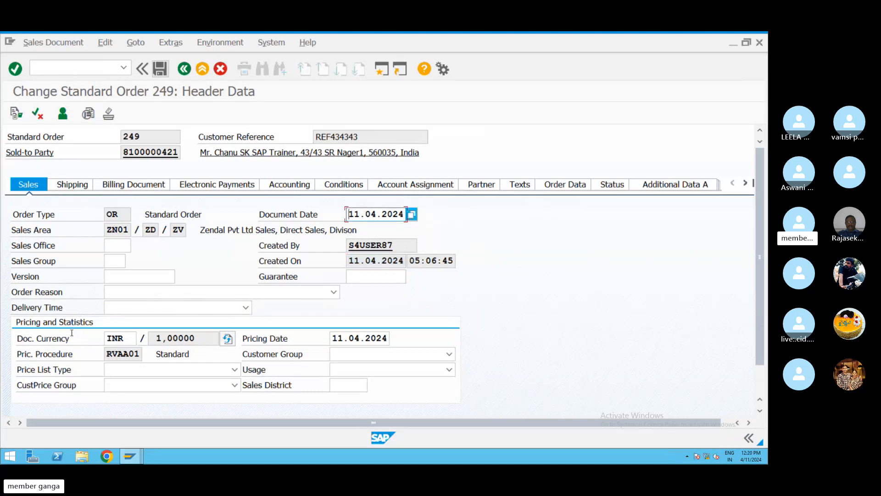
pyautogui.moveTo(122, 352); pyautogui.dragTo(105, 354)
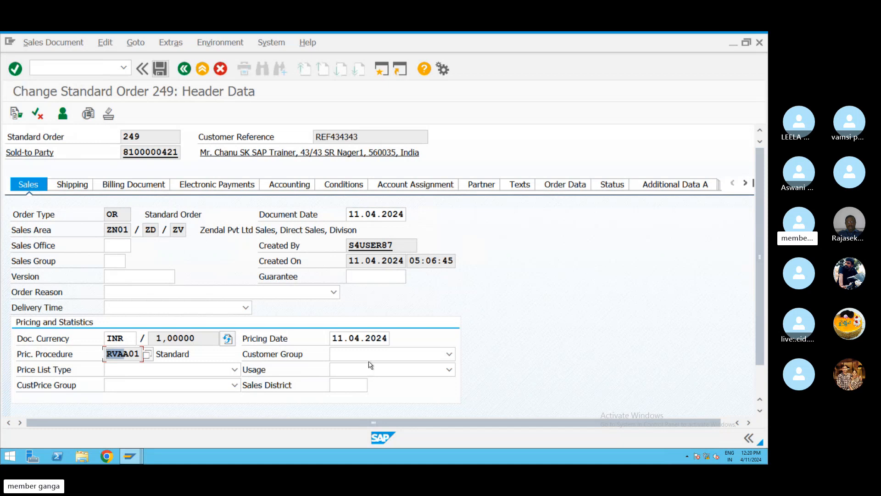
pyautogui.moveTo(351, 335); pyautogui.dragTo(338, 338)
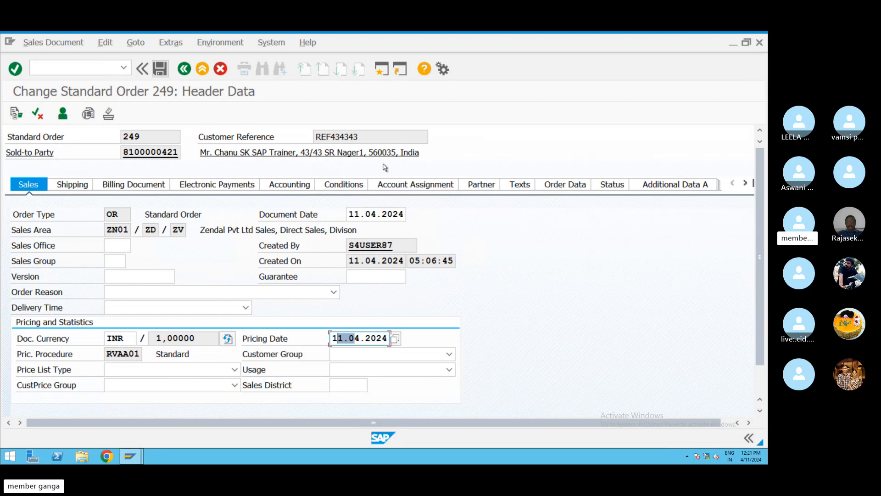
# Step: Open the header conditions and review the pricing elements from the price through output tax to the end of the list
pyautogui.click(346, 184)
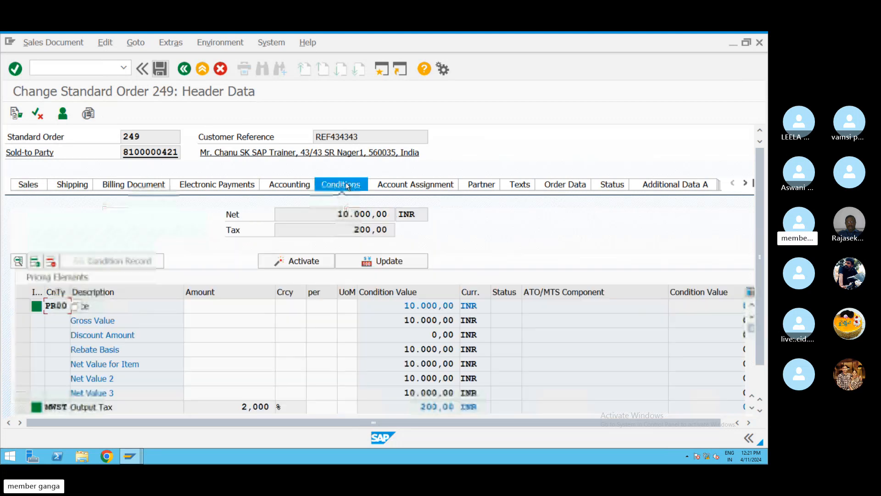
pyautogui.click(111, 304)
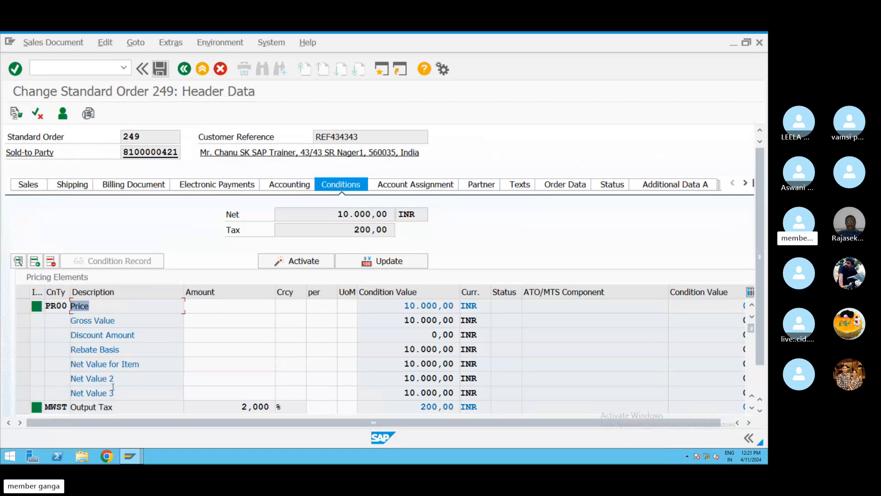
pyautogui.click(128, 405)
pyautogui.moveTo(751, 330); pyautogui.dragTo(751, 348)
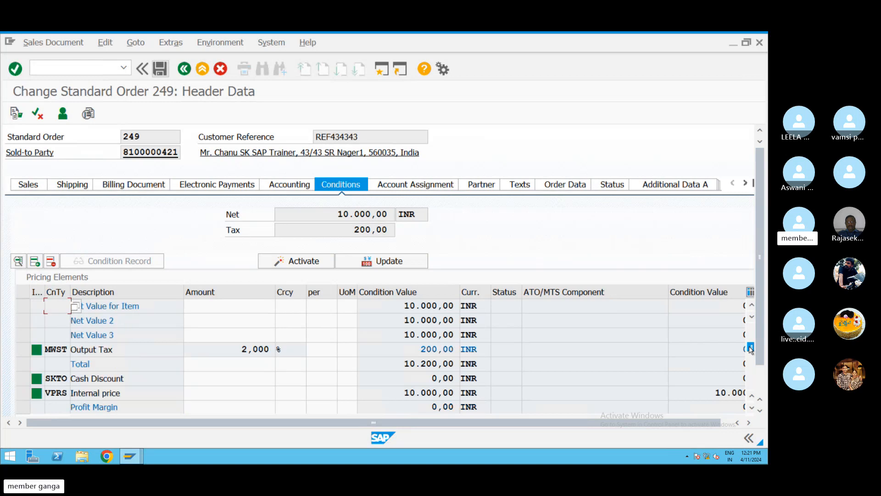
pyautogui.click(750, 359)
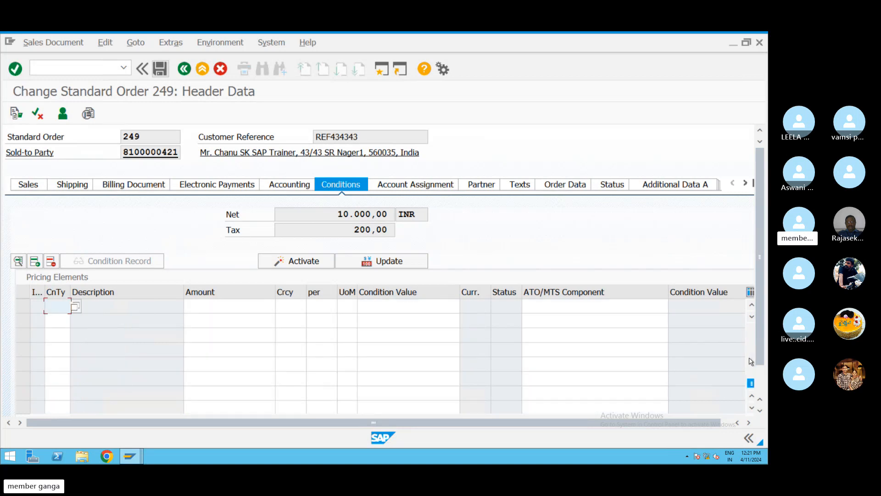
pyautogui.click(750, 364)
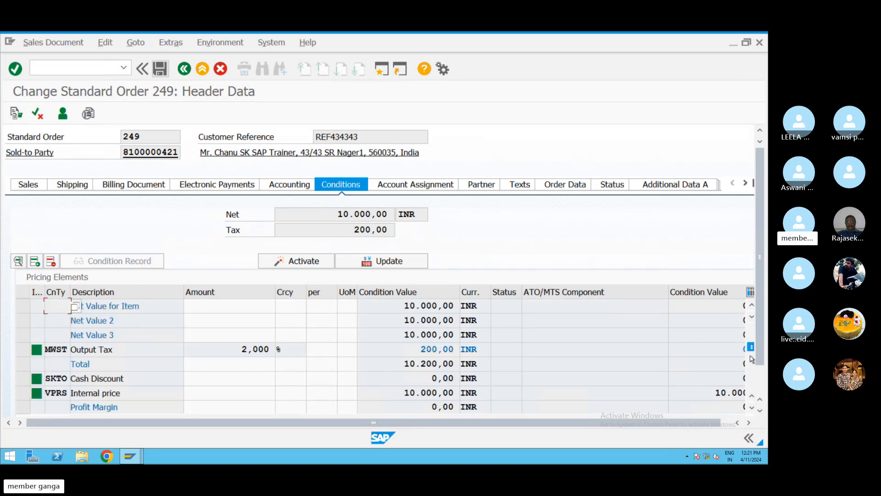
pyautogui.click(751, 365)
# Step: Switch to the notes in Notepad and add a "Condtions" heading underlined with "=========" below the partner entry
pyautogui.hotkey('alt', 'Tab')
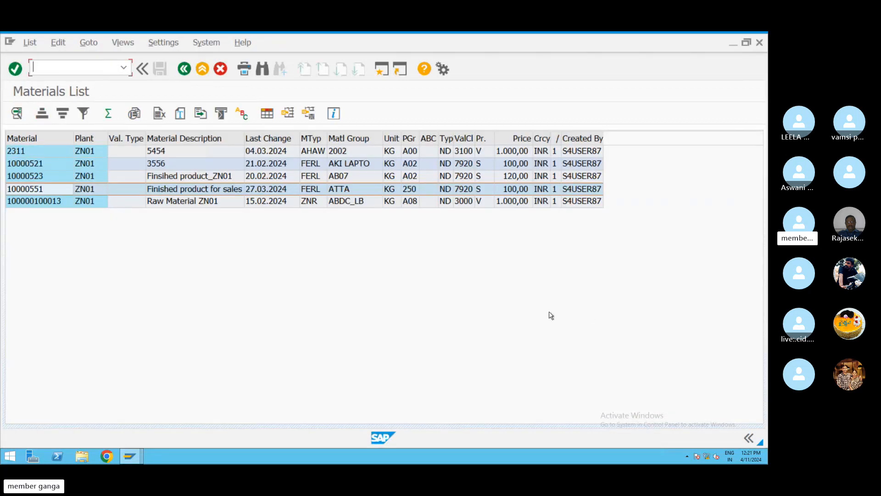
pyautogui.hotkey('alt', 'Tab')
pyautogui.moveTo(391, 32)
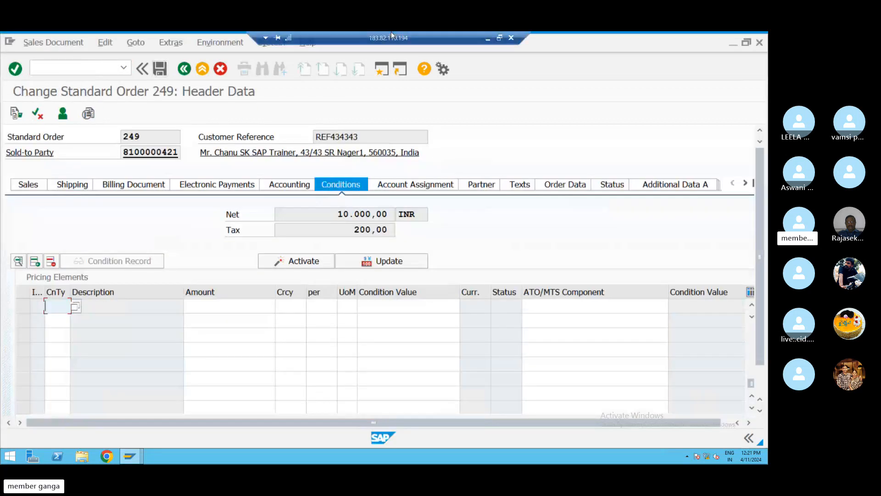
pyautogui.click(488, 38)
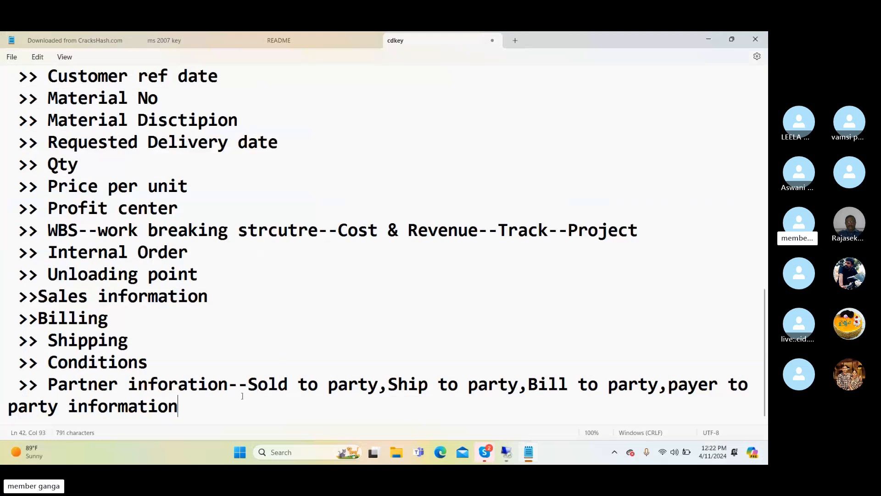
pyautogui.press('Return')
pyautogui.press('Return')
pyautogui.write('Condtions')
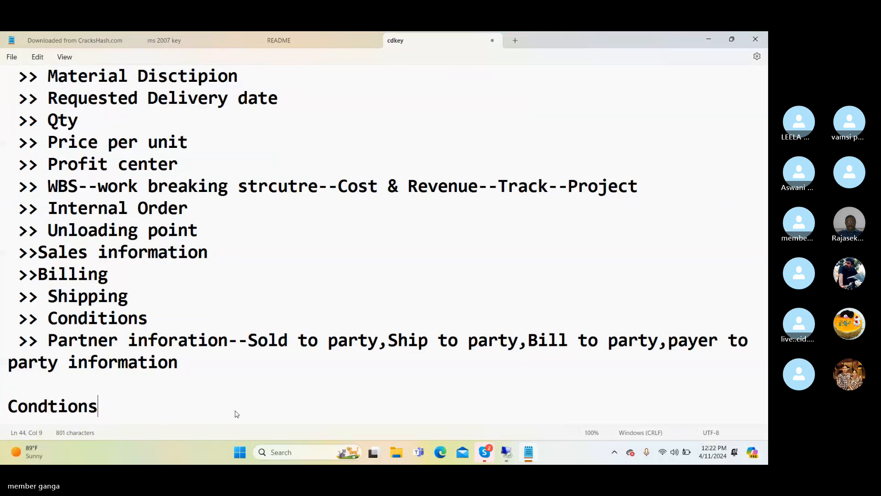
pyautogui.press('Return')
pyautogui.write('=========')
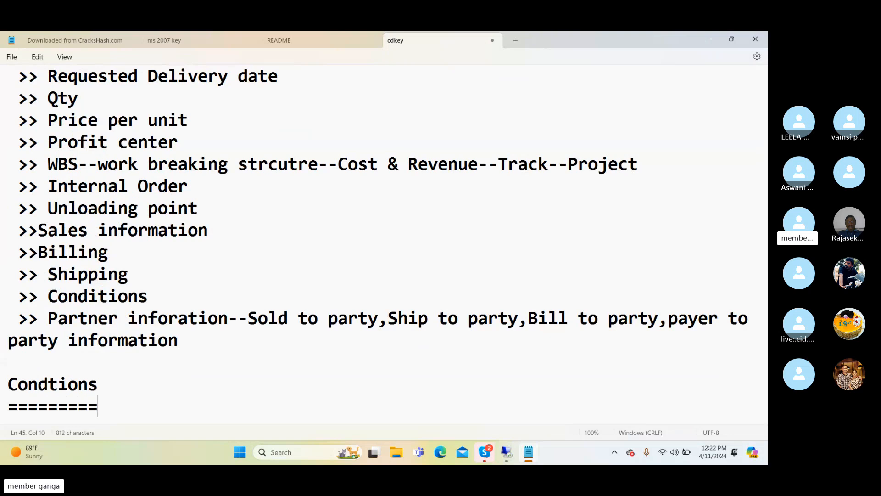
# Step: List "Gross price" and "Sales deductions" on separate lines under the Condtions heading
pyautogui.press('Return')
pyautogui.write('Gross price')
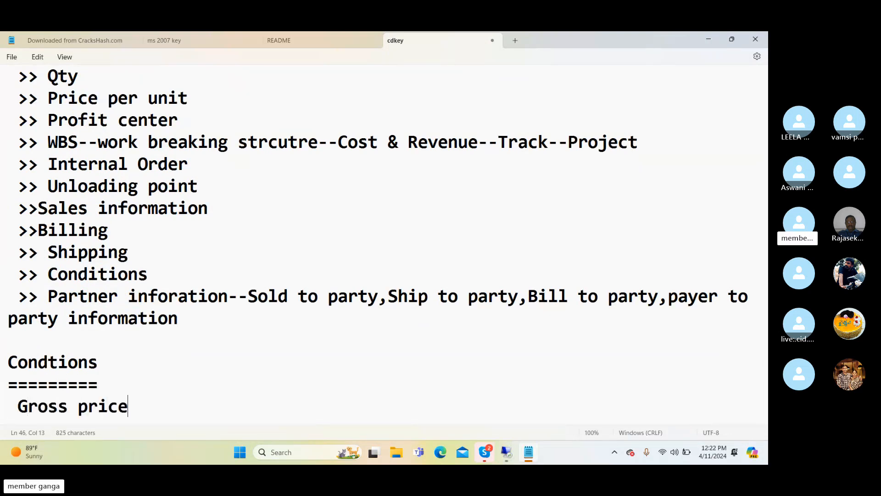
pyautogui.press('Return')
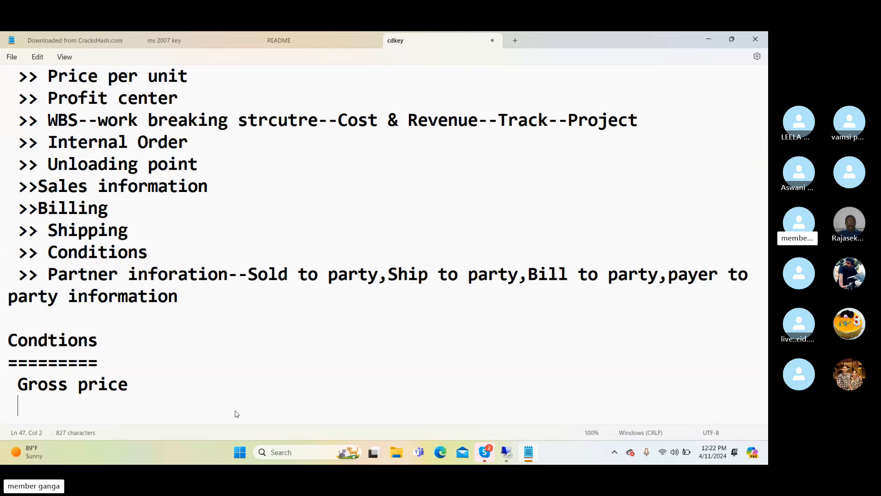
pyautogui.write('Sales')
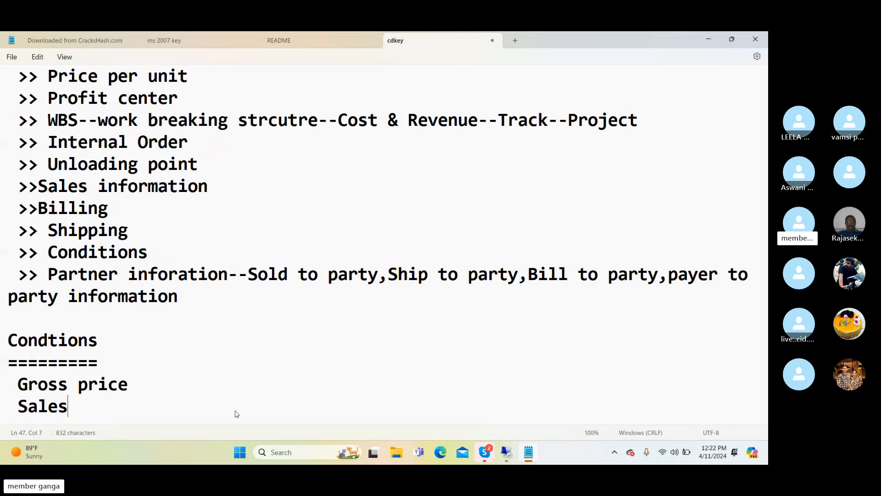
pyautogui.write(' deductions')
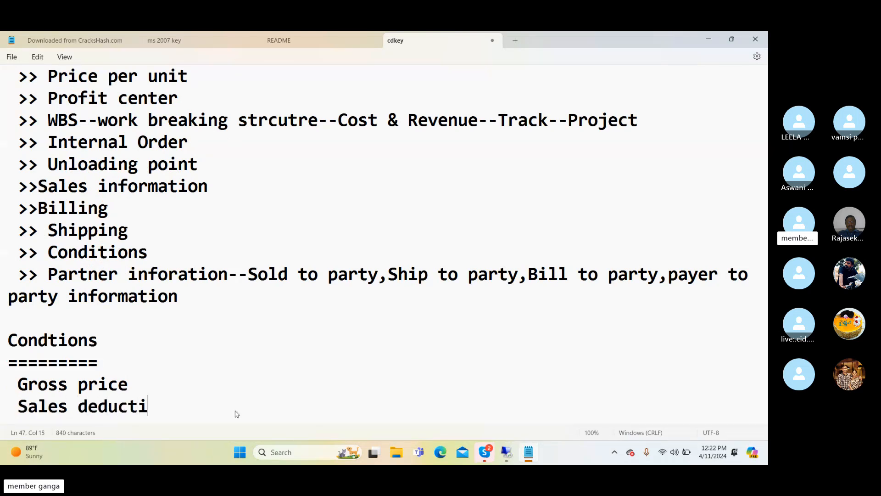
pyautogui.press('Return')
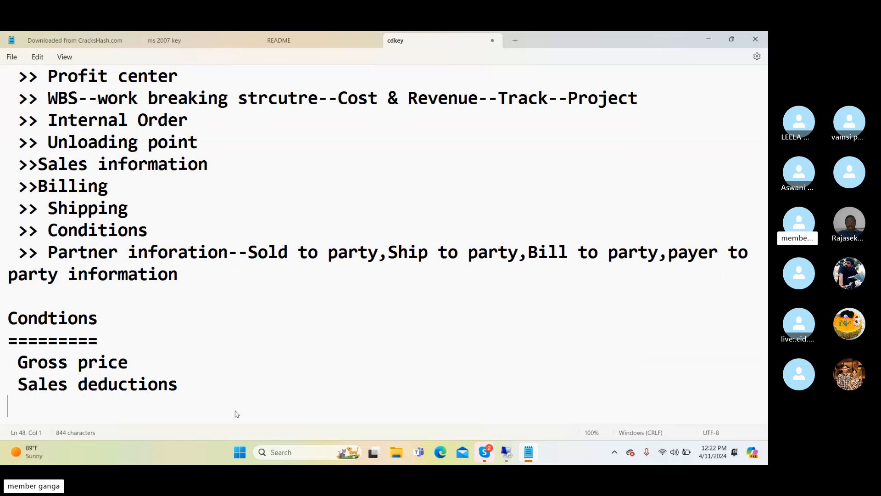
# Step: Add "Fright" and "Rebates" on separate lines below the sales deductions entry
pyautogui.write('Frigh')
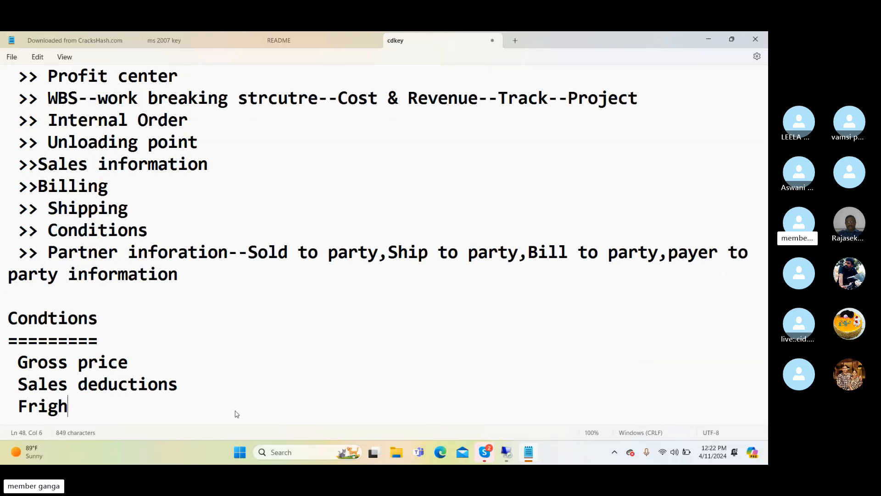
pyautogui.write('t')
pyautogui.press('Return')
pyautogui.write('reg')
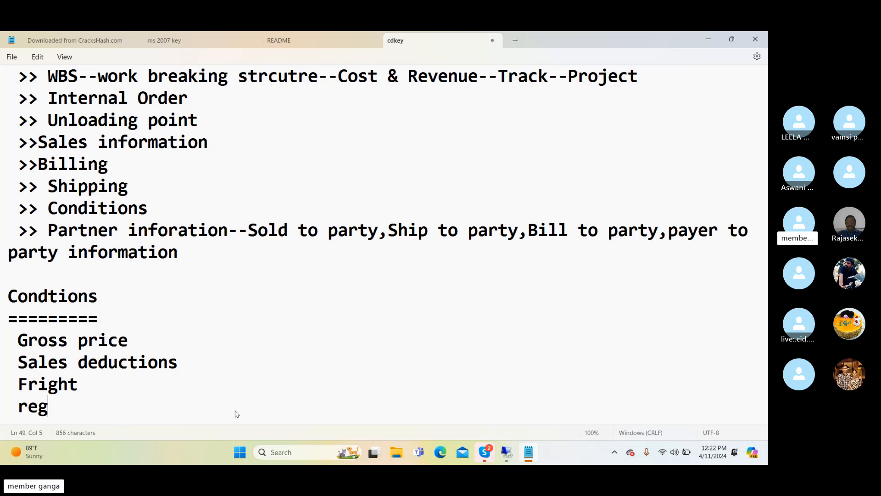
pyautogui.press('BackSpace')
pyautogui.press('BackSpace')
pyautogui.press('BackSpace')
pyautogui.write('Rebates')
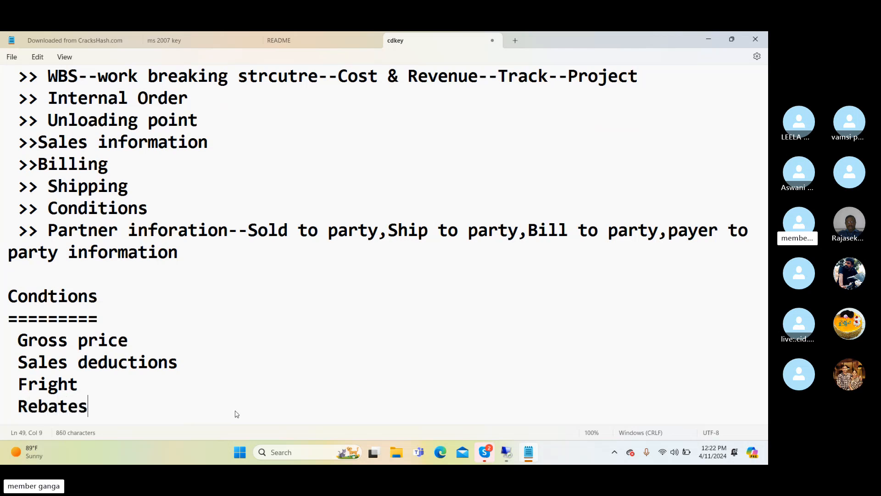
# Step: Extend the Condtions list with "Taxes" and "Cess" on separate lines below Rebates
pyautogui.press('Return')
pyautogui.write('Ta')
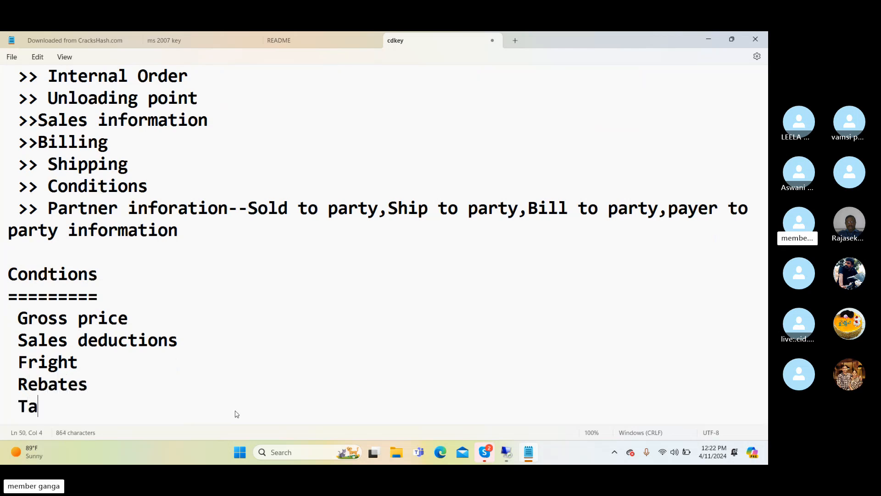
pyautogui.write('xes')
pyautogui.press('Return')
pyautogui.write('C')
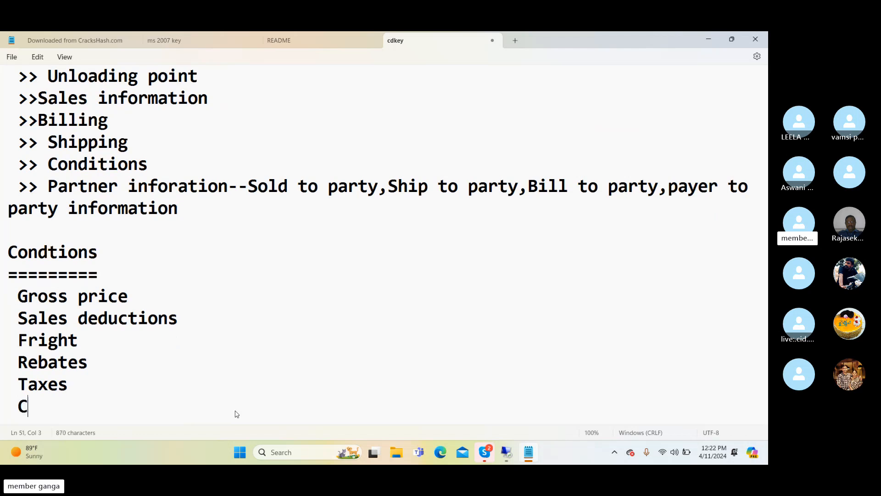
pyautogui.write('Ess')
pyautogui.press('BackSpace')
pyautogui.press('BackSpace')
pyautogui.press('BackSpace')
pyautogui.write('ess')
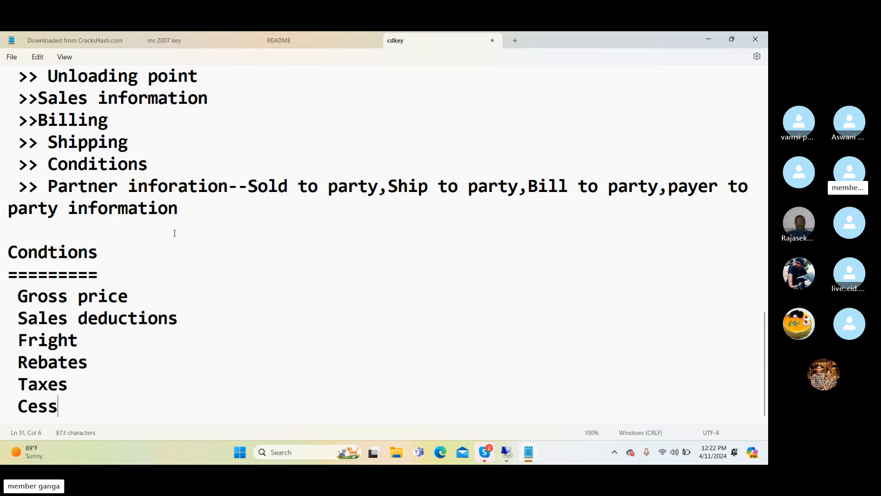
# Step: Insert a ">> Pricing procedure" entry on a new line below the partner information entry
pyautogui.click(188, 214)
pyautogui.press('Return')
pyautogui.write('>')
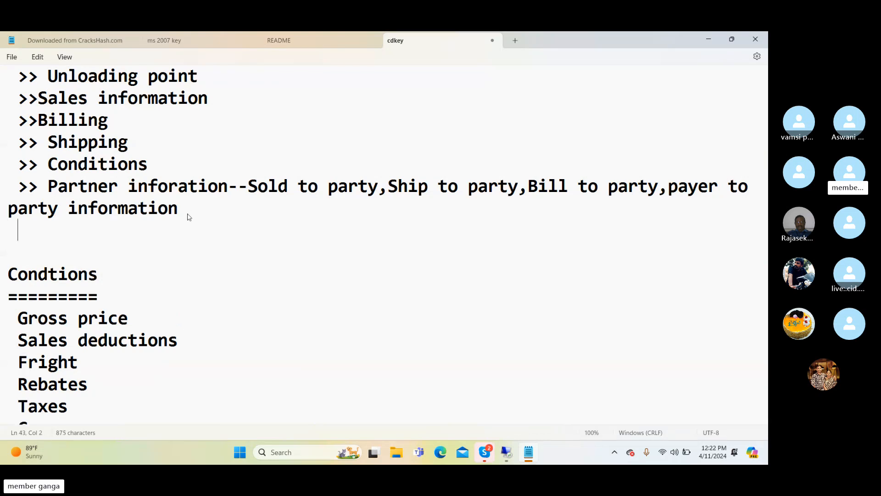
pyautogui.write('> Pric')
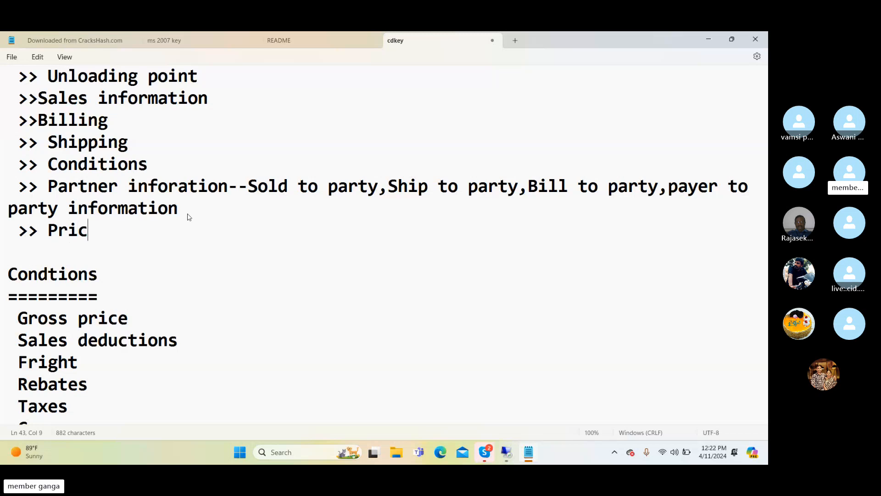
pyautogui.write('ing procedure')
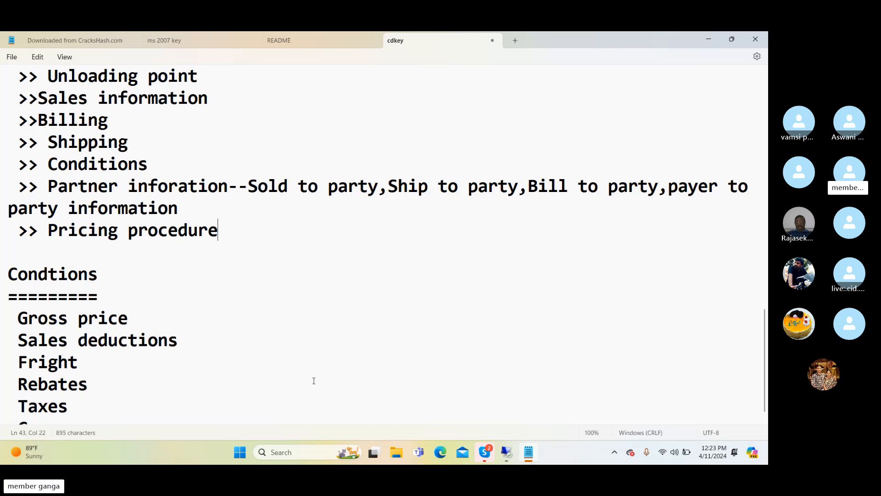
# Step: Switch back to SAP and leave the standard order's header data and change mode without saving, returning to SAP Easy Access
pyautogui.hotkey('alt', 'Tab')
pyautogui.hotkey('alt', 'Tab')
pyautogui.hotkey('alt', 'Tab')
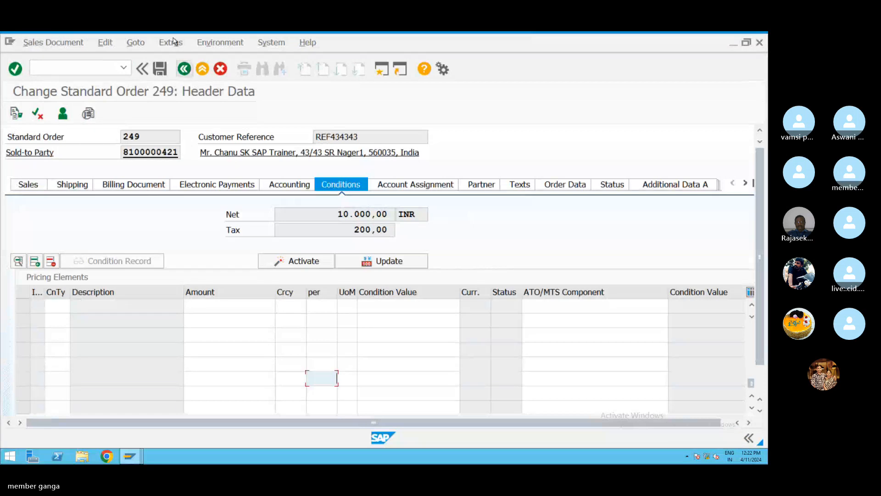
pyautogui.click(174, 41)
pyautogui.click(178, 43)
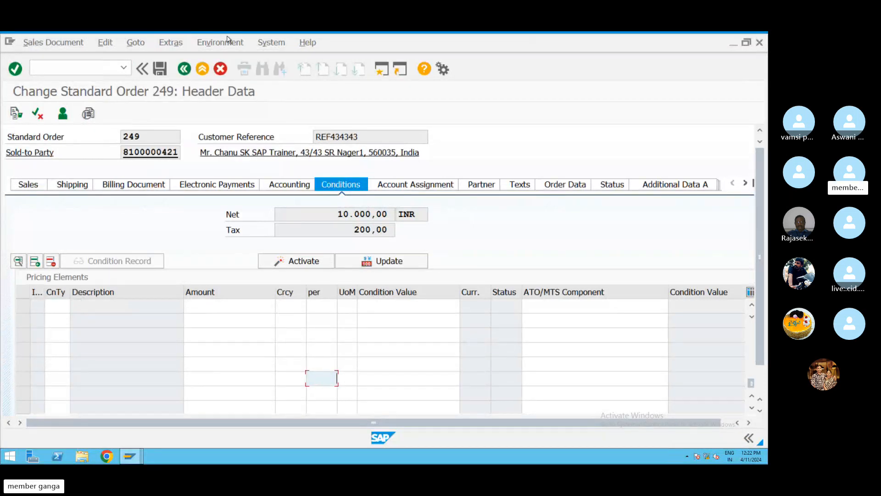
pyautogui.click(185, 72)
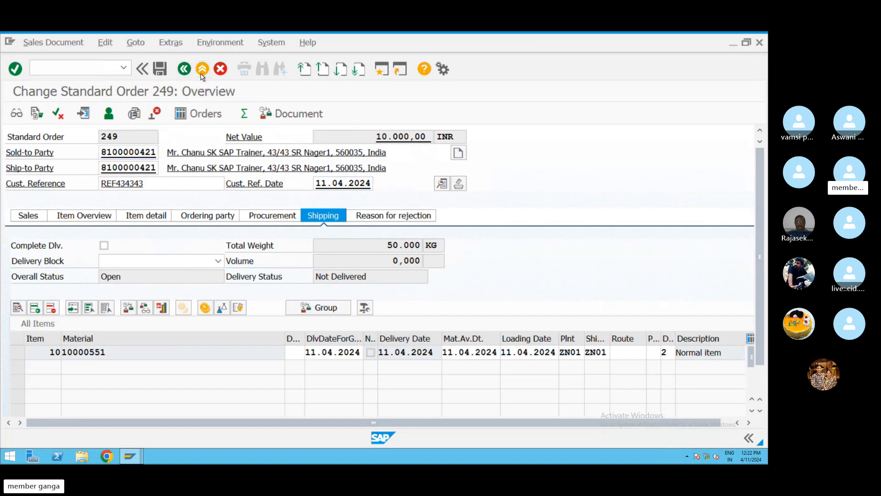
pyautogui.click(202, 71)
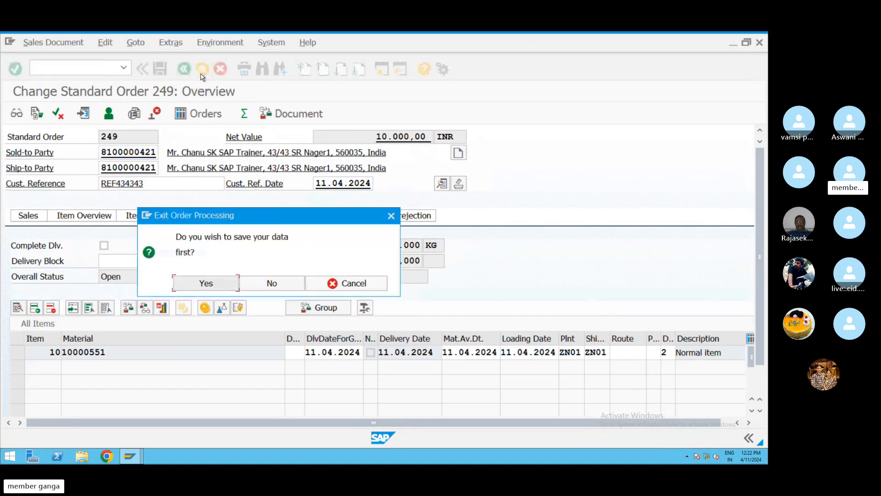
pyautogui.click(272, 284)
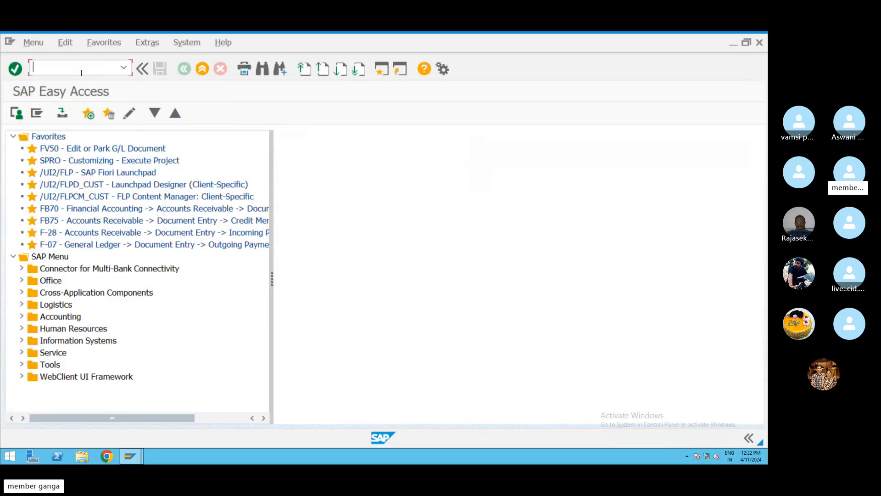
# Step: Start a sales order in VA01 with order type OR, sales organization ZN01, distribution channel ZD and division ZV
pyautogui.write('VA01')
pyautogui.press('Return')
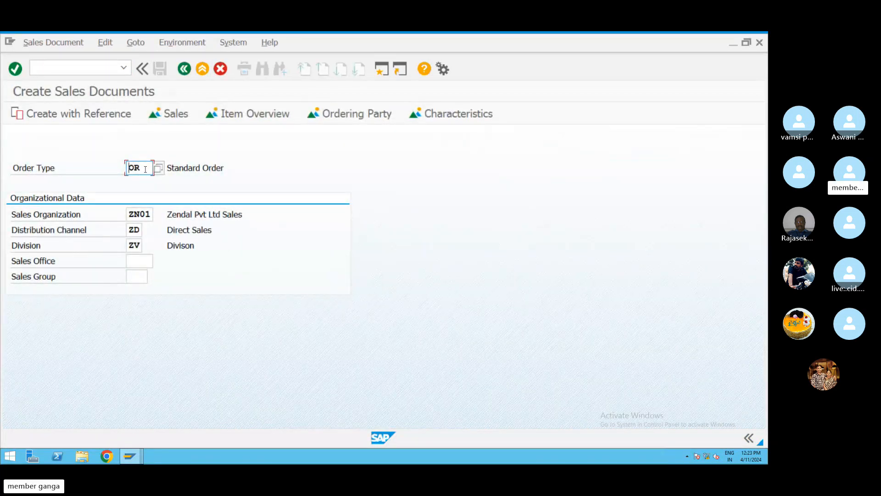
pyautogui.click(149, 215)
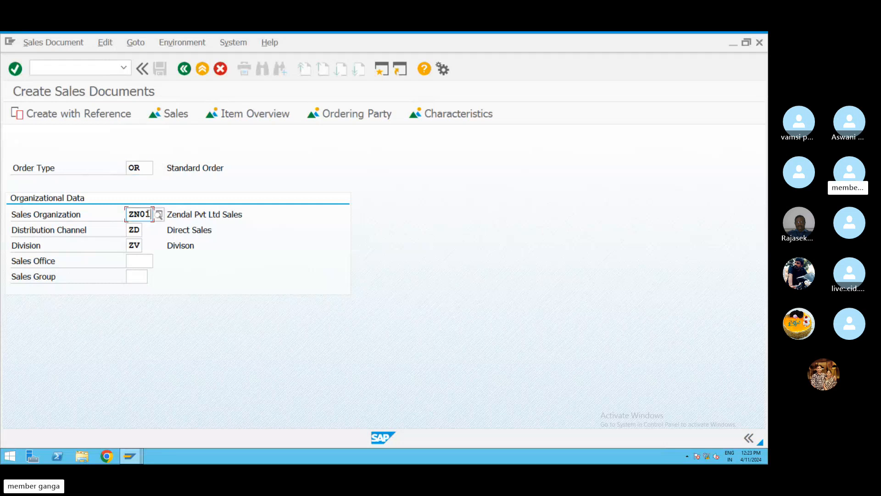
pyautogui.click(141, 230)
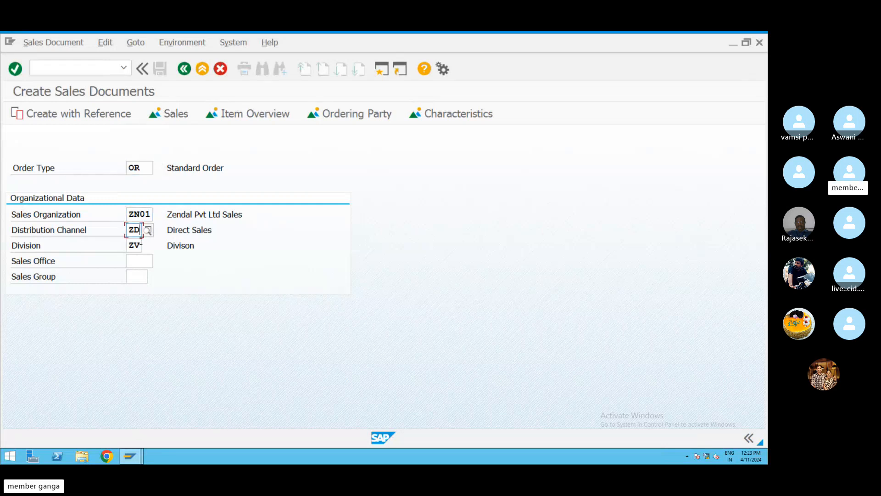
pyautogui.click(140, 243)
pyautogui.press('Return')
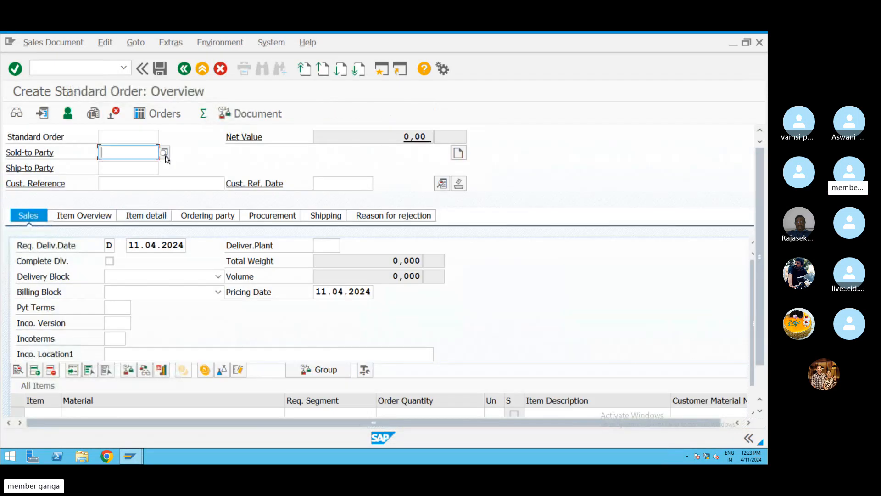
# Step: Enter the customer number as sold-to party and copy the same number into the ship-to party
pyautogui.write('8')
pyautogui.click(121, 169)
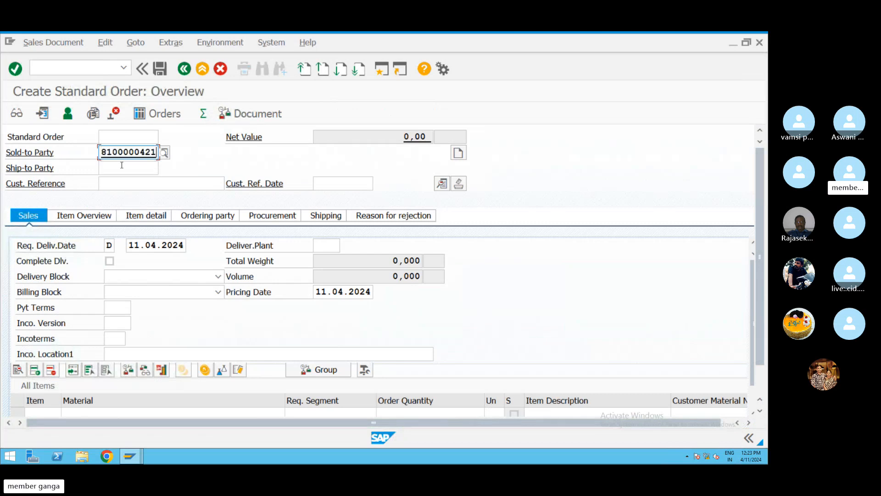
pyautogui.click(121, 167)
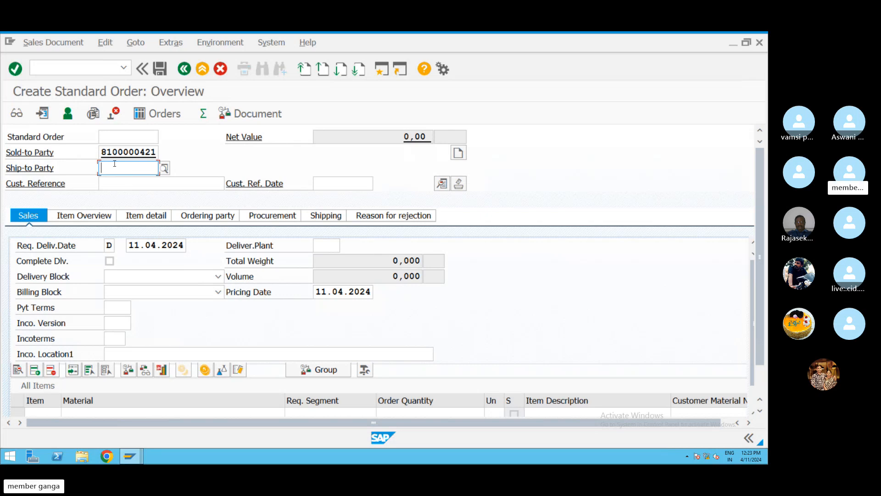
pyautogui.moveTo(102, 153); pyautogui.dragTo(177, 151)
pyautogui.hotkey('ctrl', 'c')
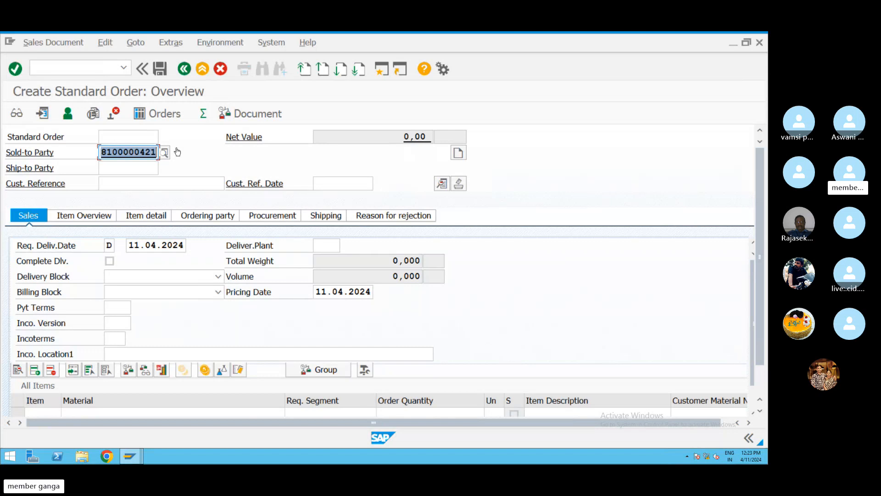
pyautogui.click(136, 170)
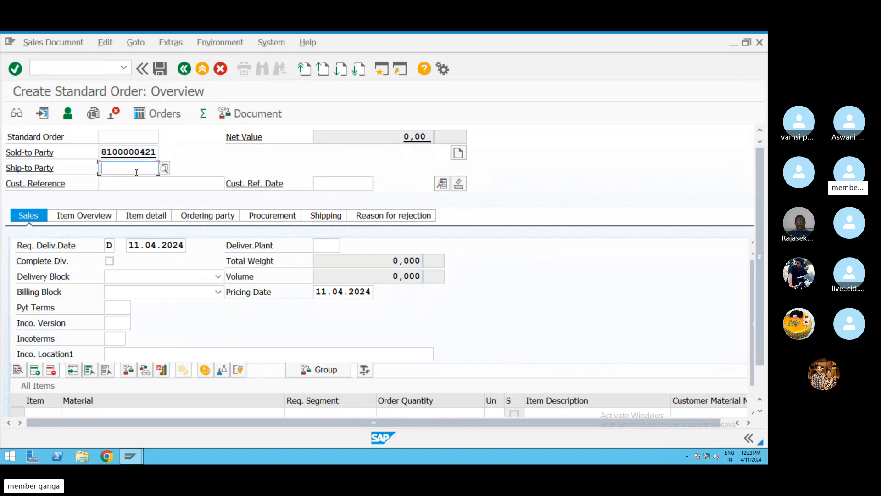
pyautogui.hotkey('ctrl', 'v')
# Step: Enter the customer reference and set the customer reference date to 11.04.2024
pyautogui.click(127, 182)
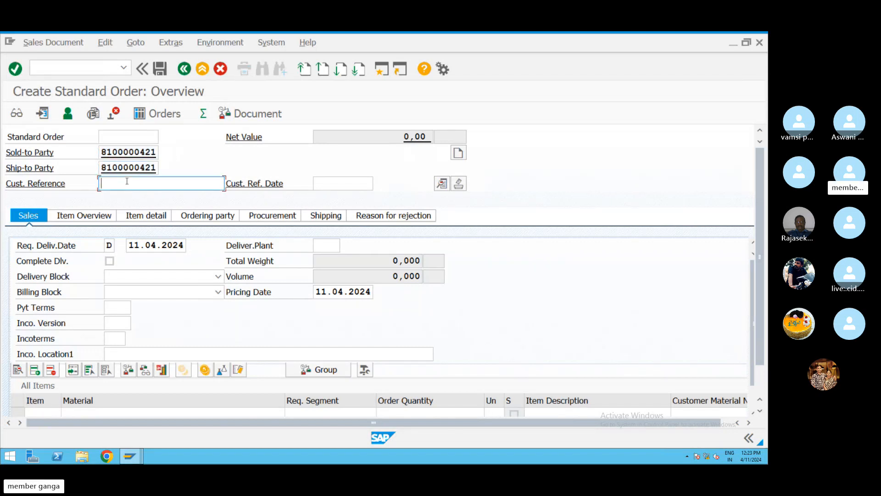
pyautogui.write('CUST')
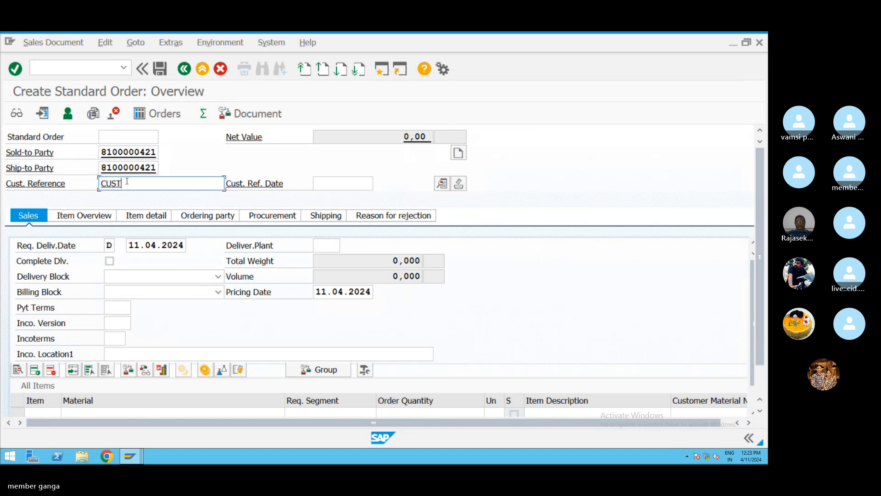
pyautogui.write('43433')
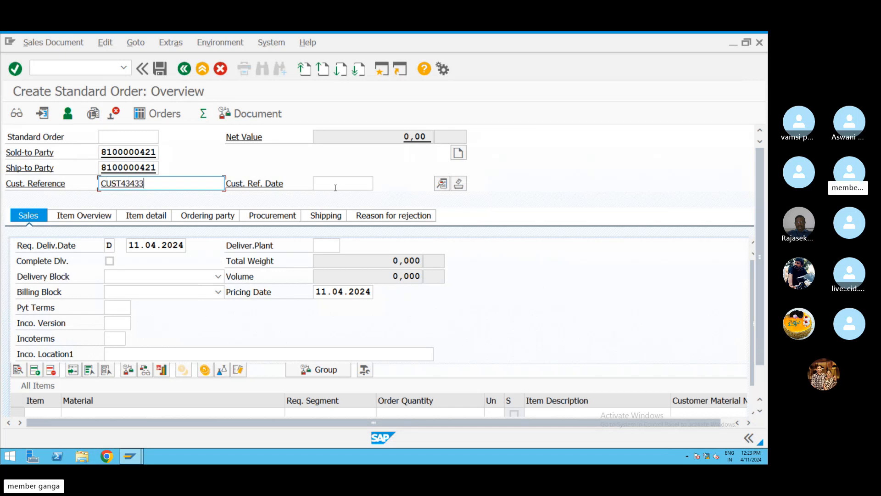
pyautogui.click(336, 187)
pyautogui.click(375, 185)
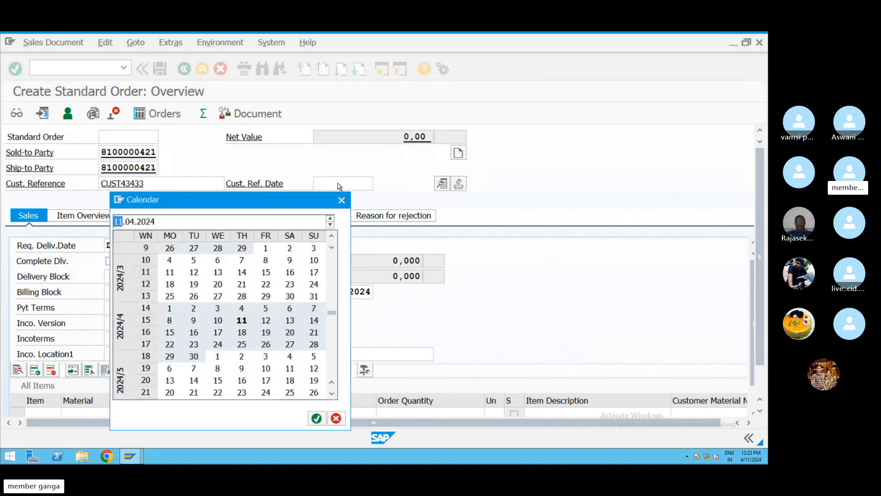
pyautogui.doubleClick(250, 323)
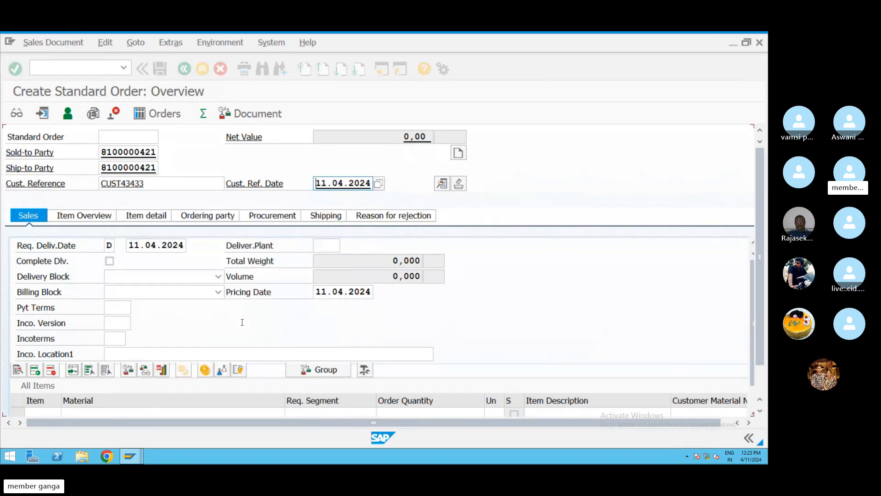
# Step: Mark the order for complete delivery and choose ZN01 (Plant_Hyderabad) as the delivering plant
pyautogui.click(110, 261)
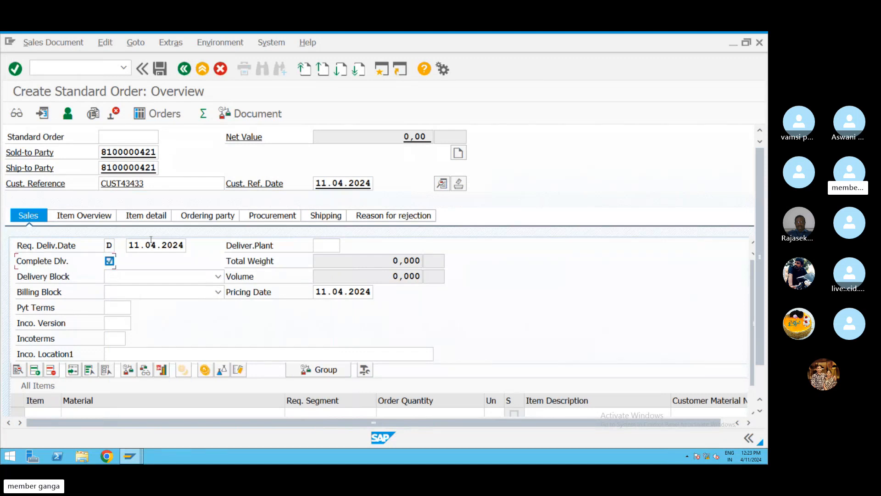
pyautogui.click(144, 245)
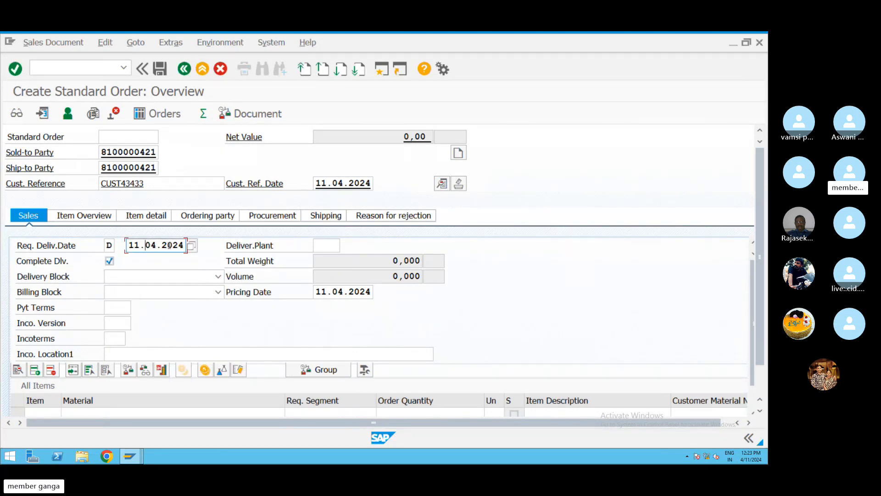
pyautogui.click(338, 246)
pyautogui.click(346, 246)
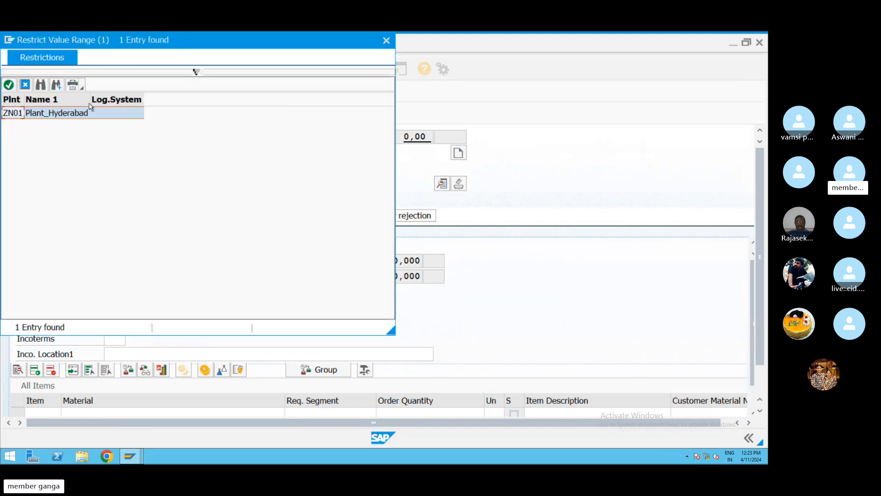
pyautogui.click(79, 116)
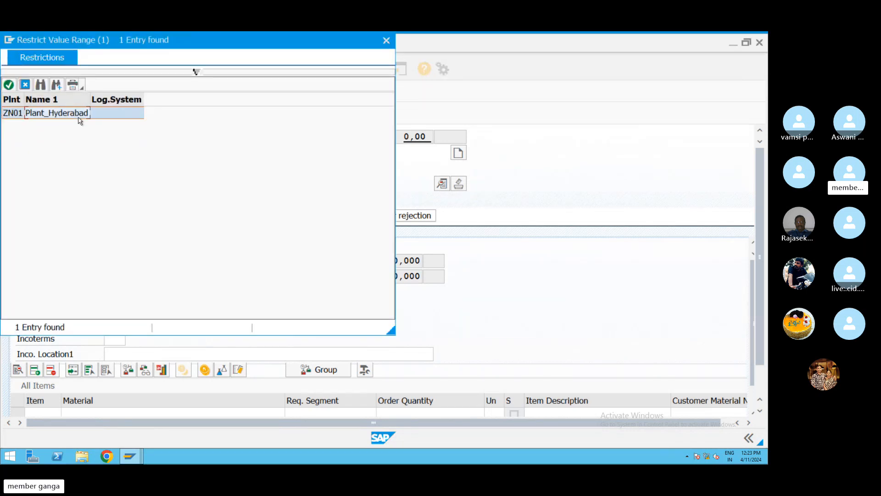
pyautogui.doubleClick(79, 115)
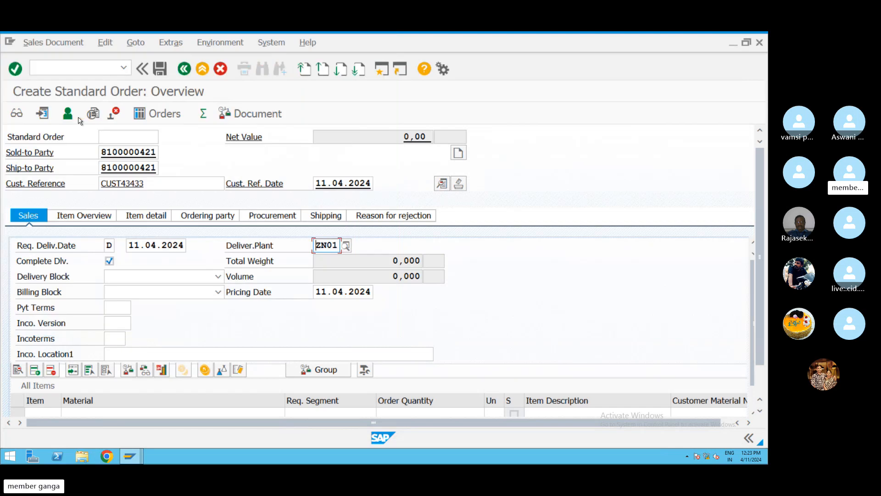
# Step: Set the order's payment terms to 0001, immediate payment, from the list of possible entries
pyautogui.click(112, 307)
pyautogui.click(137, 308)
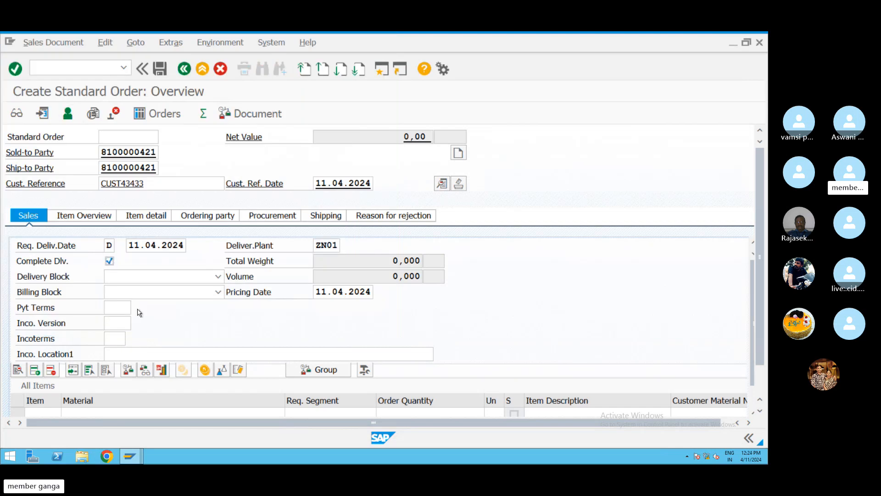
pyautogui.doubleClick(86, 113)
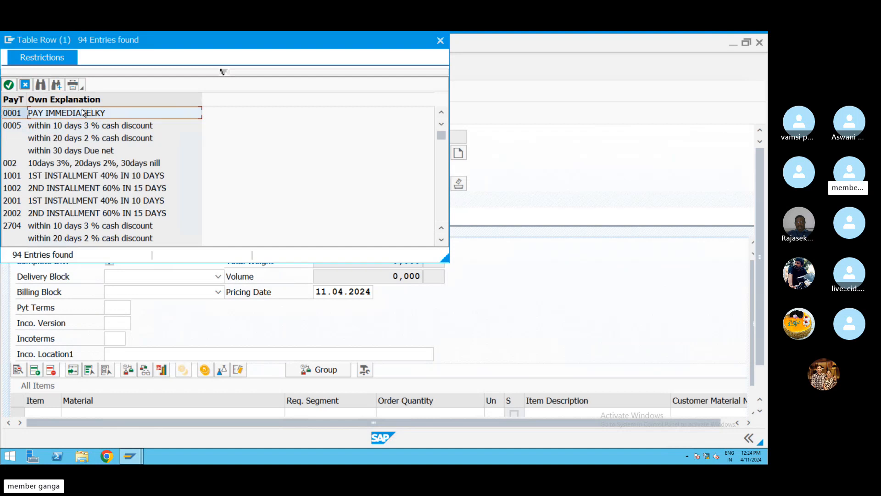
pyautogui.click(118, 324)
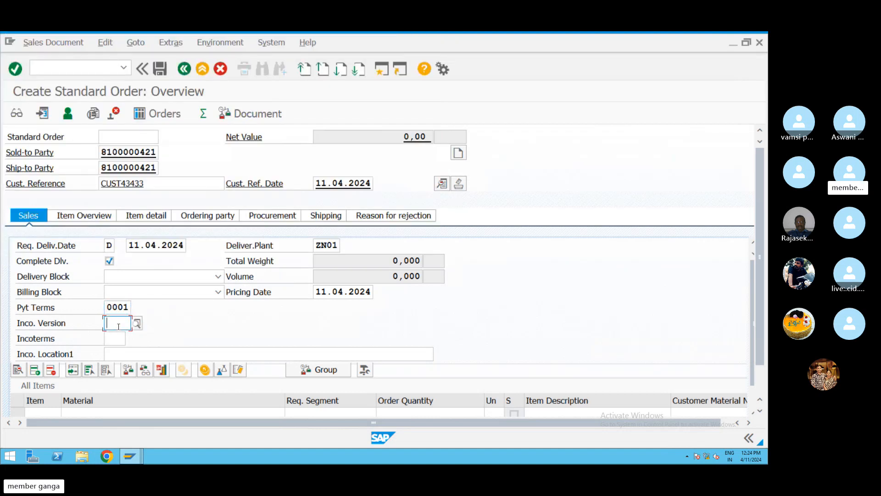
# Step: Set the order's Incoterms to CIF (Costs, insurance & freight) from the list of possible entries
pyautogui.click(115, 338)
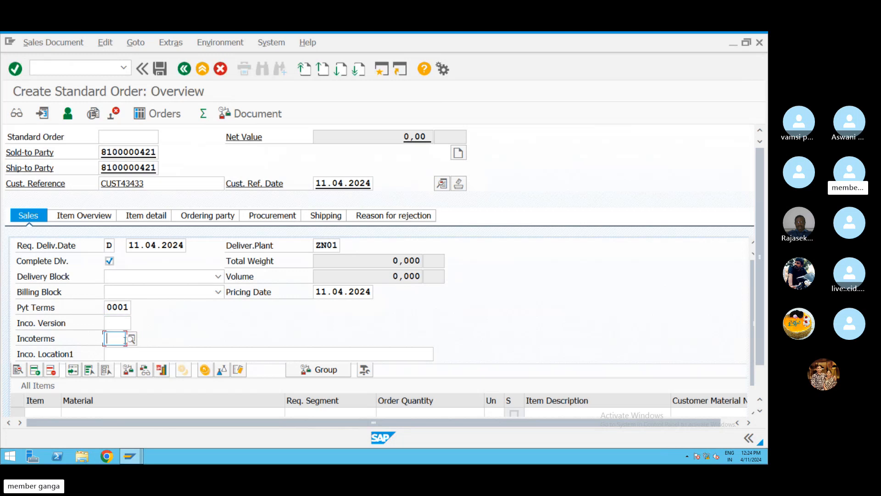
pyautogui.click(131, 340)
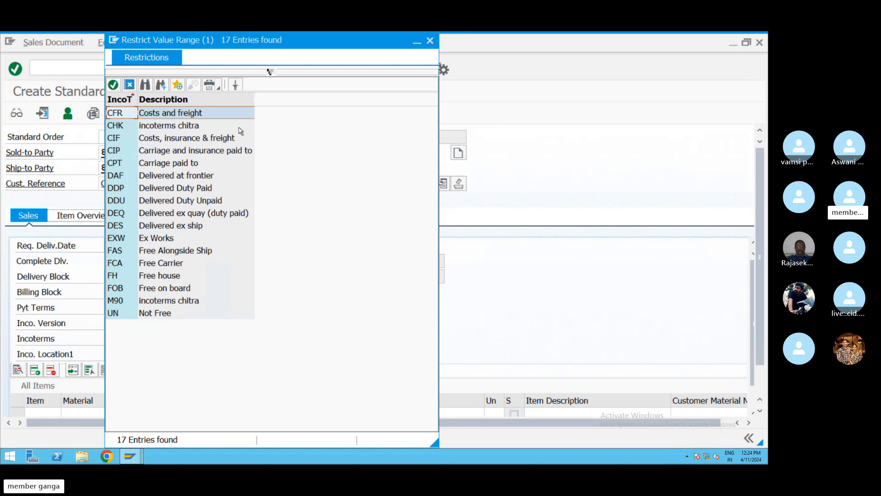
pyautogui.doubleClick(207, 139)
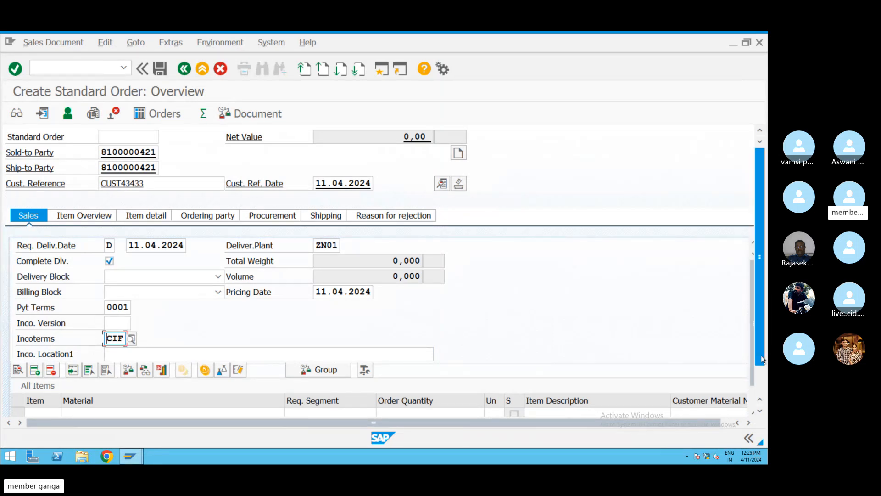
# Step: Add material 10000551 as the first order item with an order quantity of 100 EA
pyautogui.moveTo(764, 387); pyautogui.dragTo(762, 351)
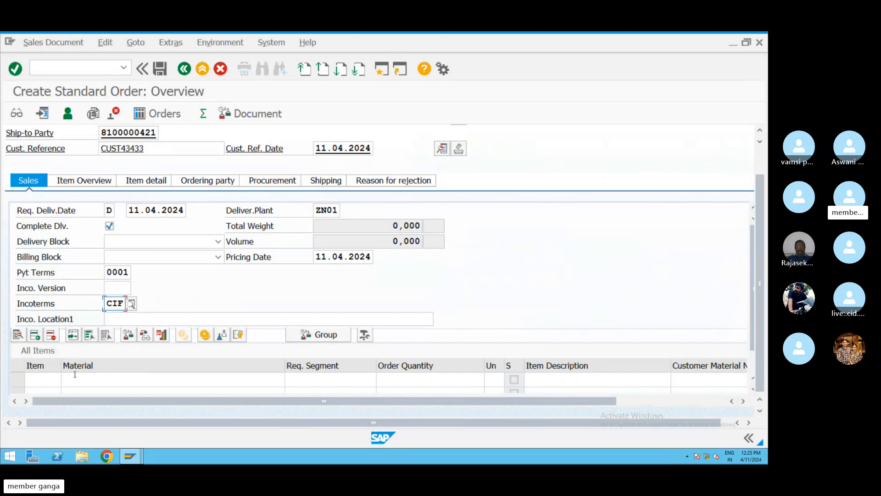
pyautogui.click(84, 381)
pyautogui.write('10000551')
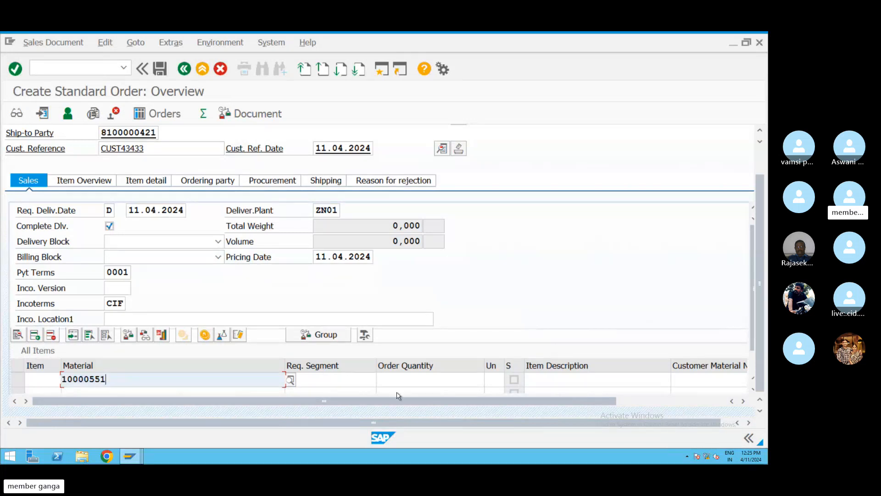
pyautogui.click(407, 382)
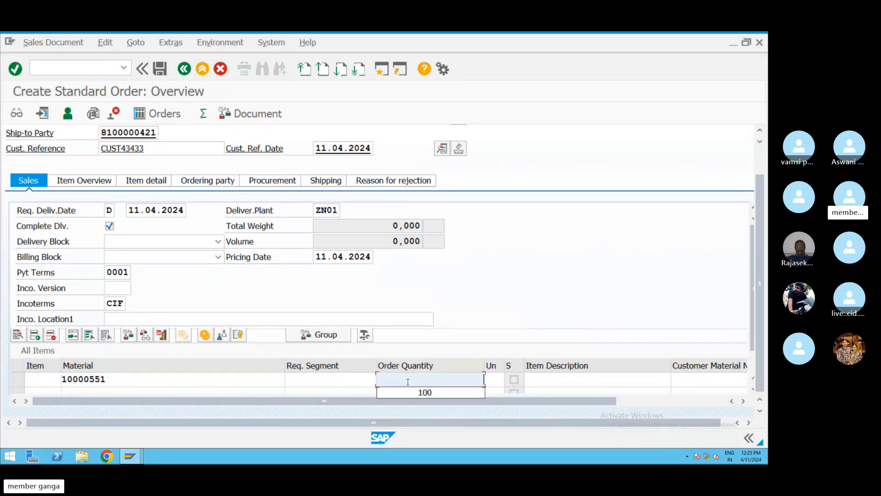
pyautogui.click(427, 394)
pyautogui.click(494, 382)
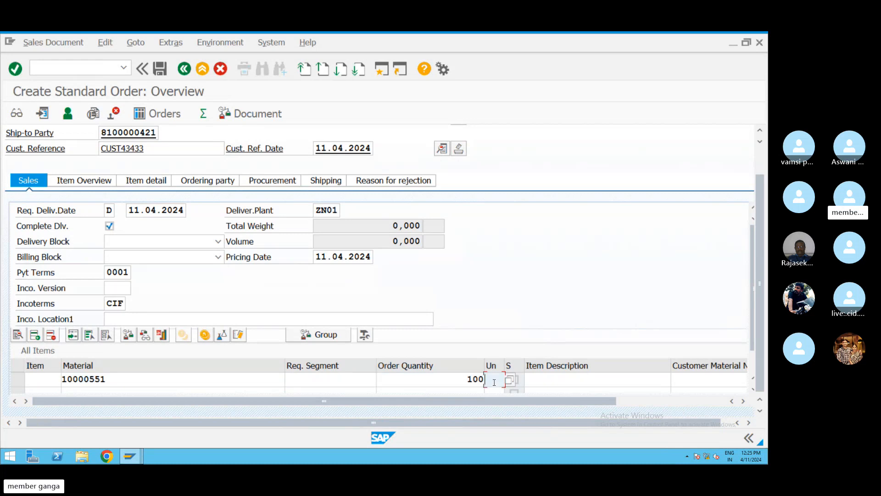
pyautogui.click(490, 392)
pyautogui.click(555, 379)
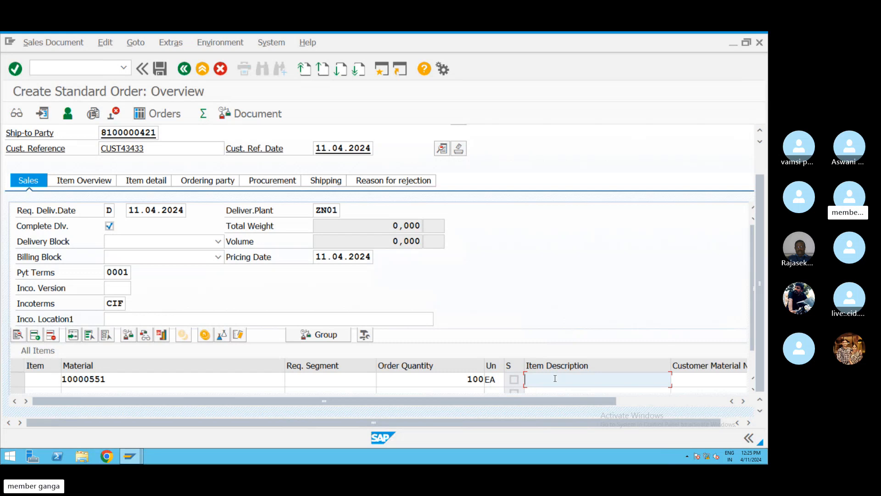
# Step: Assign plant ZN01 to the item for material 10000551
pyautogui.press('Tab')
pyautogui.press('Tab')
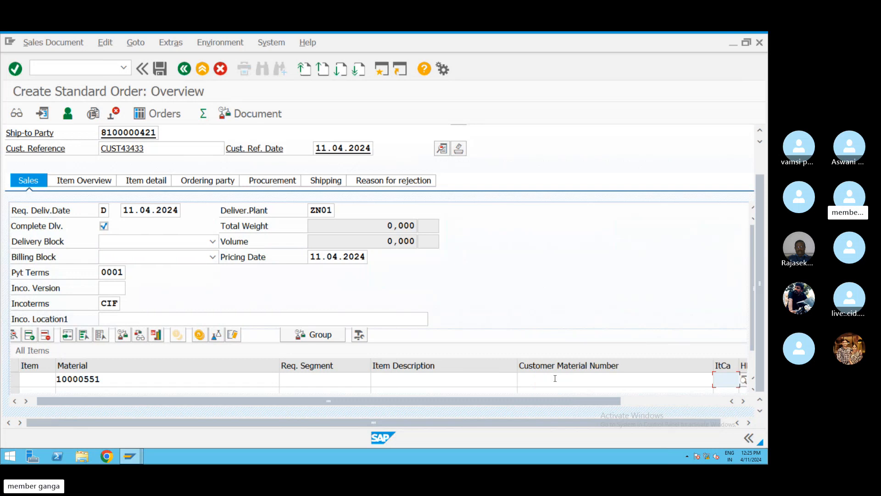
pyautogui.press('Tab')
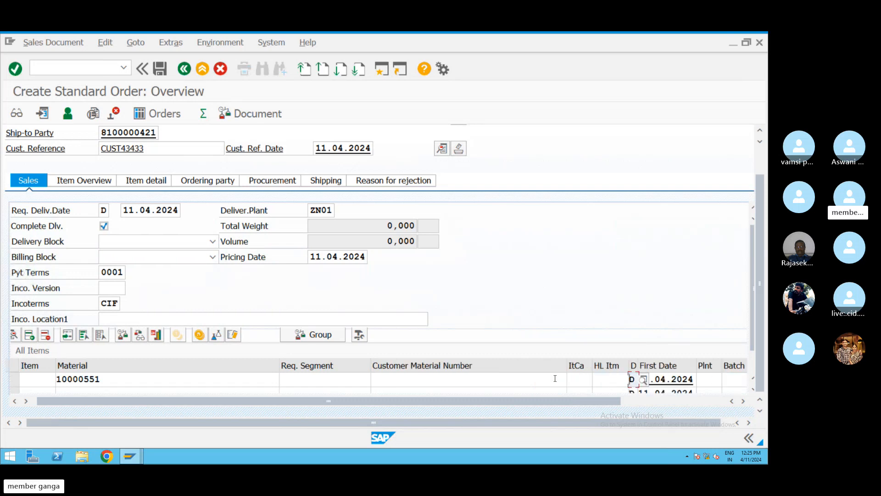
pyautogui.press('Tab')
pyautogui.press('Tab')
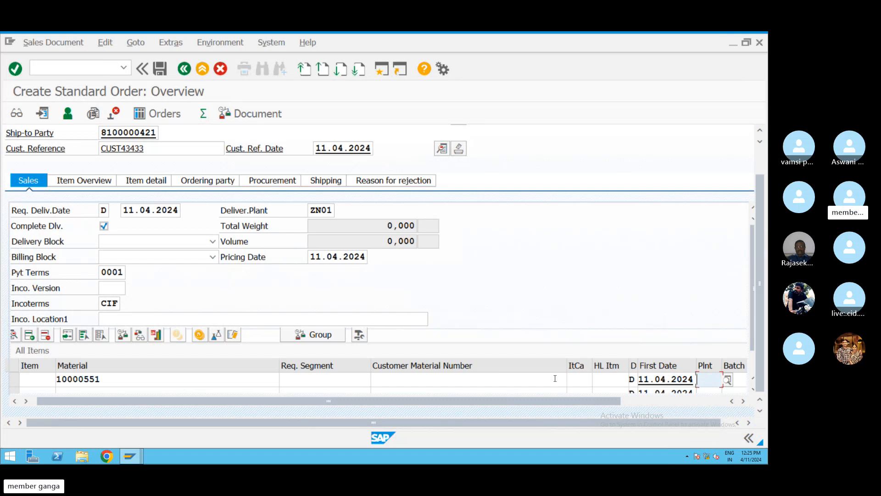
pyautogui.press('BackSpace')
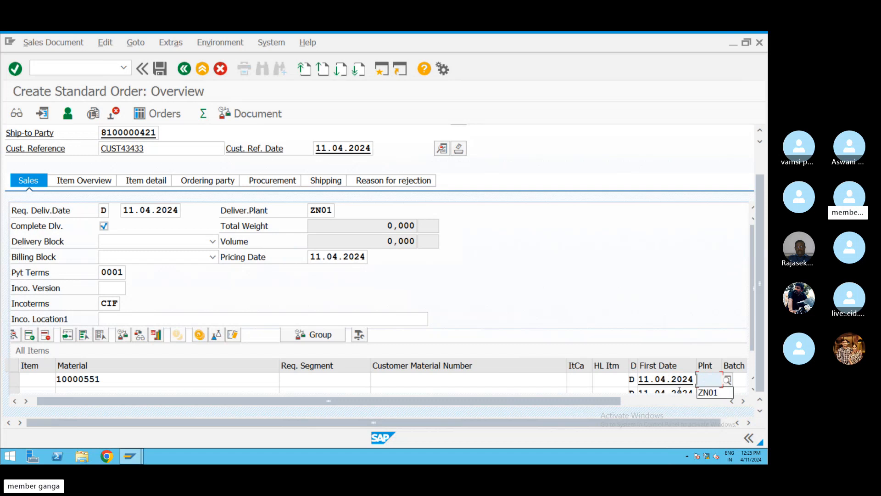
pyautogui.click(709, 394)
pyautogui.press('Tab')
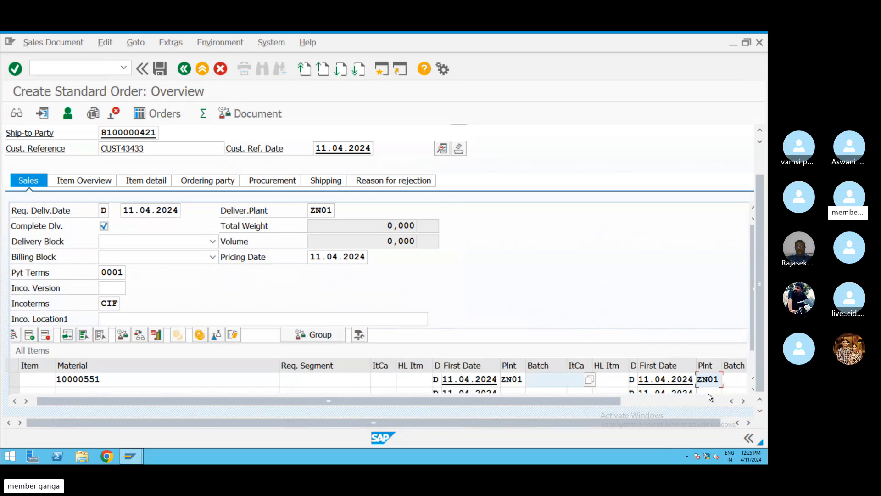
# Step: Enter an amount of 100 with currency INR for the item
pyautogui.press('Tab')
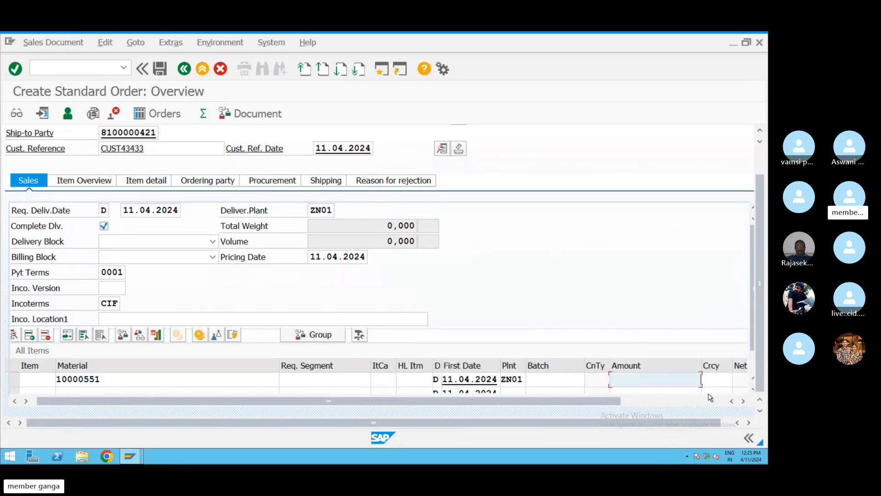
pyautogui.write('100')
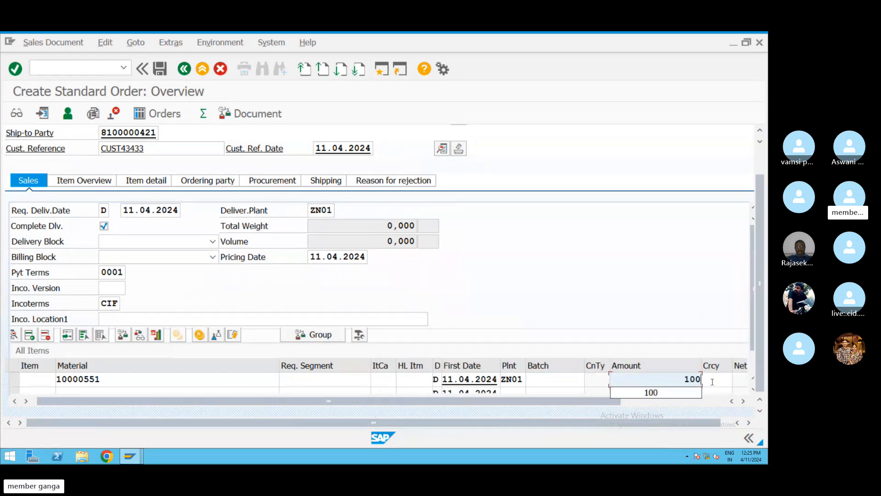
pyautogui.press('Tab')
pyautogui.write('I')
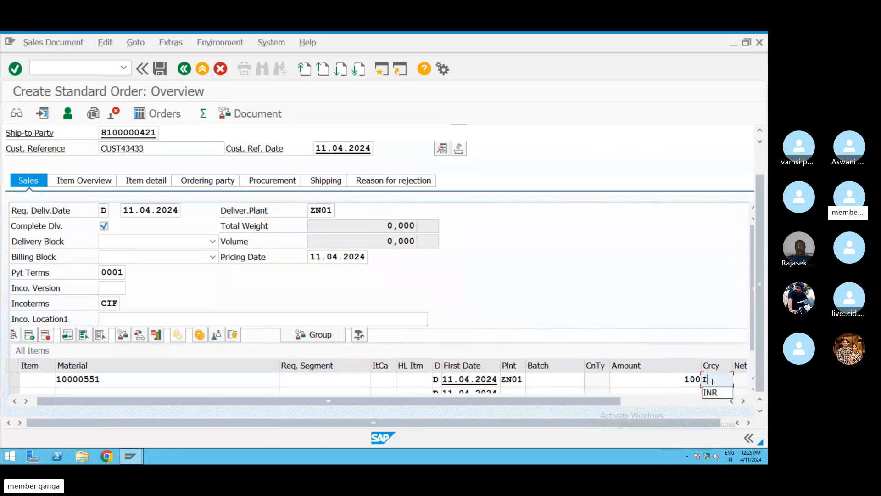
pyautogui.write('NR')
pyautogui.press('Tab')
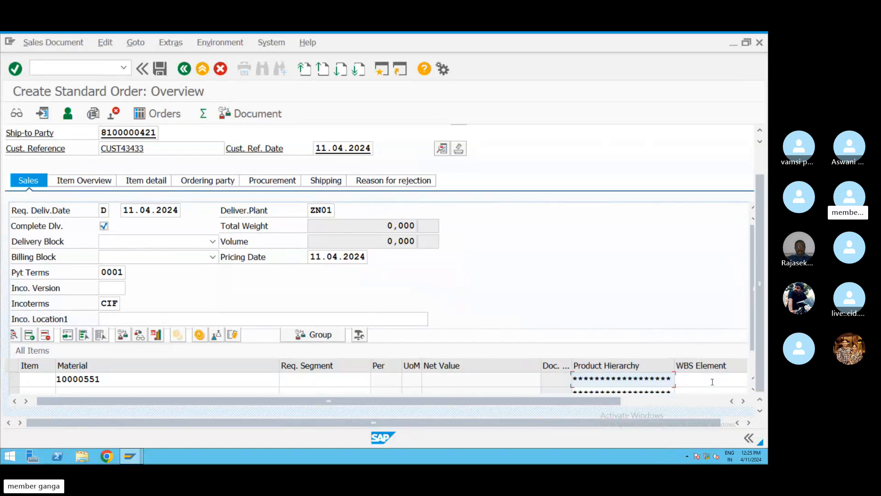
pyautogui.press('Tab')
pyautogui.press('Tab')
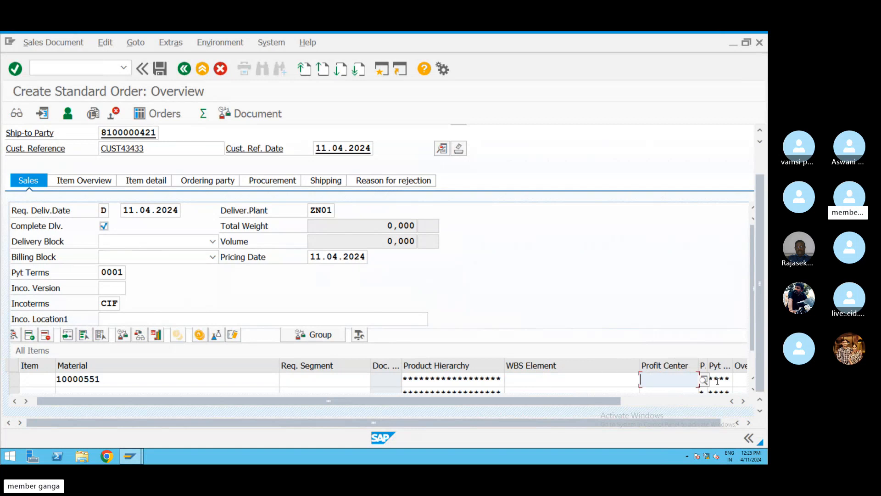
# Step: Check the order for missing data with the incompletion log and accept the freight redetermination
pyautogui.click(105, 43)
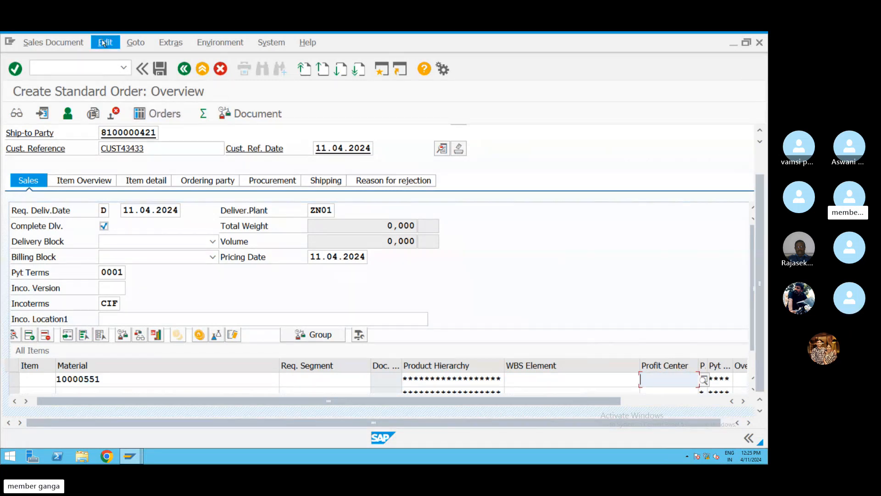
pyautogui.click(149, 209)
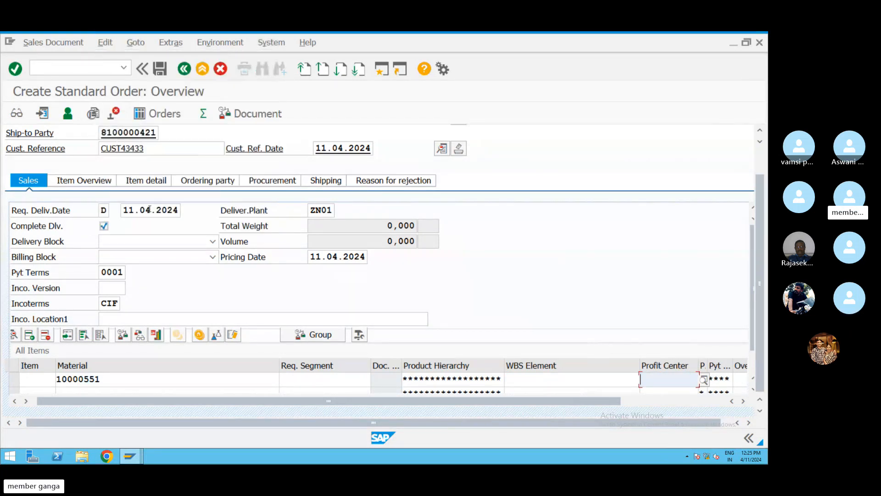
pyautogui.click(106, 42)
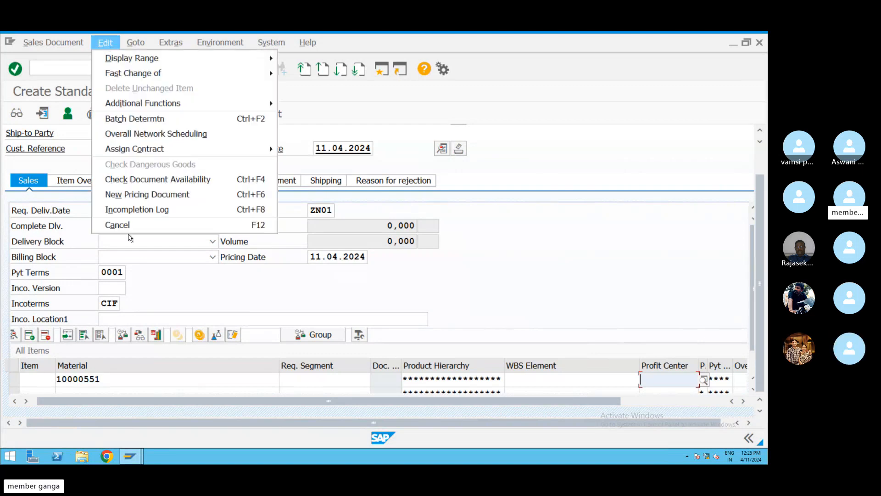
pyautogui.click(136, 210)
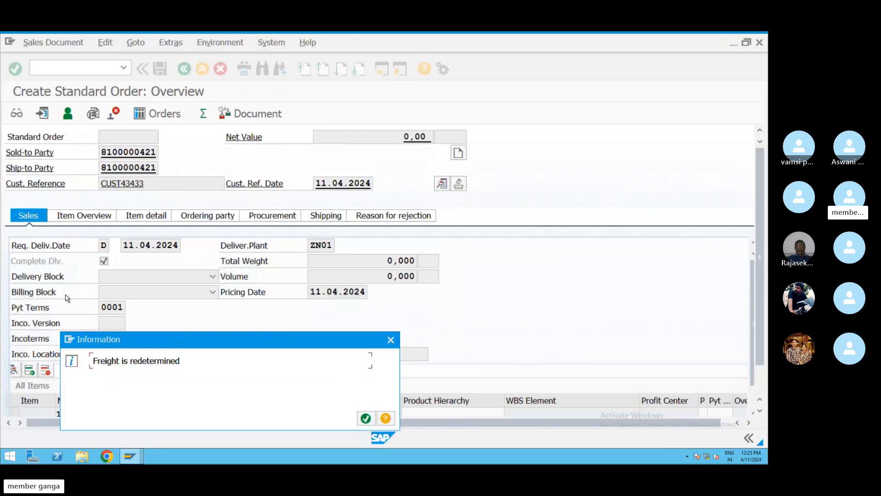
pyautogui.click(366, 418)
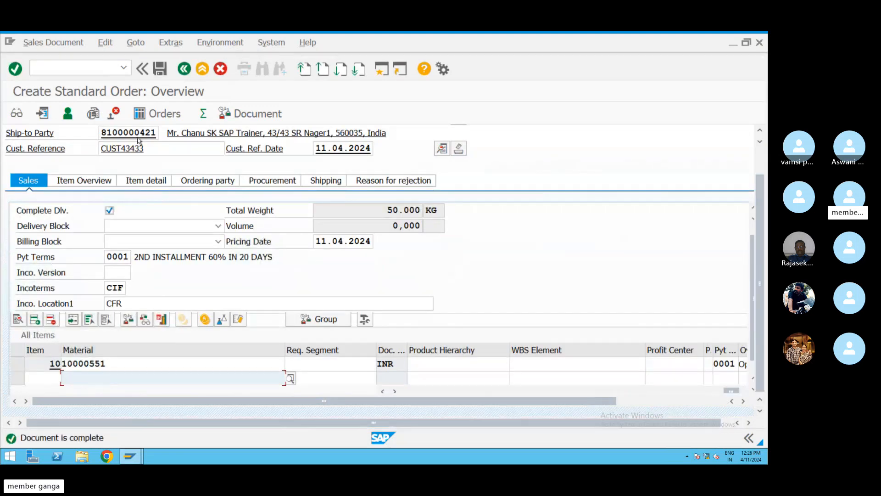
# Step: Examine the order's header data, covering sales, shipping, billing, electronic payments, accounting, conditions, partners and order data
pyautogui.click(136, 44)
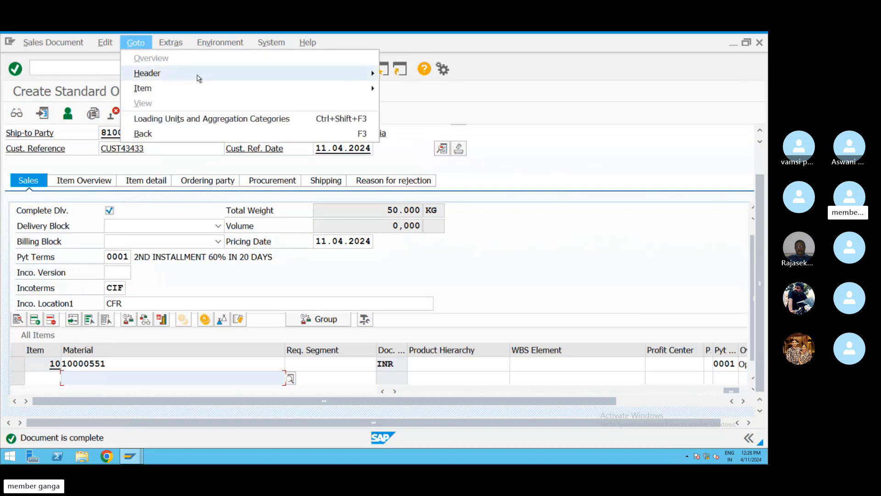
pyautogui.moveTo(198, 78)
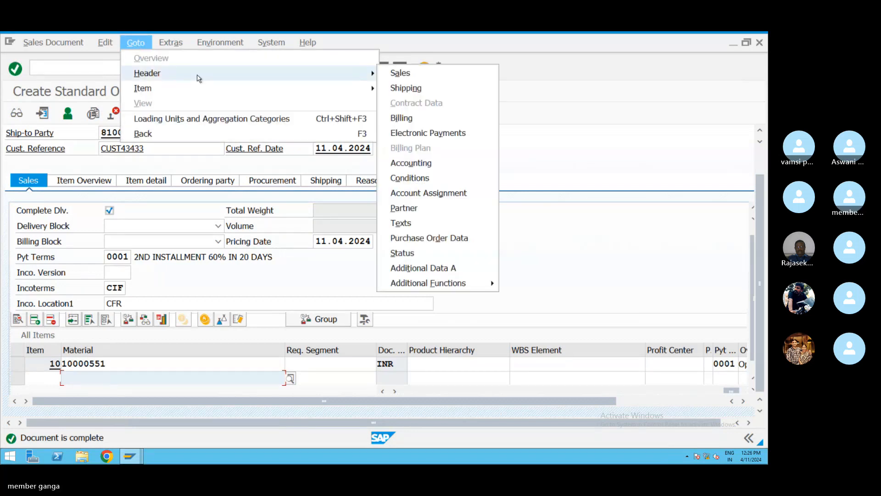
pyautogui.click(400, 75)
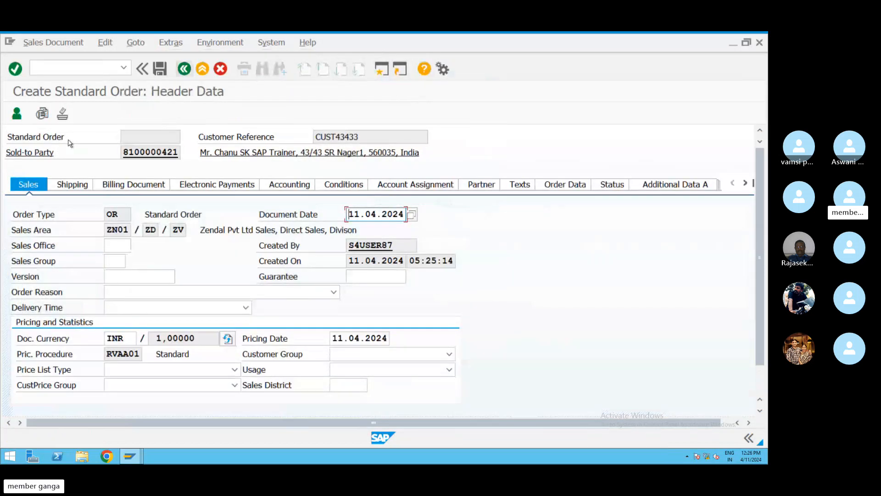
pyautogui.click(72, 184)
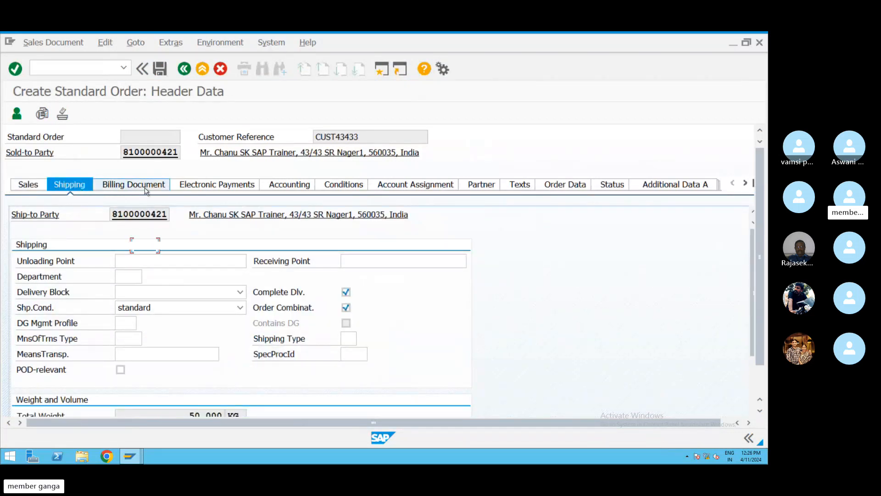
pyautogui.click(146, 189)
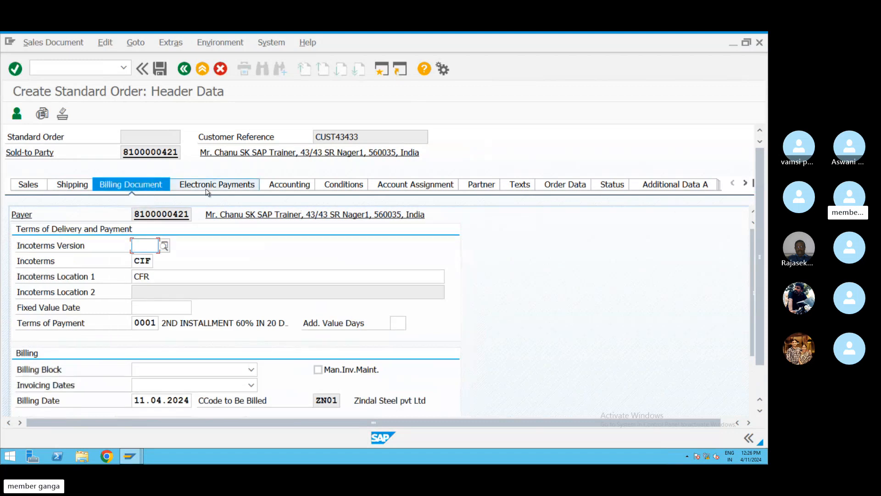
pyautogui.click(207, 189)
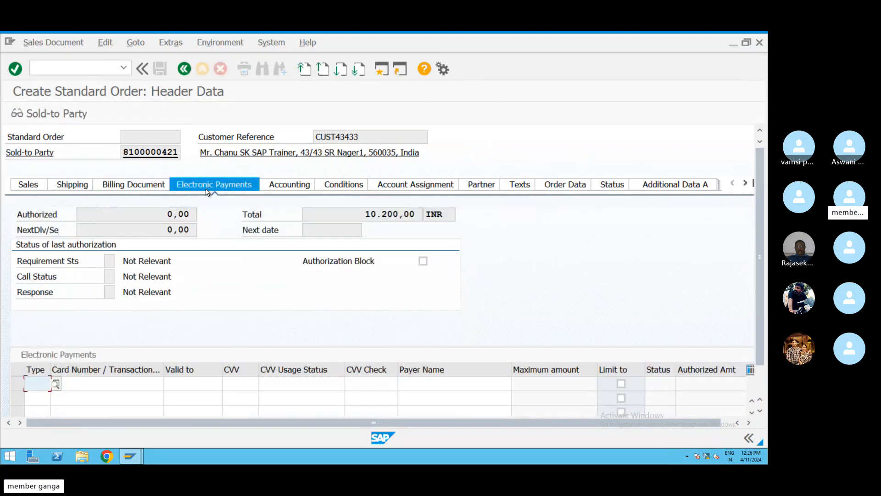
pyautogui.click(292, 188)
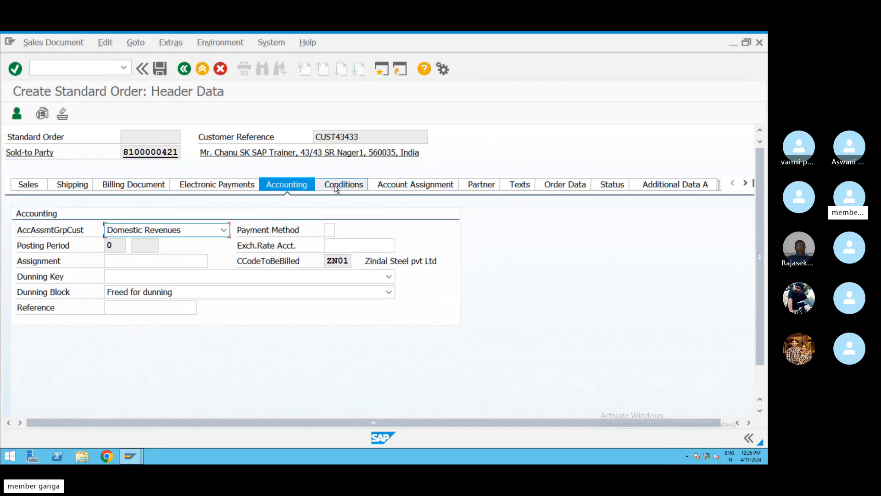
pyautogui.click(335, 189)
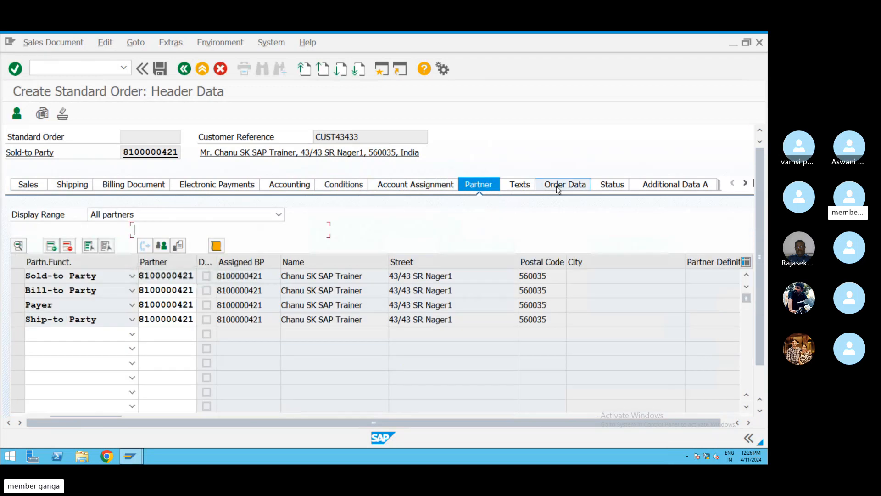
pyautogui.click(558, 188)
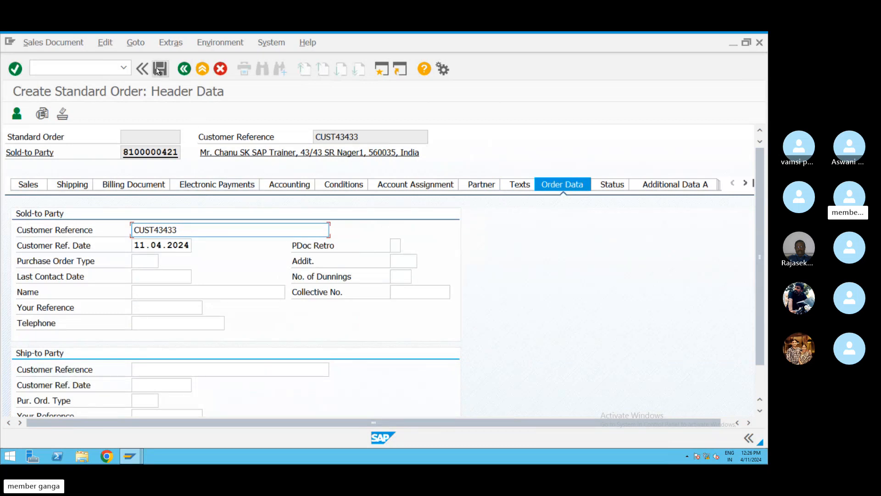
# Step: Save the standard order and open transaction VA03 for displaying sales documents
pyautogui.click(159, 70)
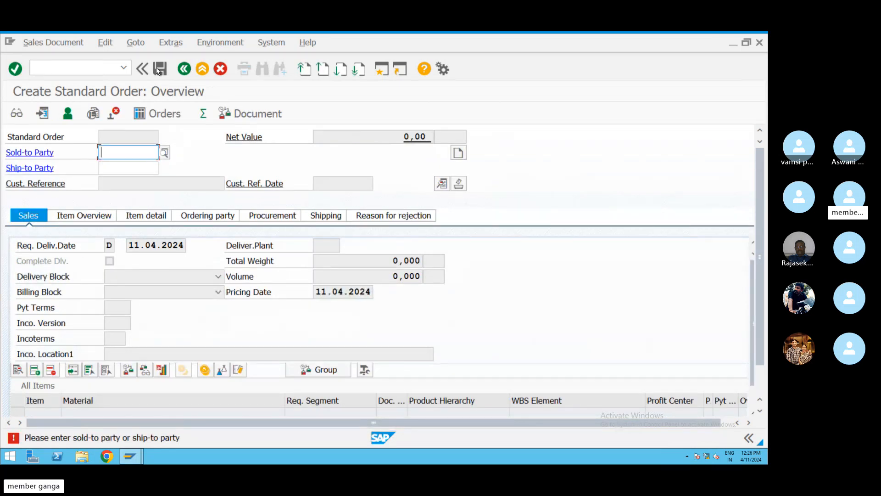
pyautogui.click(199, 70)
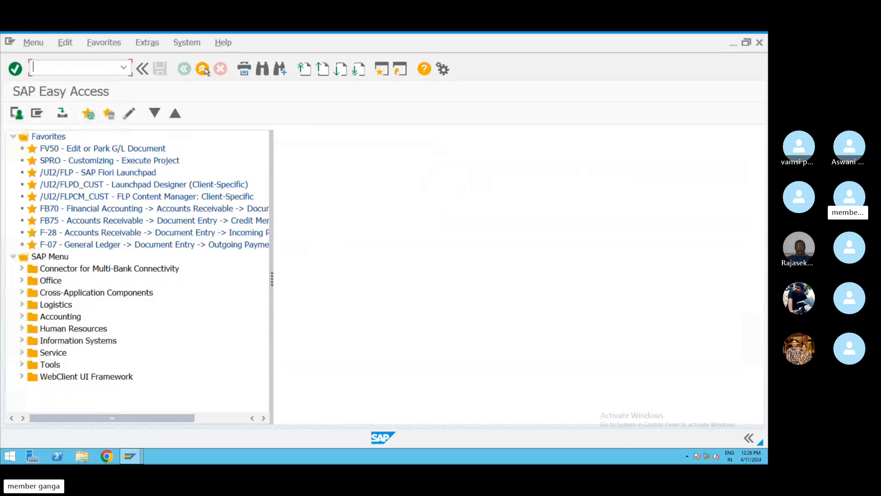
pyautogui.write('VA03')
pyautogui.press('Return')
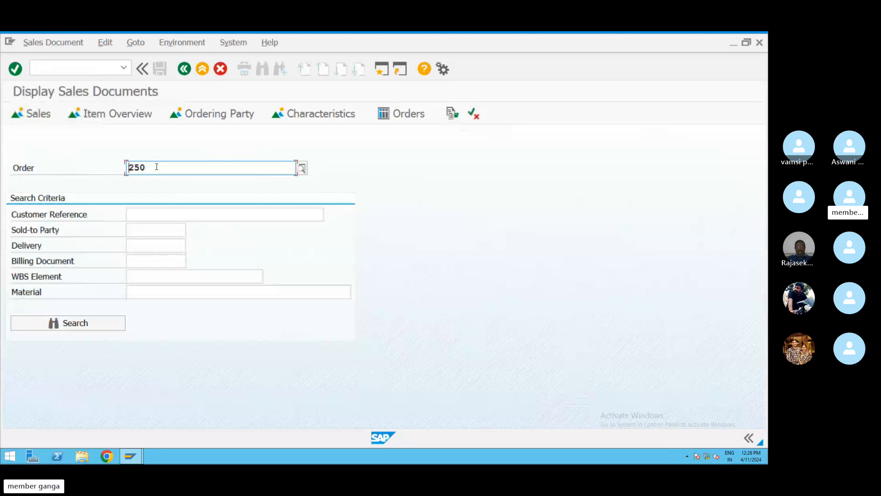
# Step: Open the previously saved standard order, set the order quantity of item 10 to 200 EA and save the change
pyautogui.press('Return')
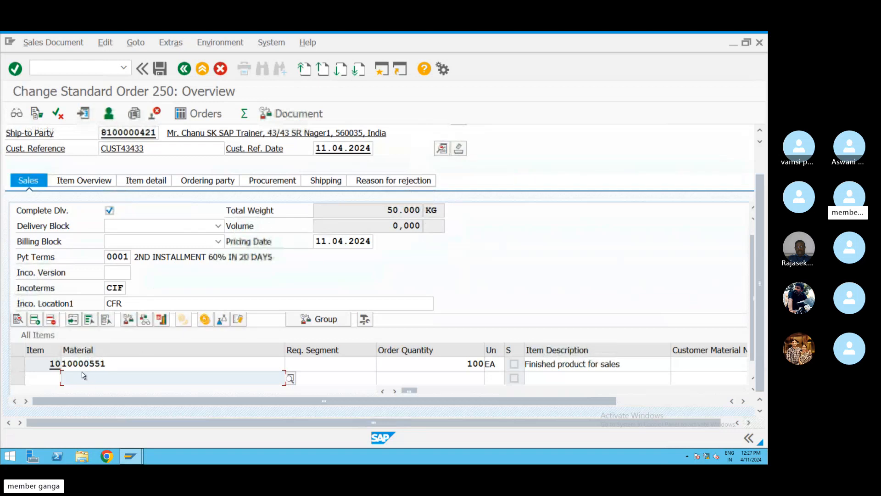
pyautogui.click(116, 363)
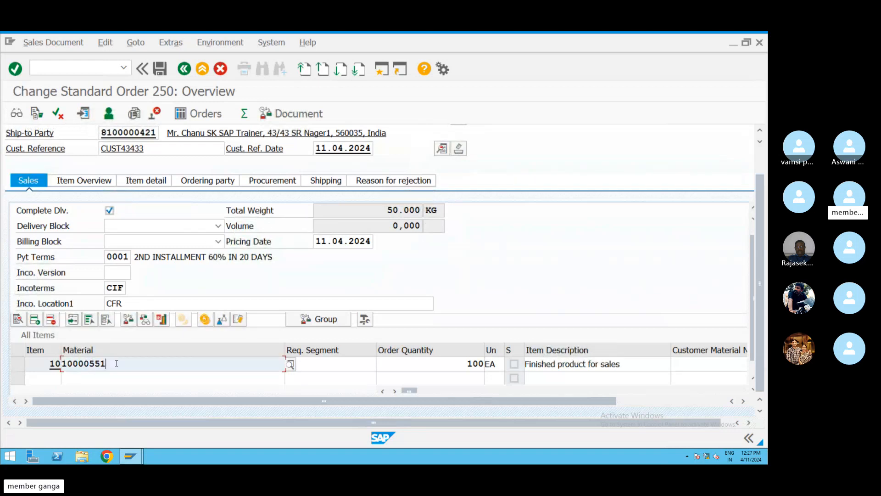
pyautogui.moveTo(116, 363); pyautogui.dragTo(35, 363)
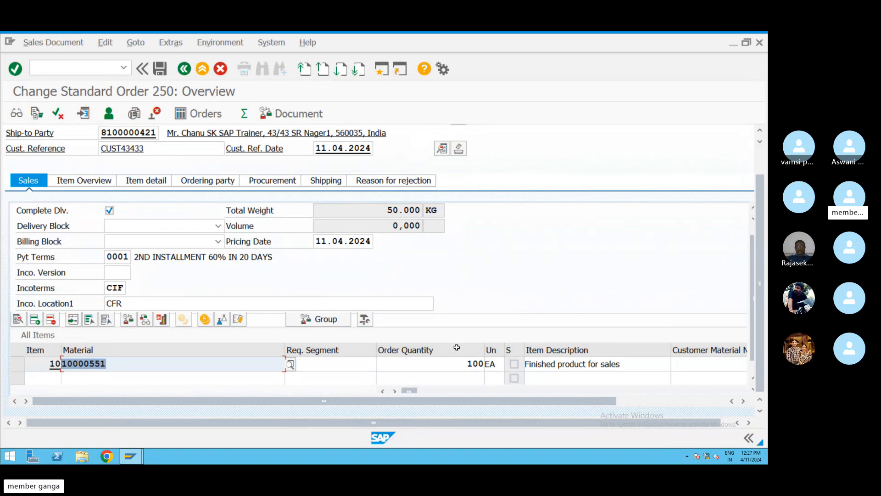
pyautogui.click(479, 369)
pyautogui.moveTo(479, 370); pyautogui.dragTo(498, 370)
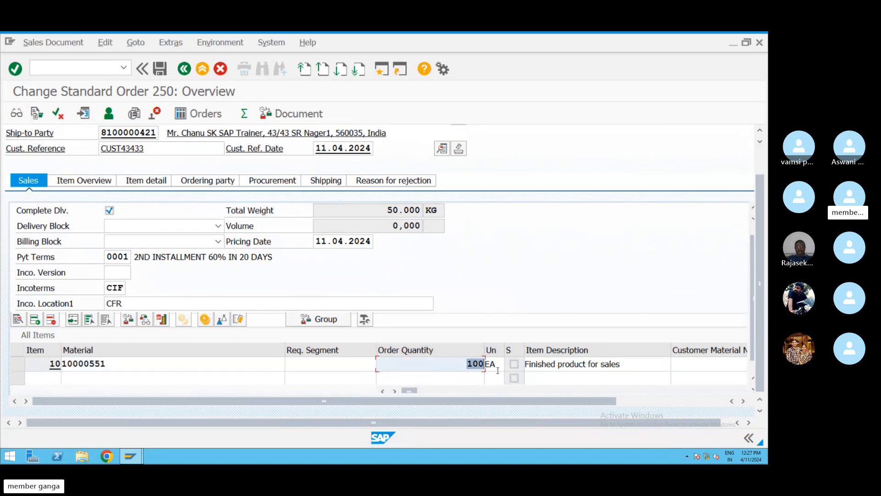
pyautogui.write('200')
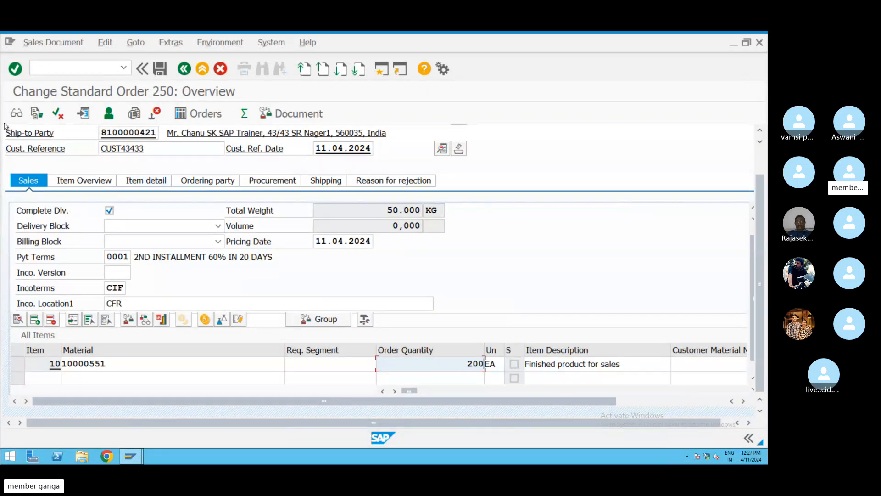
pyautogui.click(160, 68)
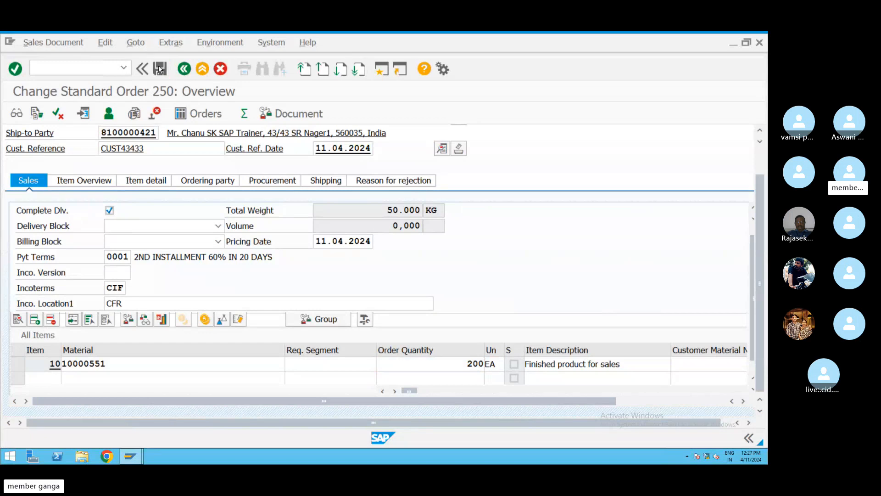
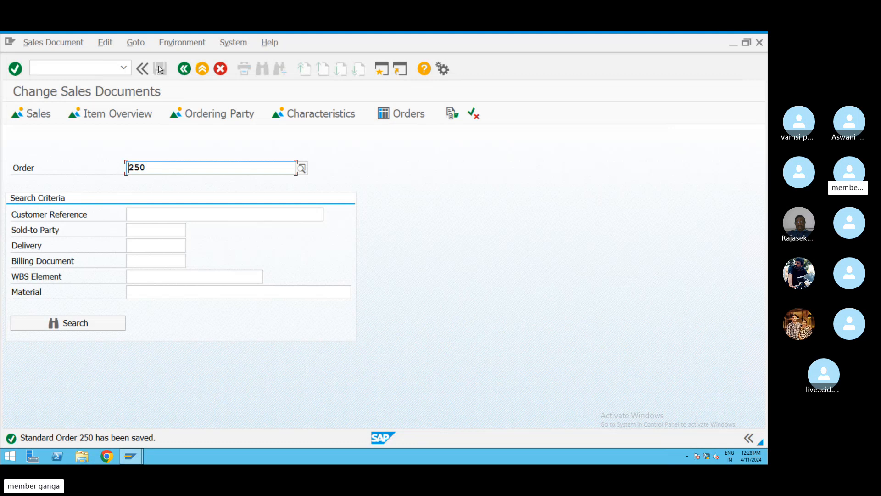
# Step: Switch to the cdkey notes in Notepad and copy their entire text
pyautogui.hotkey('alt', 'Tab')
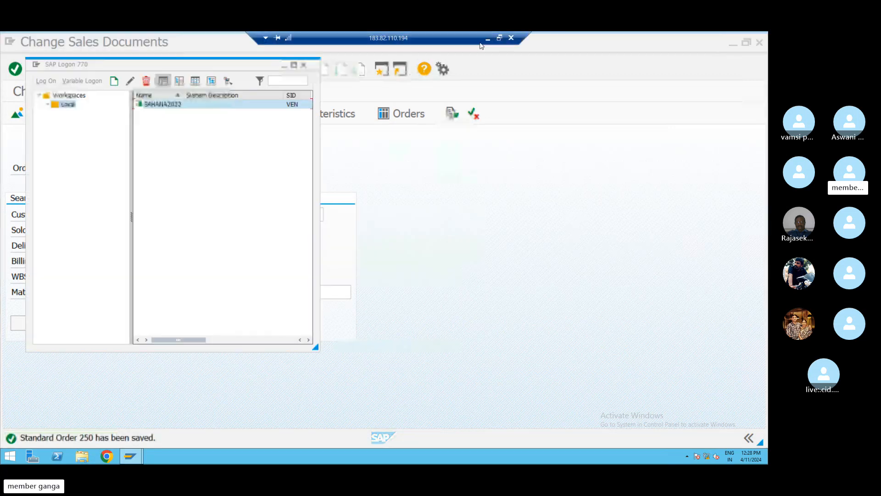
pyautogui.click(487, 38)
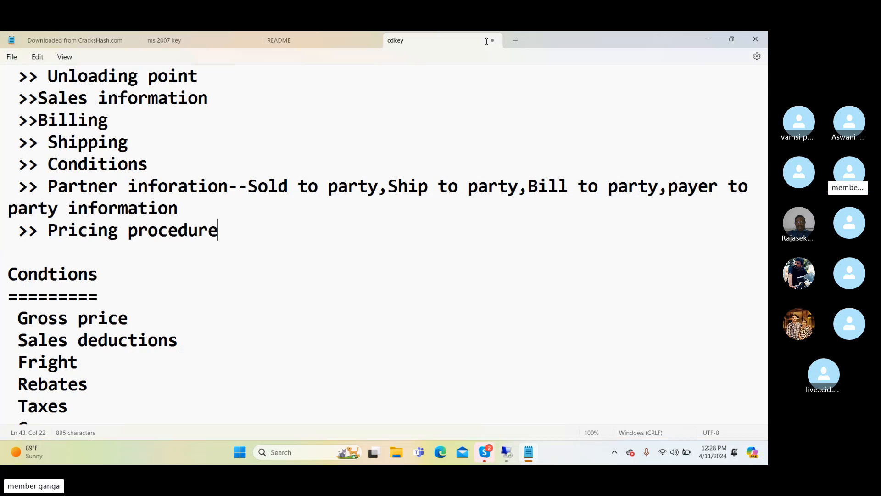
pyautogui.click(226, 333)
pyautogui.press('alt')
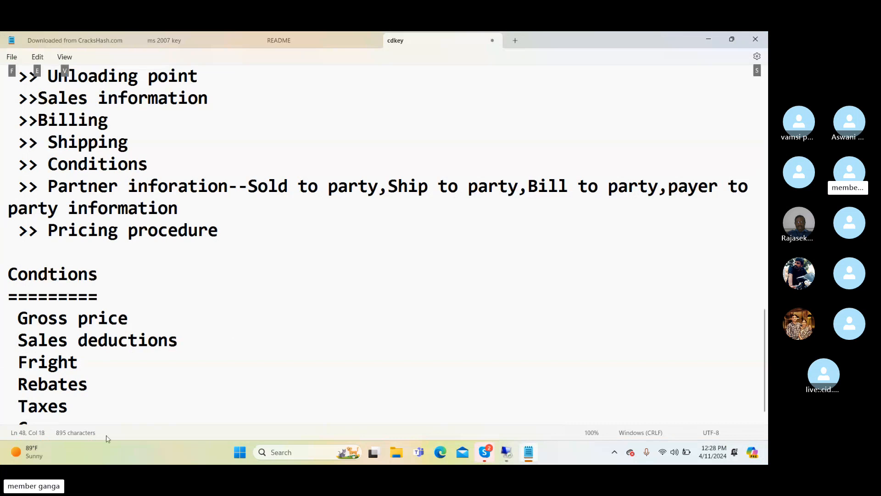
pyautogui.click(109, 413)
pyautogui.doubleClick(96, 404)
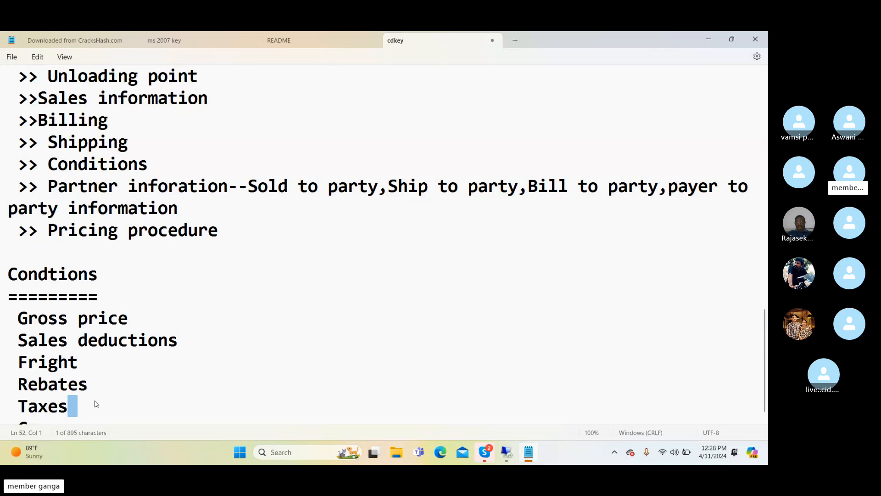
pyautogui.rightClick(96, 404)
pyautogui.click(182, 385)
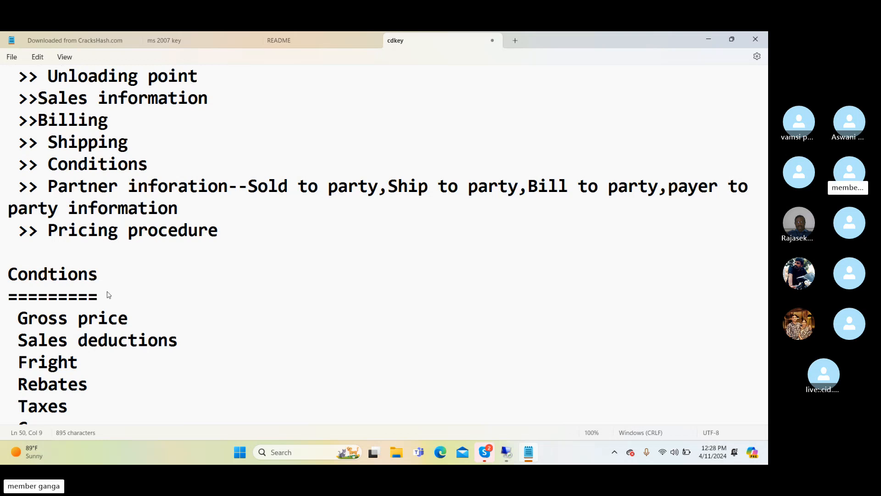
pyautogui.hotkey('ctrl', 'a')
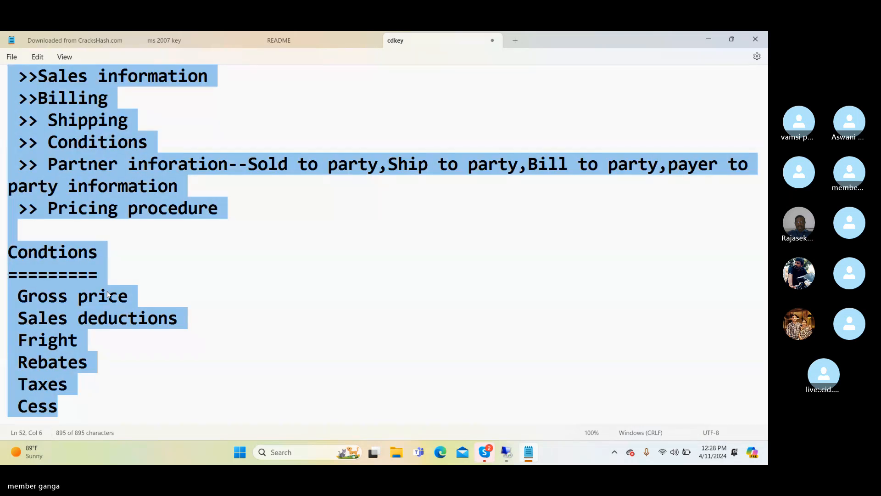
# Step: Switch to the Skype call and send the copied notes as a message in the SAP End User Course chat
pyautogui.click(485, 452)
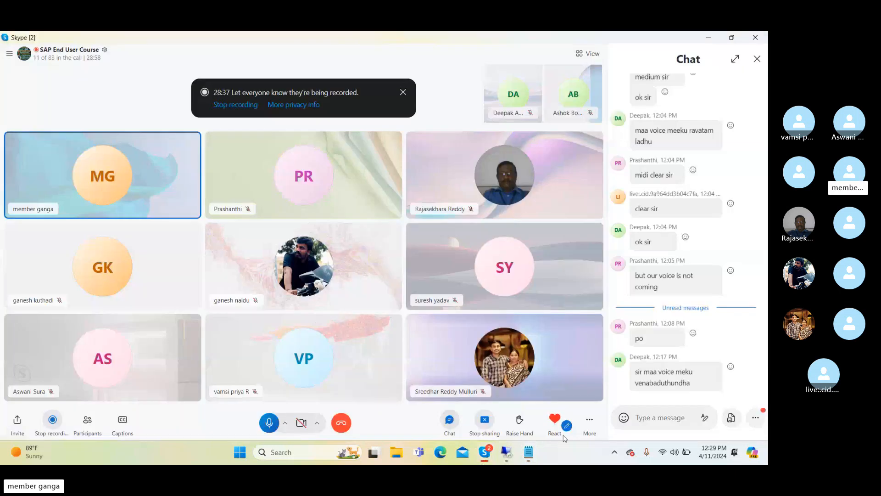
pyautogui.click(656, 419)
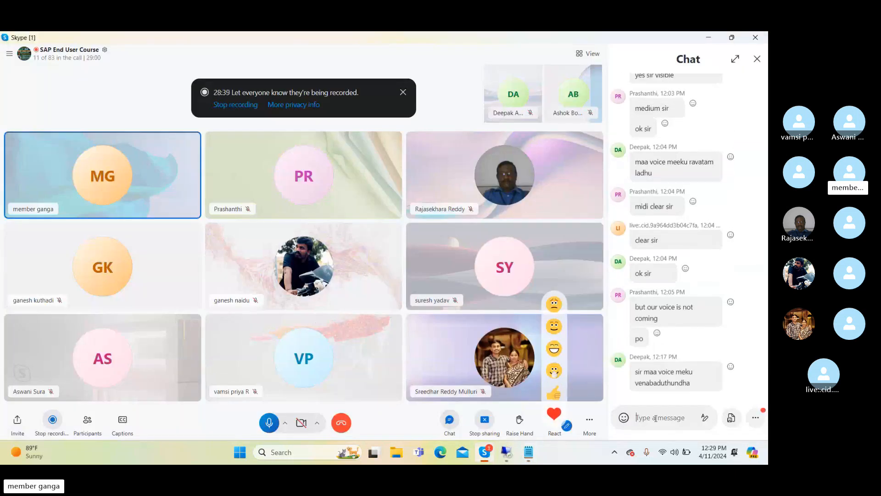
pyautogui.hotkey('alt', 'v')
pyautogui.click(659, 412)
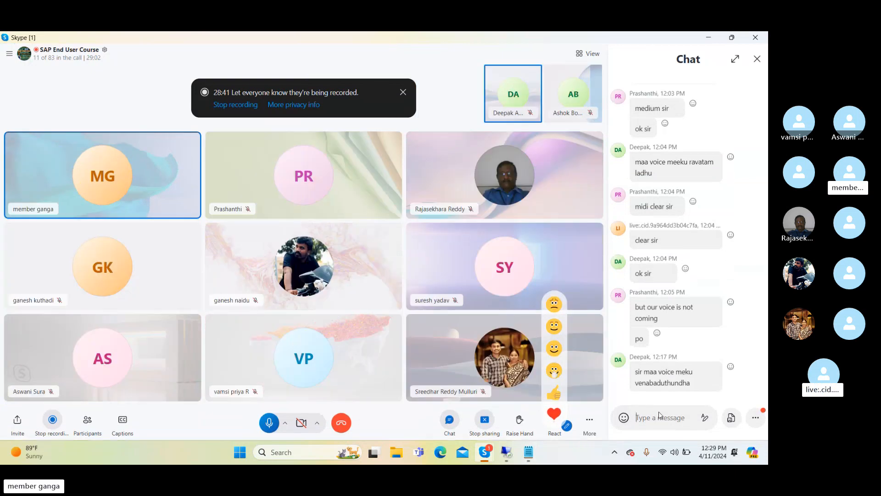
pyautogui.hotkey('alt', 'v')
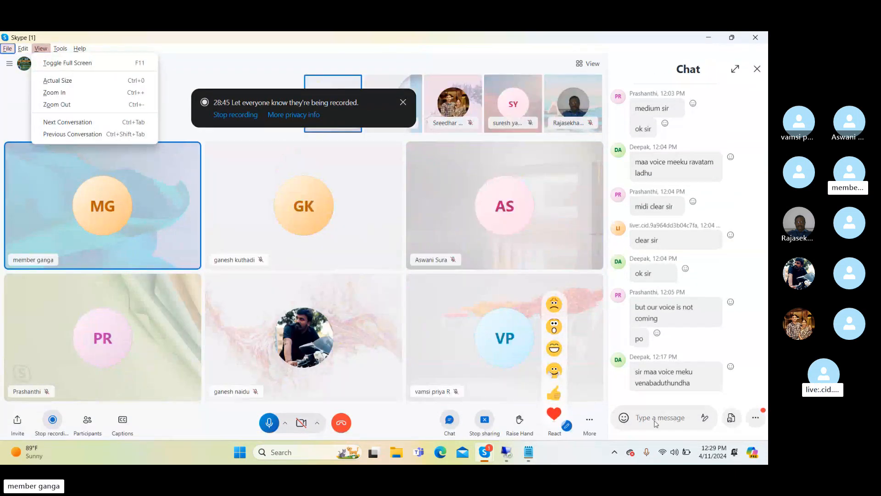
pyautogui.click(656, 420)
pyautogui.hotkey('ctrl', 'v')
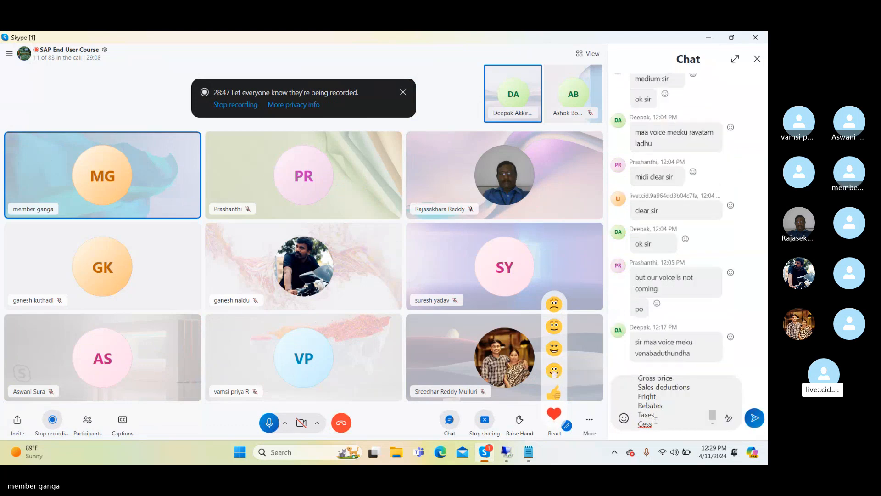
pyautogui.press('Return')
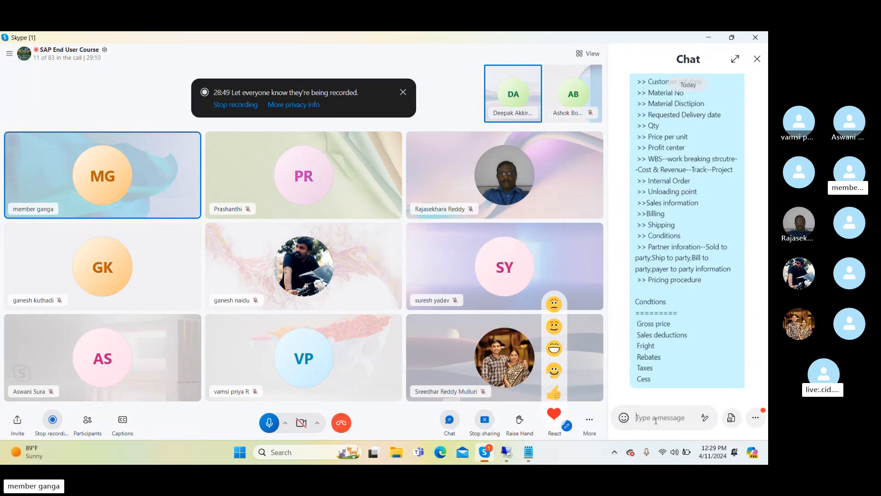
pyautogui.moveTo(766, 398); pyautogui.dragTo(766, 364)
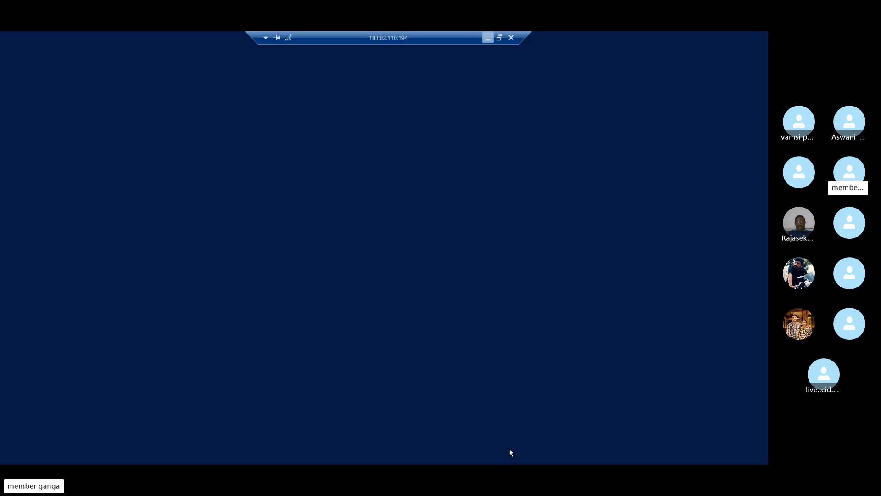
# Step: Return to the SAP session, leave the Change Sales Documents transaction and open transaction VA01
pyautogui.click(508, 452)
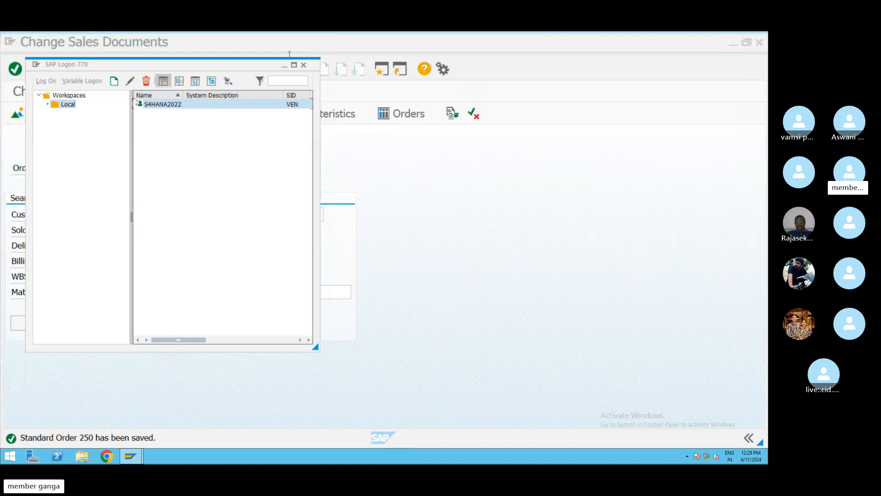
pyautogui.click(284, 67)
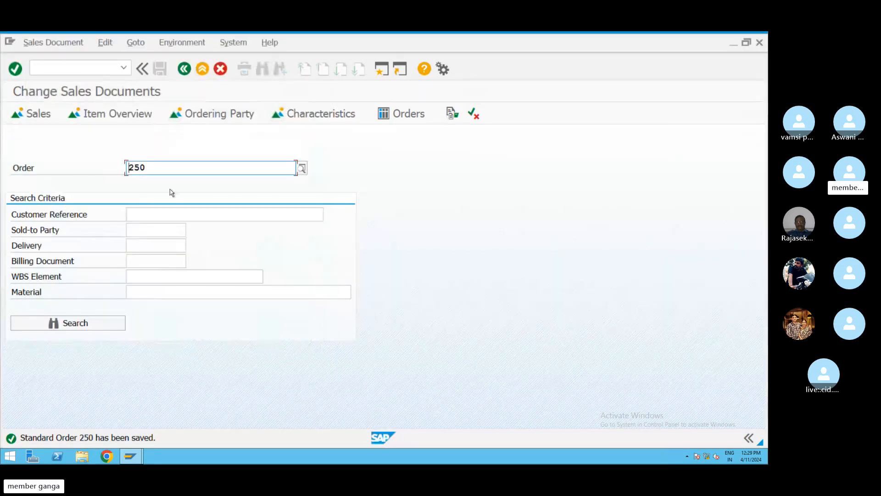
pyautogui.click(185, 69)
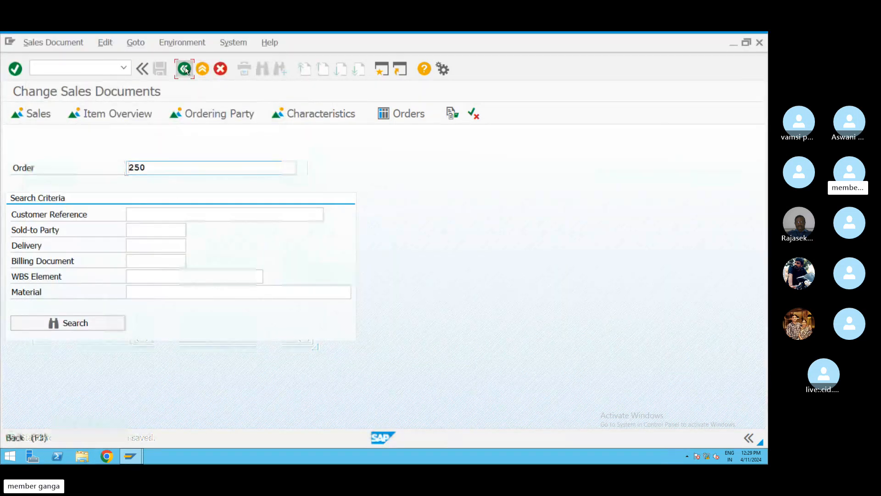
pyautogui.write('VA')
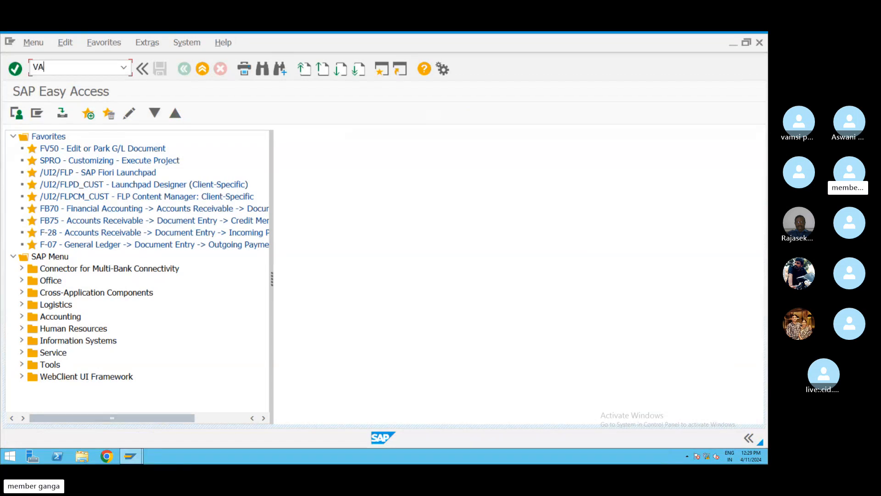
pyautogui.write('01')
pyautogui.press('Return')
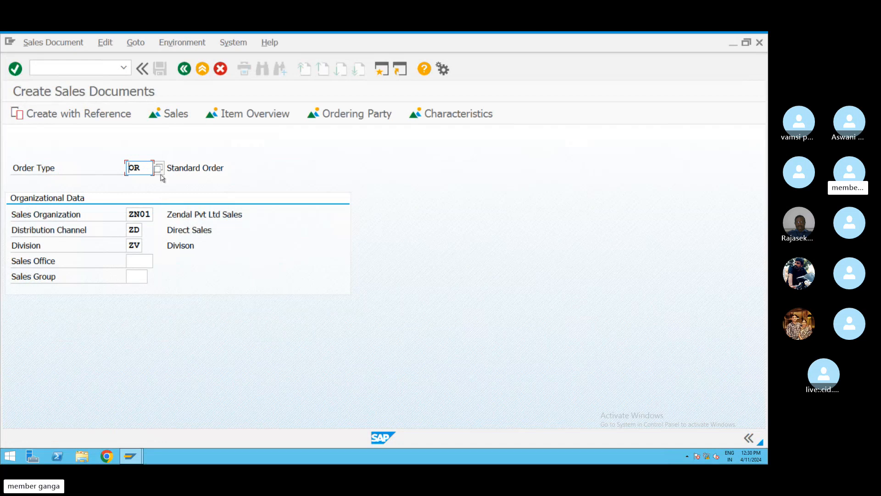
# Step: Look up the available sales document types for the Order Type field, both with OR entered and with the field cleared
pyautogui.click(159, 169)
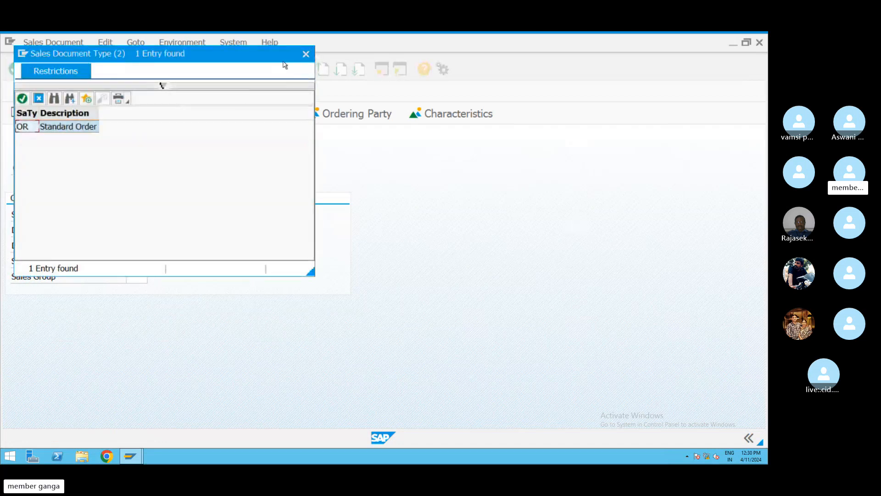
pyautogui.click(307, 53)
pyautogui.click(144, 168)
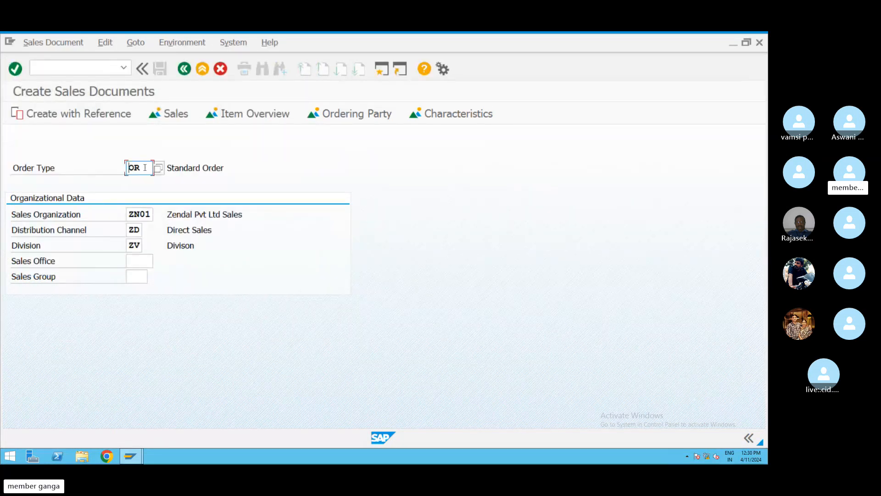
pyautogui.moveTo(144, 168); pyautogui.dragTo(109, 169)
pyautogui.press('BackSpace')
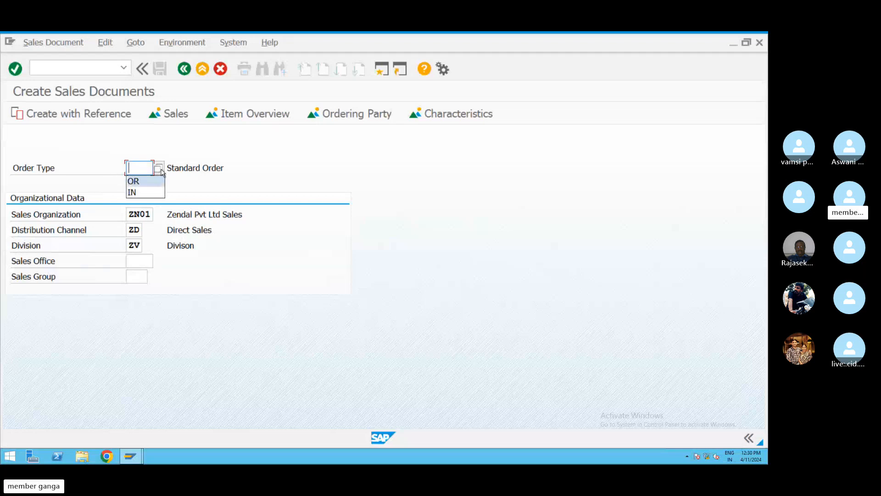
pyautogui.click(159, 169)
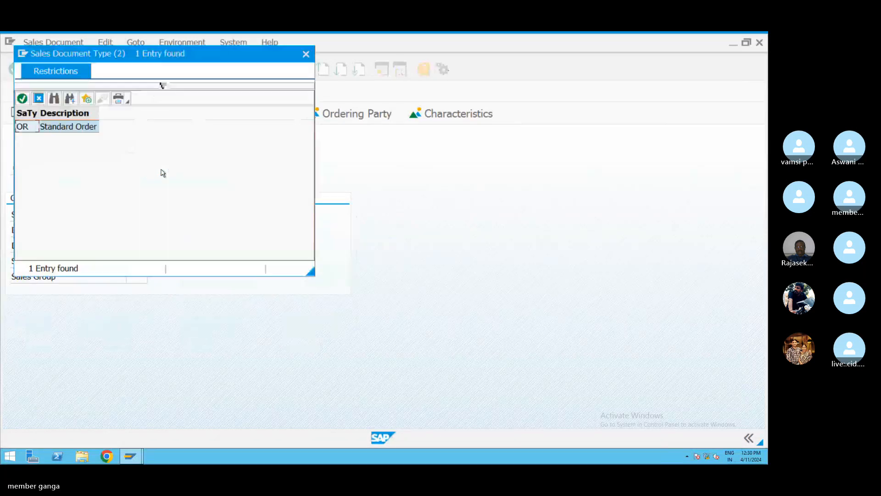
pyautogui.click(306, 54)
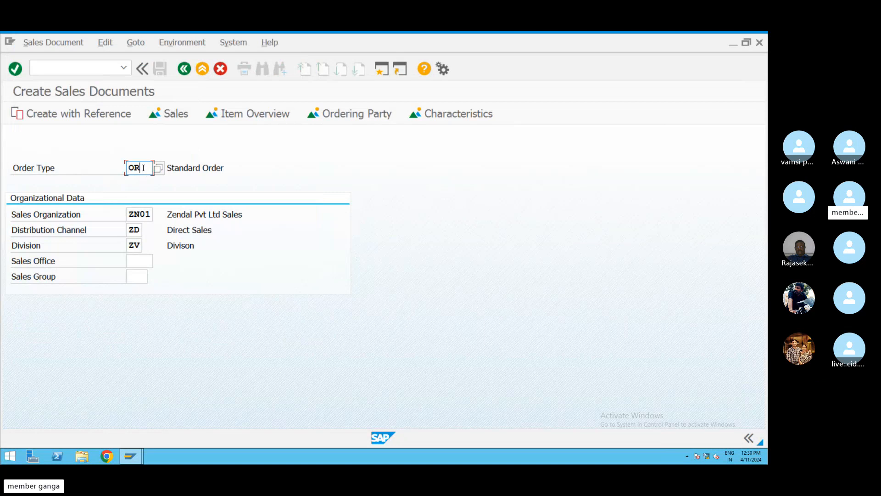
pyautogui.press('BackSpace')
pyautogui.press('BackSpace')
pyautogui.click(224, 199)
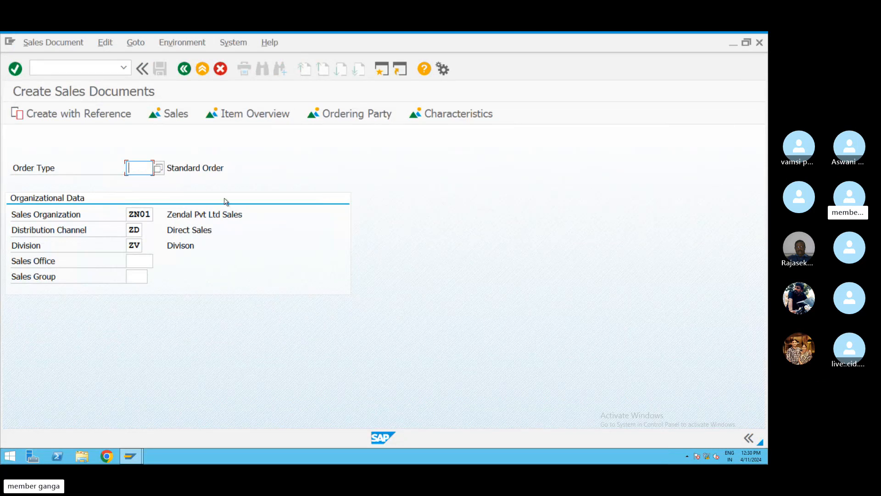
pyautogui.click(159, 169)
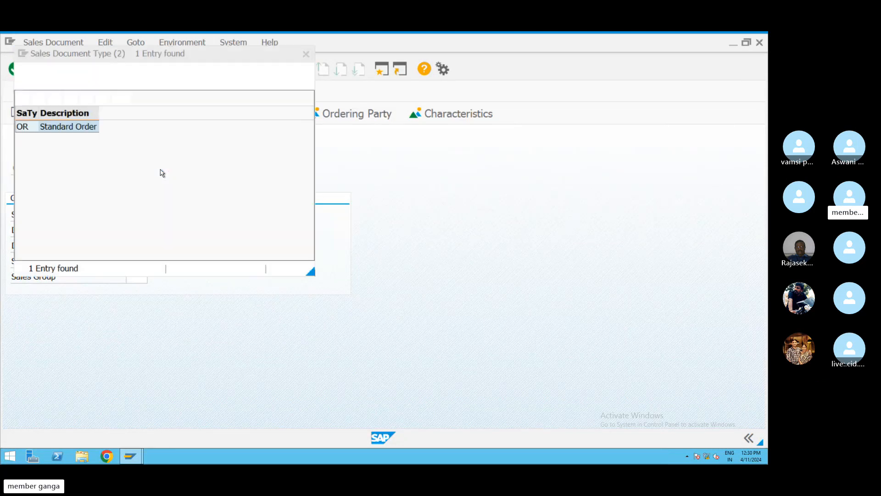
pyautogui.click(306, 53)
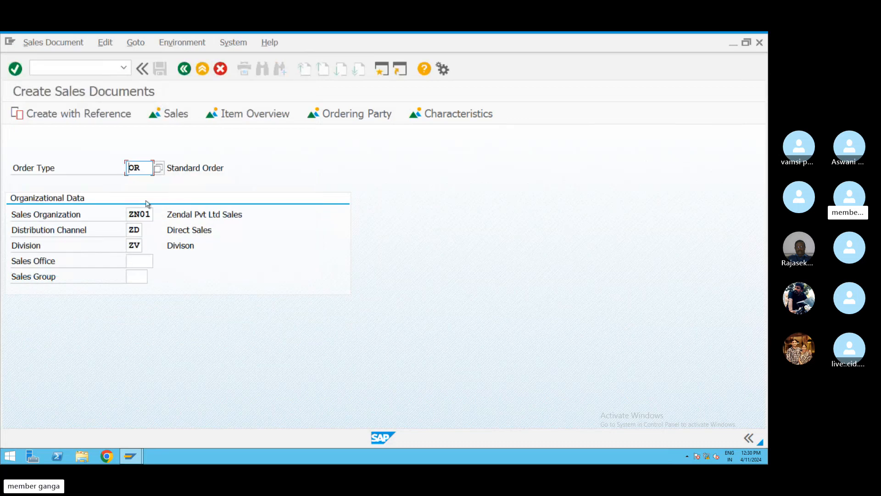
# Step: Open the entry screen for order type OR and examine the ship-to party, customer reference and reference date fields
pyautogui.press('Return')
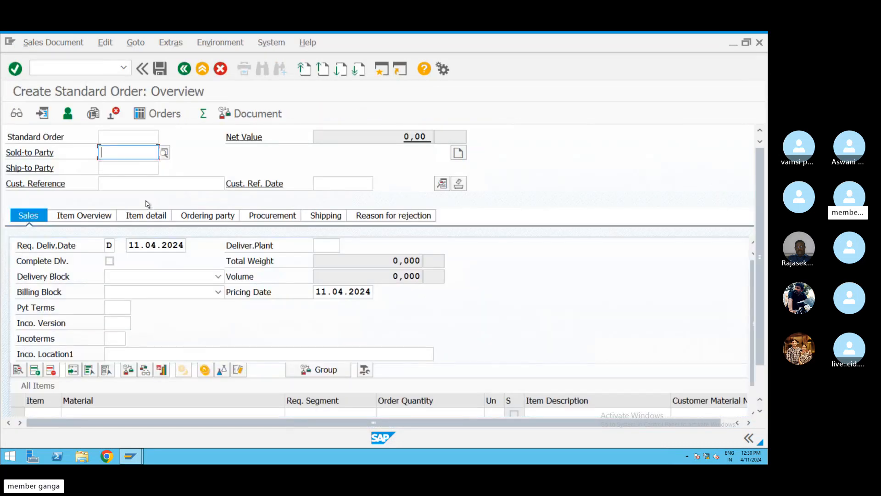
pyautogui.click(128, 184)
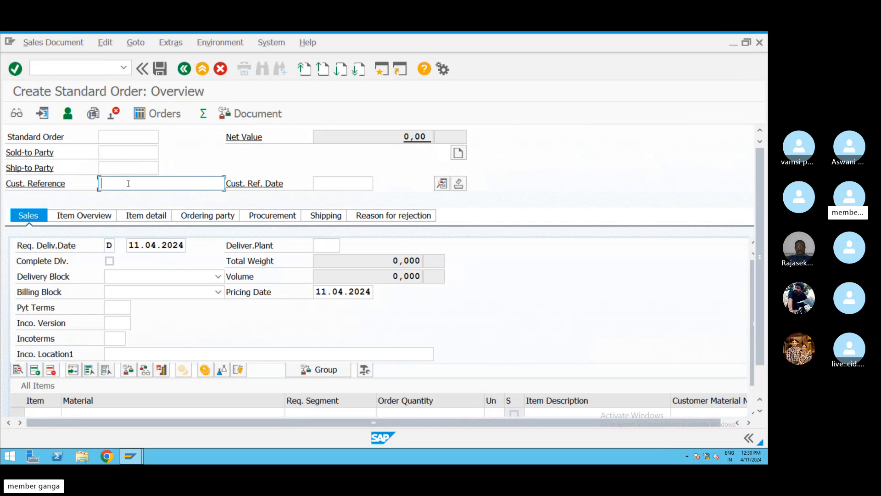
pyautogui.click(327, 184)
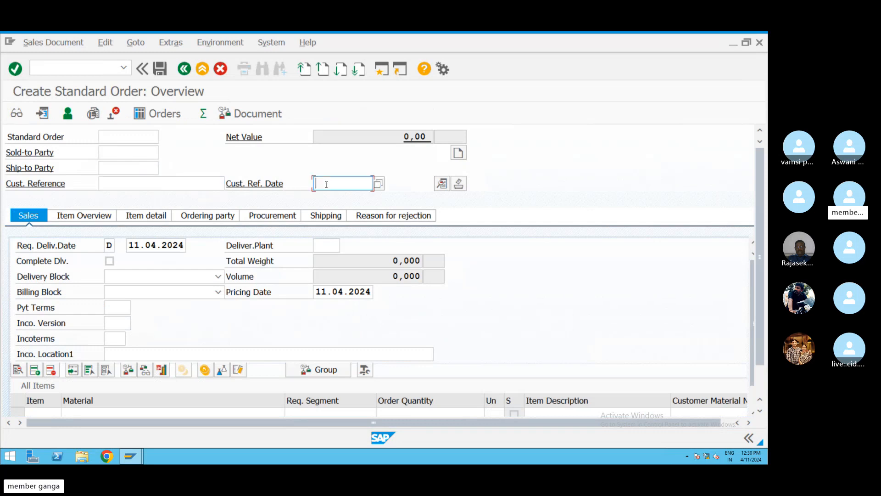
pyautogui.click(103, 168)
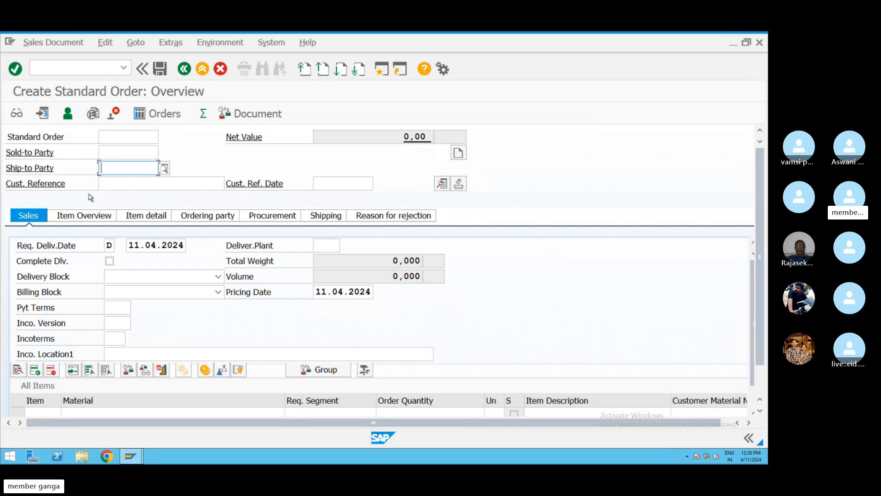
pyautogui.click(120, 185)
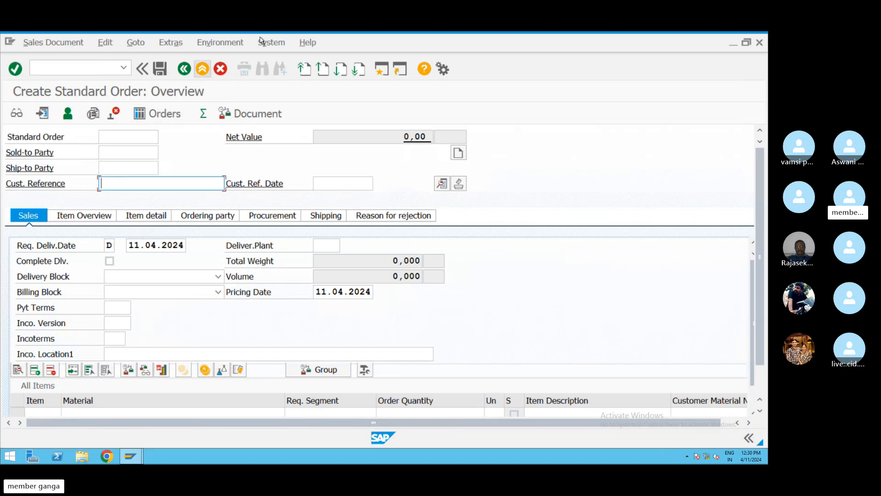
# Step: Check the Environment options of the new order, then leave order creation and return to SAP Easy Access
pyautogui.click(275, 46)
pyautogui.click(275, 45)
pyautogui.click(233, 45)
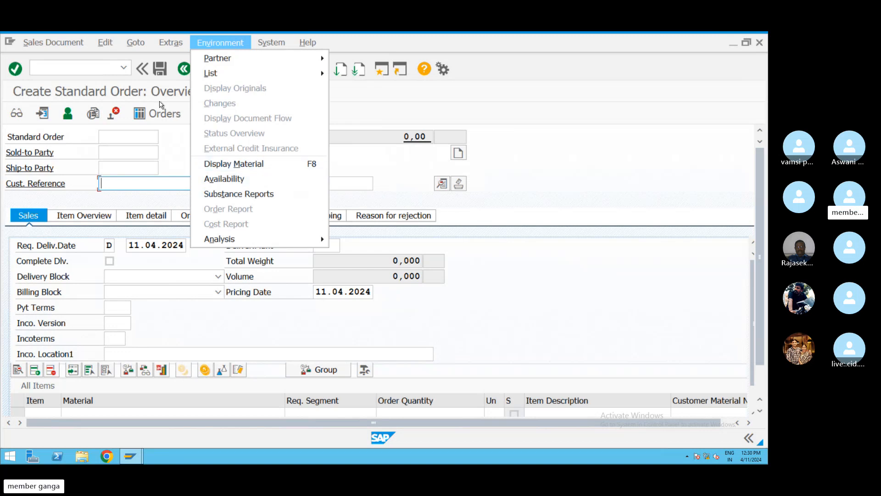
pyautogui.click(184, 69)
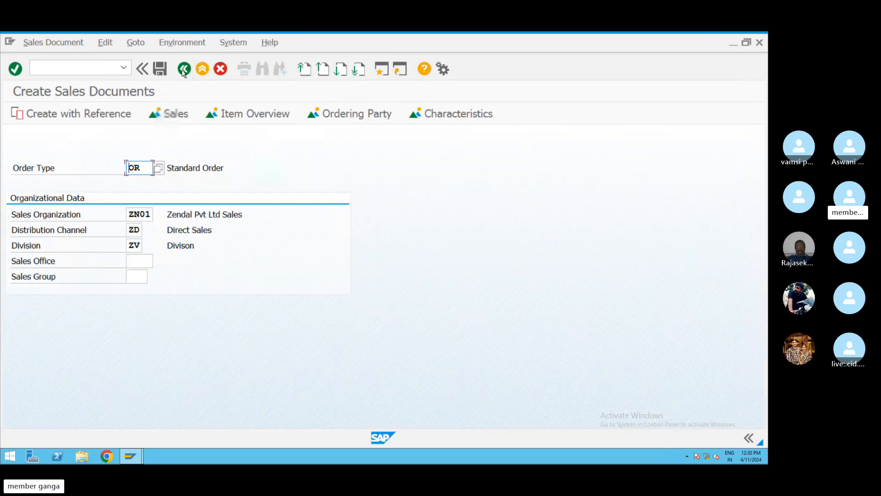
pyautogui.click(184, 70)
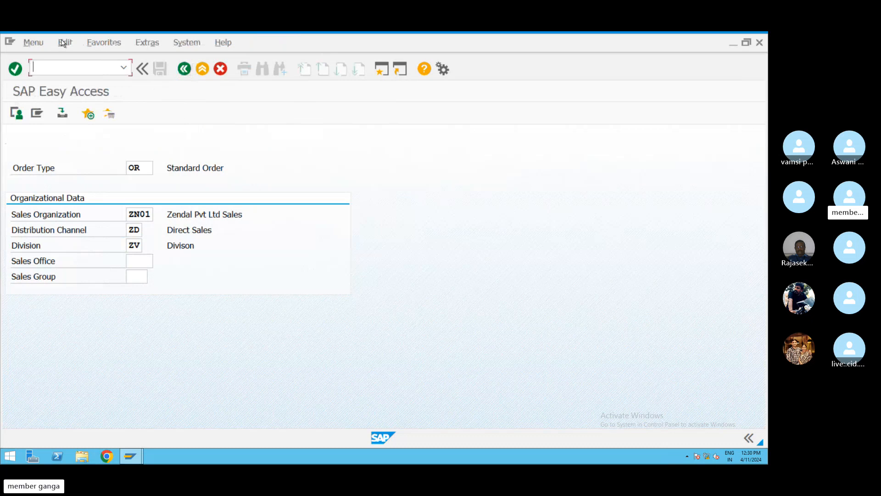
pyautogui.click(63, 43)
pyautogui.click(283, 130)
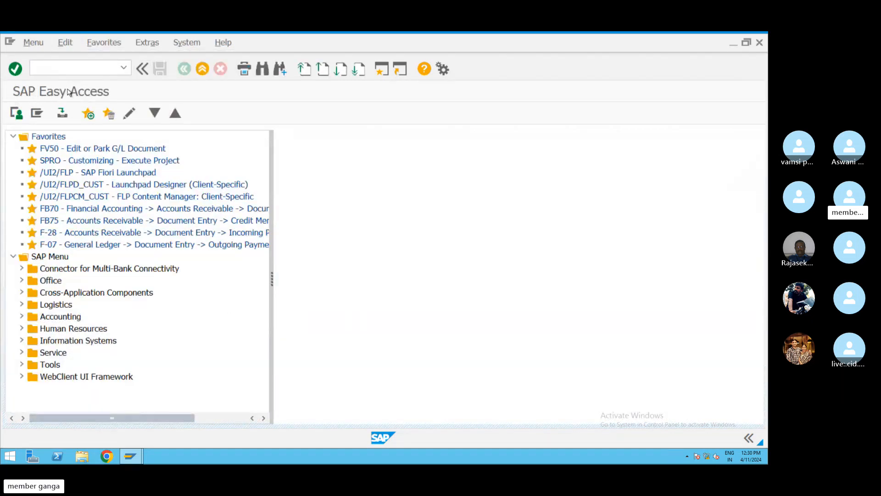
# Step: Open transaction VA03 and display the prefilled sales order
pyautogui.click(67, 66)
pyautogui.write('VA')
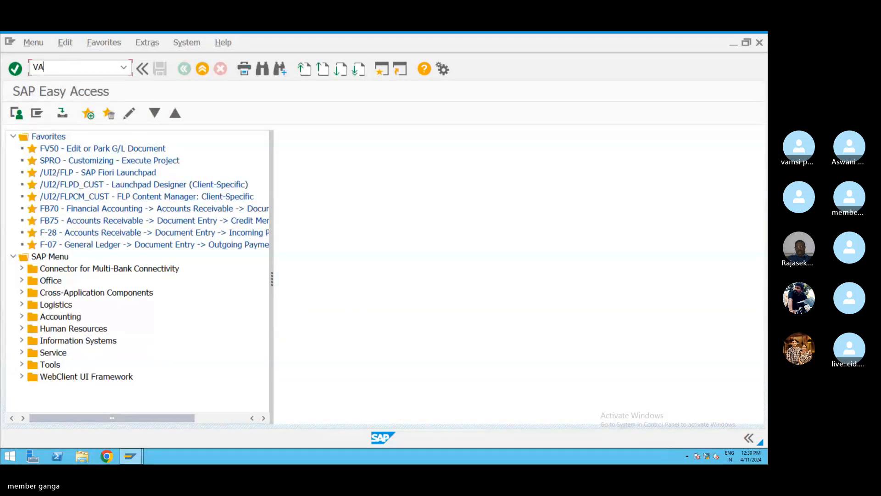
pyautogui.write('03')
pyautogui.press('Return')
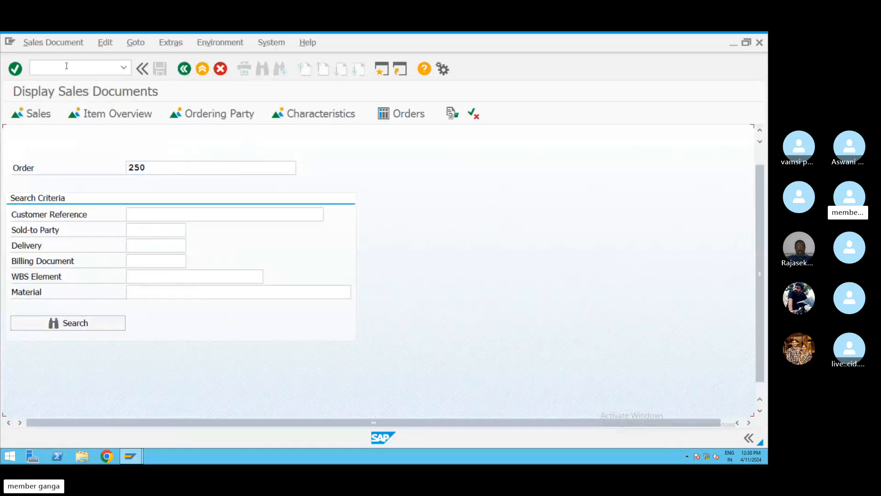
pyautogui.press('Return')
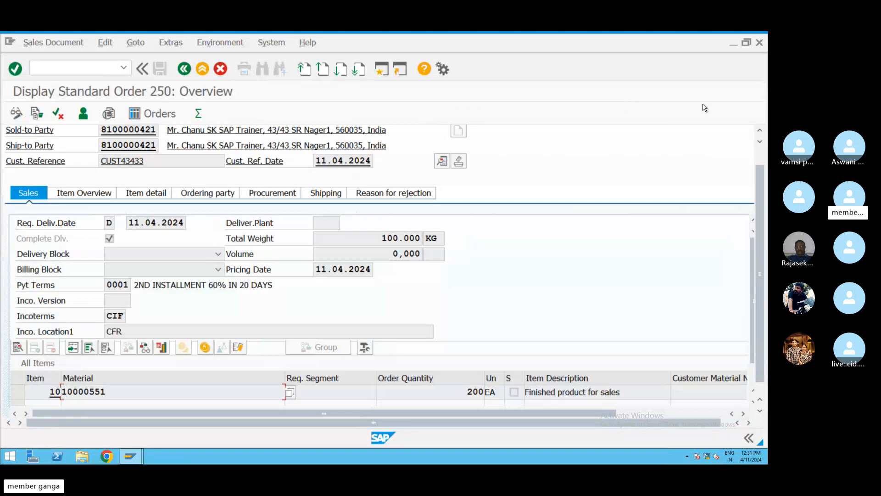
# Step: Show the document flow of the displayed order and display the standard order listed in it
pyautogui.click(225, 43)
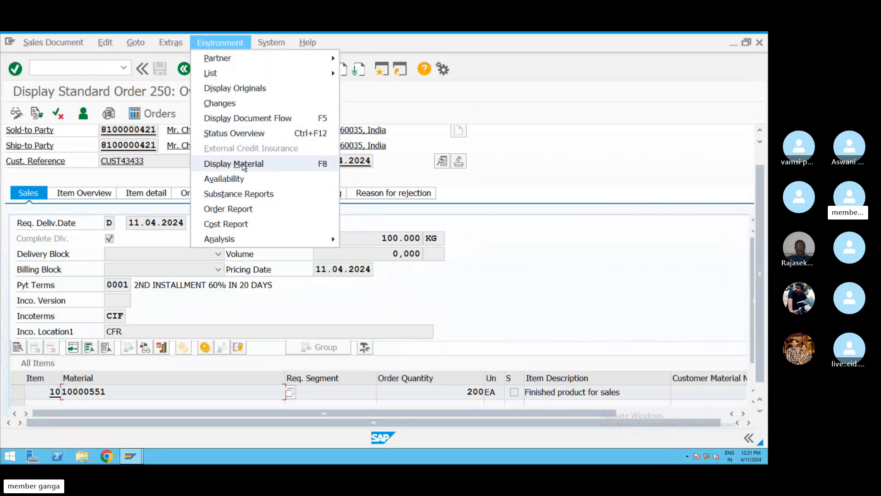
pyautogui.click(250, 121)
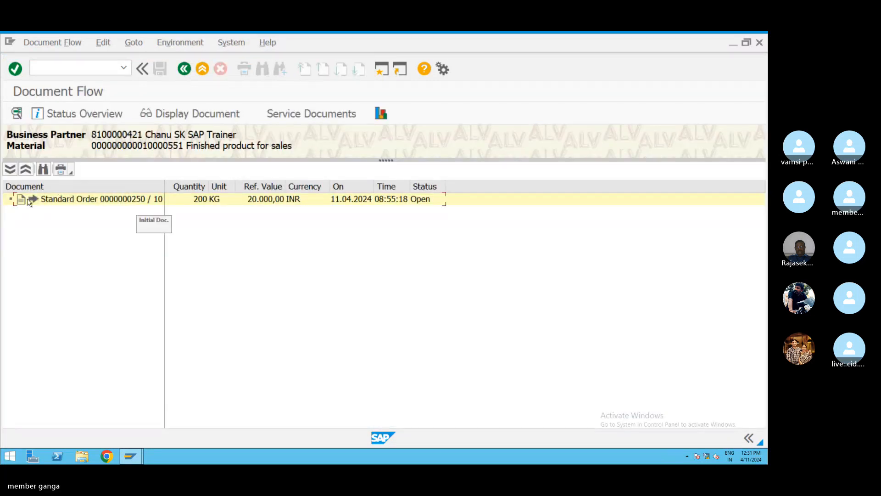
pyautogui.click(144, 202)
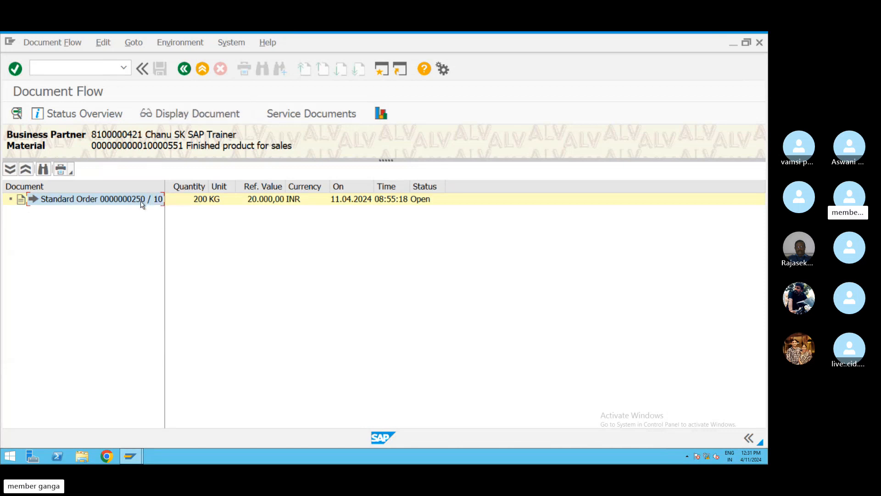
pyautogui.click(179, 118)
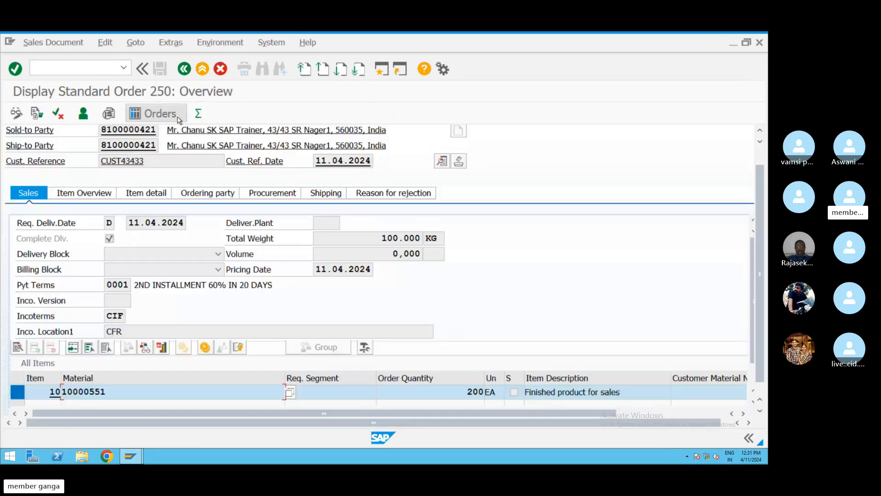
# Step: Open the List of Sales Orders from the displayed order and show its transaction code in the system information
pyautogui.click(179, 118)
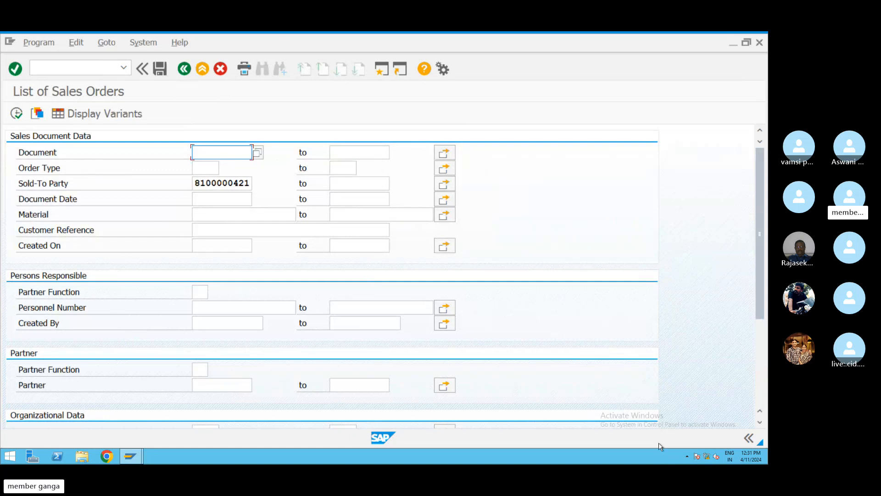
pyautogui.click(748, 438)
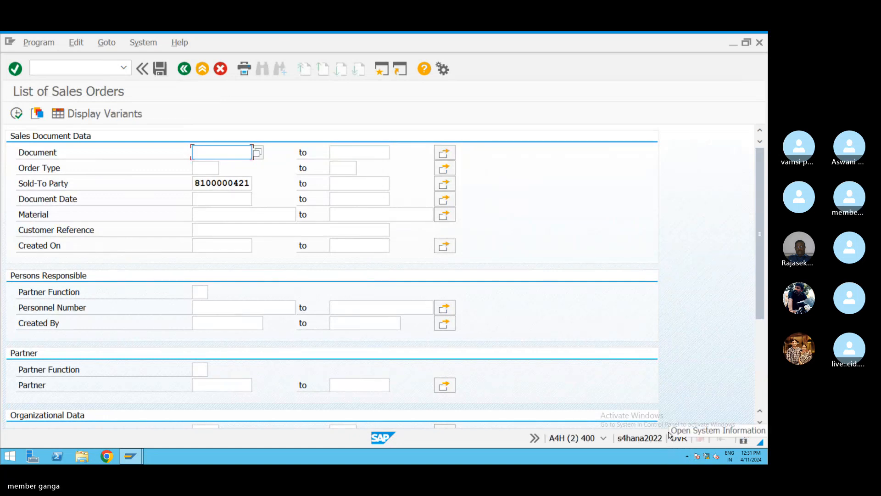
pyautogui.click(604, 440)
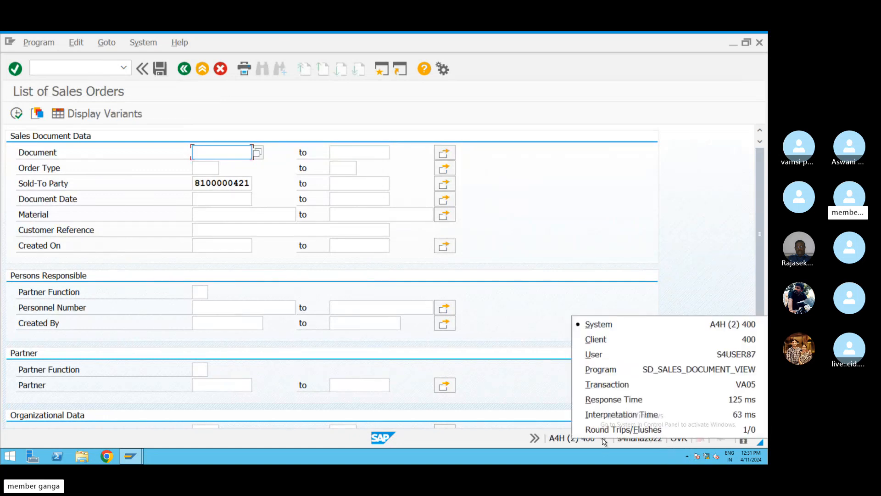
pyautogui.click(733, 389)
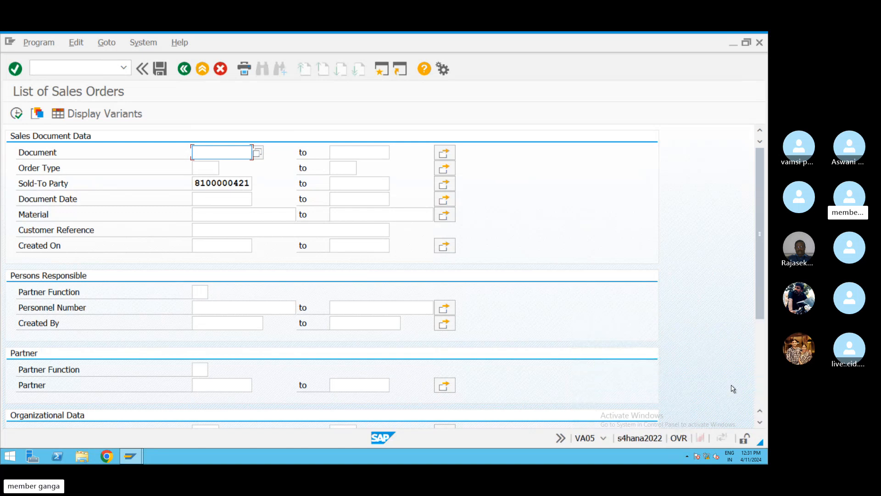
# Step: Run the sales order list for the prefilled sold-to party and select the second entry's customer reference
pyautogui.click(303, 198)
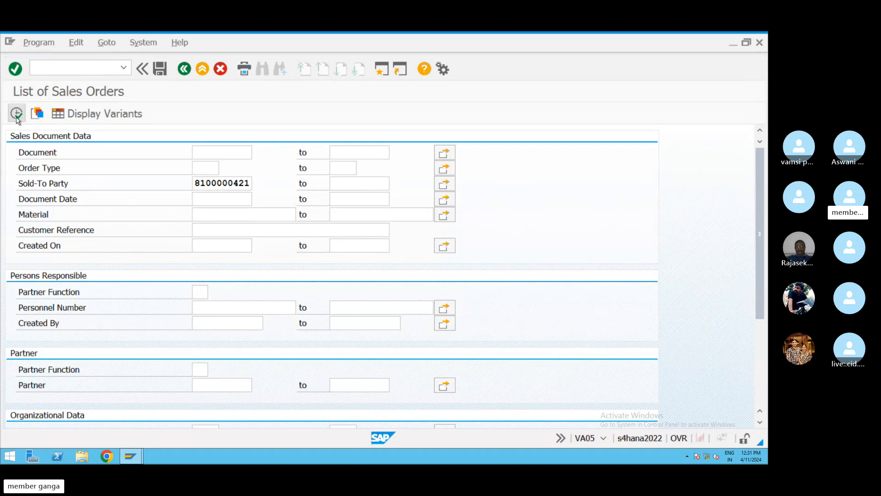
pyautogui.click(16, 114)
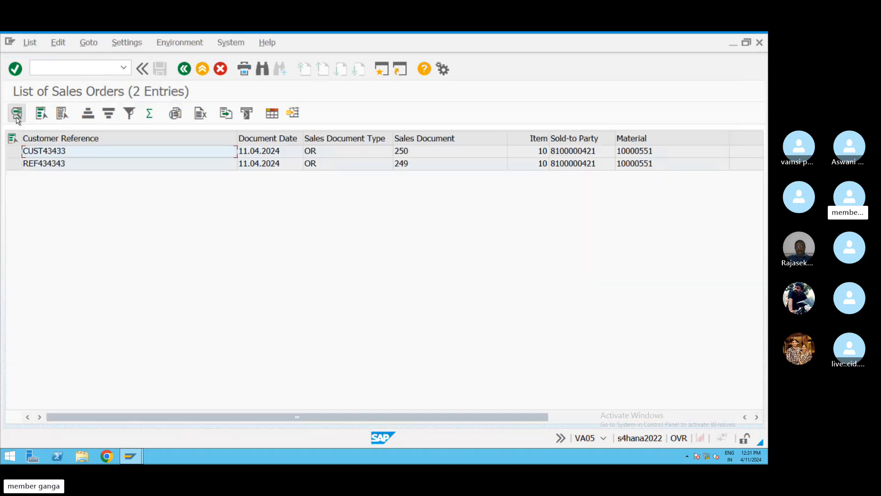
pyautogui.click(116, 168)
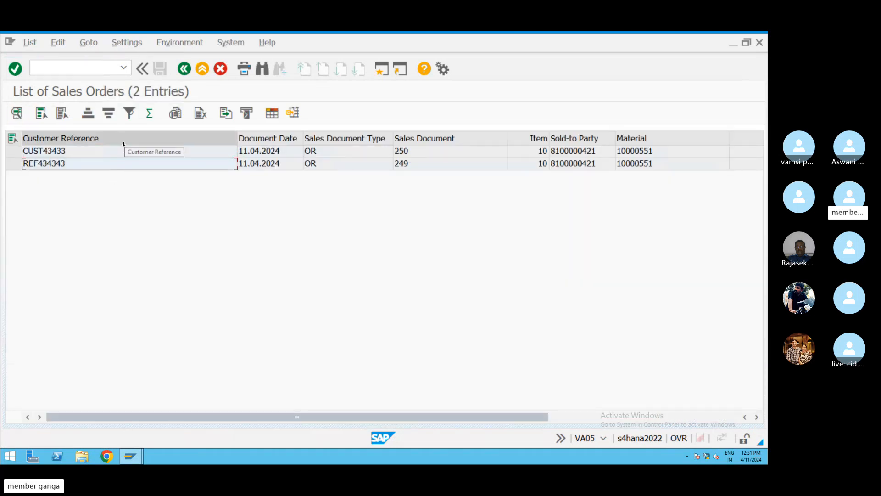
# Step: Leave the sales order list and the document flow, and return to SAP Easy Access with /n
pyautogui.click(186, 69)
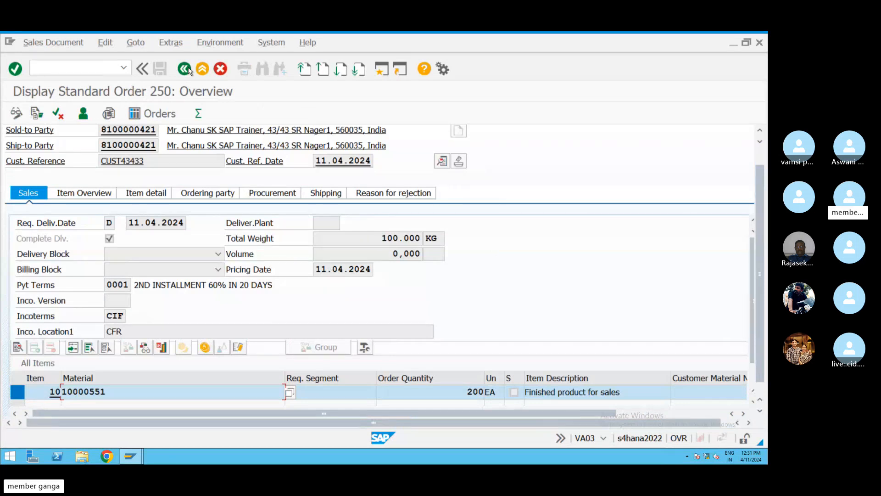
pyautogui.press('F5')
pyautogui.click(185, 69)
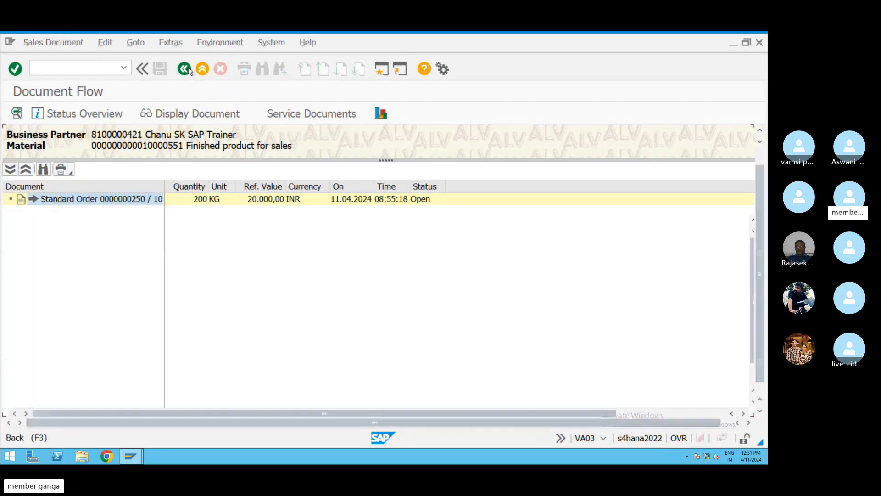
pyautogui.click(91, 71)
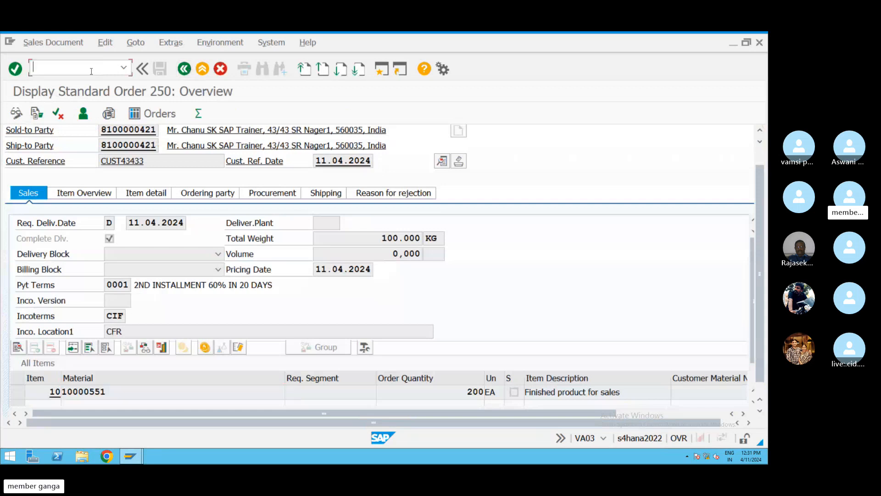
pyautogui.write('/n')
pyautogui.press('Return')
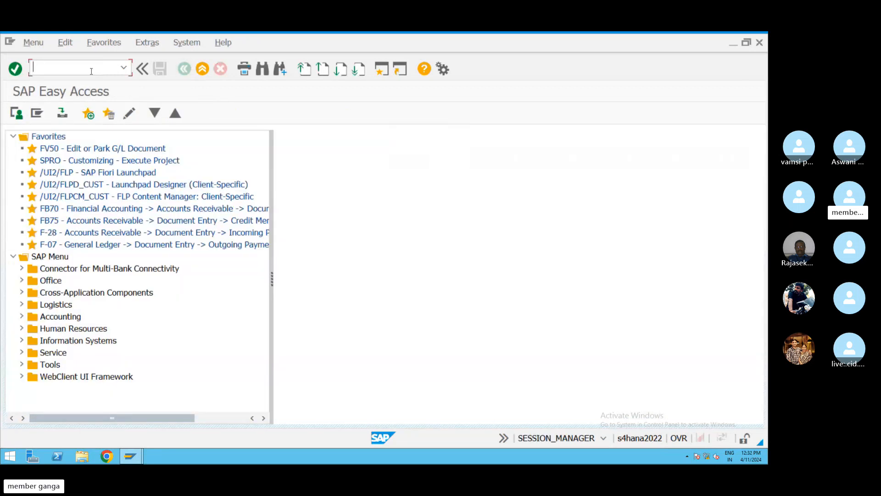
# Step: Open transaction VA05 and execute the list of sales orders for the prefilled sold-to party
pyautogui.write('VA05')
pyautogui.press('Return')
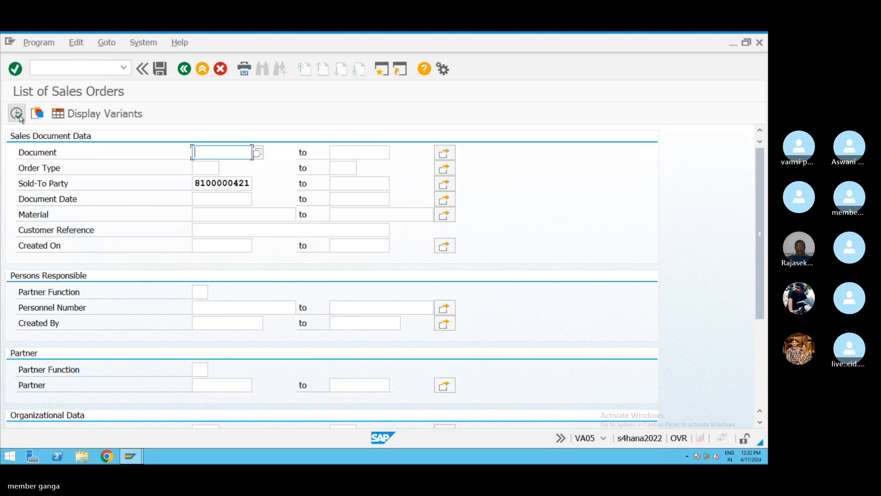
pyautogui.moveTo(250, 184); pyautogui.dragTo(192, 183)
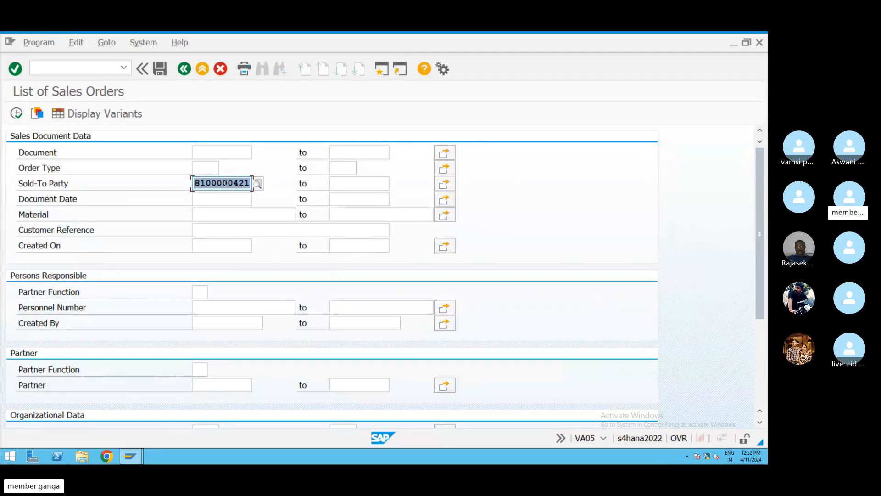
pyautogui.click(16, 116)
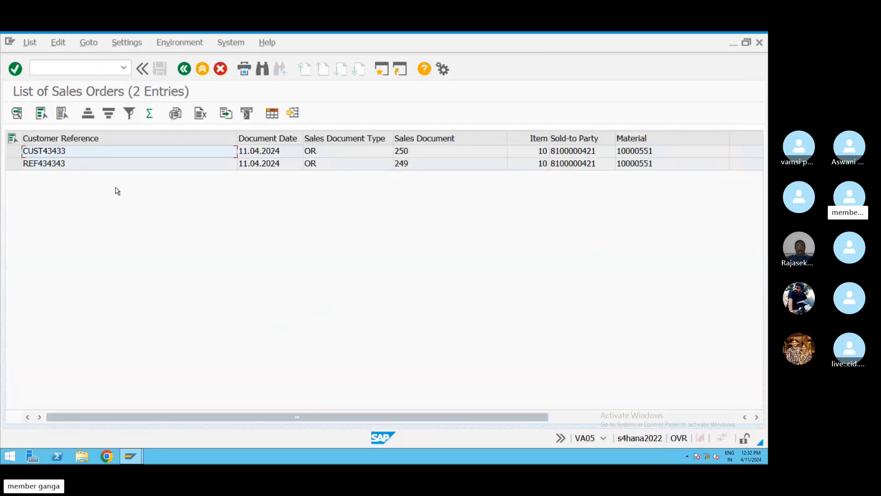
# Step: Examine the document number, material, order quantity, sales unit, net value and currency of both listed sales orders
pyautogui.click(408, 152)
pyautogui.click(419, 167)
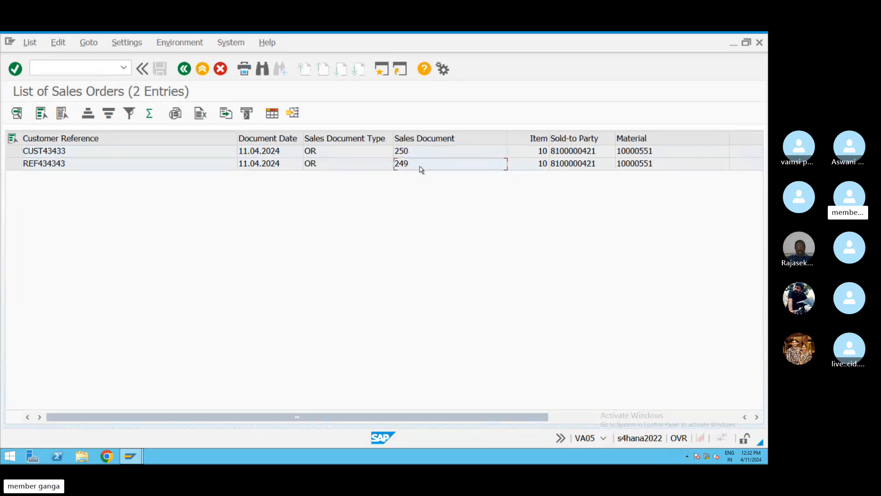
pyautogui.click(621, 150)
pyautogui.click(619, 163)
pyautogui.moveTo(543, 422); pyautogui.dragTo(665, 416)
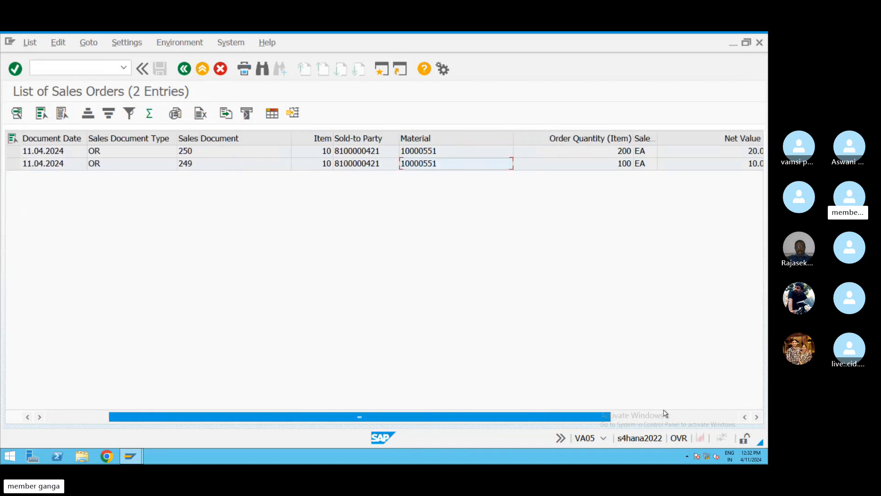
pyautogui.click(621, 164)
pyautogui.click(652, 153)
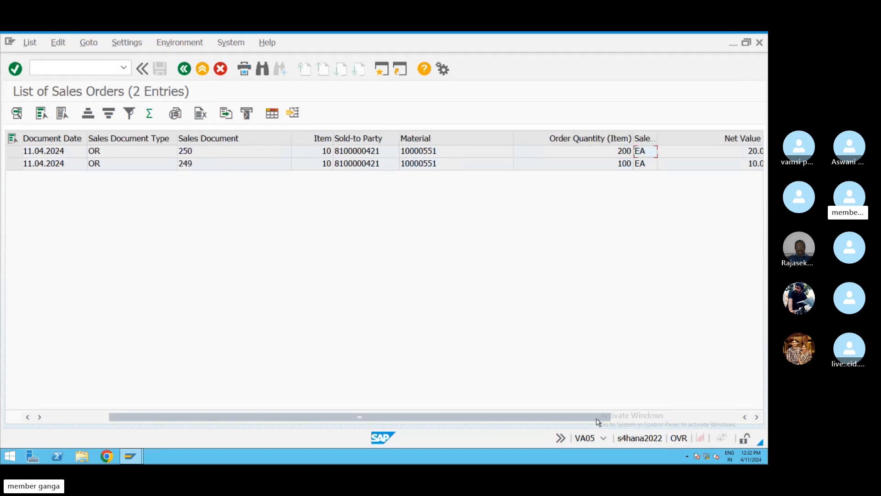
pyautogui.moveTo(598, 419); pyautogui.dragTo(737, 413)
pyautogui.click(619, 150)
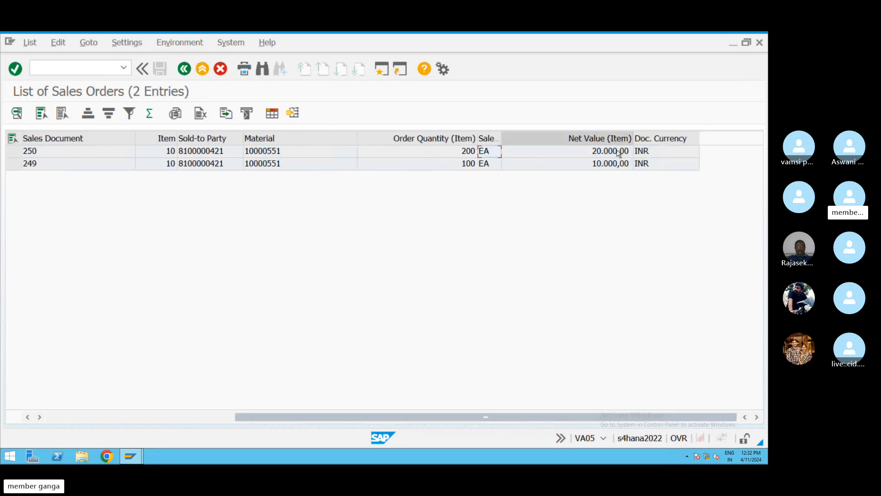
pyautogui.click(620, 165)
pyautogui.click(655, 160)
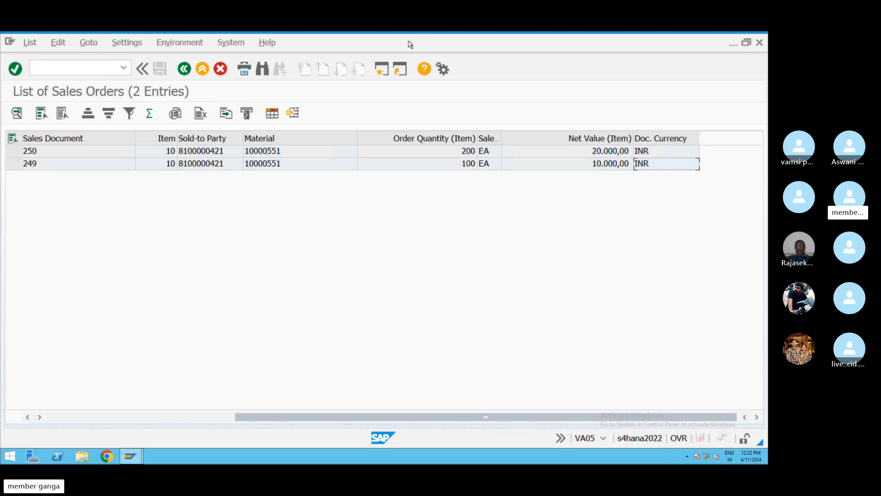
# Step: Leave the sales order list, open transaction MM60 and run the materials list for plant ZN01
pyautogui.click(203, 70)
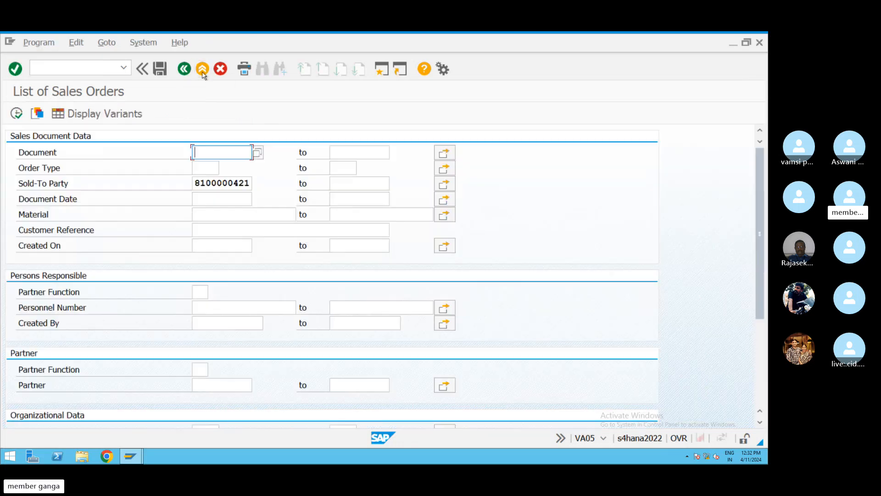
pyautogui.click(203, 70)
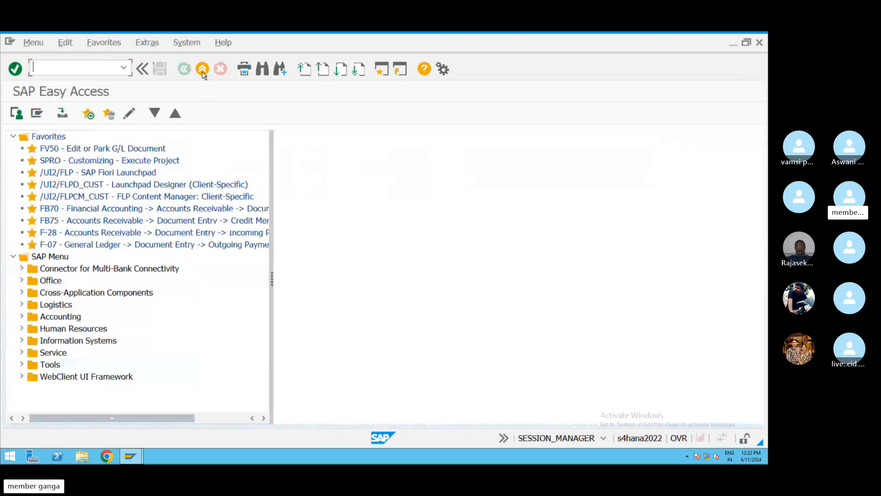
pyautogui.write('MM60')
pyautogui.press('Return')
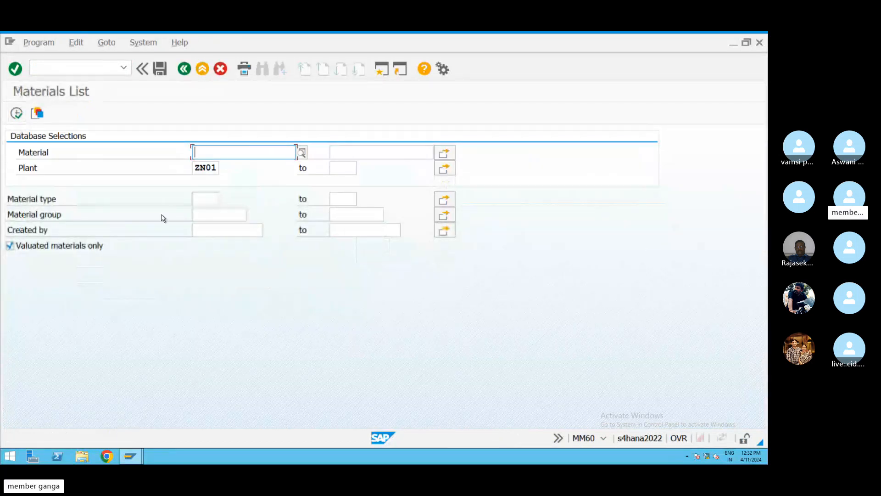
pyautogui.click(205, 170)
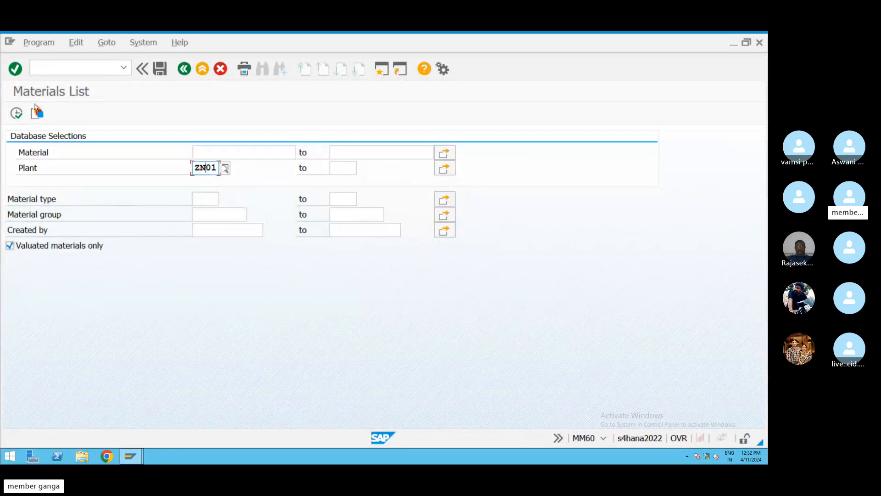
pyautogui.click(17, 119)
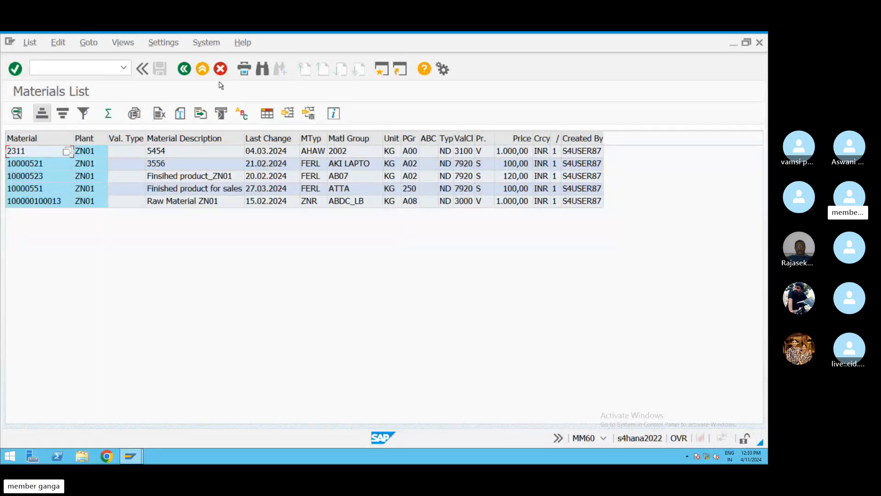
# Step: Open a new SAP session and start the stock overview with transaction MMBE
pyautogui.click(383, 71)
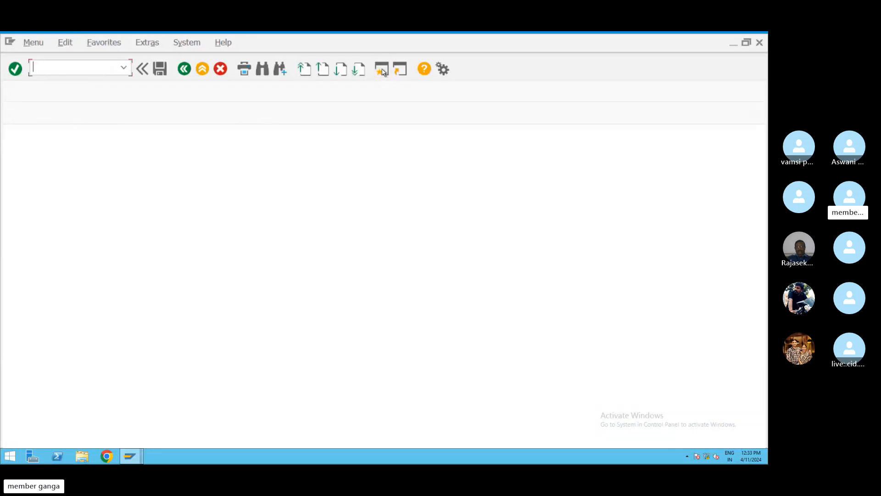
pyautogui.write('MMBE')
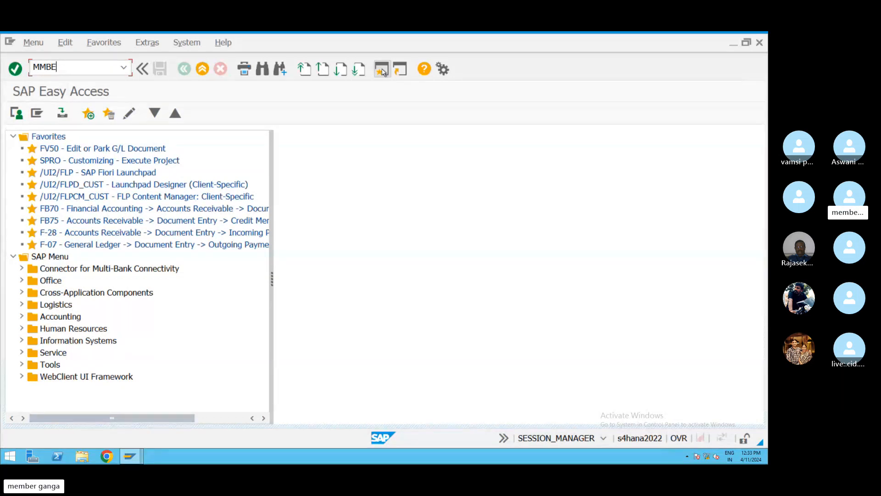
pyautogui.press('Return')
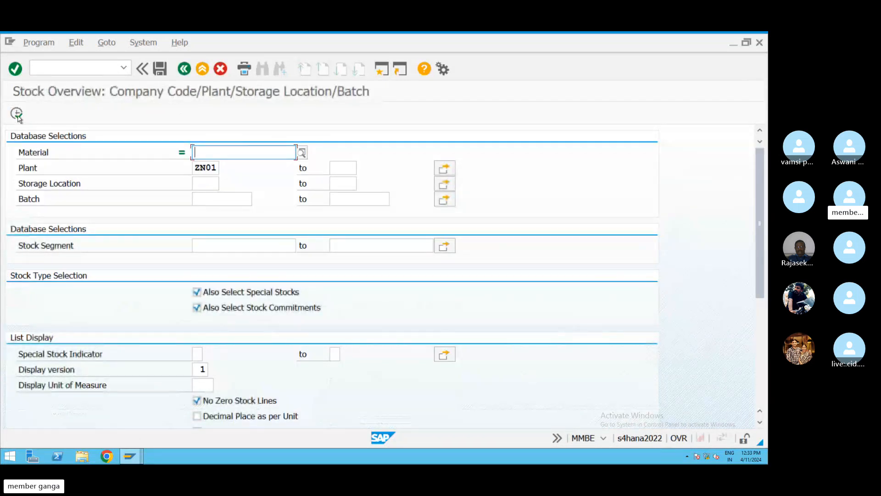
pyautogui.click(301, 152)
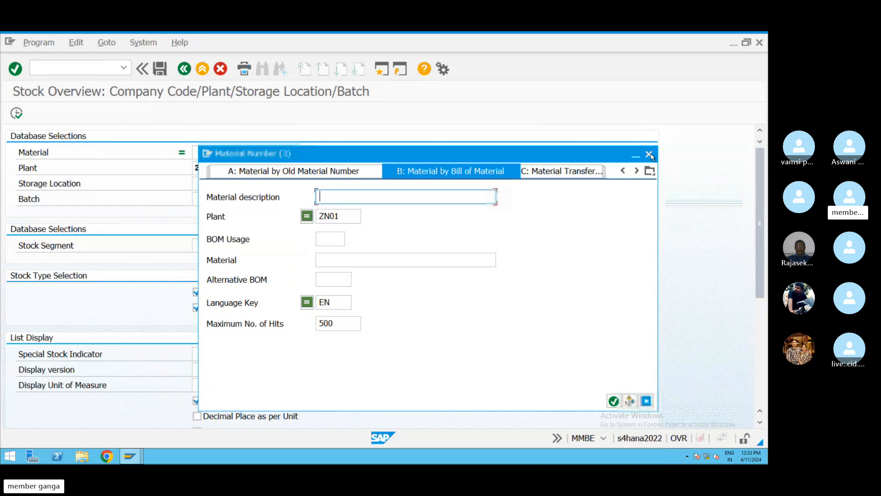
pyautogui.click(130, 456)
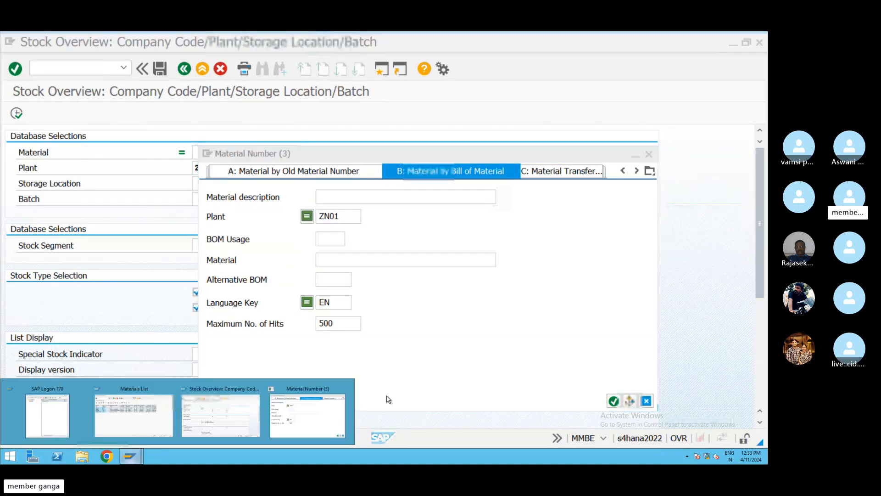
pyautogui.click(239, 419)
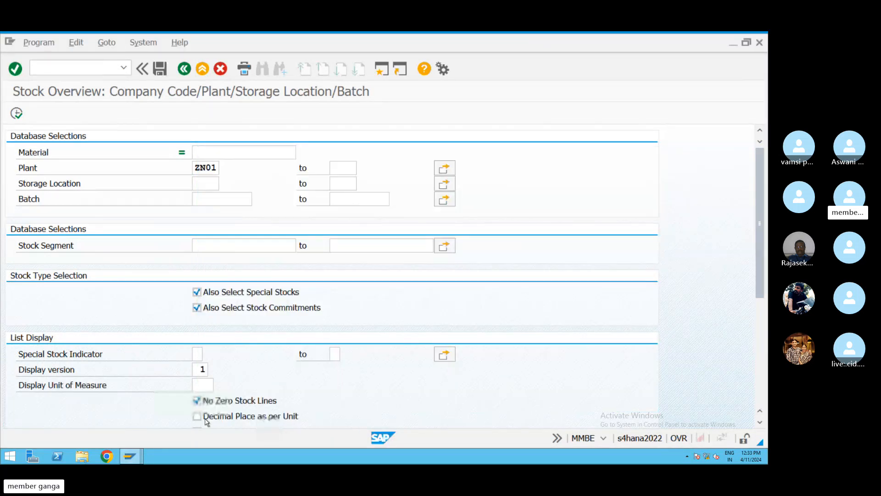
# Step: Switch to the Materials List session and select material 10000551, the finished product for sales
pyautogui.click(132, 459)
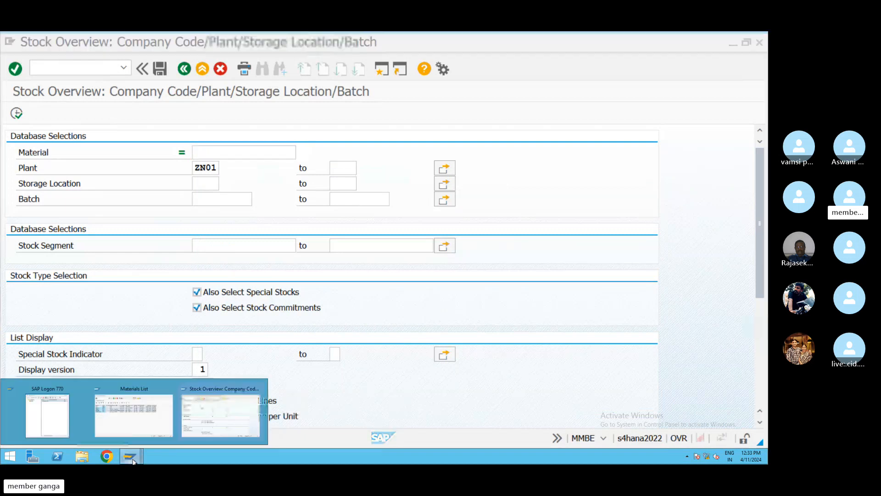
pyautogui.click(125, 418)
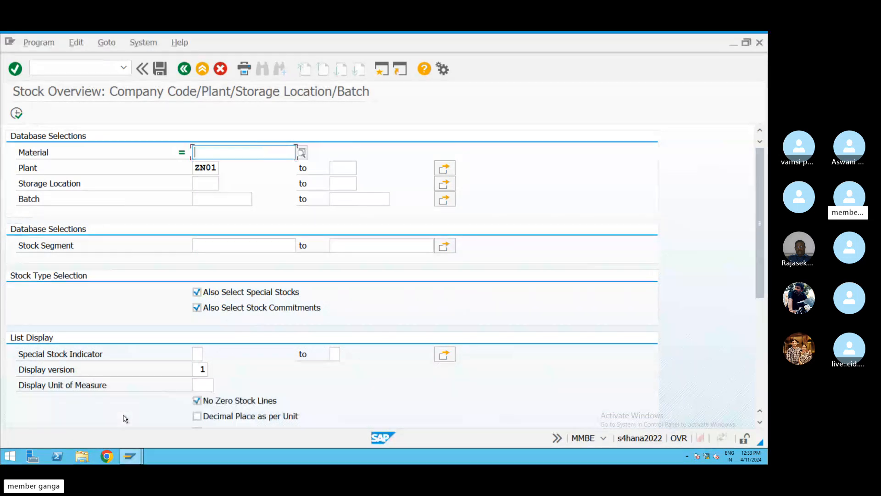
pyautogui.click(132, 454)
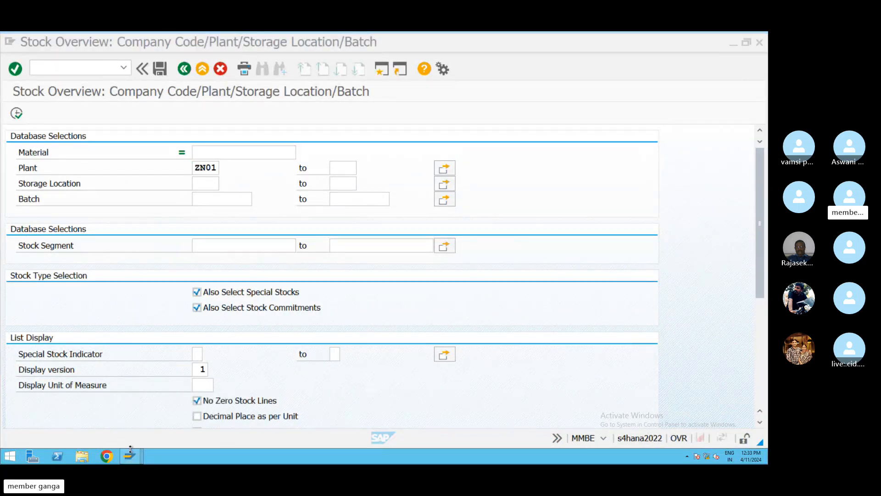
pyautogui.click(132, 453)
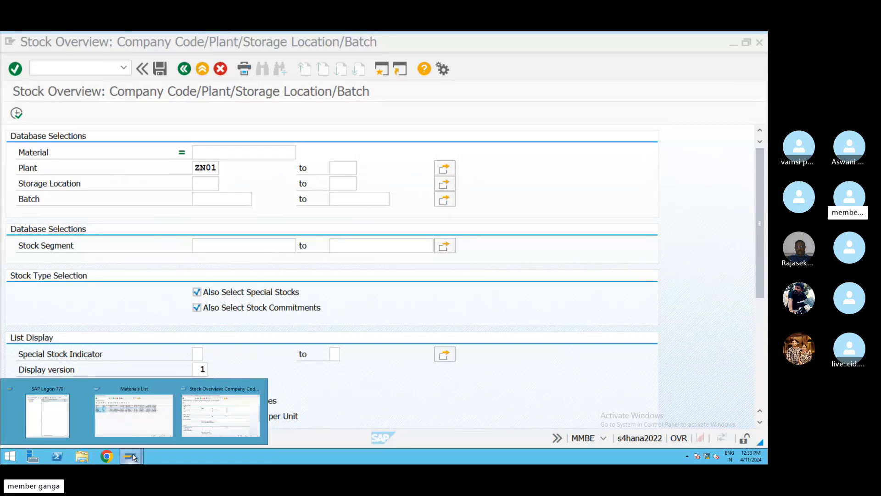
pyautogui.click(132, 426)
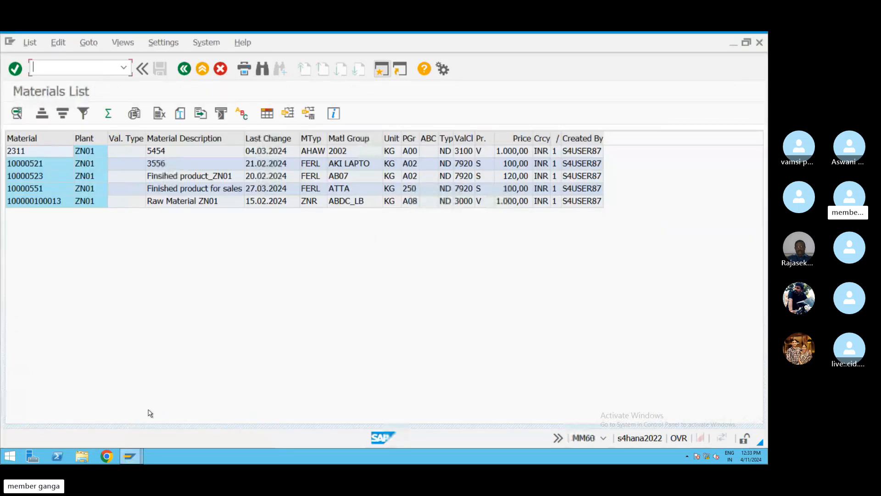
pyautogui.click(27, 193)
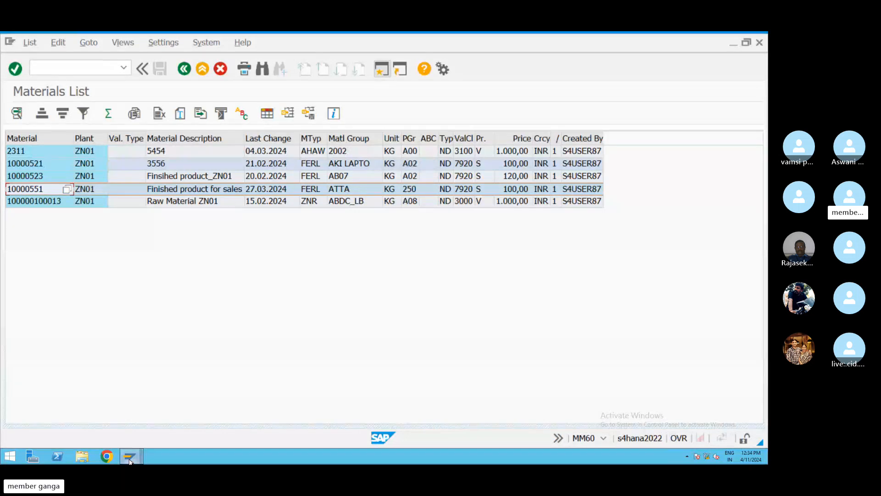
# Step: Return to the Stock Overview session and start entering the material number with 1000
pyautogui.click(130, 459)
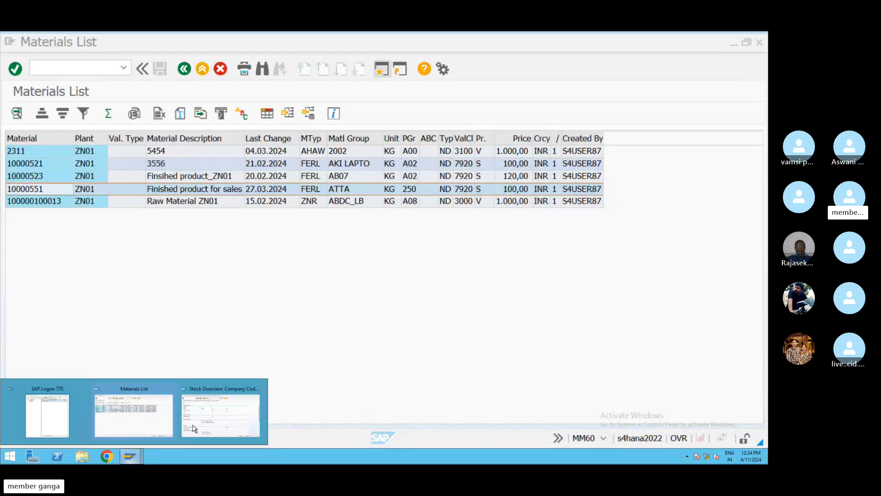
pyautogui.click(212, 423)
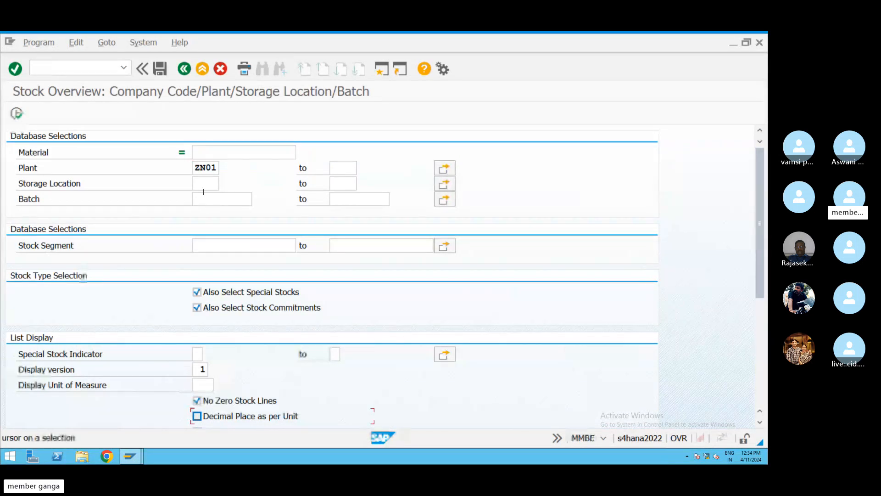
pyautogui.click(205, 152)
pyautogui.write('1')
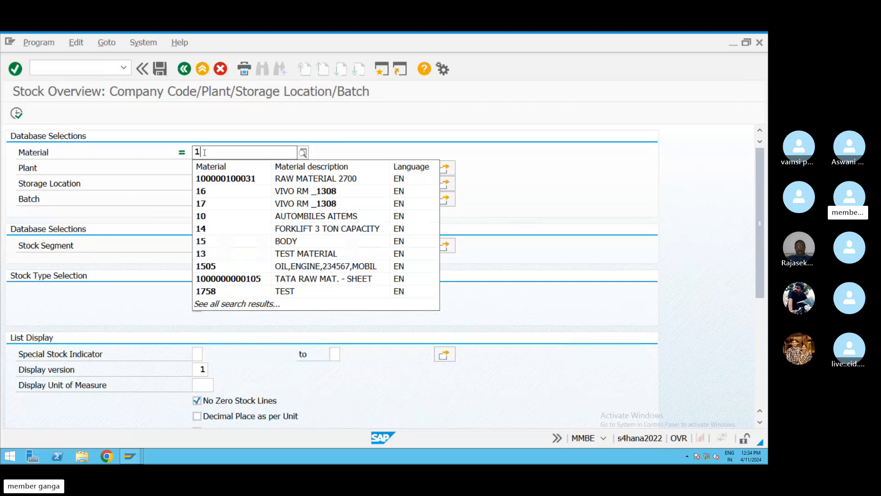
pyautogui.write('000')
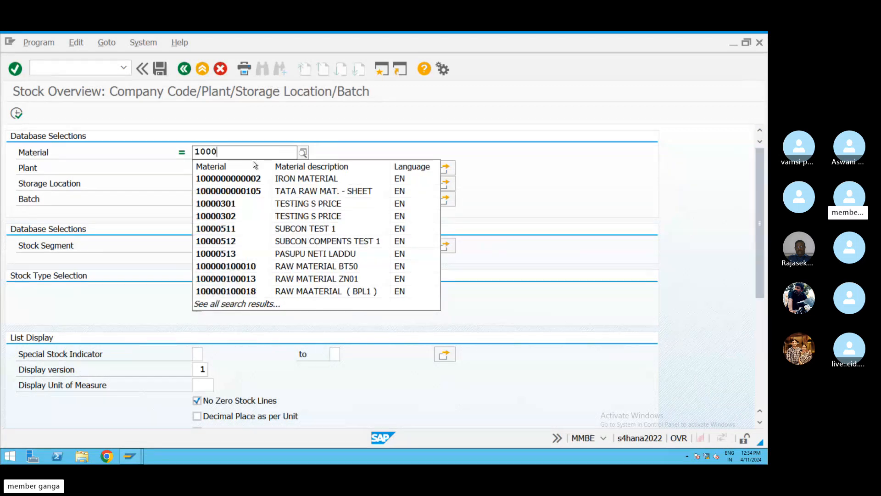